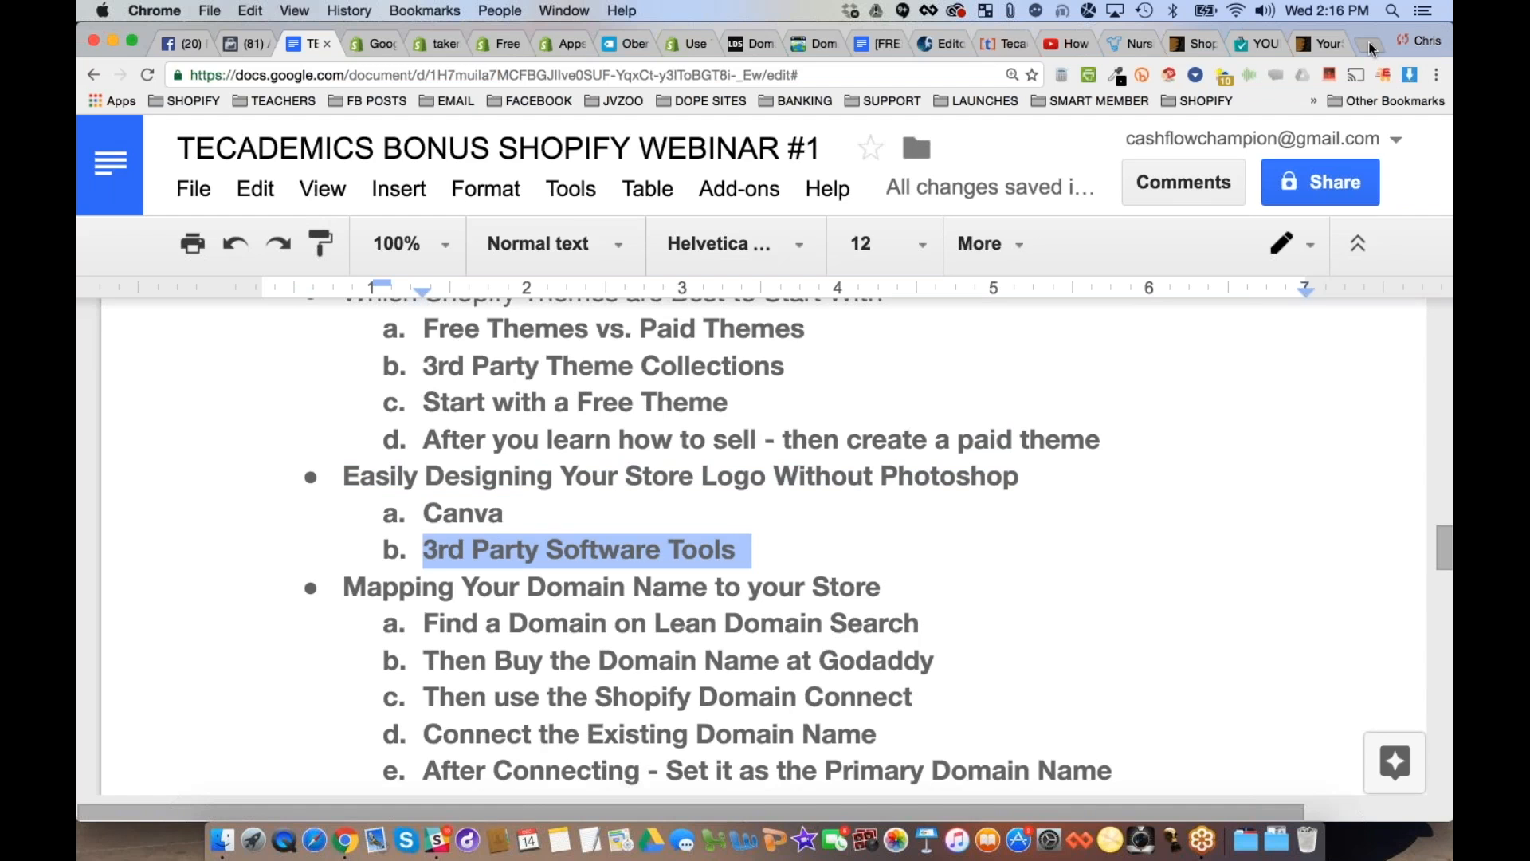
# - Open the Canva website in a new browser tab
pyautogui.click(1369, 42)
pyautogui.write('canva.com')
pyautogui.press('Return')
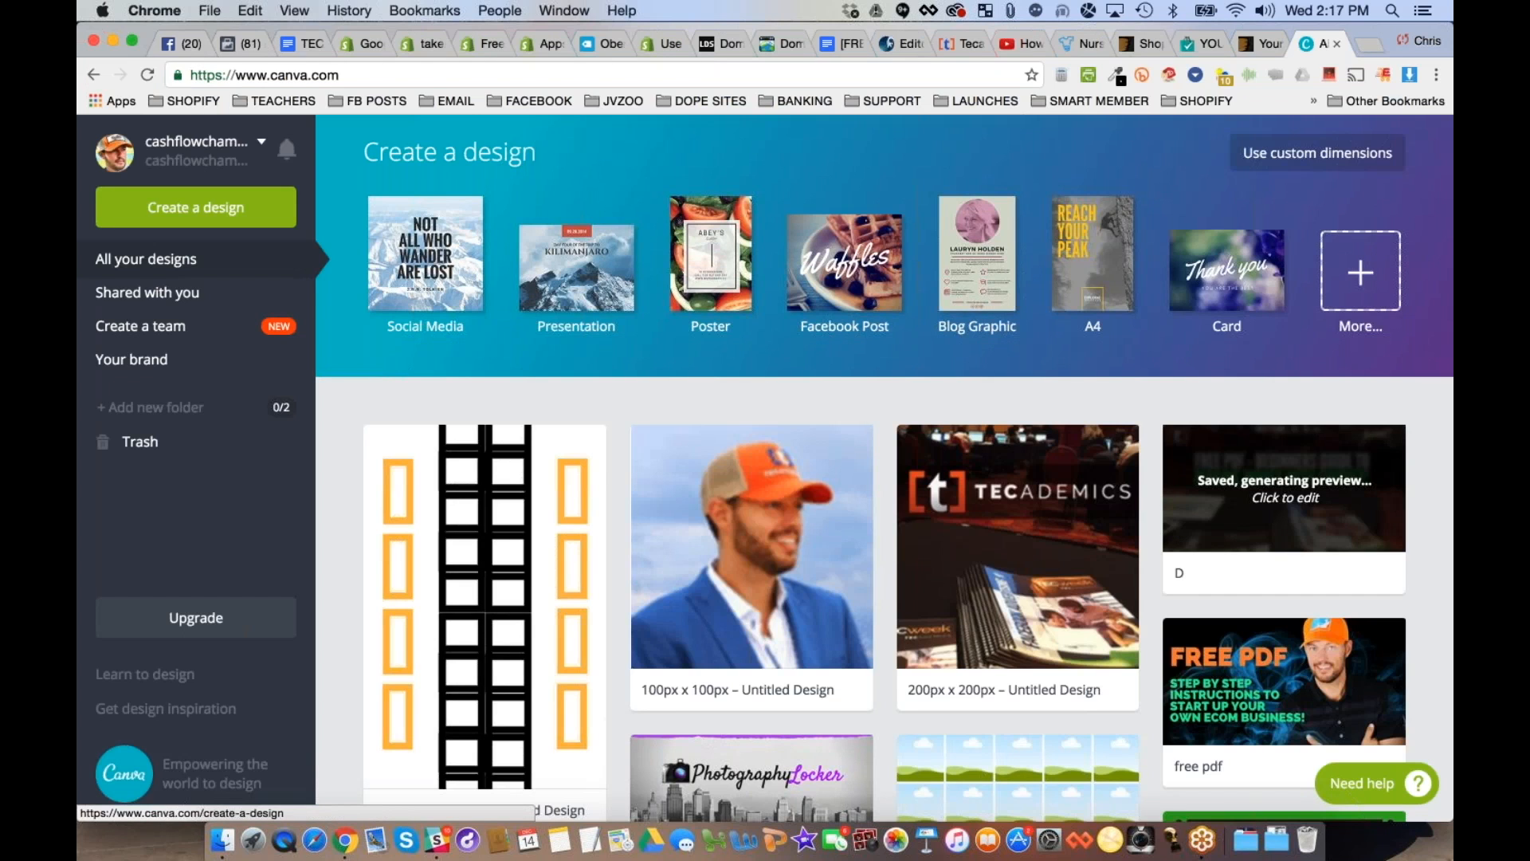
# - Create a new design with custom dimensions of 300 × 100 px
pyautogui.click(222, 208)
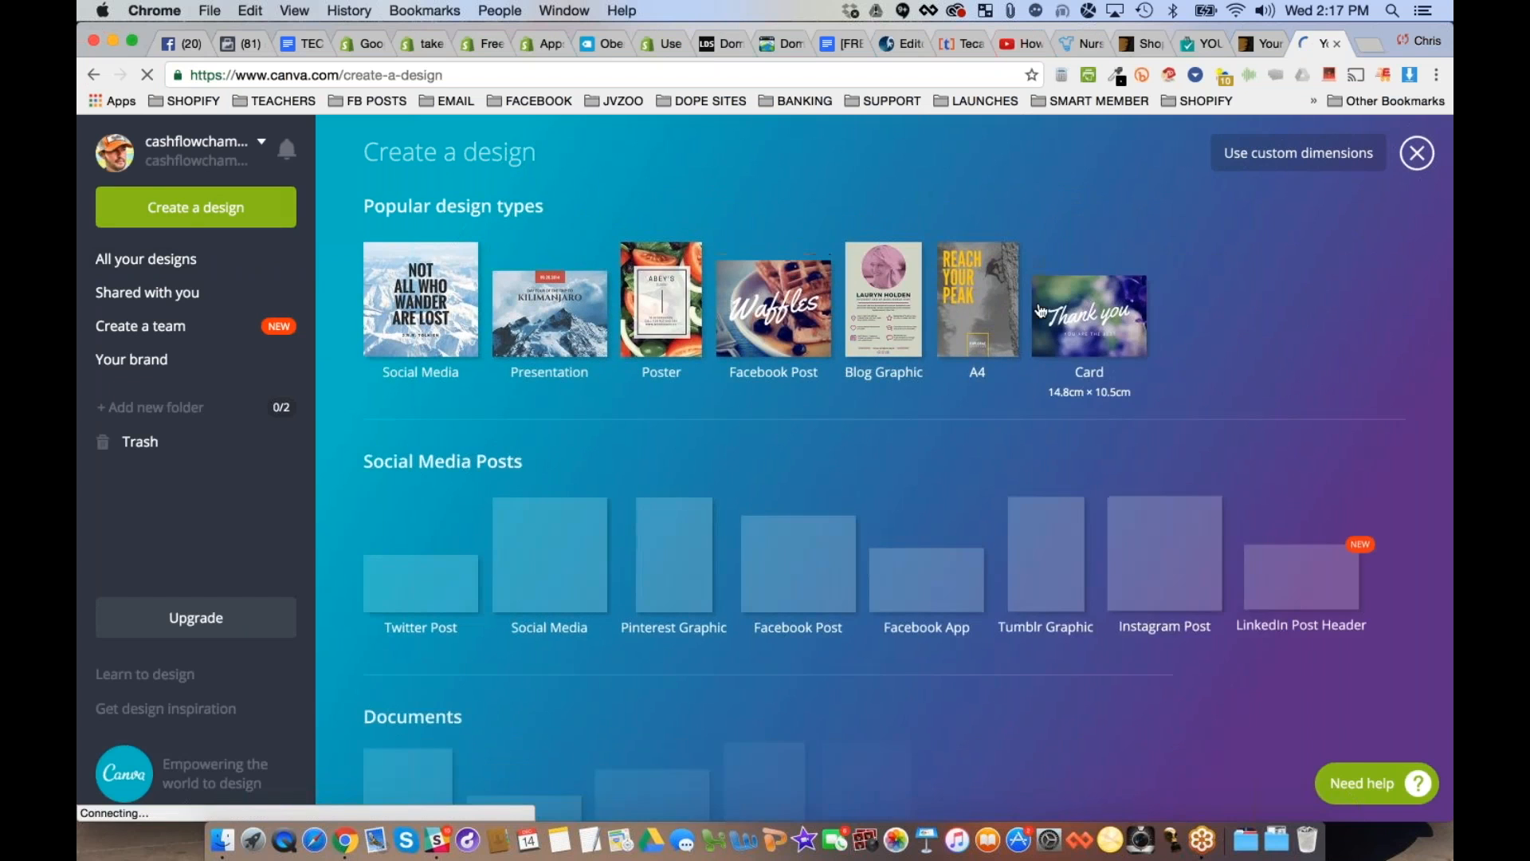
pyautogui.scroll(-1, 1040, 311)
pyautogui.scroll(-10, 885, 471)
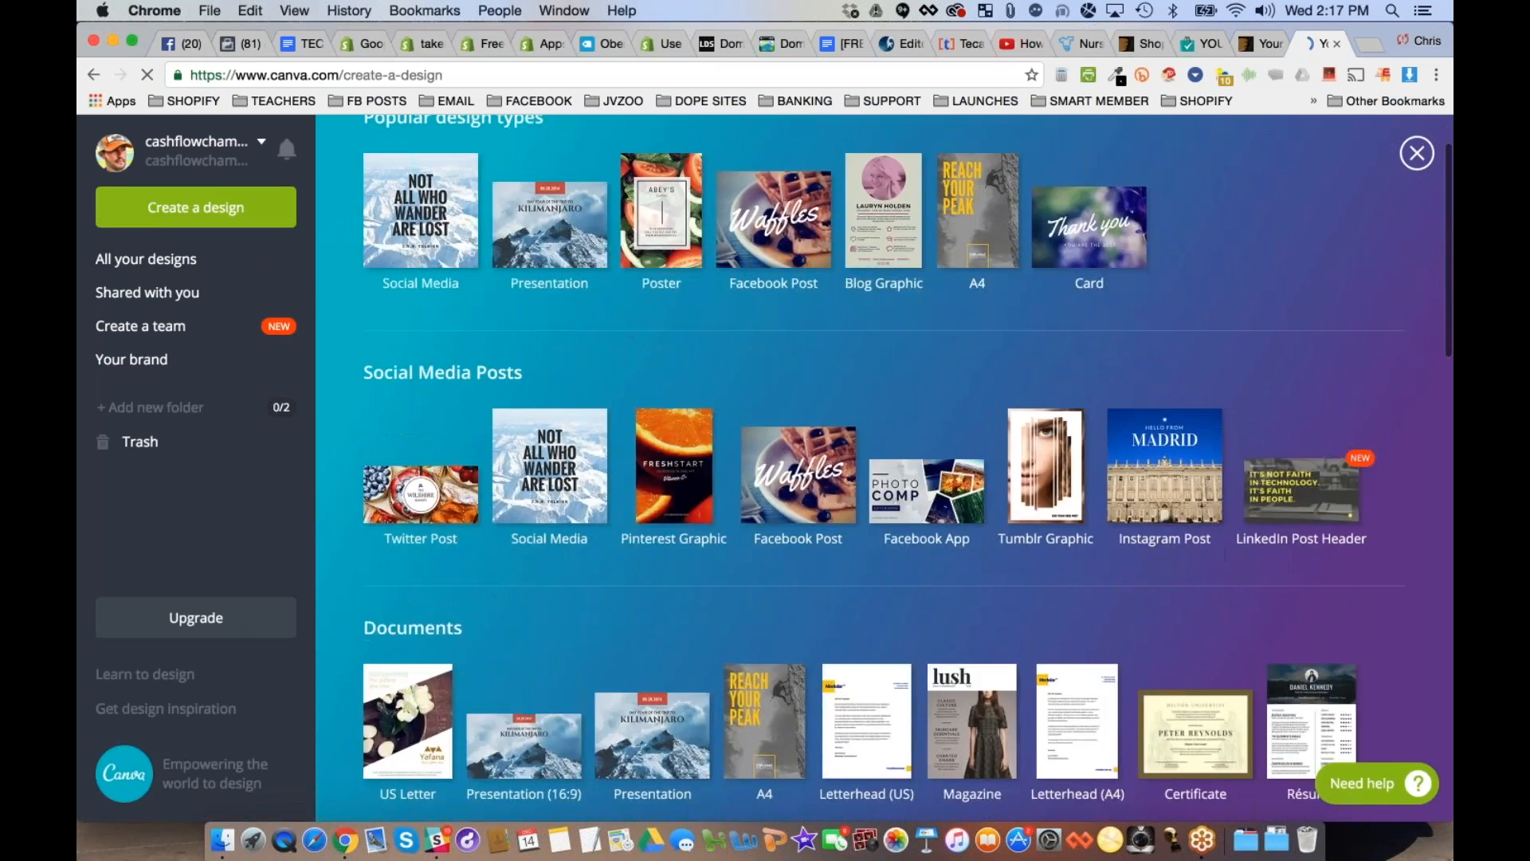
pyautogui.scroll(-13, 1201, 271)
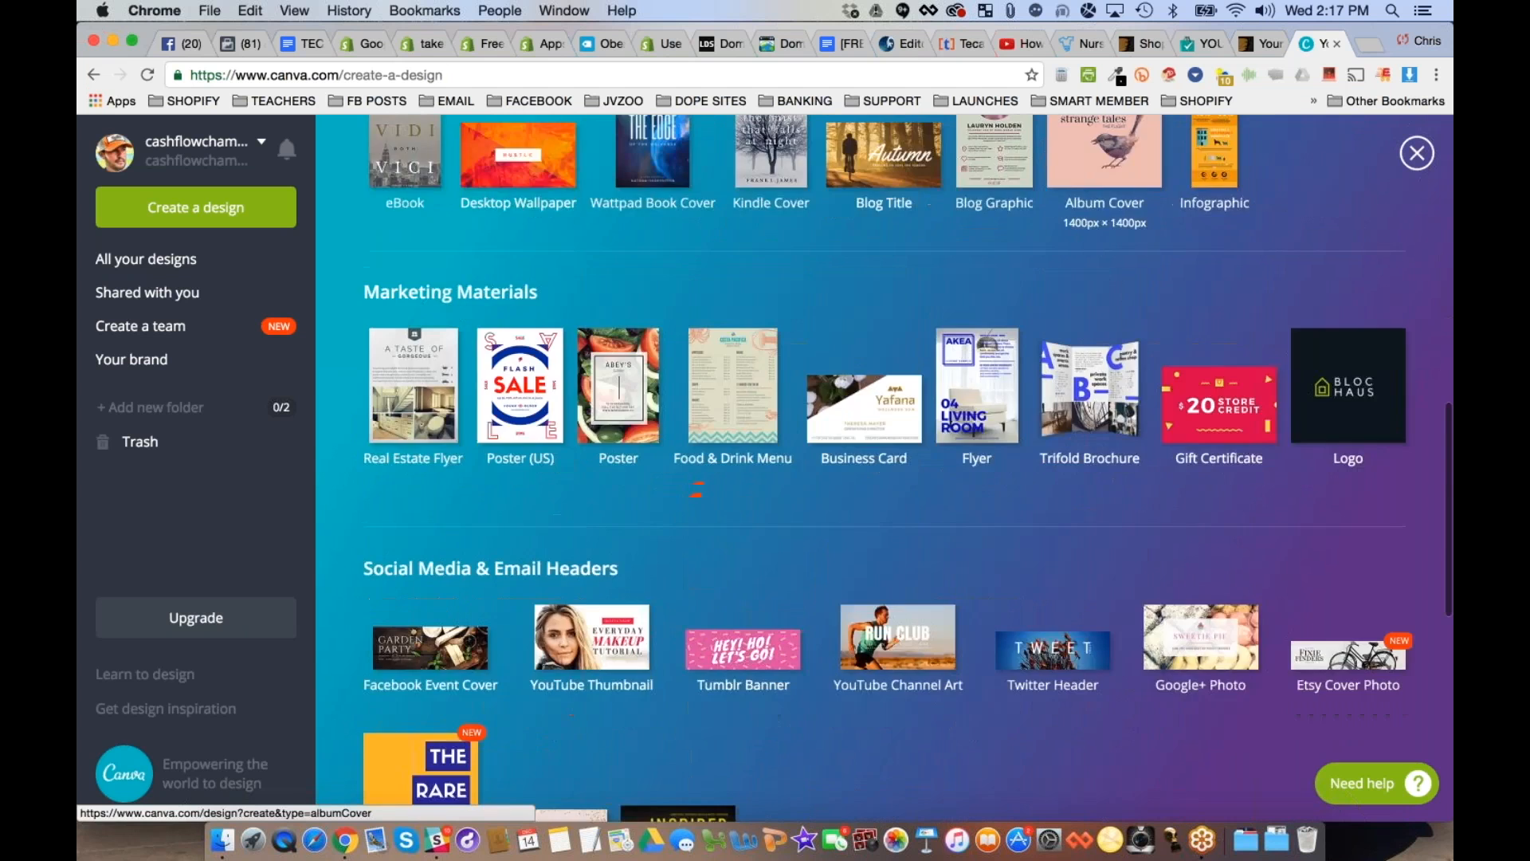
pyautogui.scroll(-5, 1202, 271)
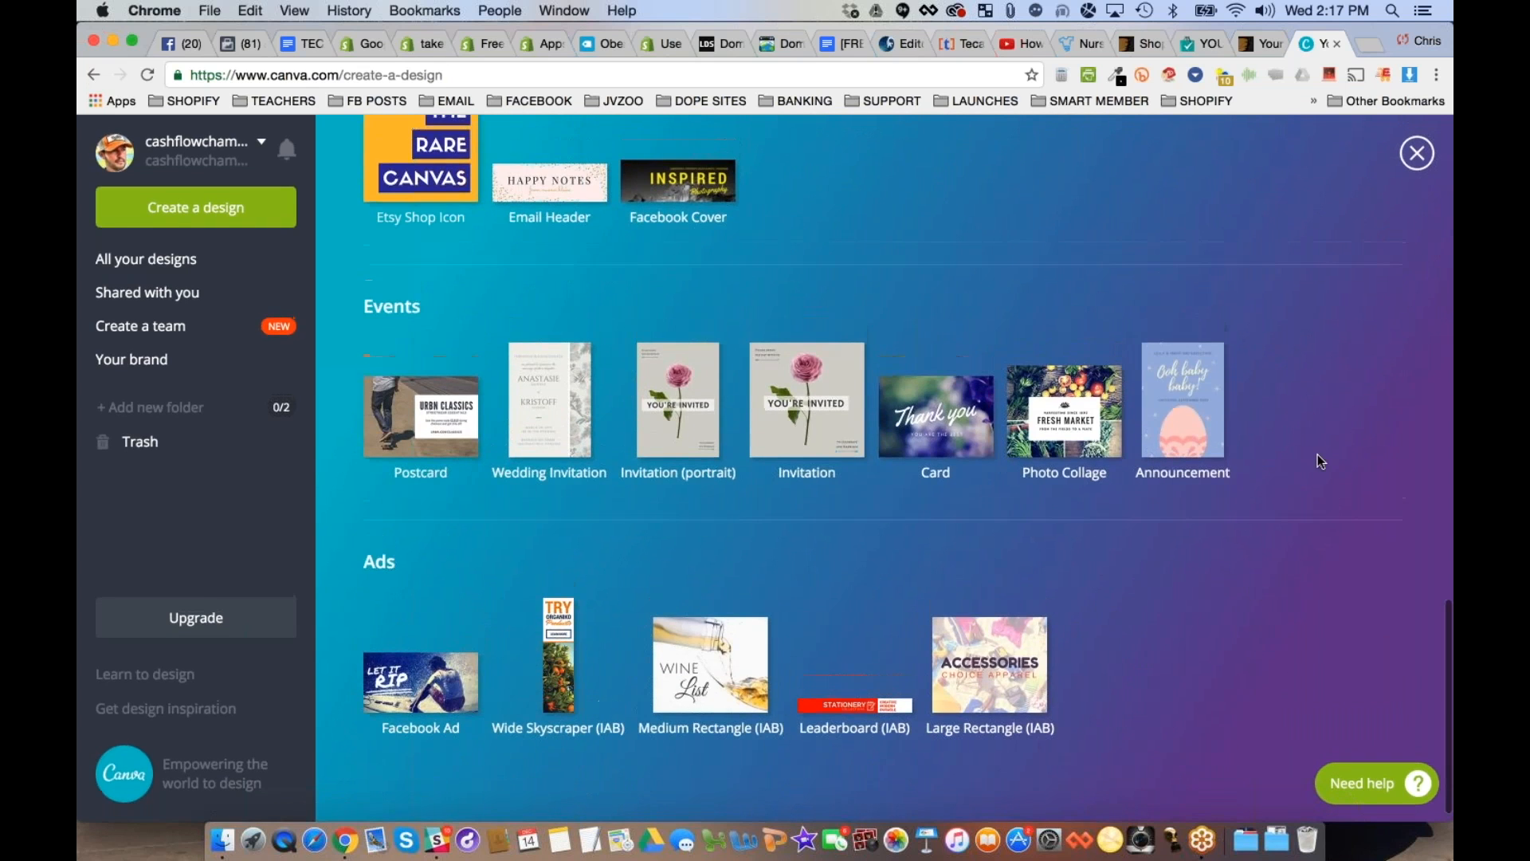
pyautogui.scroll(20, 1317, 455)
pyautogui.click(1326, 157)
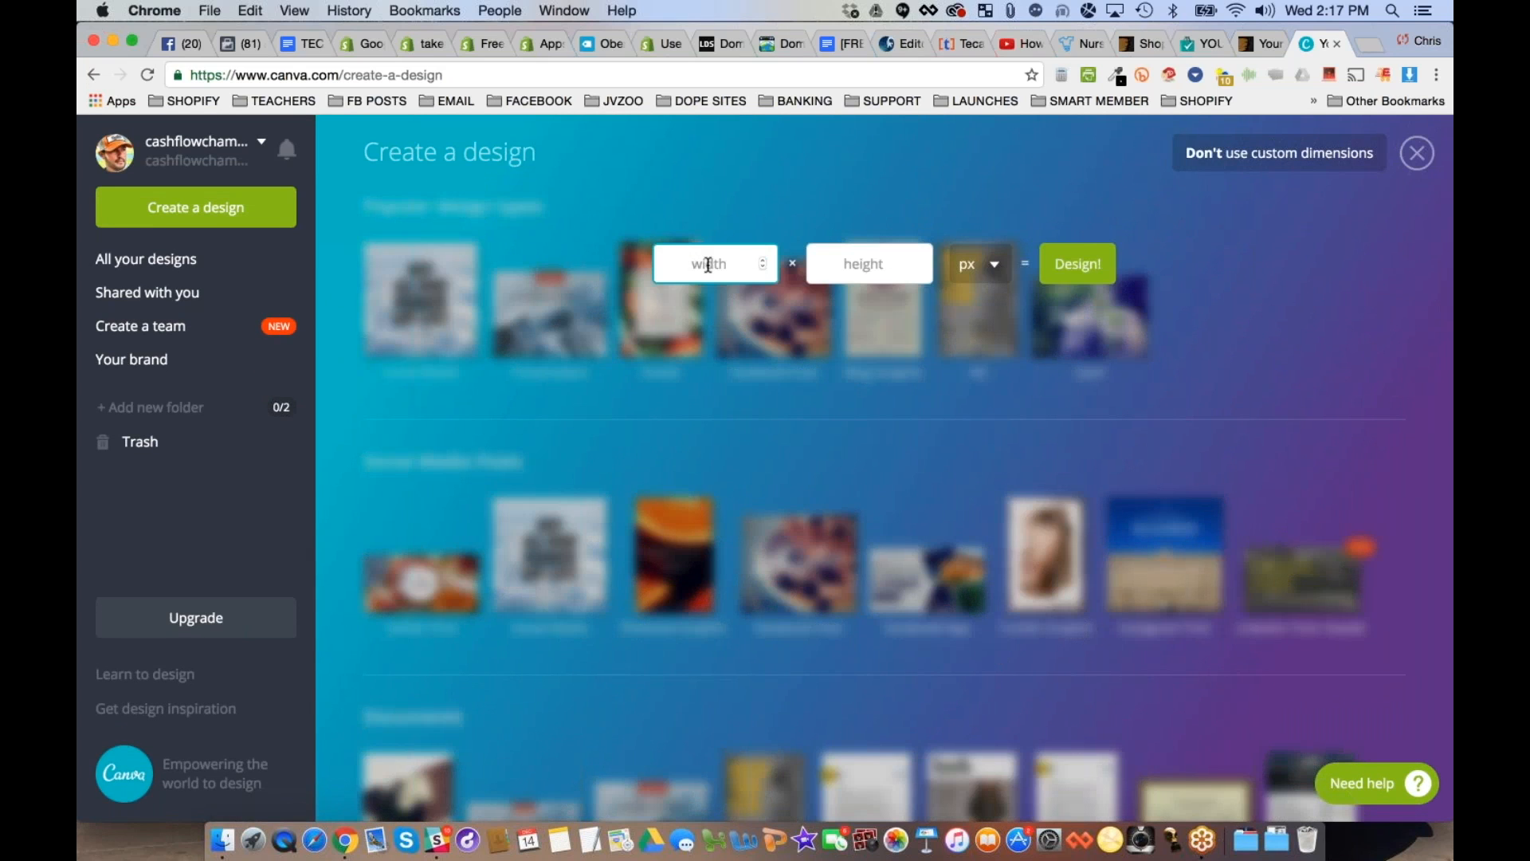
pyautogui.write('300')
pyautogui.press('Tab')
pyautogui.write('100')
pyautogui.press('Return')
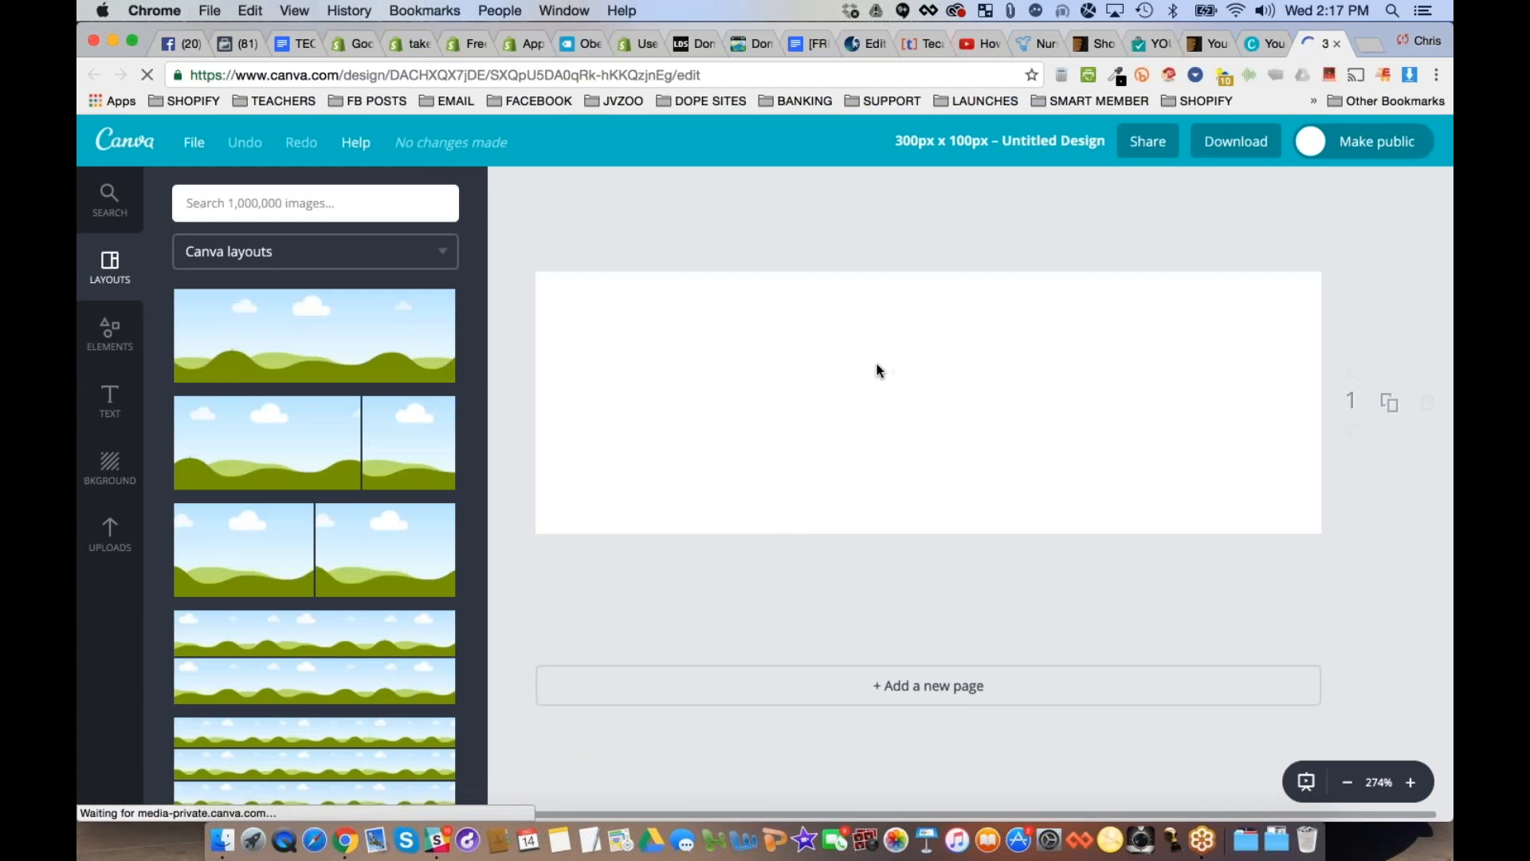
# - Browse the ready-made text designs for a style that suits the logo
pyautogui.click(110, 398)
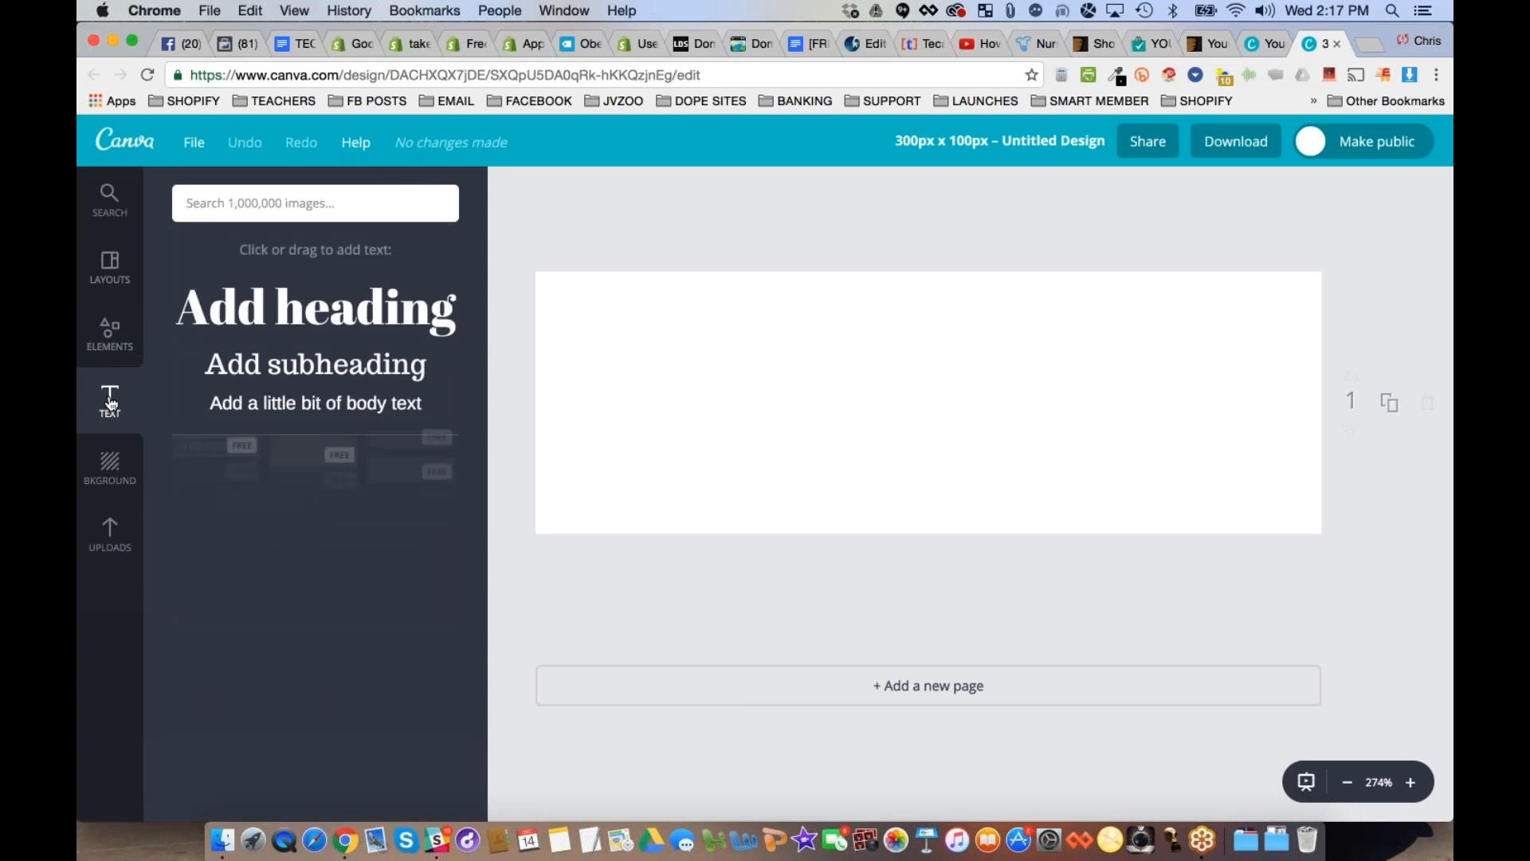
pyautogui.scroll(-5, 279, 637)
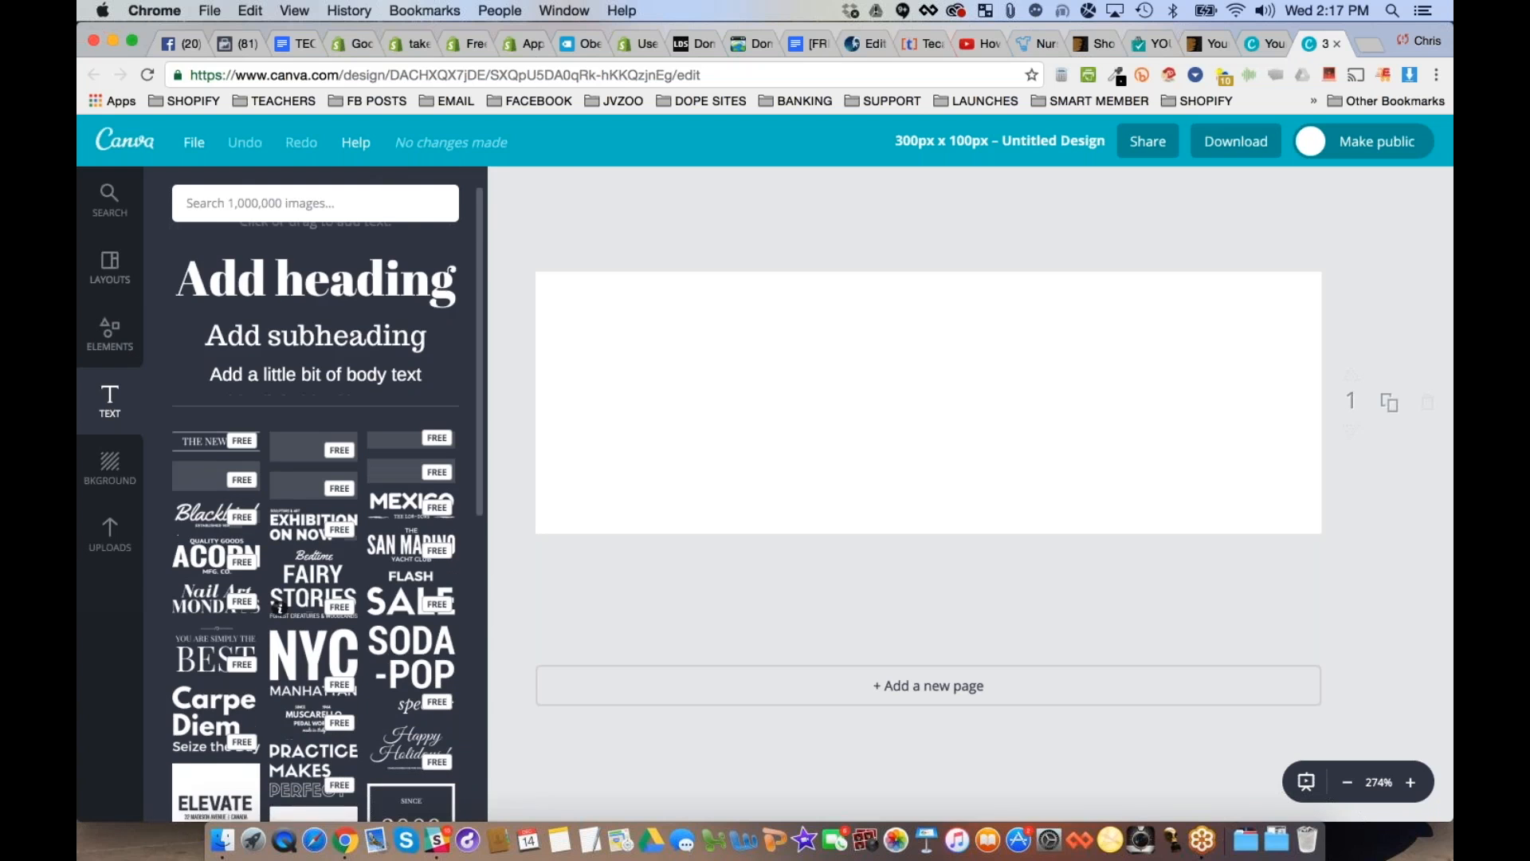
pyautogui.scroll(-1, 279, 623)
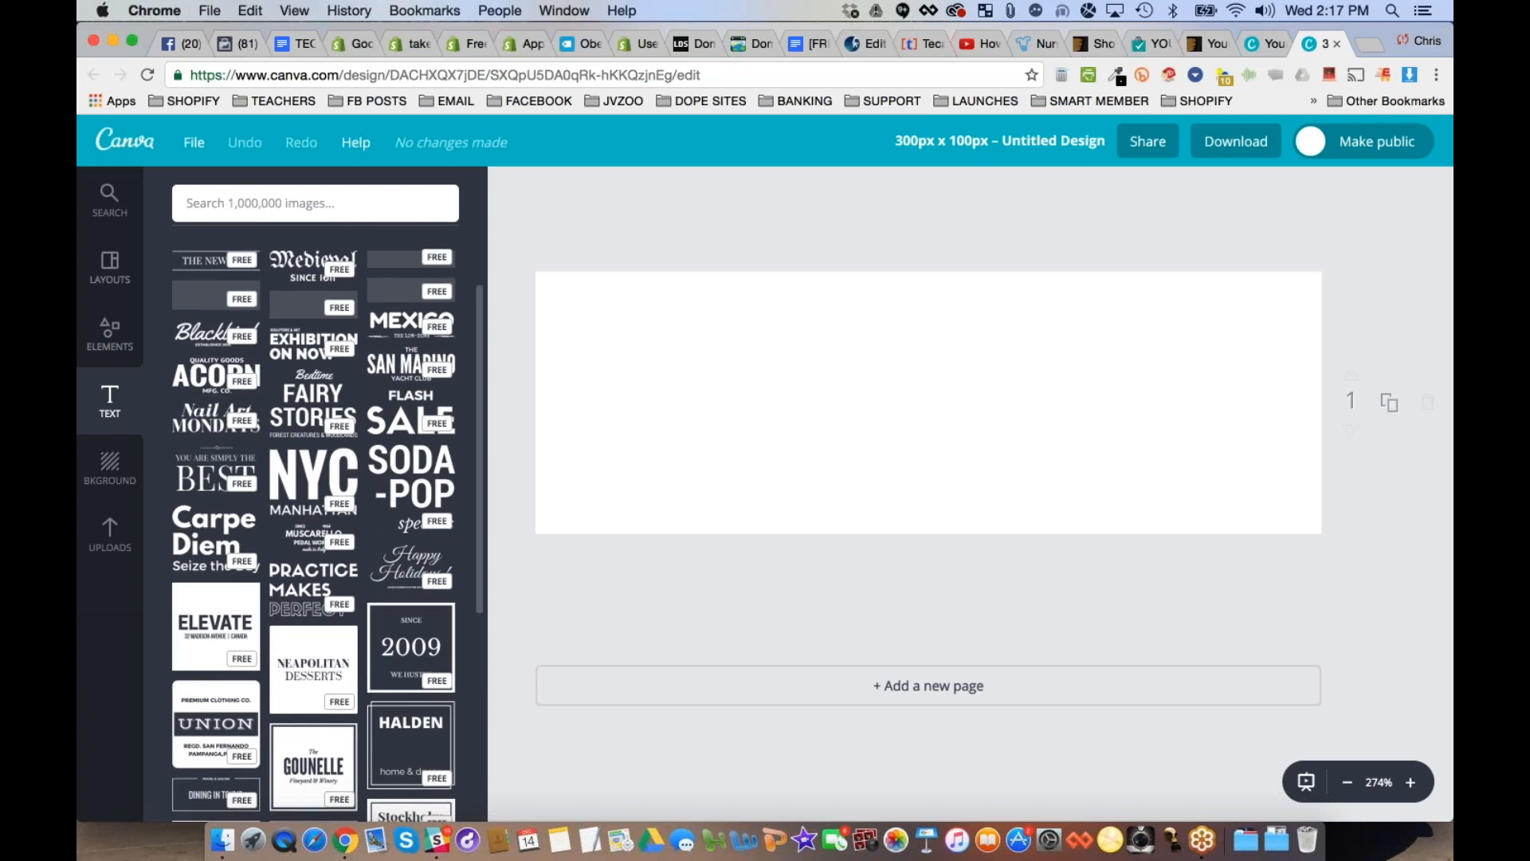
pyautogui.scroll(-2, 328, 521)
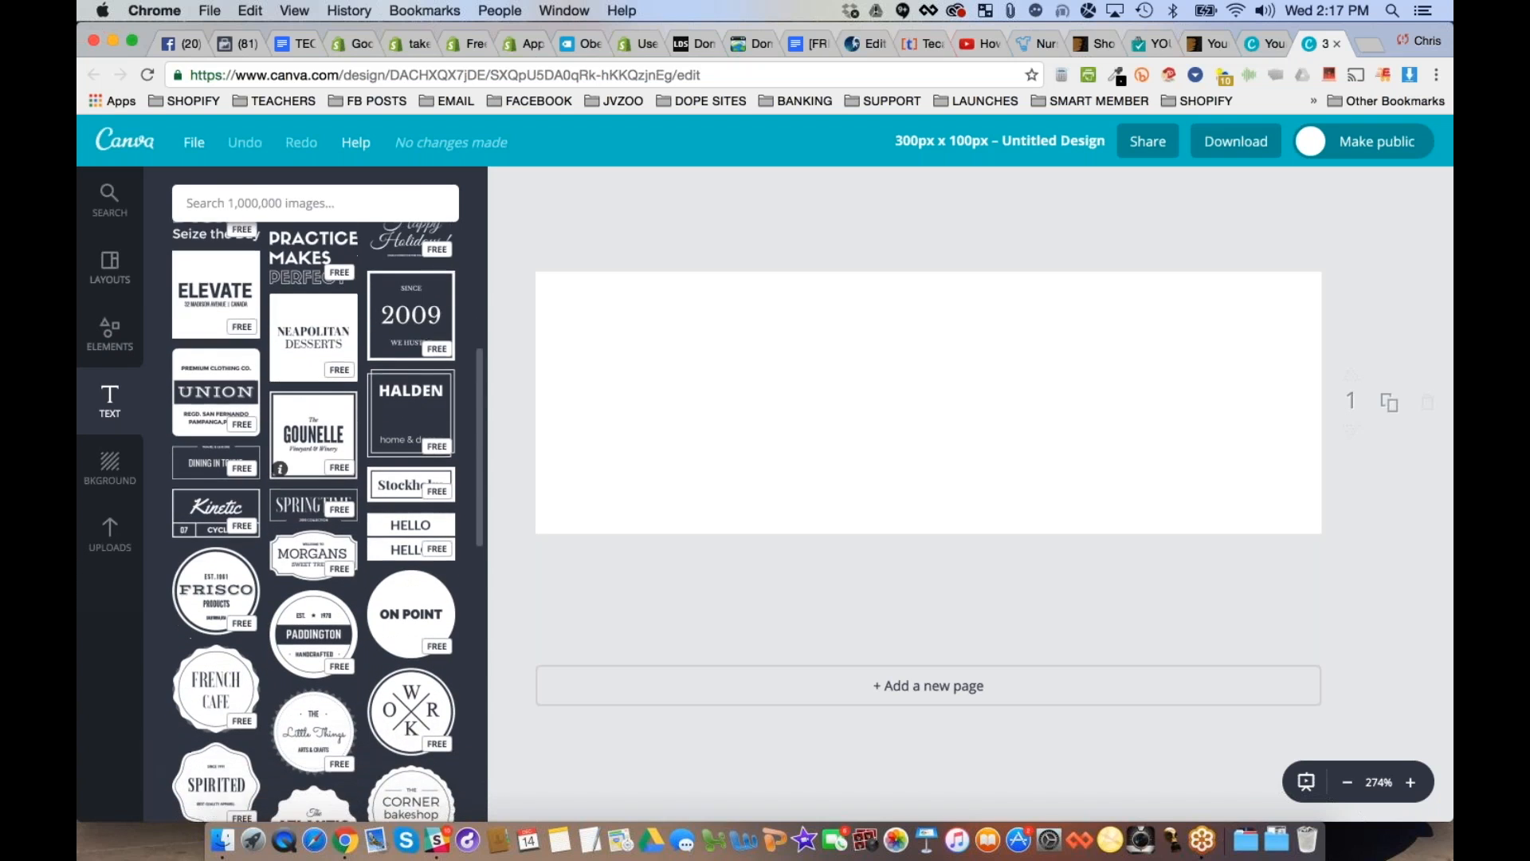
pyautogui.scroll(-12, 313, 383)
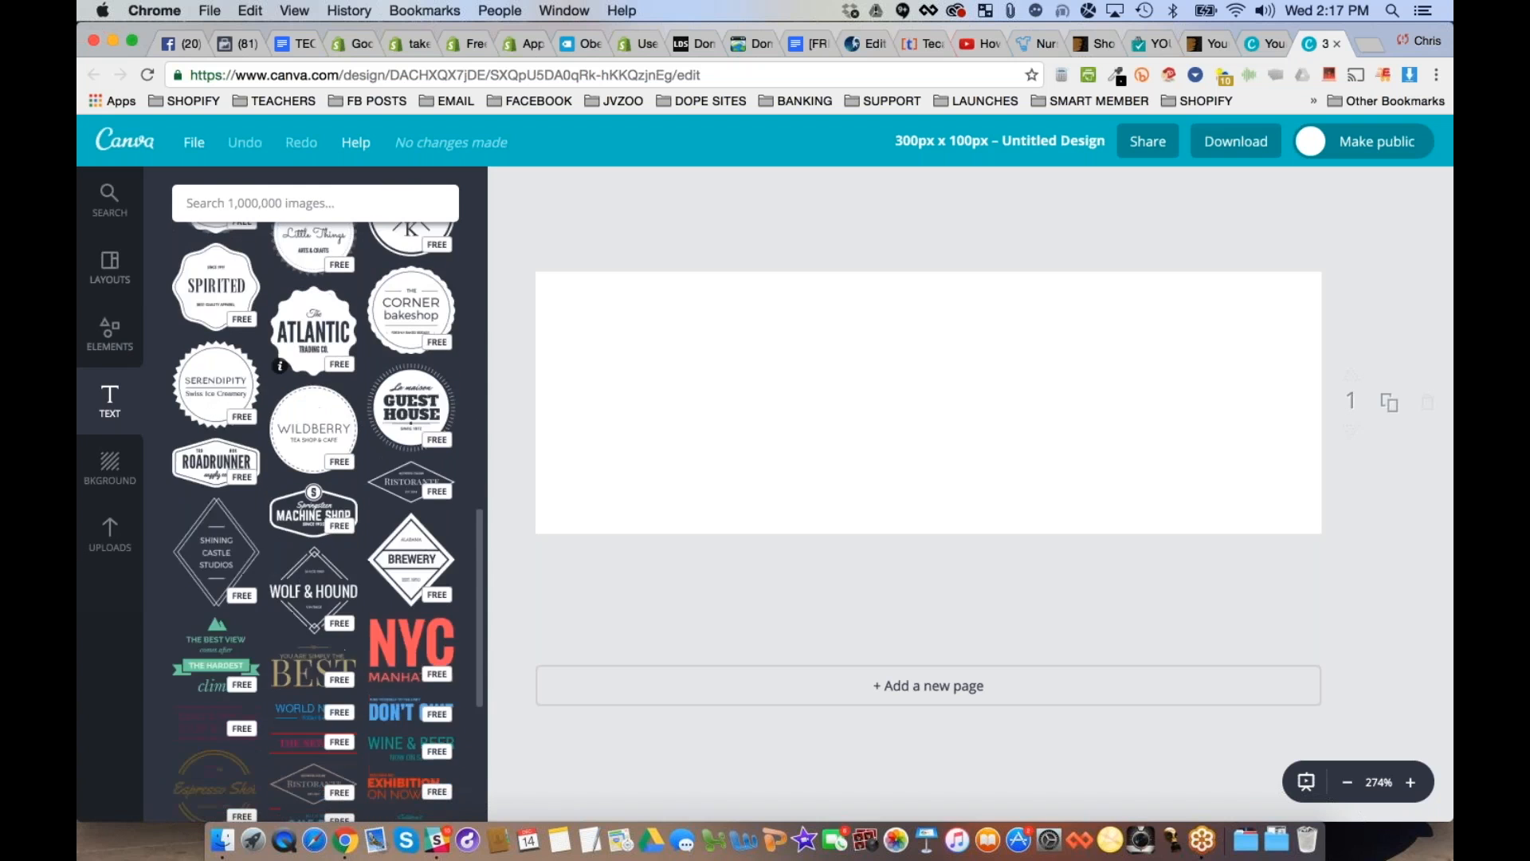
pyautogui.scroll(-5, 314, 478)
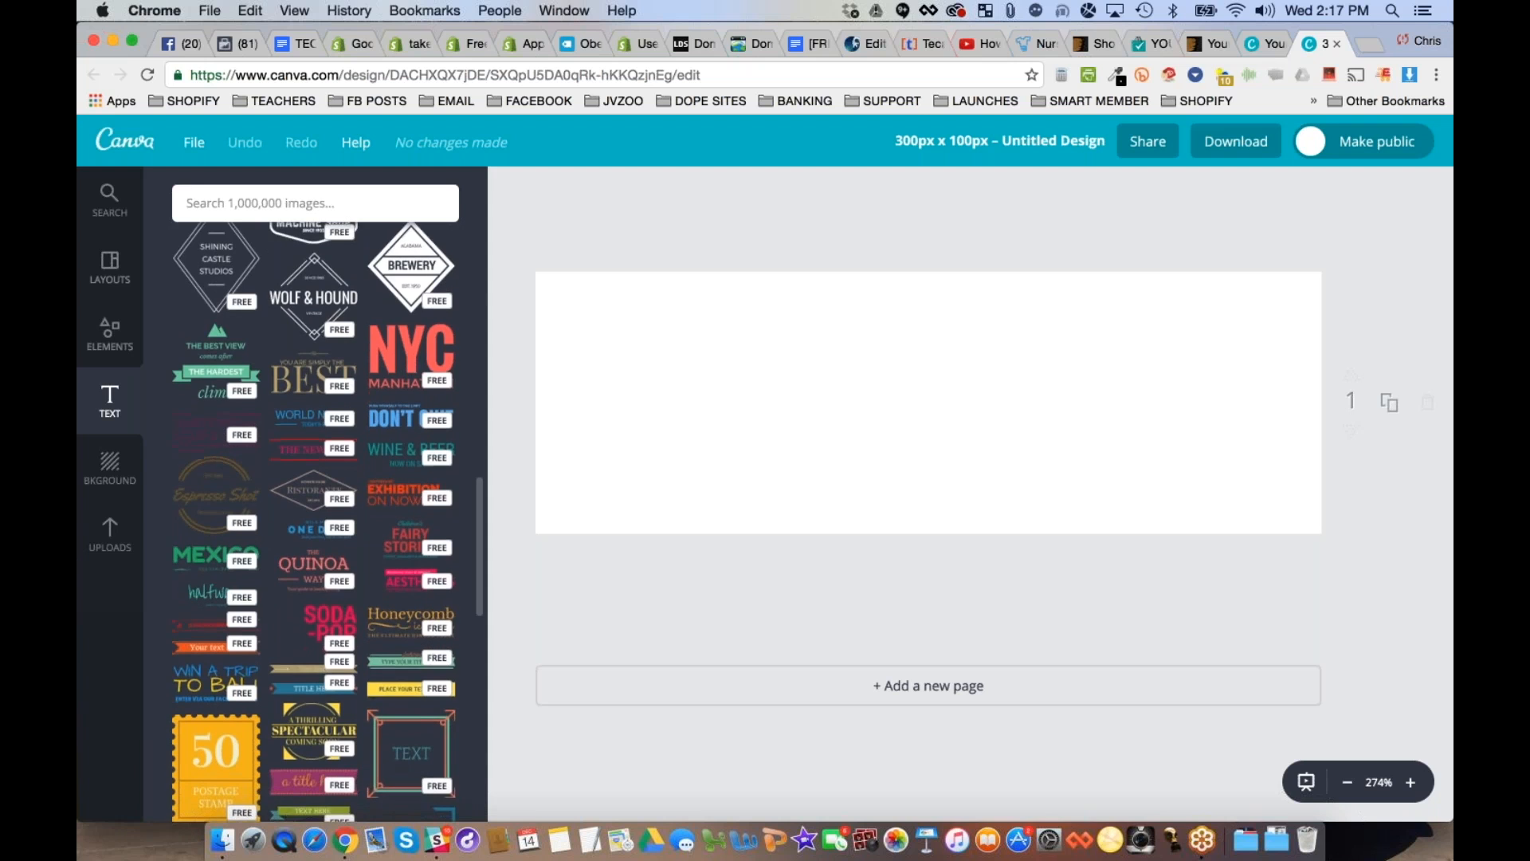
pyautogui.scroll(-2, 314, 518)
pyautogui.scroll(-3, 314, 431)
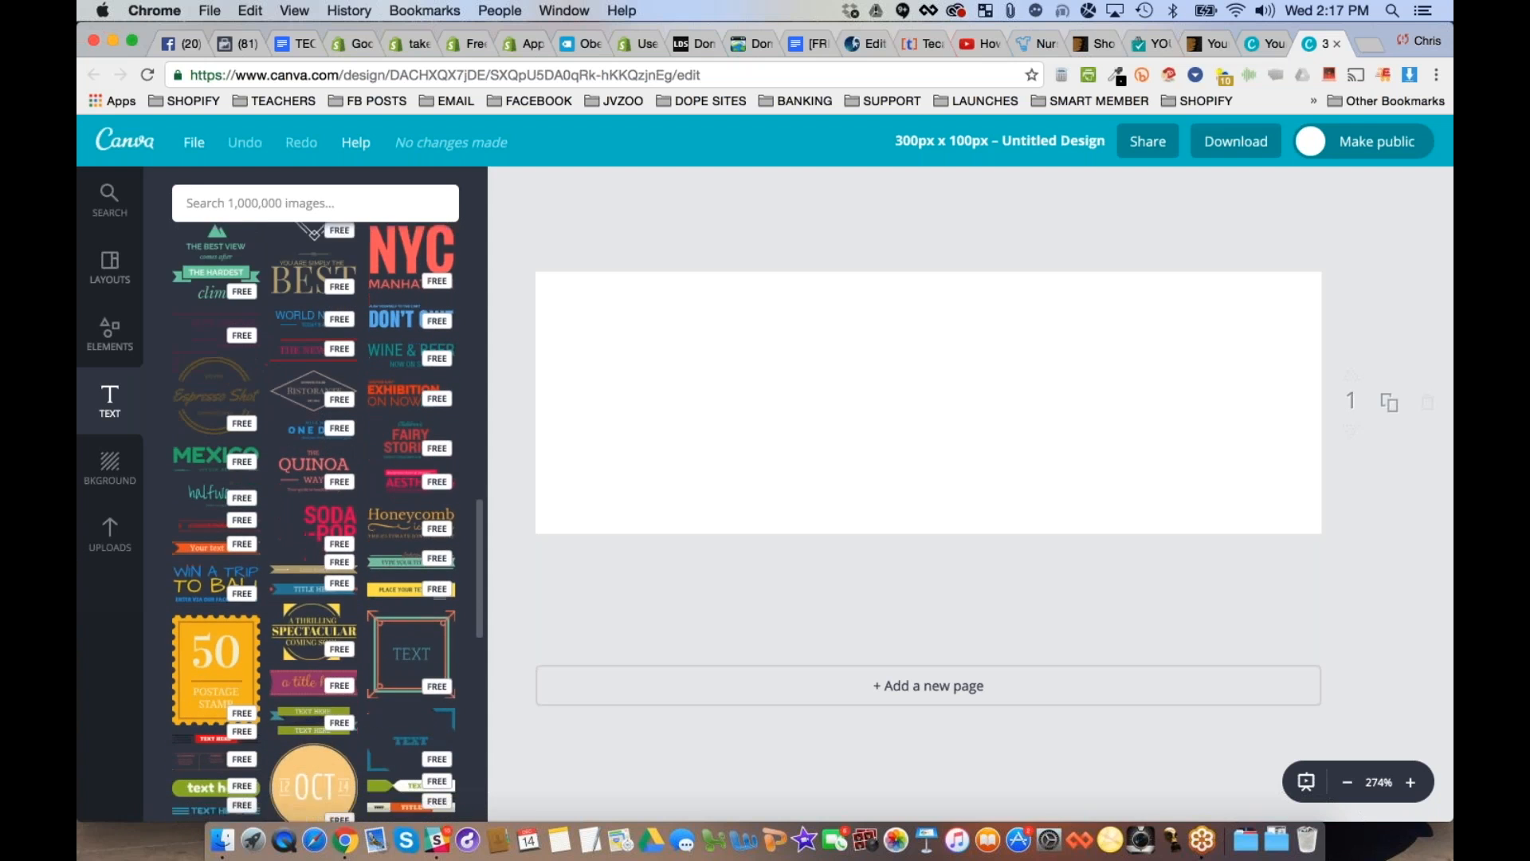
pyautogui.scroll(-15, 314, 479)
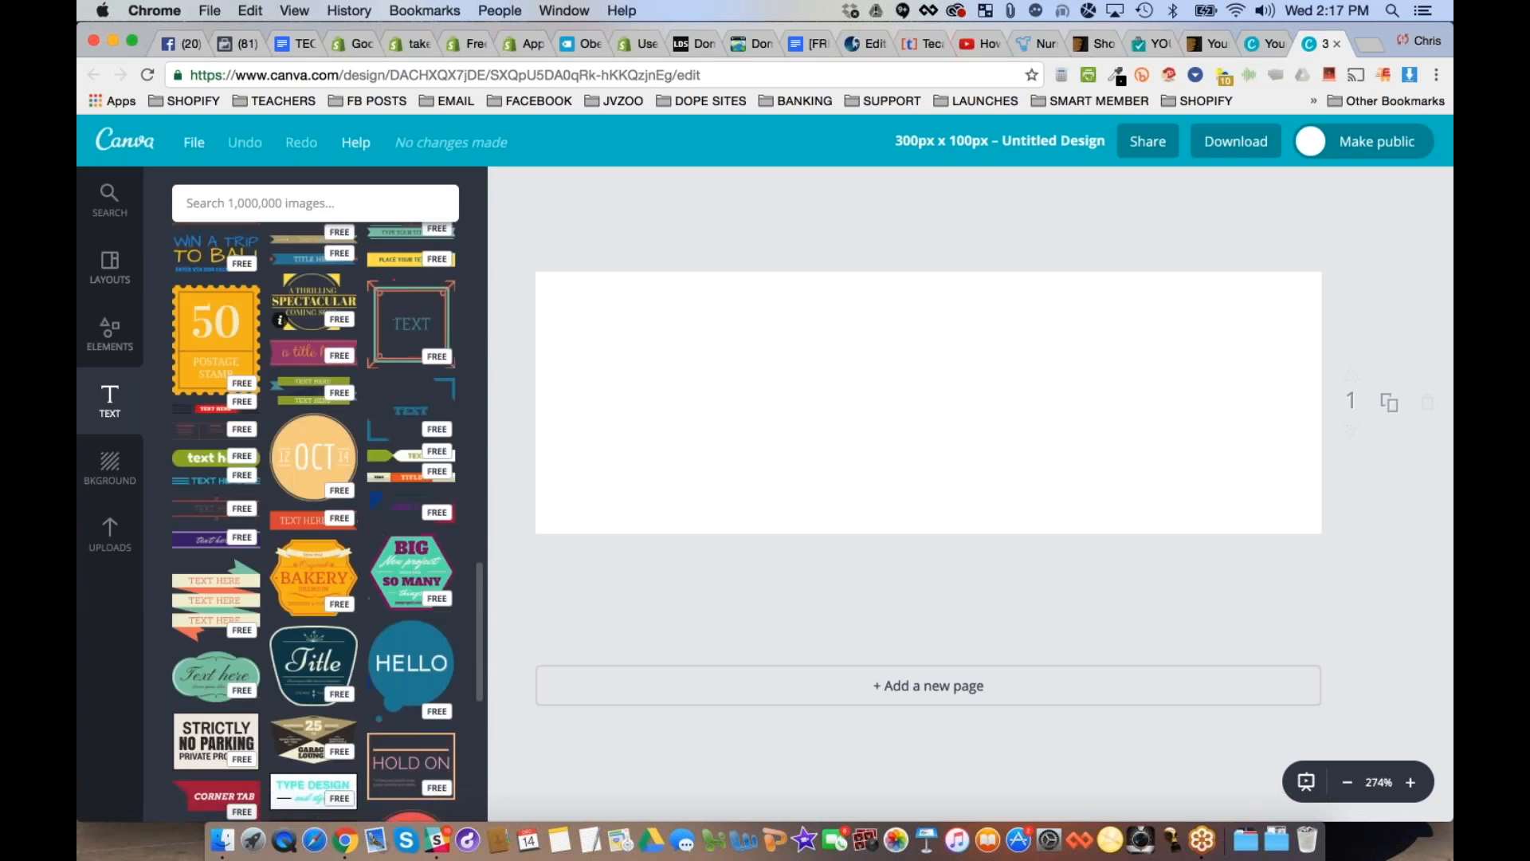
pyautogui.scroll(-15, 315, 518)
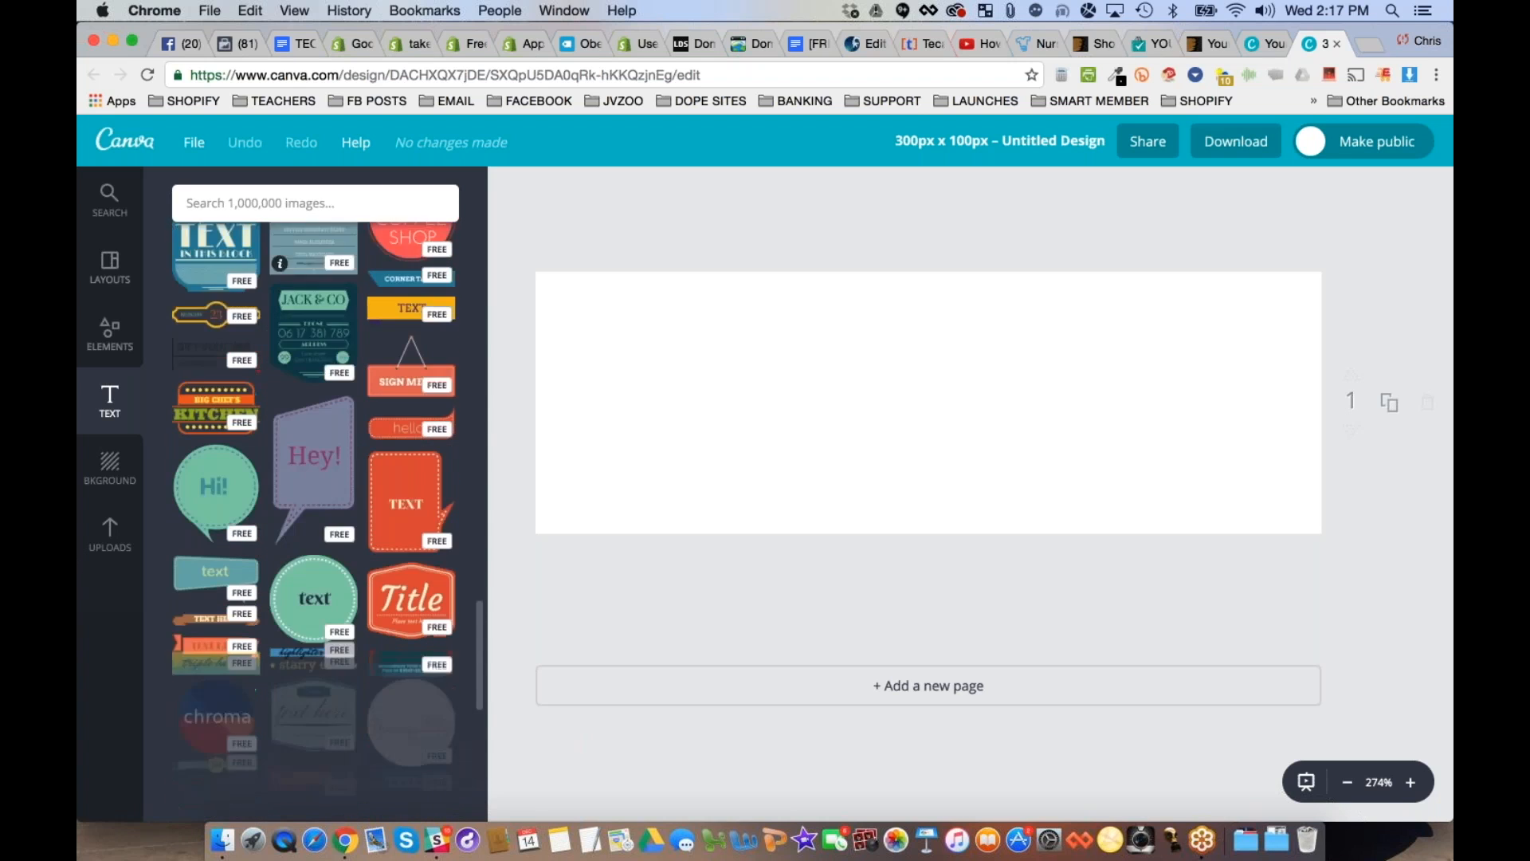
pyautogui.scroll(-1, 278, 478)
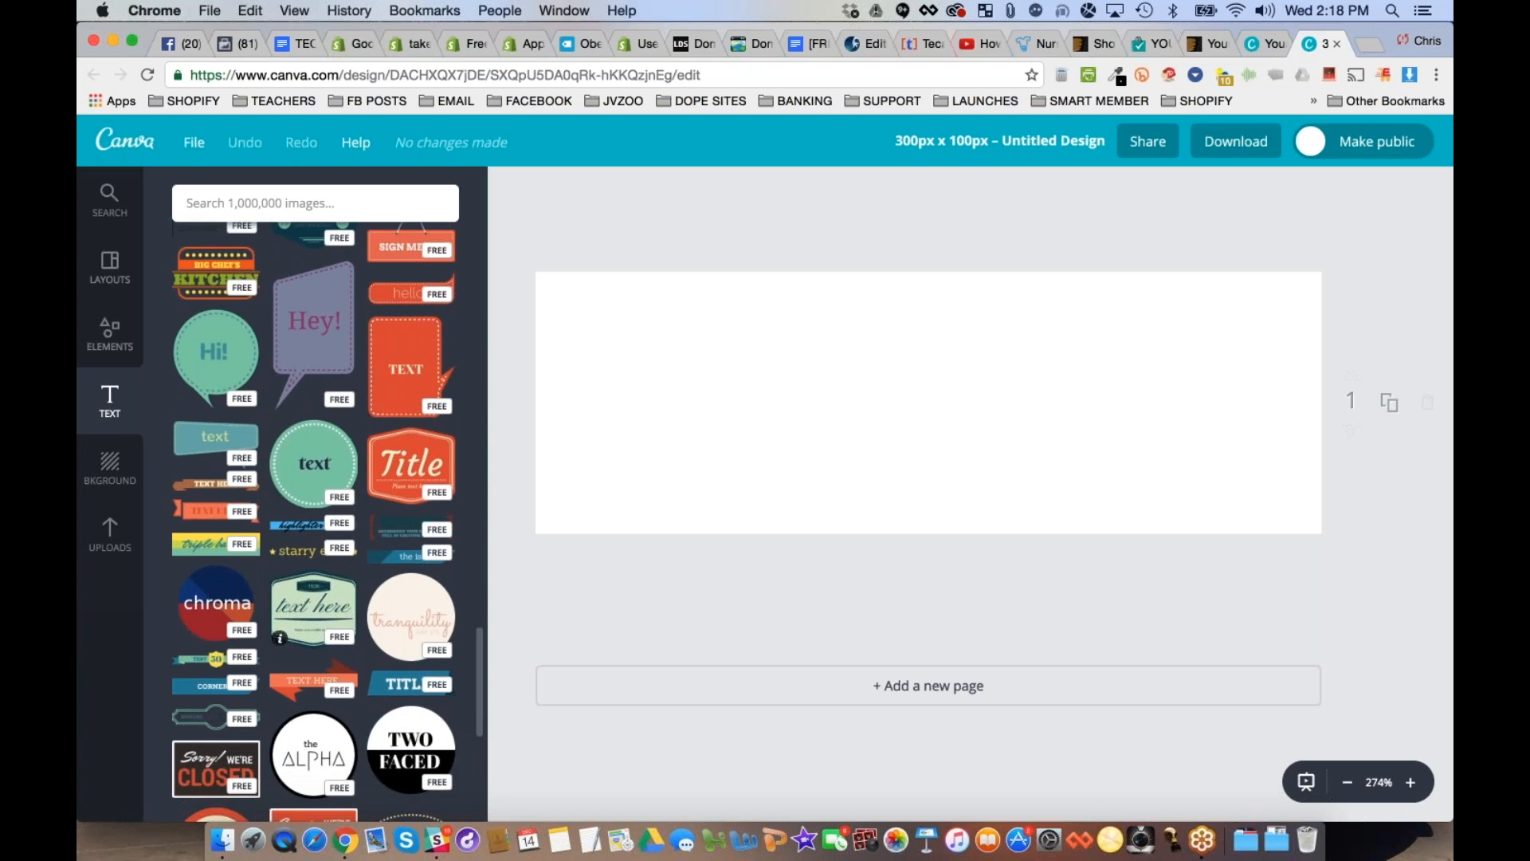
# - Try the yellow "starry" text design with the wording "bodybuilding advice", and delete it from the canvas
pyautogui.click(308, 557)
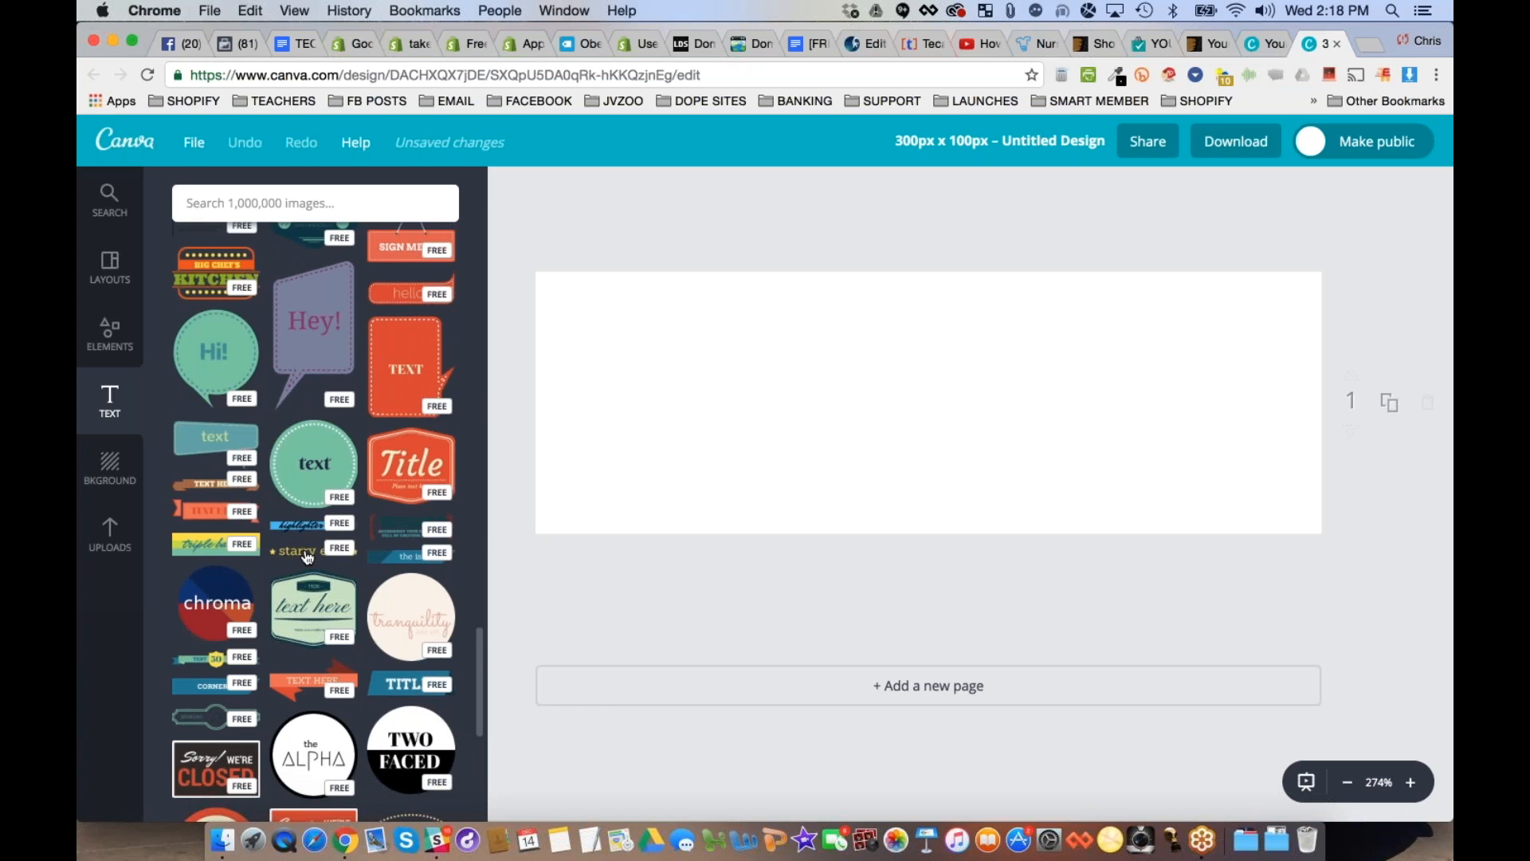
pyautogui.doubleClick(833, 420)
pyautogui.write('b')
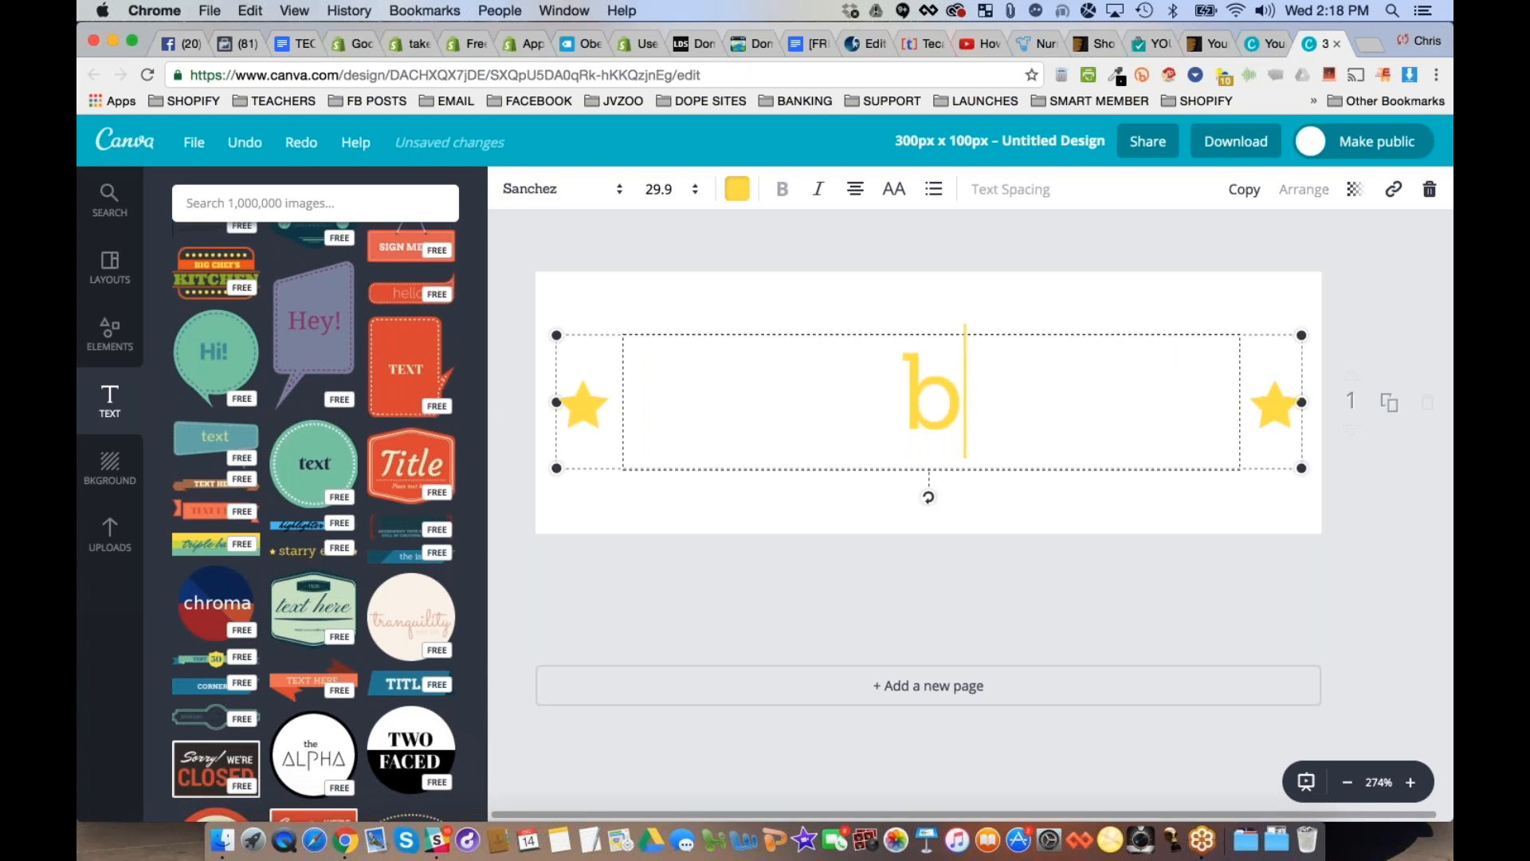
pyautogui.write('odybui')
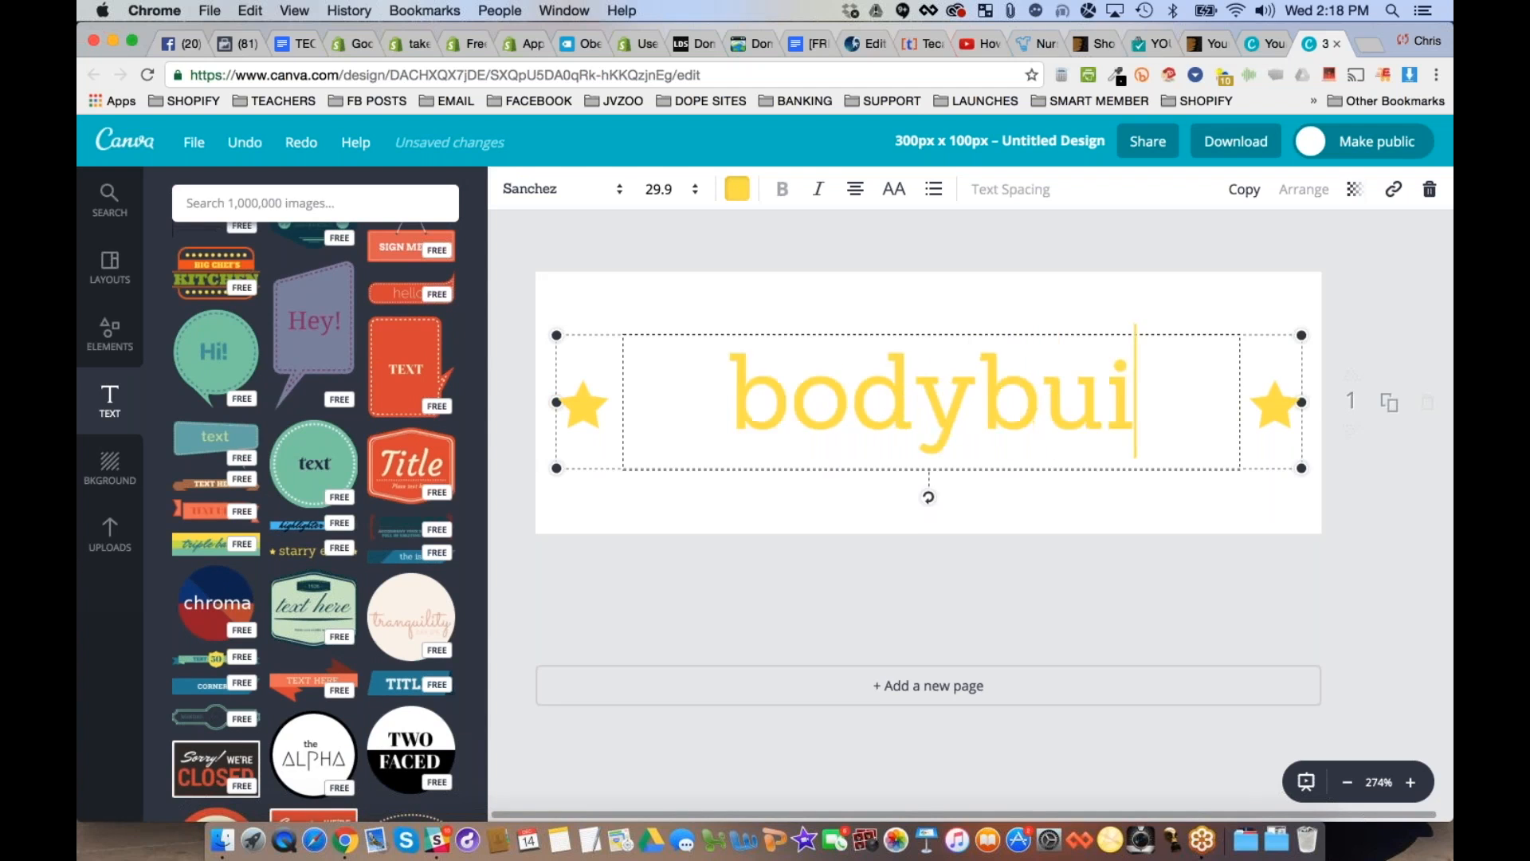
pyautogui.write('lding advice')
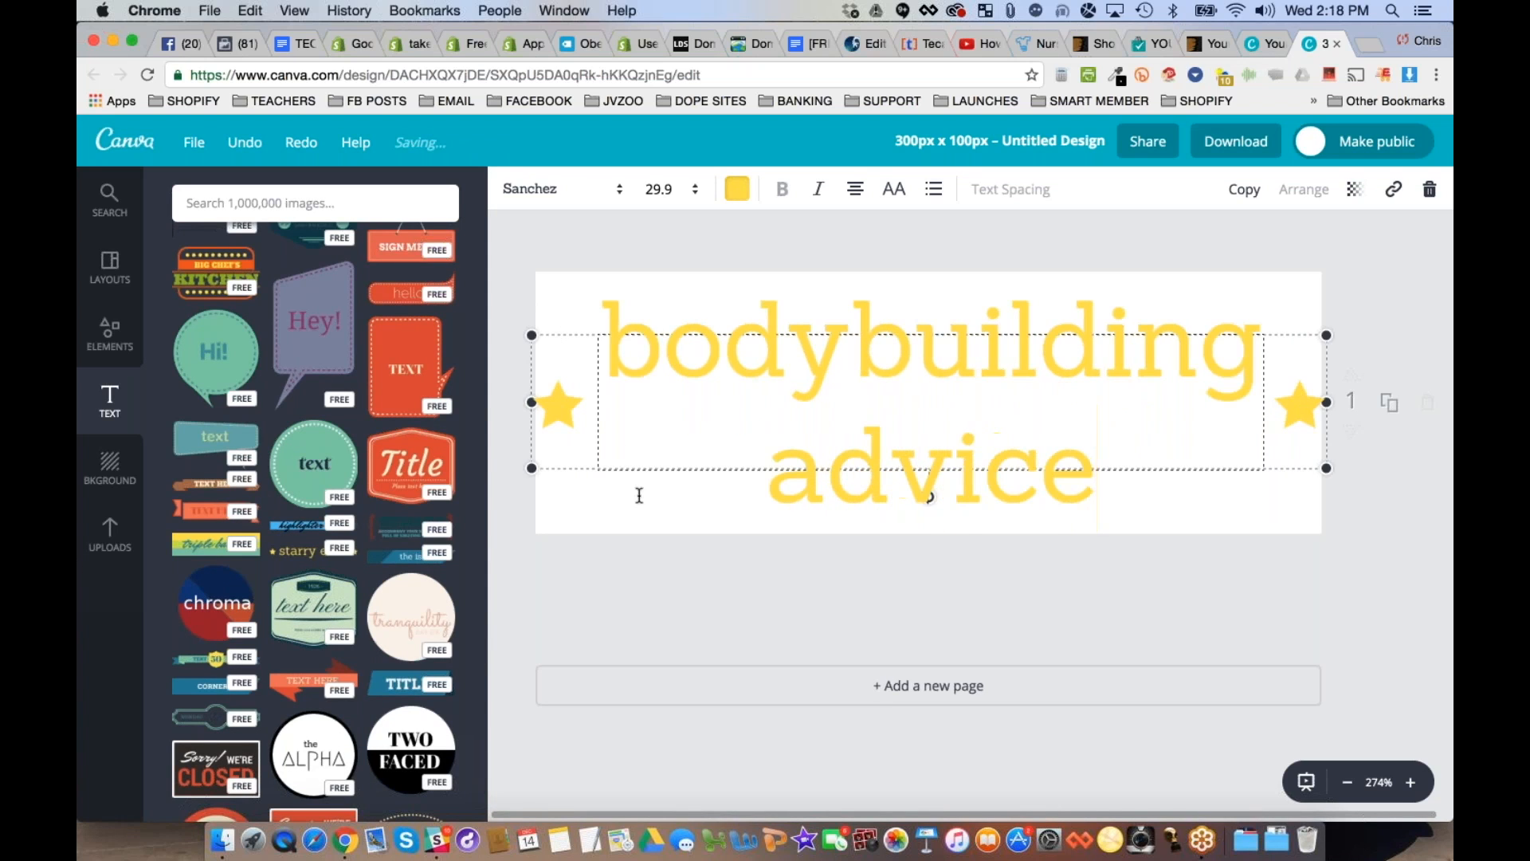
pyautogui.press('Escape')
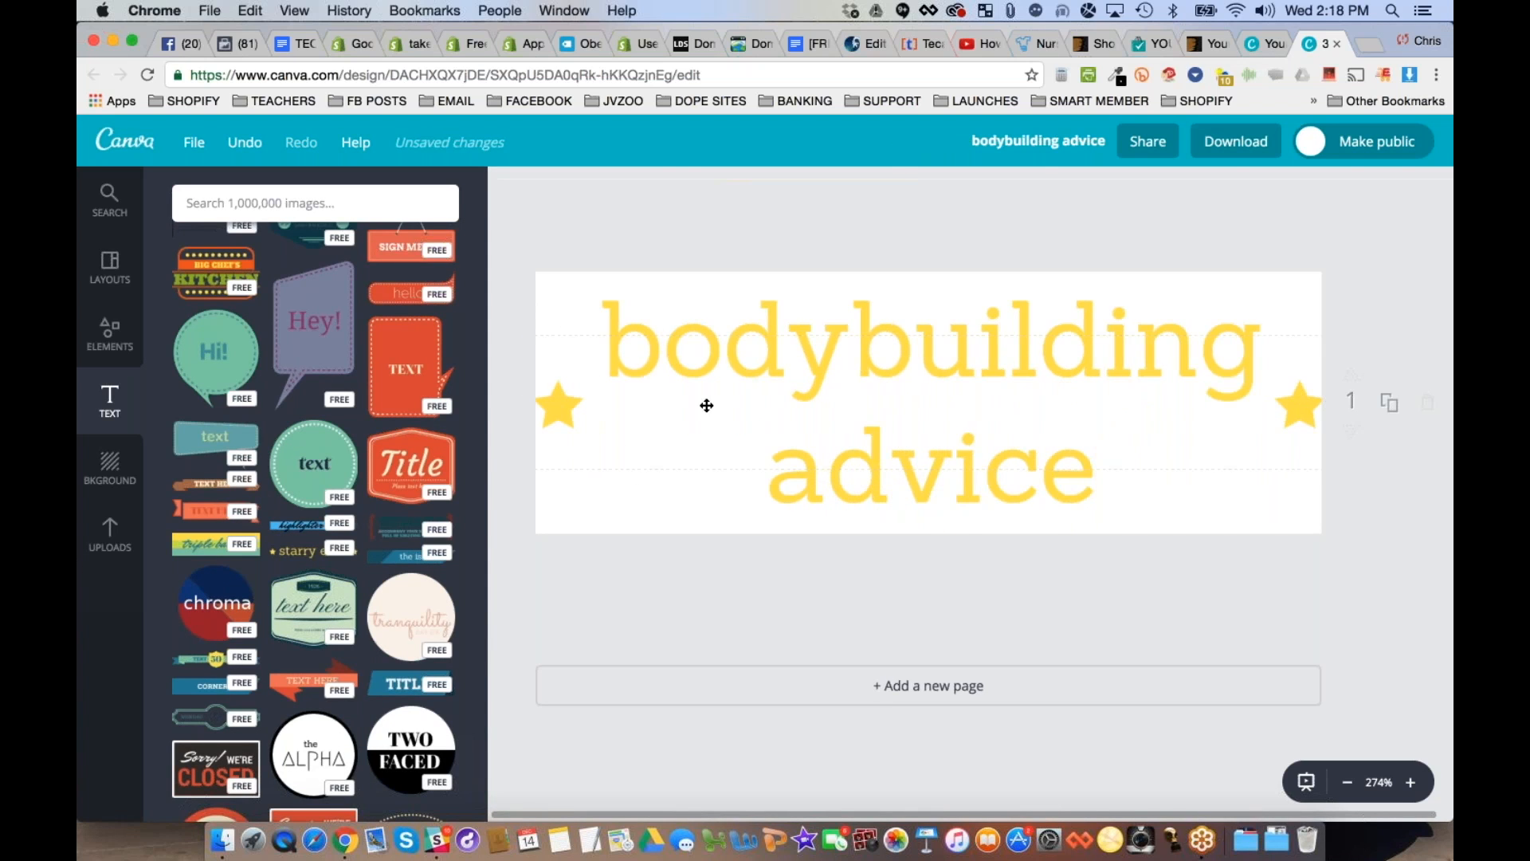
pyautogui.click(748, 361)
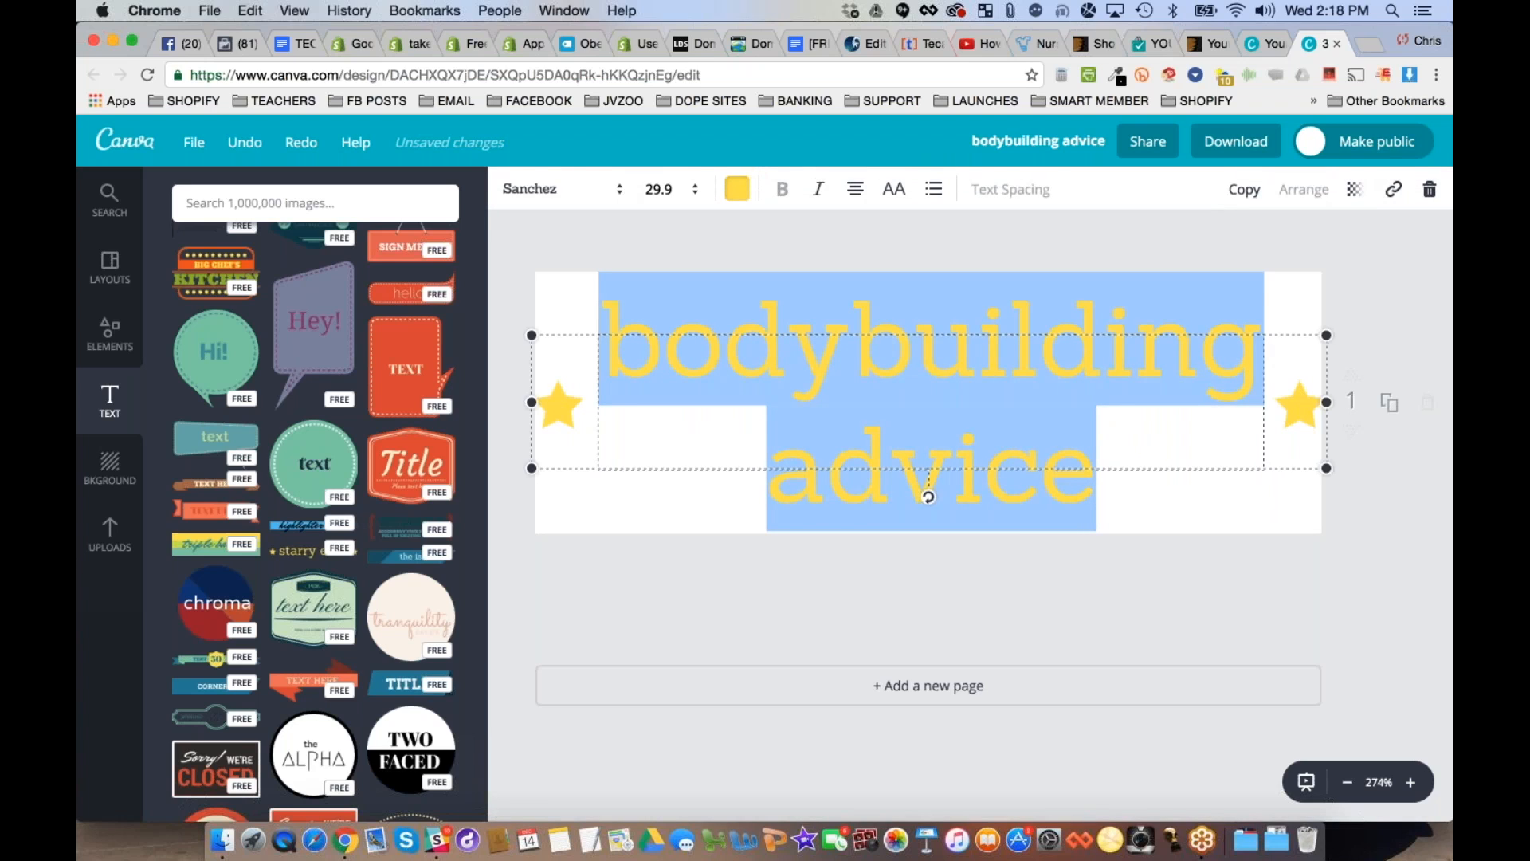
pyautogui.press('Delete')
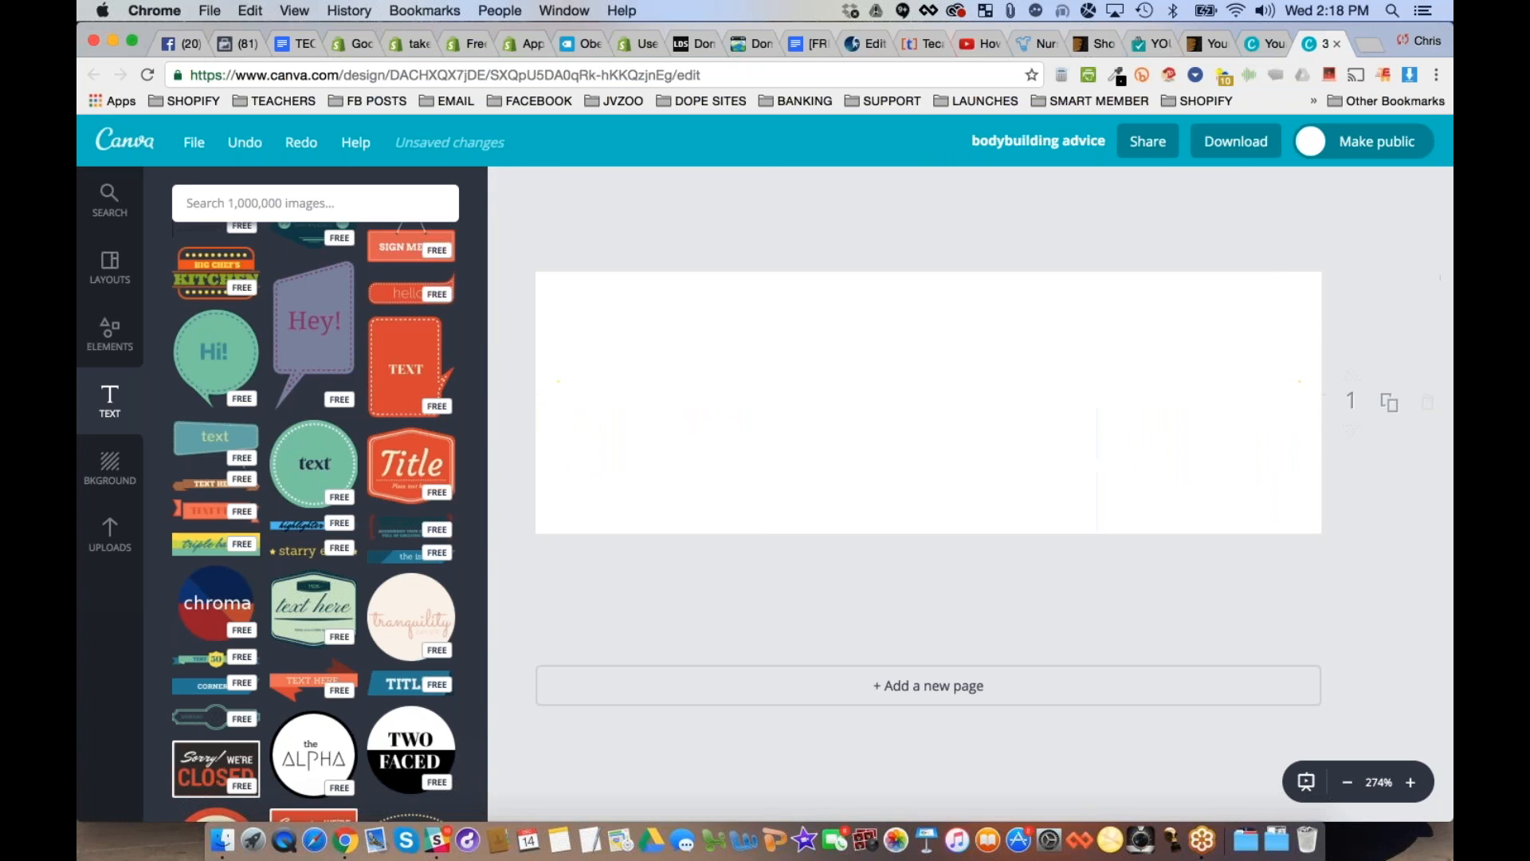
# - Look through the rest of the text designs for another layout to use as the logo
pyautogui.scroll(-1, 370, 550)
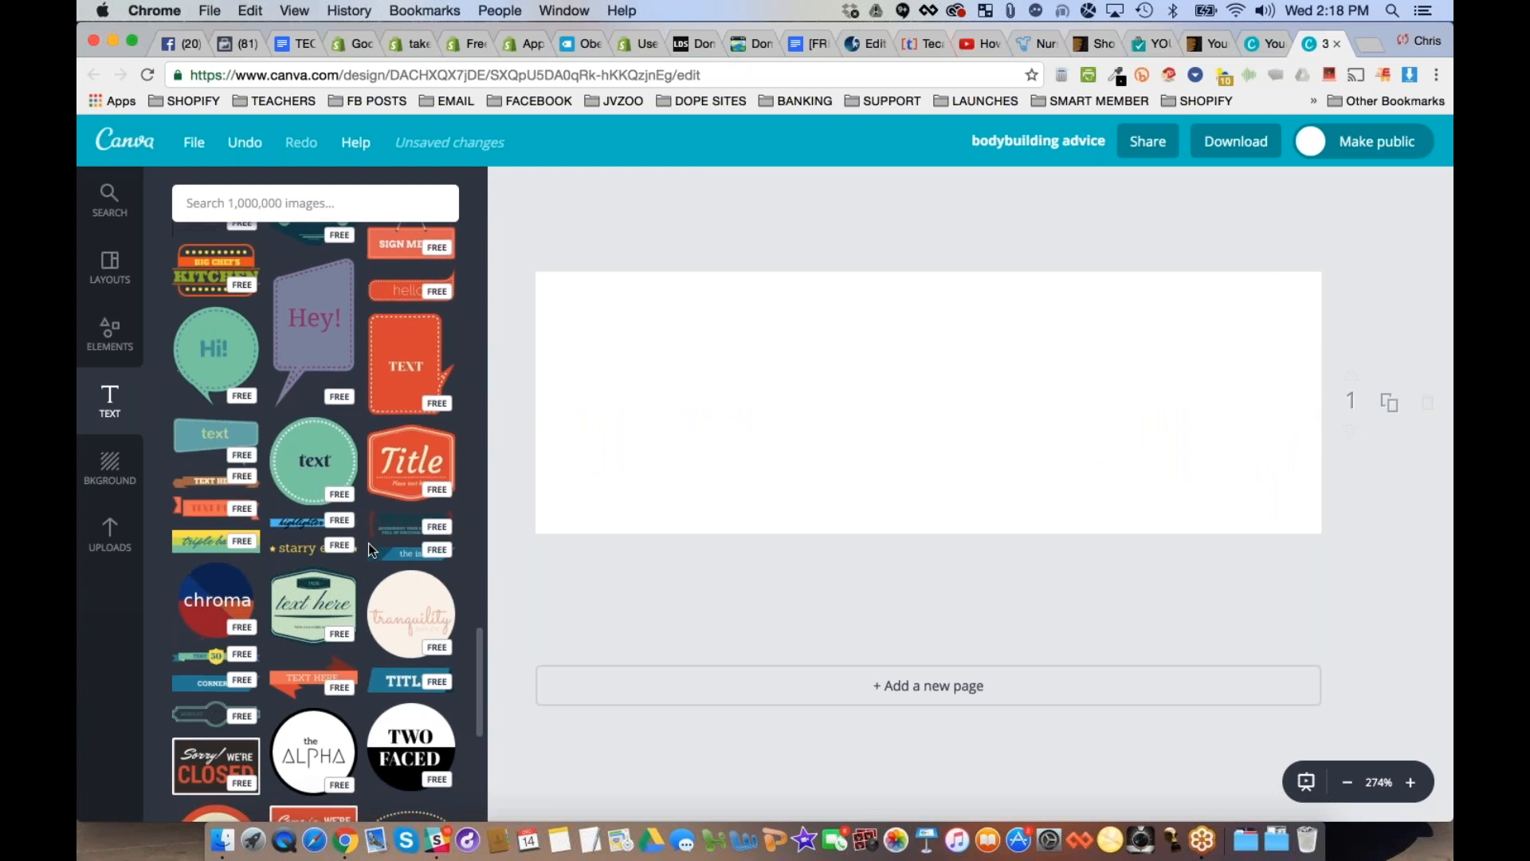
pyautogui.scroll(-3, 370, 550)
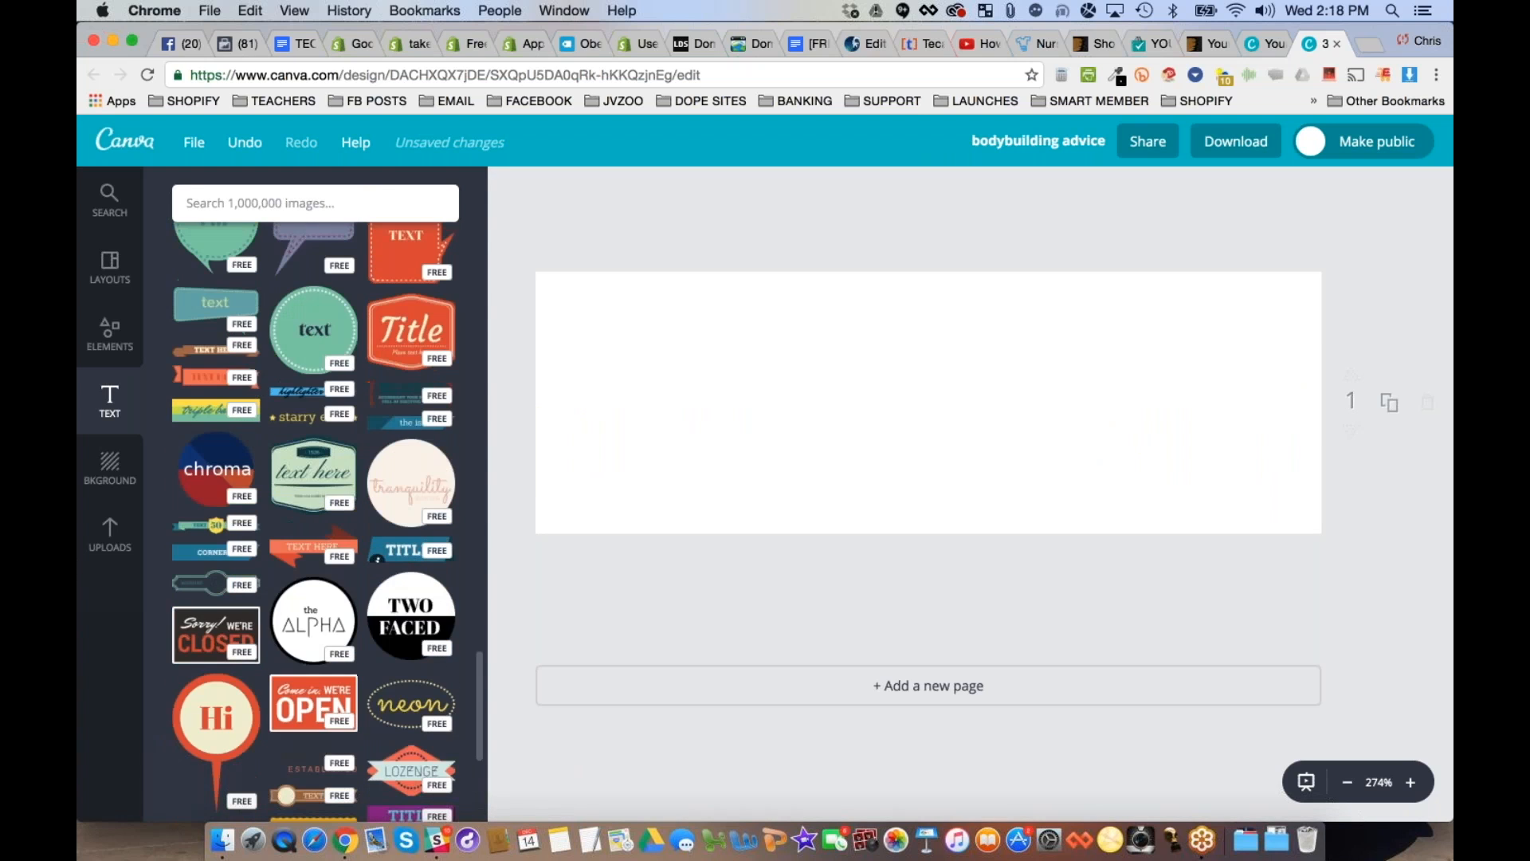
pyautogui.scroll(-4, 209, 528)
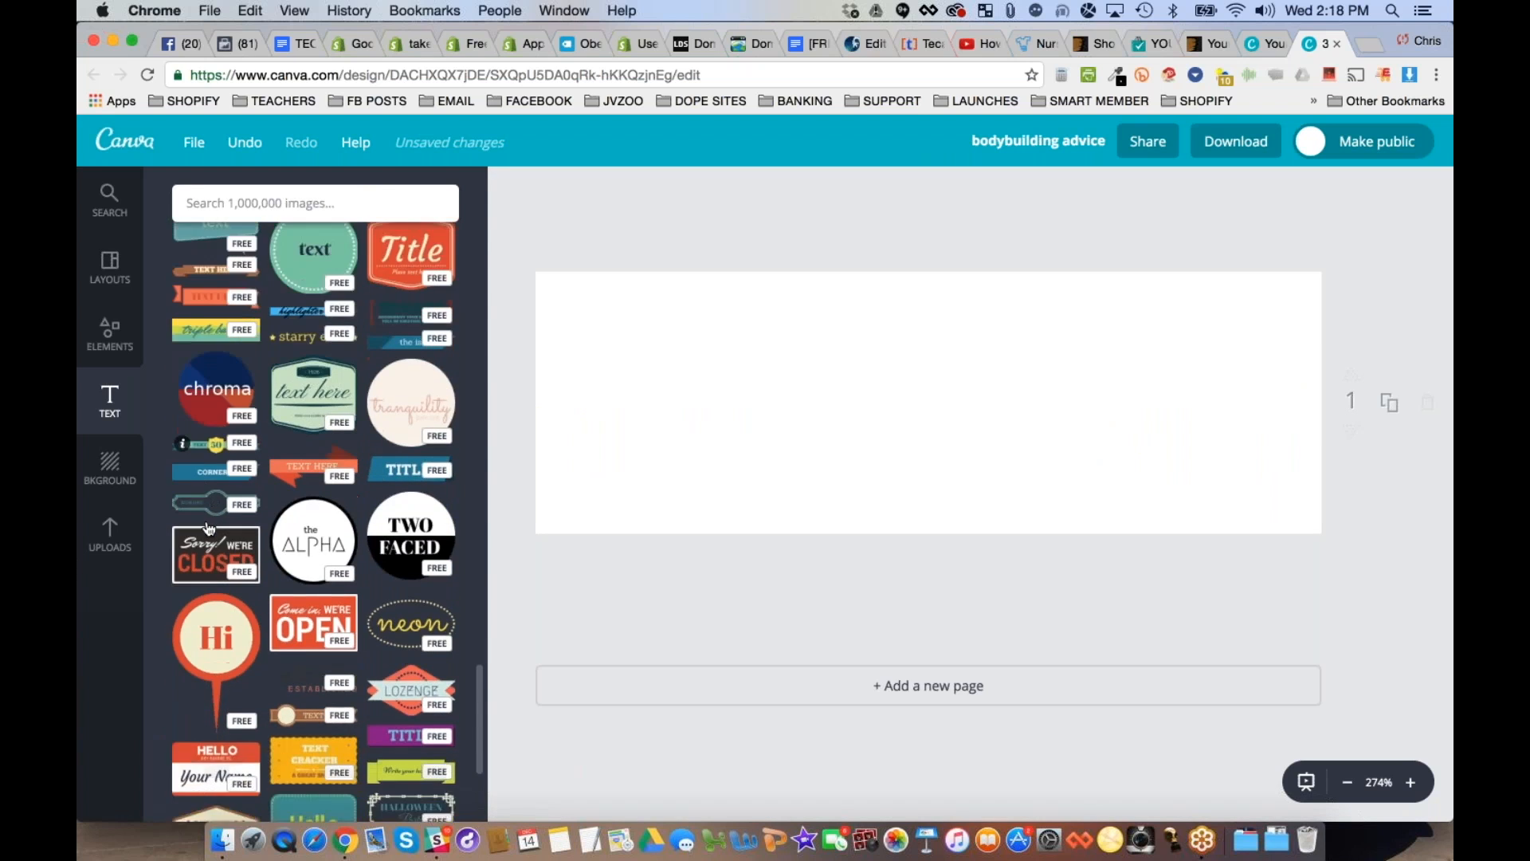
pyautogui.scroll(-10, 209, 528)
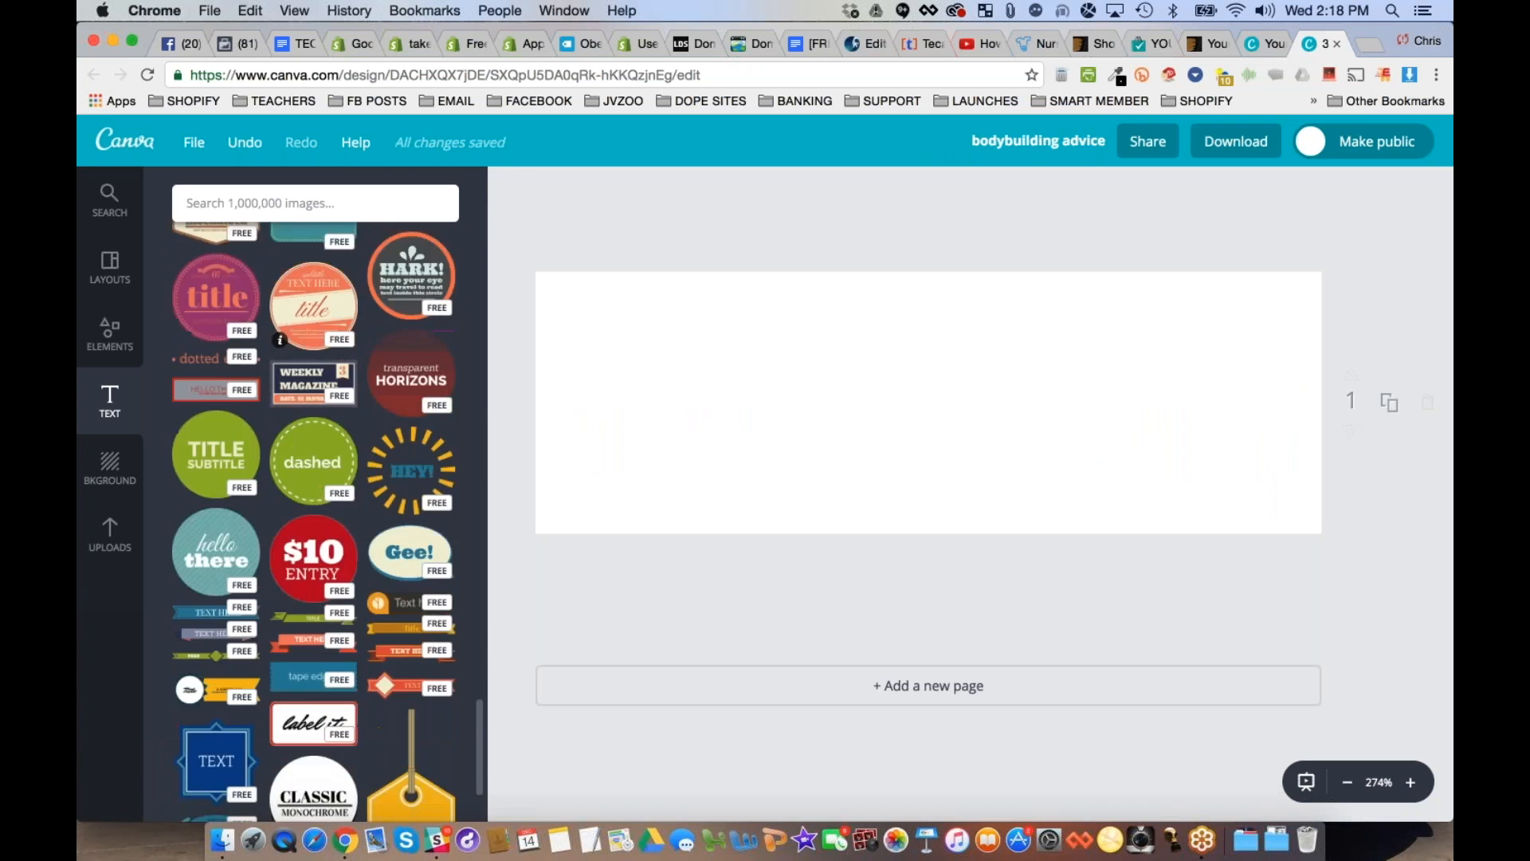
pyautogui.scroll(-2, 314, 494)
pyautogui.scroll(-2, 315, 494)
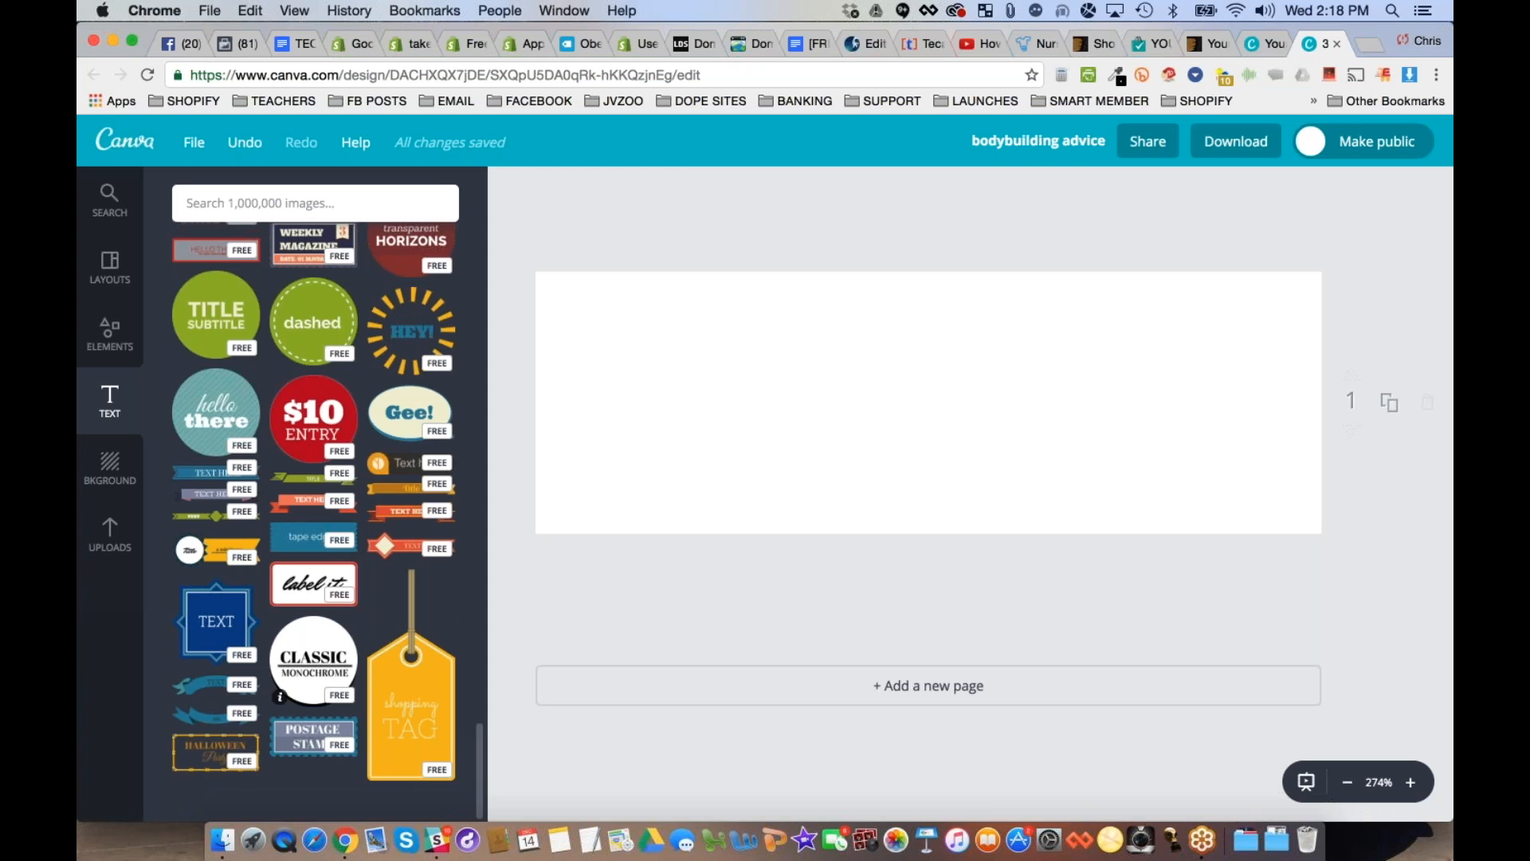
pyautogui.scroll(1, 315, 662)
pyautogui.scroll(15, 314, 518)
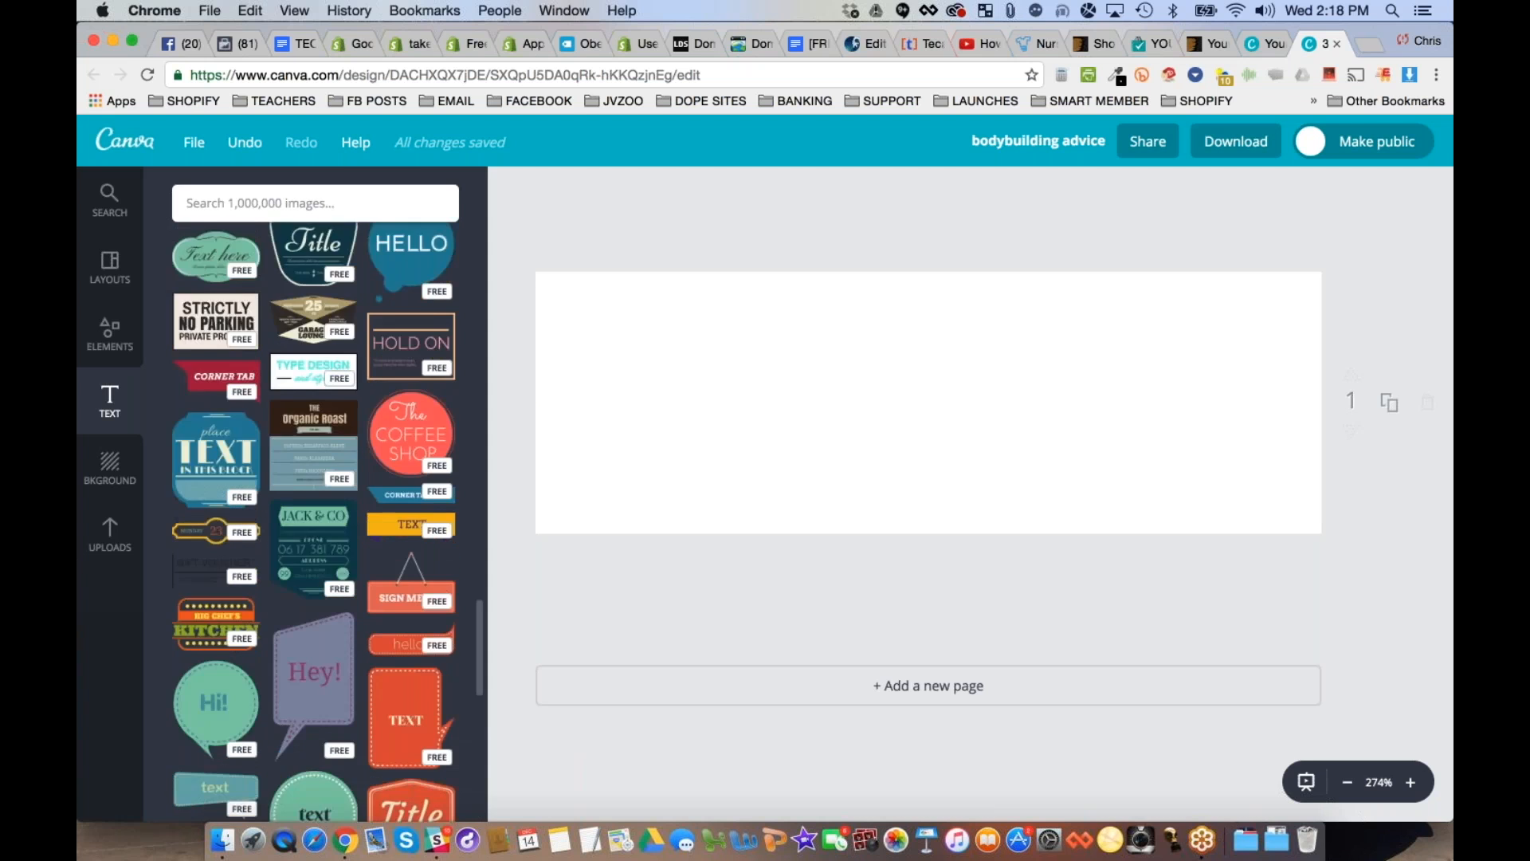
pyautogui.scroll(-5, 315, 518)
pyautogui.scroll(-10, 408, 568)
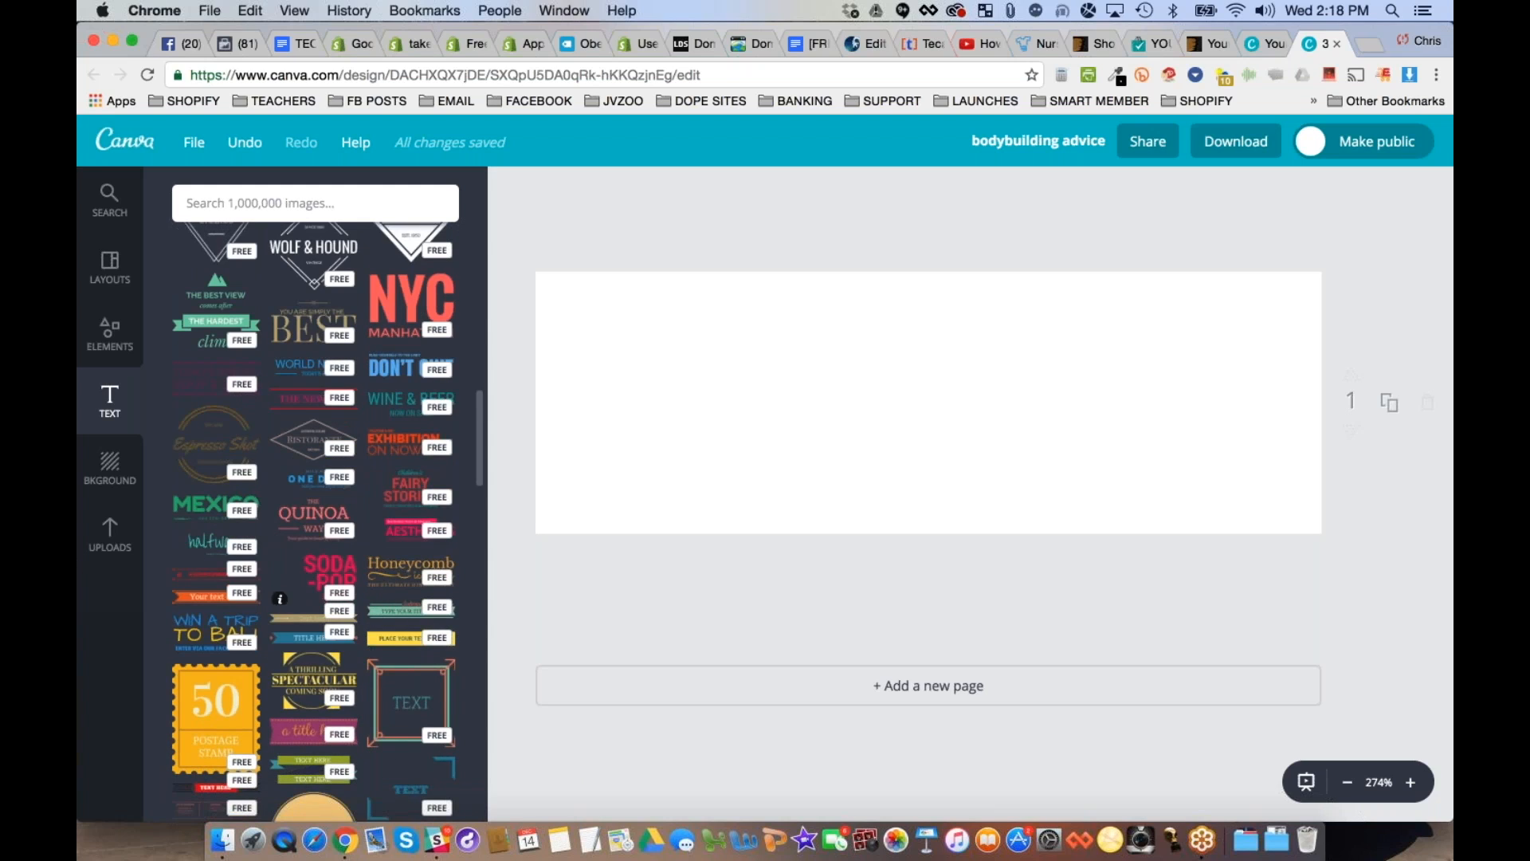
# - Insert the red "Exhibition on now" text design and change its two large lines to "BODYBUILDING" and "ADVICE"
pyautogui.click(388, 446)
pyautogui.doubleClick(853, 362)
pyautogui.write('bod')
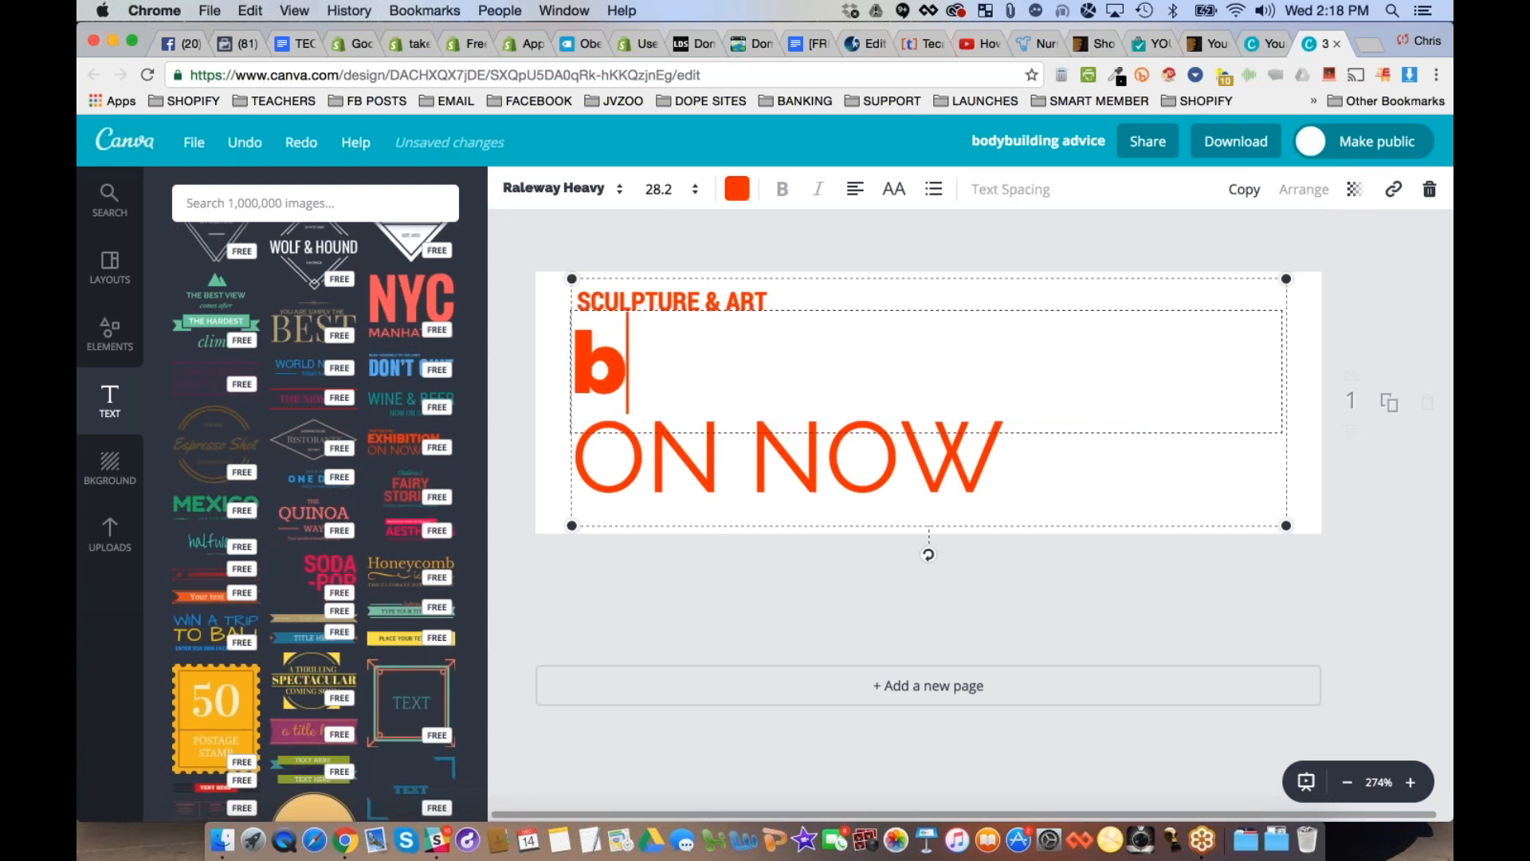
pyautogui.press('BackSpace')
pyautogui.press('BackSpace')
pyautogui.press('BackSpace')
pyautogui.write('BOD')
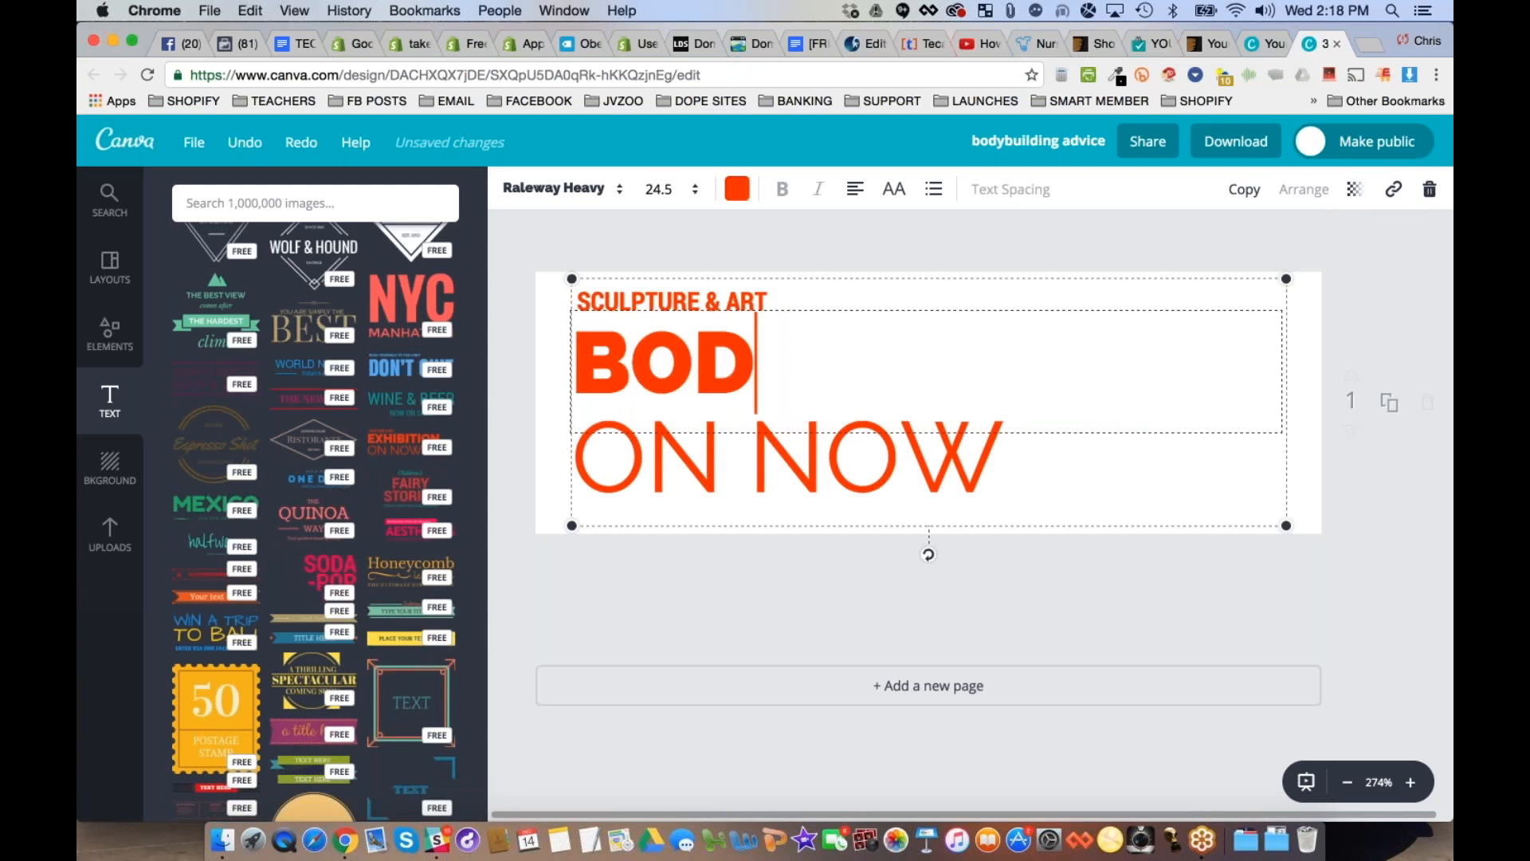
pyautogui.write('YBUILDING')
pyautogui.press('Escape')
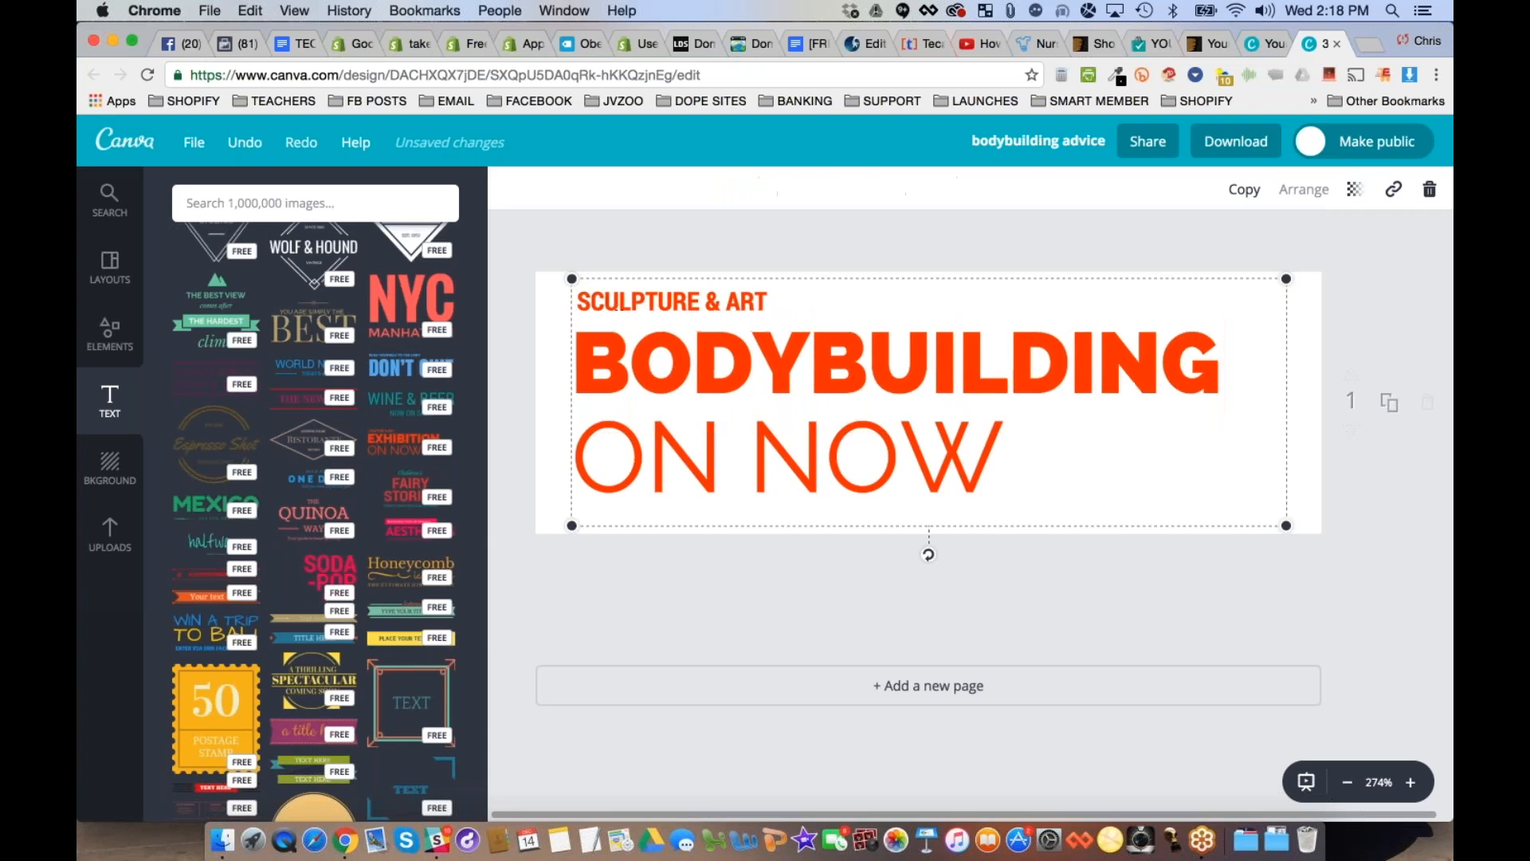
pyautogui.doubleClick(763, 481)
pyautogui.write('ADVI')
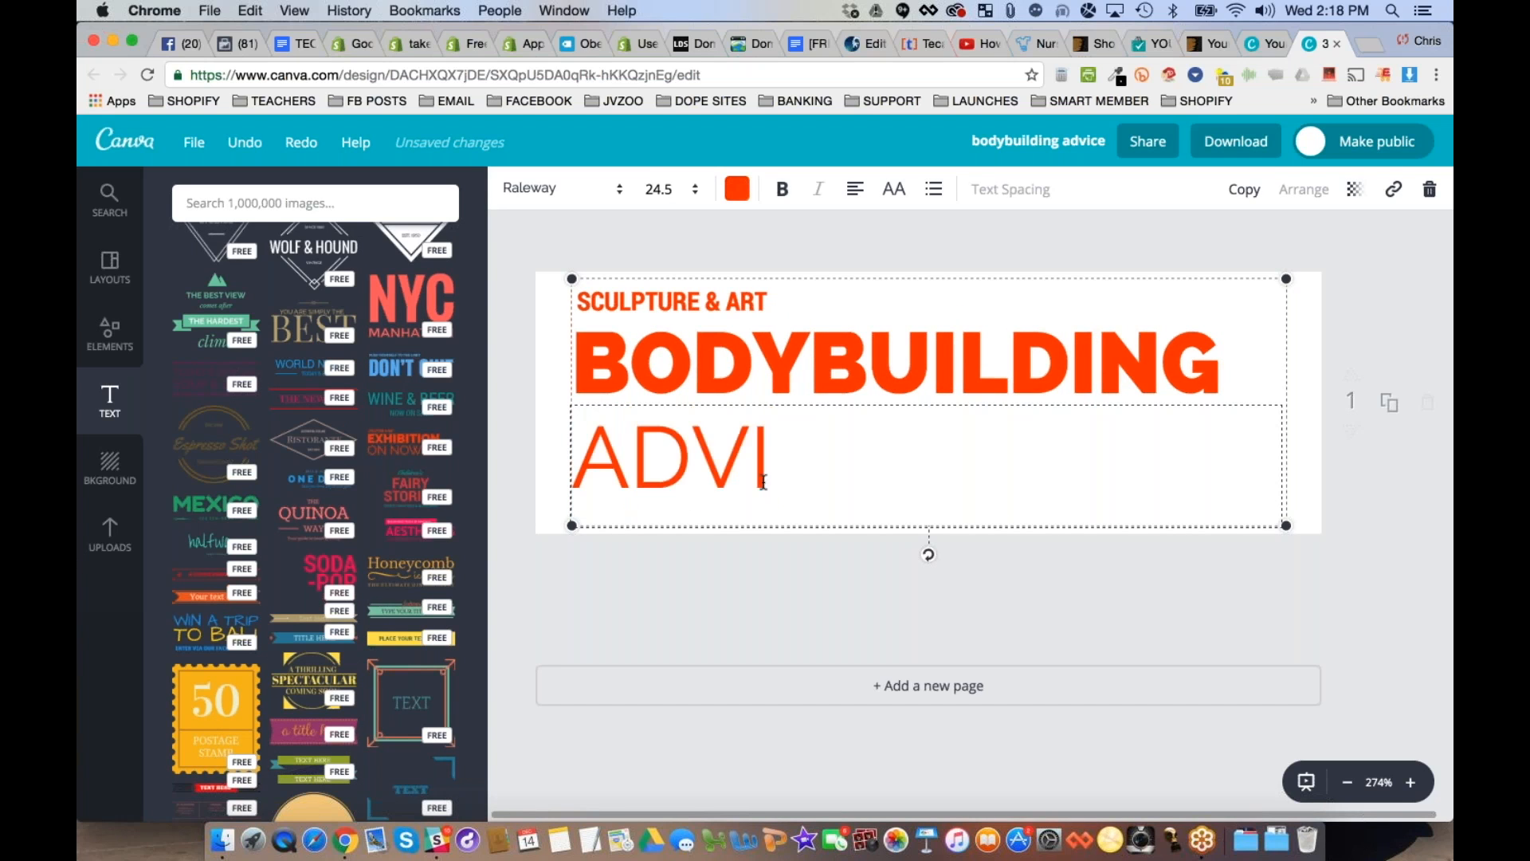
pyautogui.write('CE.NET')
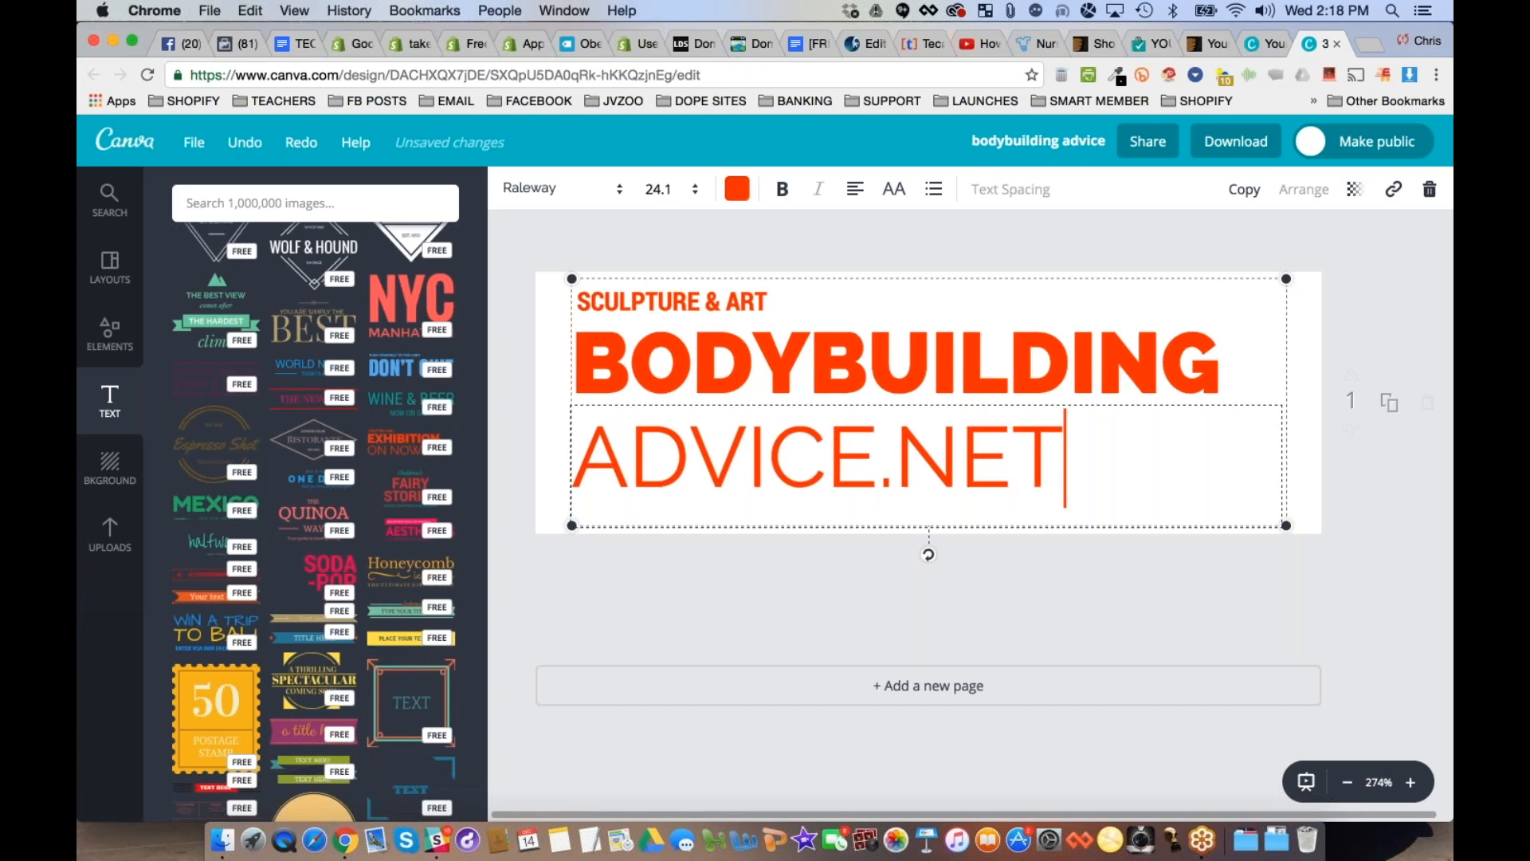
# - Complete the second large line as "ADVICE.NET" and clear the small "SCULPTURE & ART" line above the heading
pyautogui.press('Escape')
pyautogui.doubleClick(668, 303)
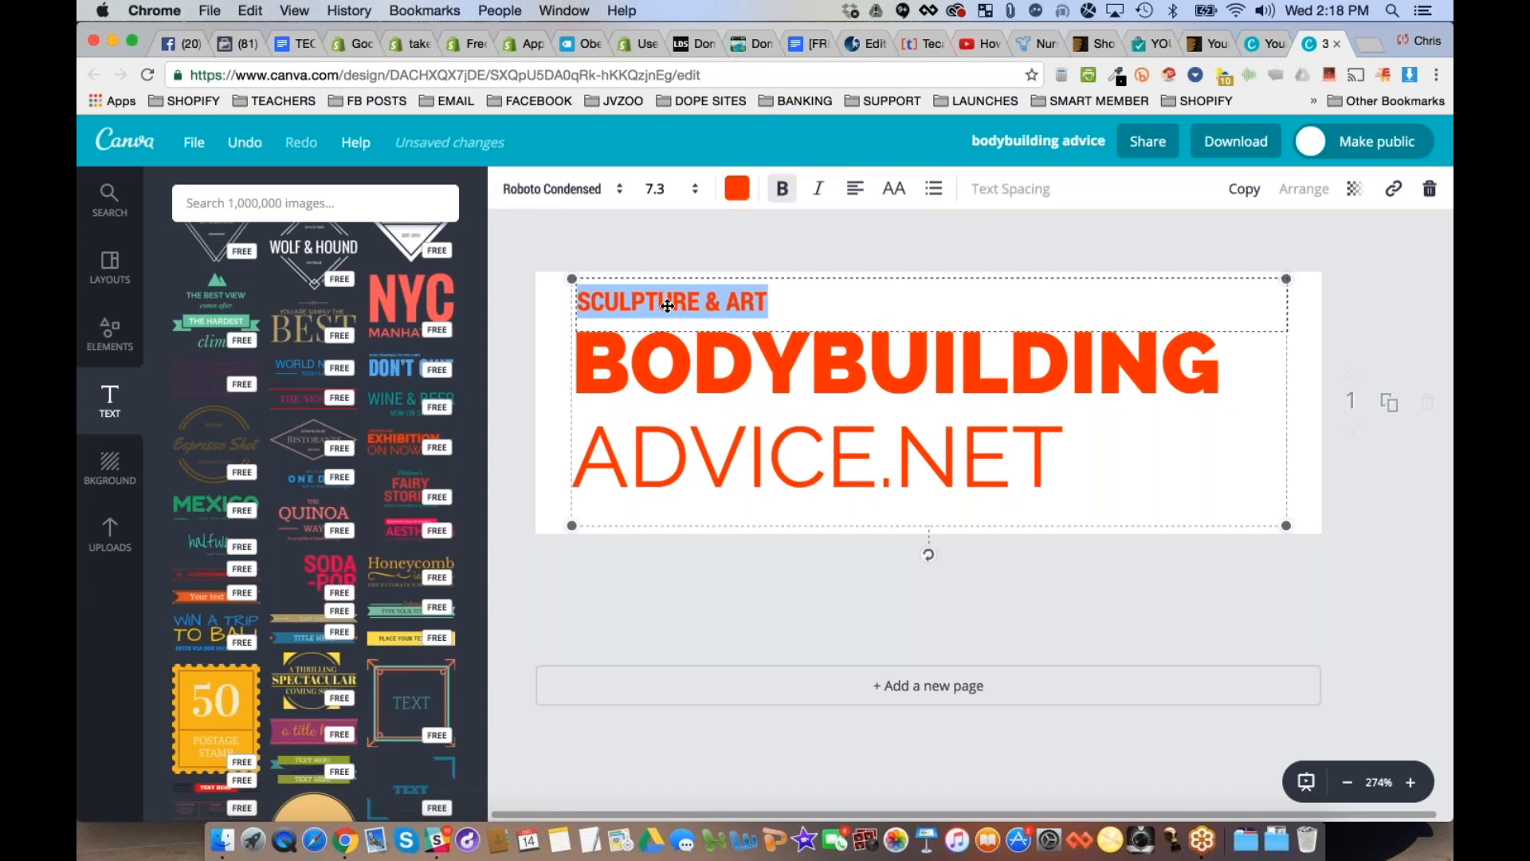
pyautogui.press('BackSpace')
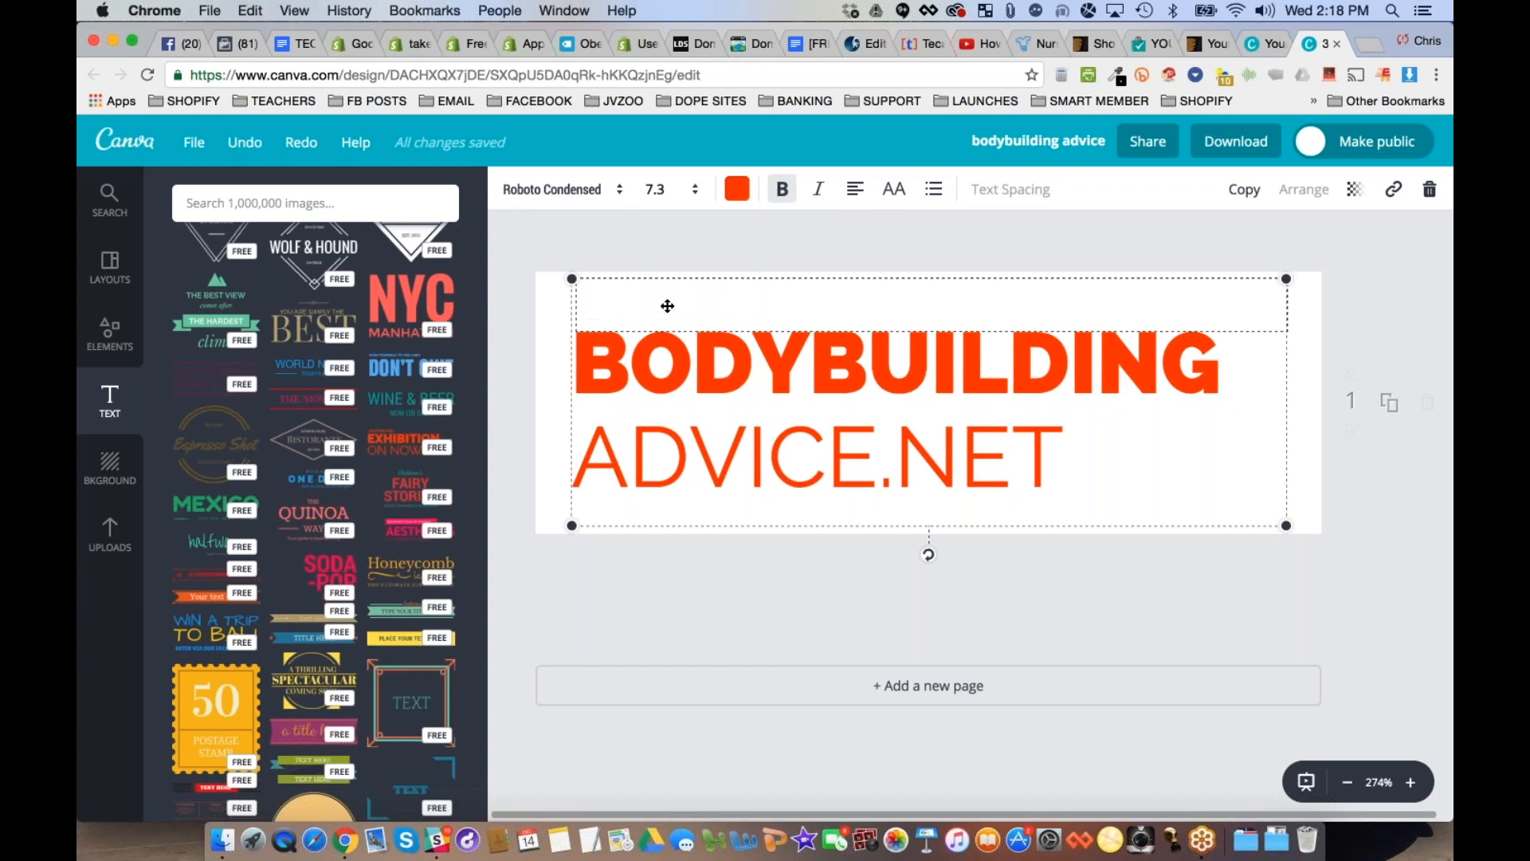
pyautogui.click(659, 540)
# - Shrink the text group to about half its size and place it in the left half of the canvas at mid-height
pyautogui.moveTo(748, 423)
pyautogui.mouseDown()
pyautogui.moveTo(790, 422)
pyautogui.moveTo(804, 442)
pyautogui.moveTo(778, 431)
pyautogui.mouseUp()
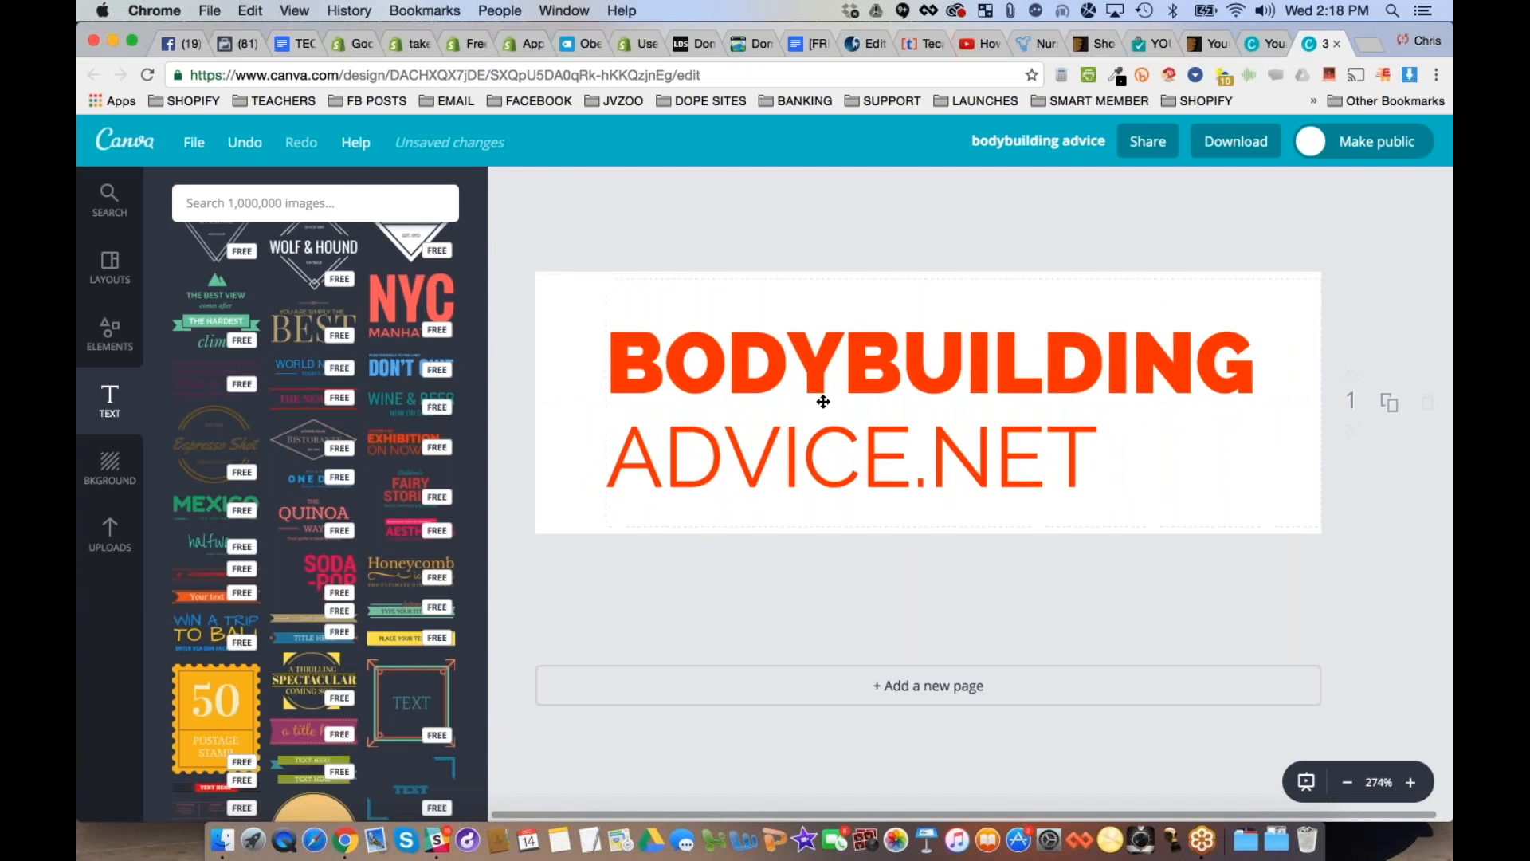
pyautogui.click(851, 369)
pyautogui.moveTo(1321, 279); pyautogui.dragTo(949, 403)
pyautogui.moveTo(739, 440); pyautogui.dragTo(727, 377)
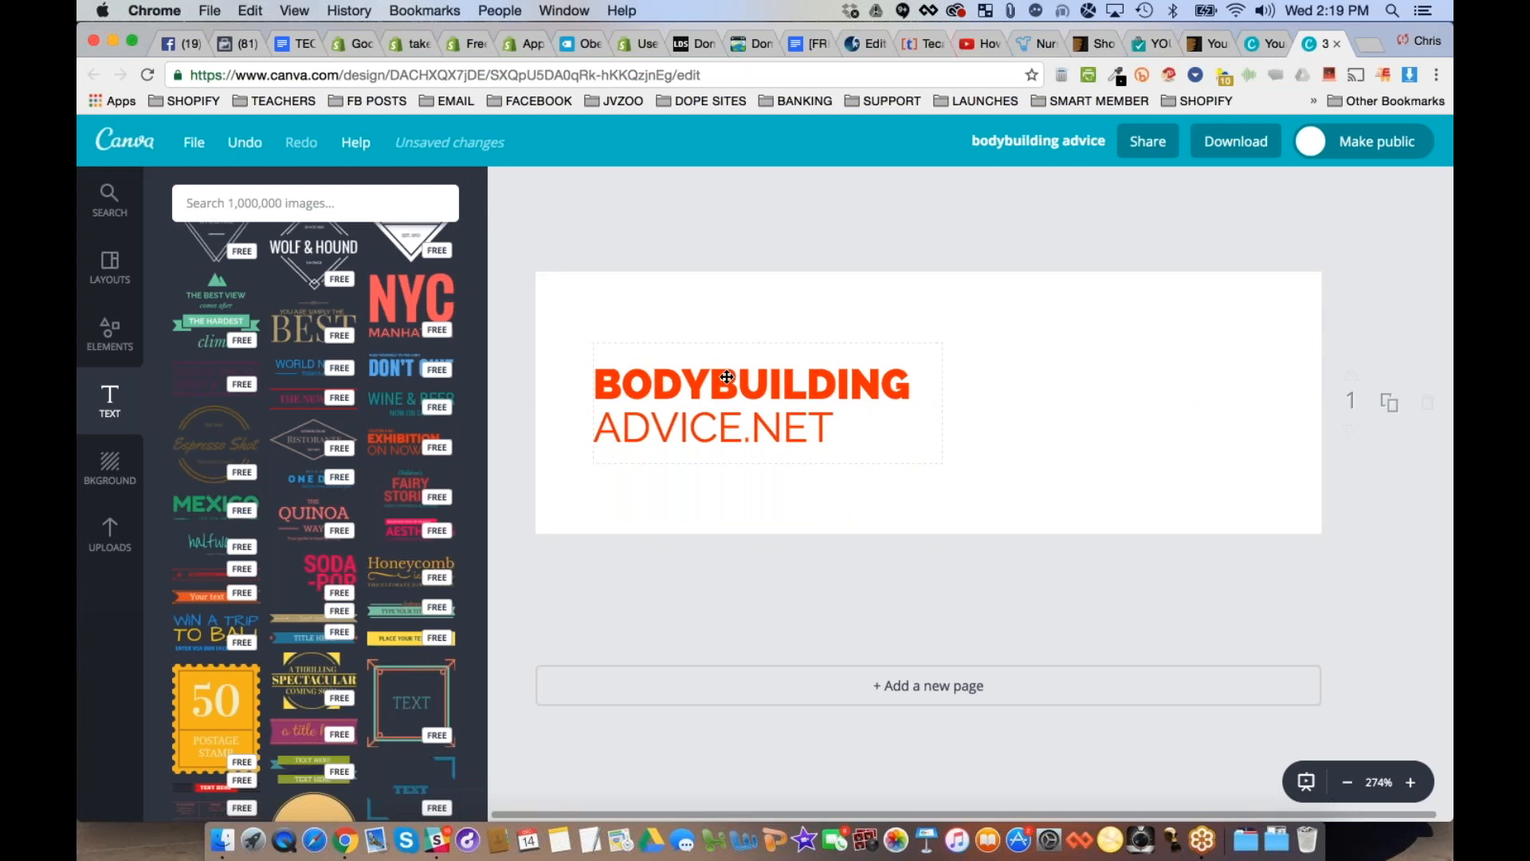
# - Duplicate the text group, place the copy right beside the original, and clear the copy's "BODYBUILDING" line
pyautogui.doubleClick(727, 377)
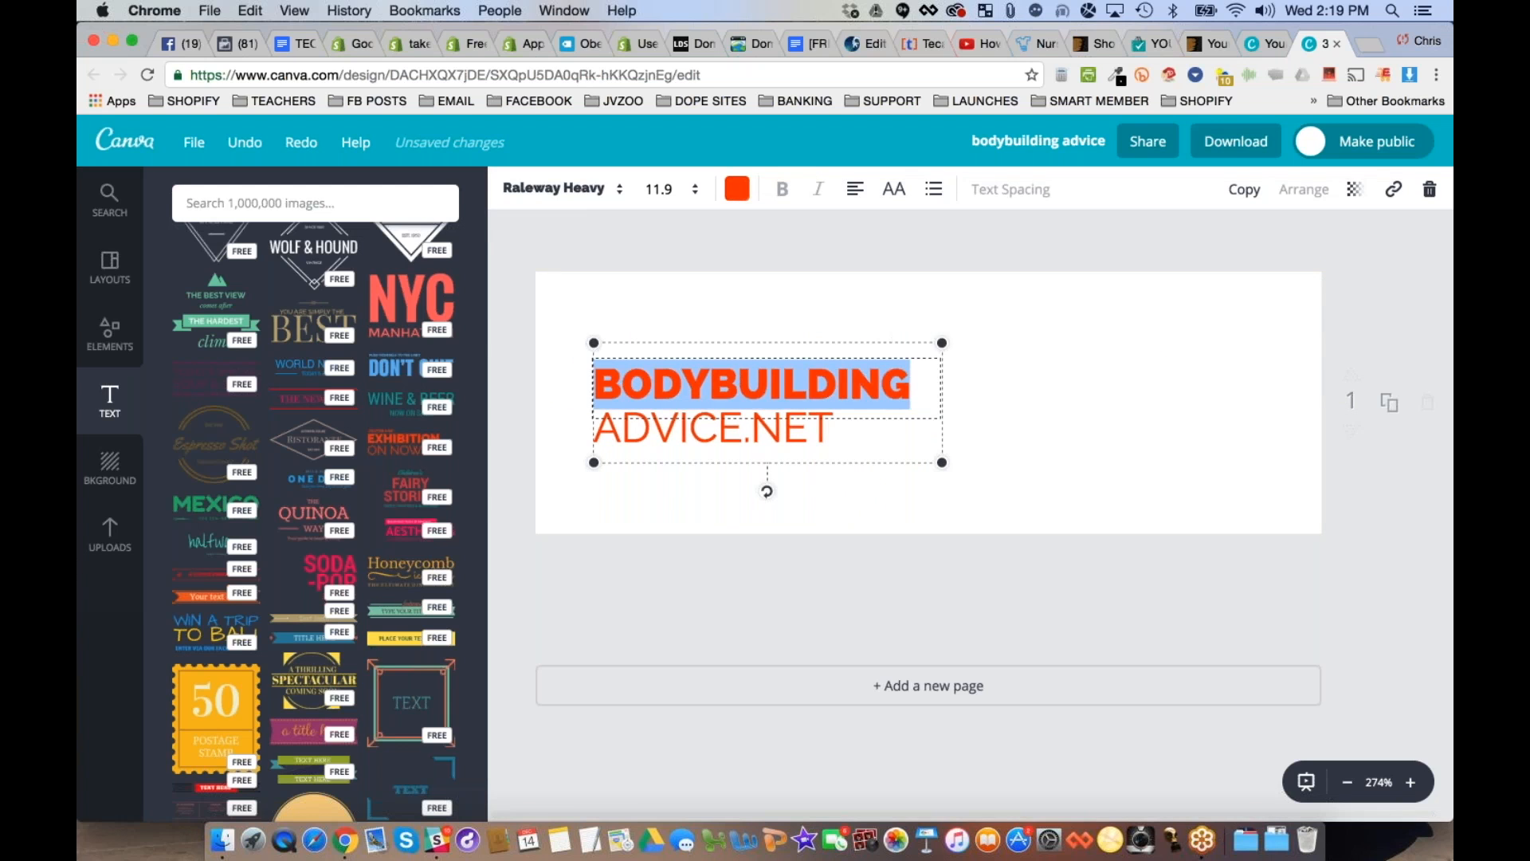
pyautogui.click(1245, 189)
pyautogui.moveTo(815, 474); pyautogui.dragTo(1089, 388)
pyautogui.doubleClick(987, 374)
pyautogui.press('BackSpace')
# - Clear "ADVICE.NET" from the original group and move the copy up so the logo reads BODYBUILDINGADVICE.NET on one line
pyautogui.click(710, 414)
pyautogui.press('Delete')
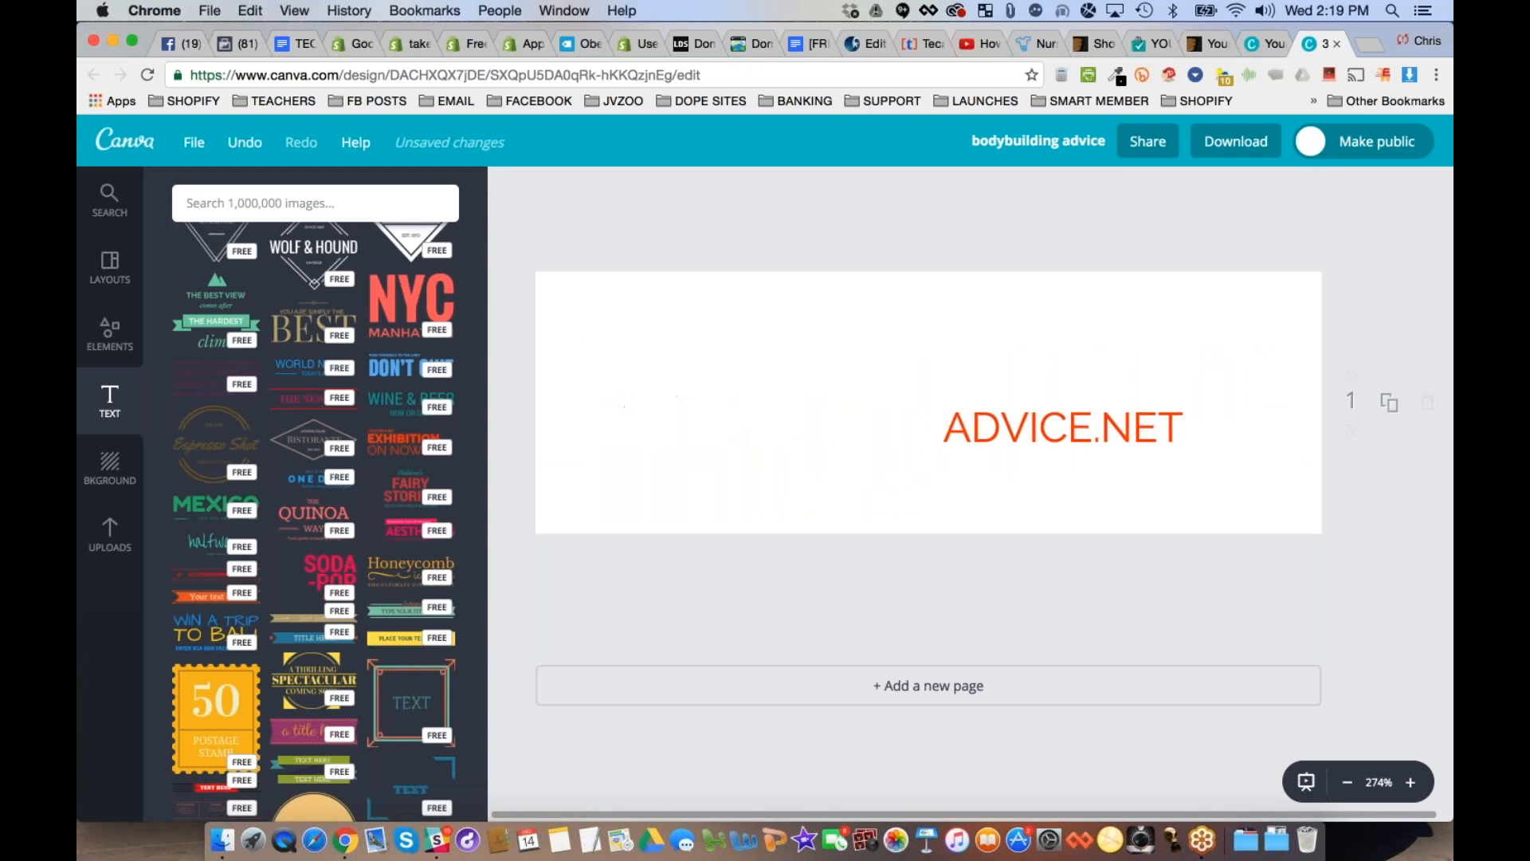
pyautogui.press('super+z')
pyautogui.press('BackSpace')
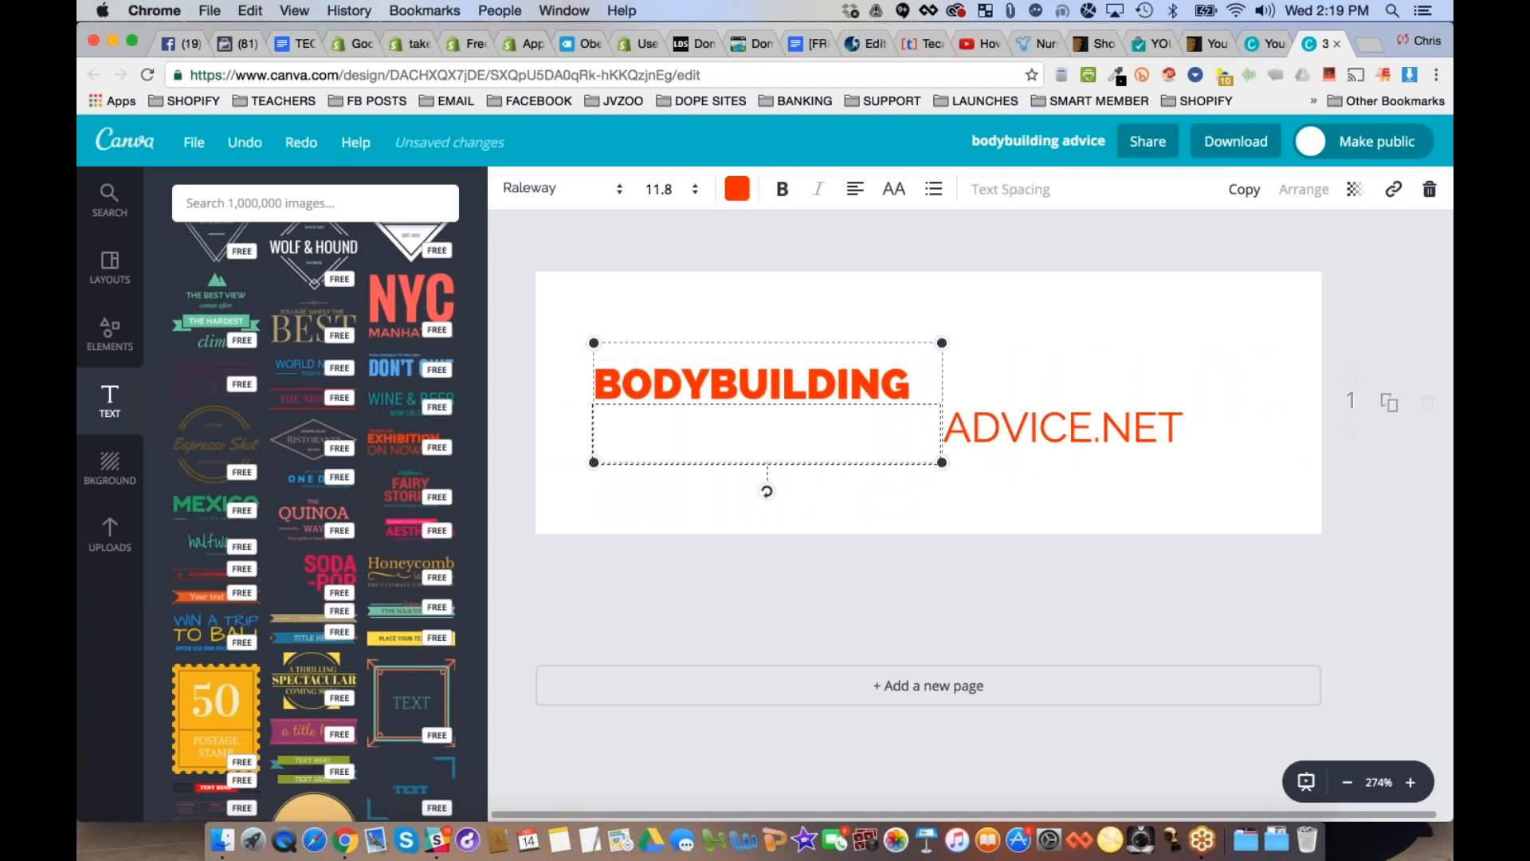
pyautogui.moveTo(1045, 435); pyautogui.dragTo(1015, 391)
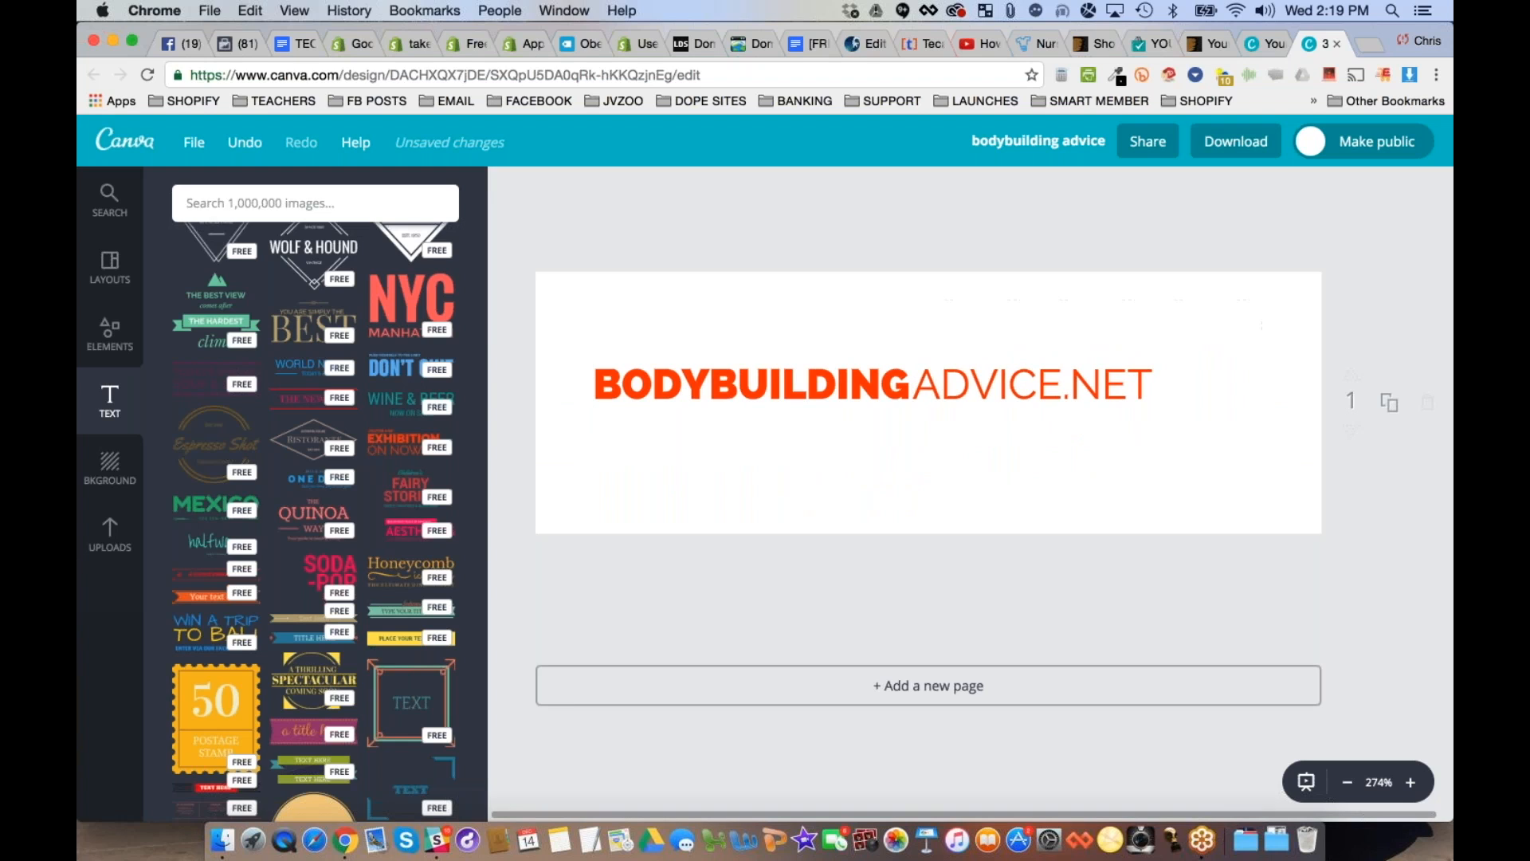
# - Try orange and yellow from the default palette as the logo's background colour
pyautogui.click(109, 469)
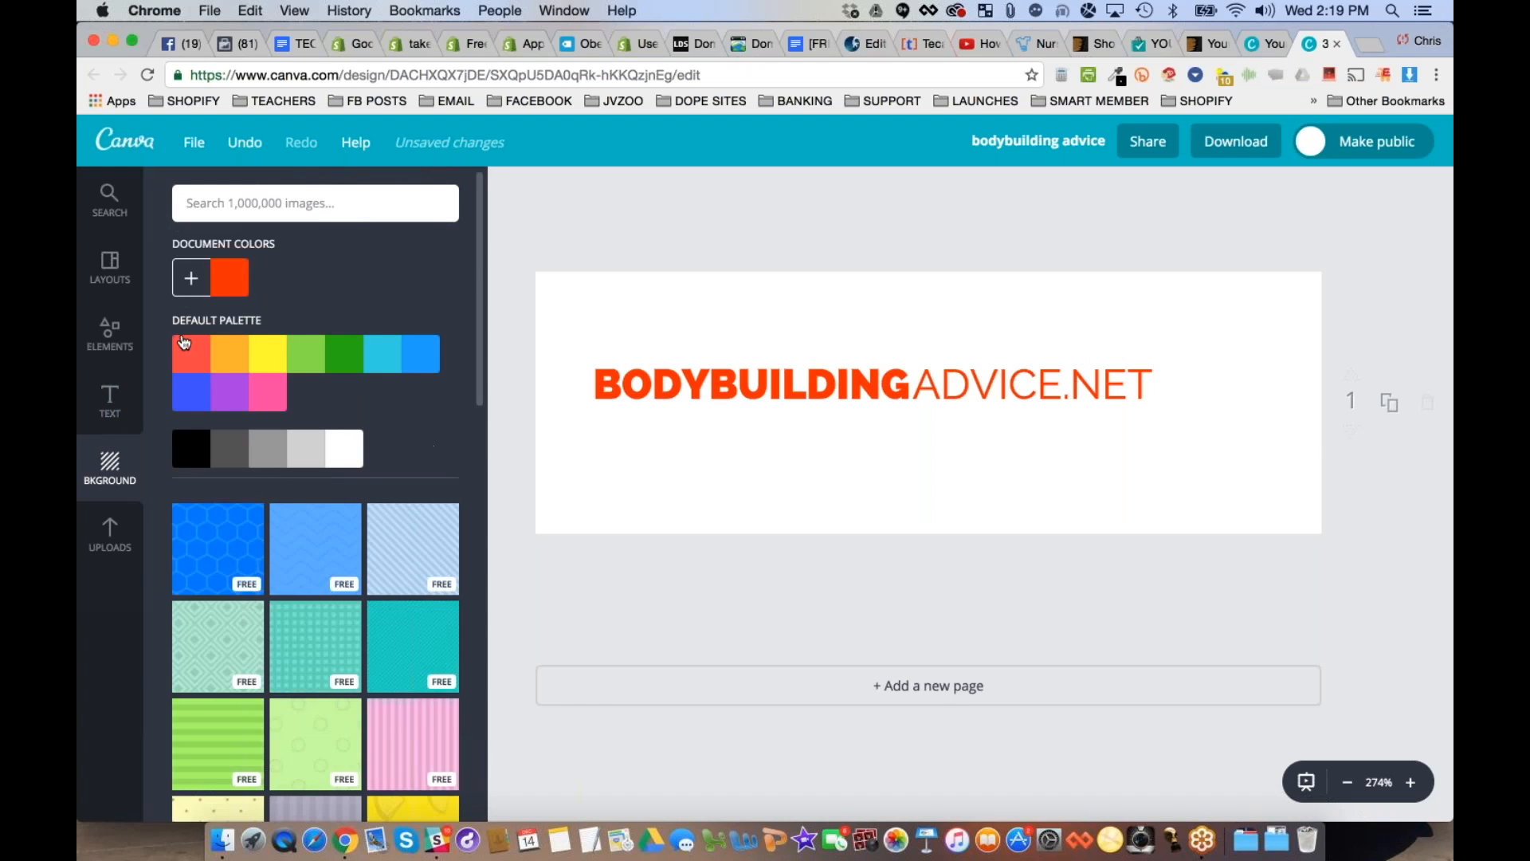
pyautogui.click(227, 352)
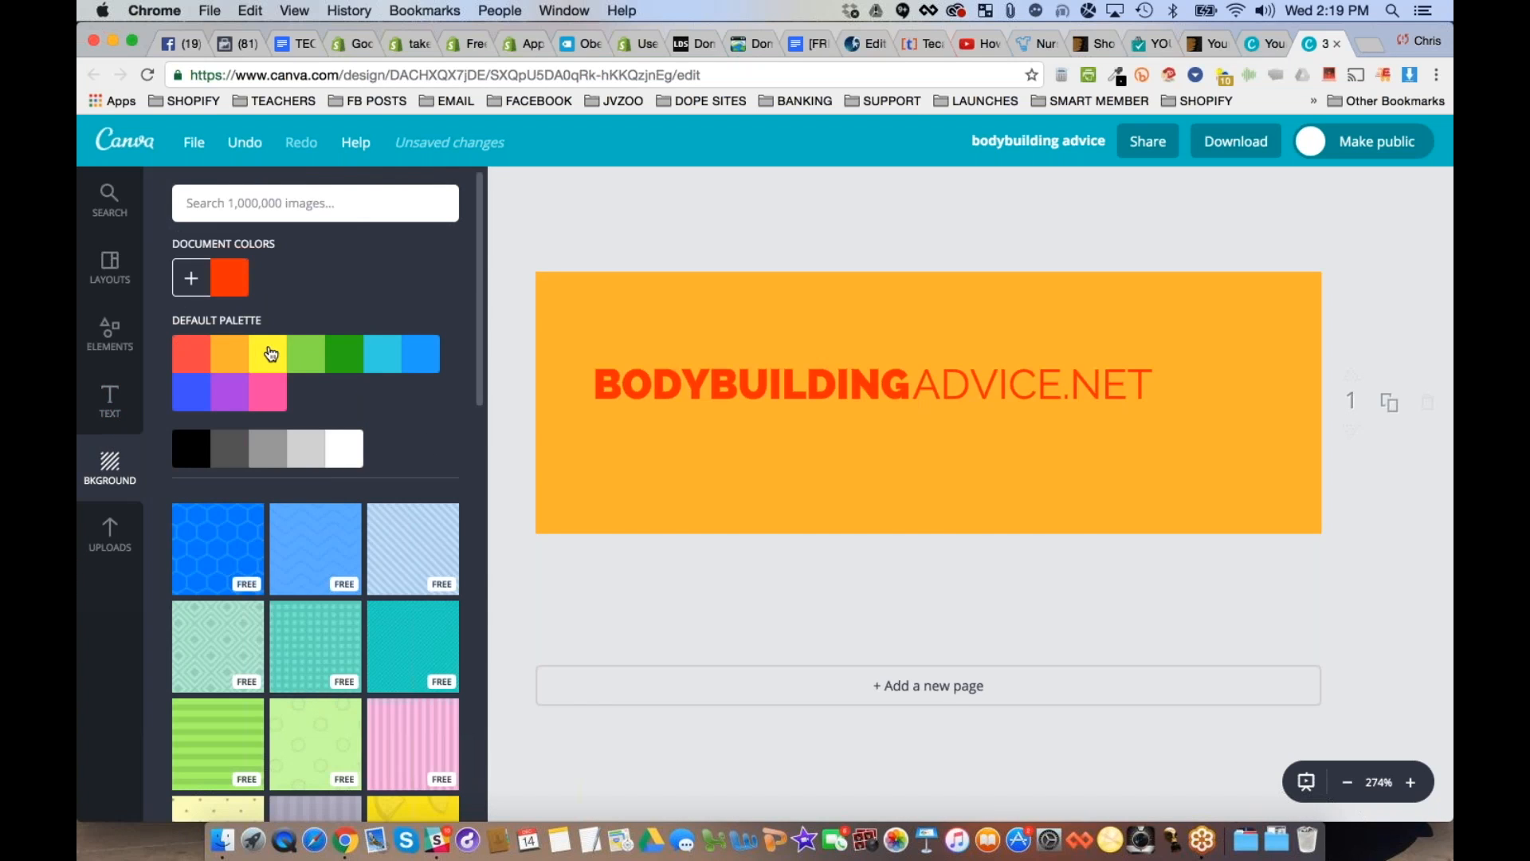
pyautogui.click(271, 353)
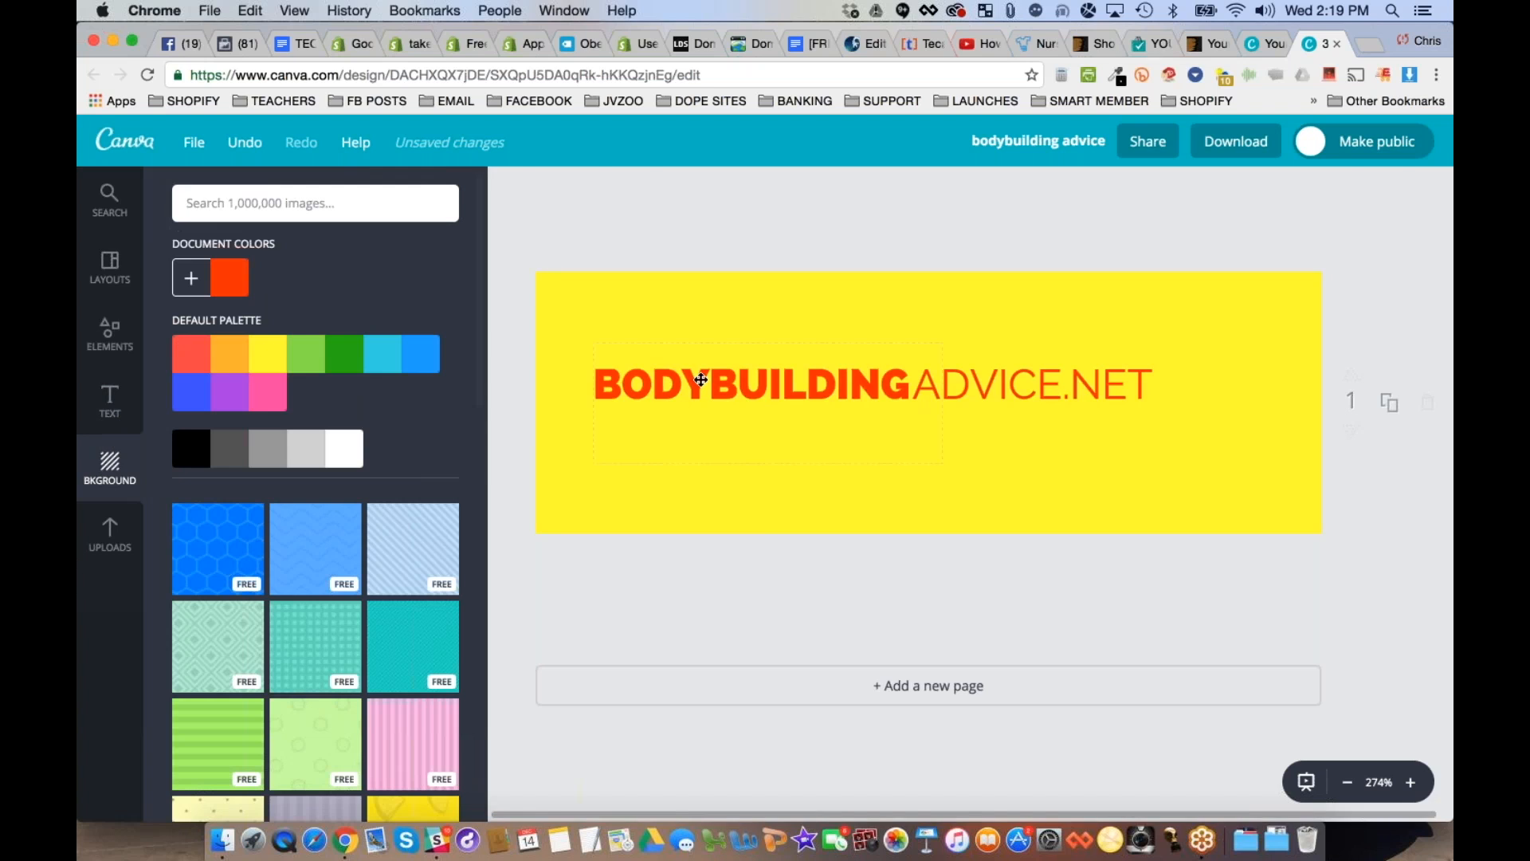
# - Colour the word "BODYBUILDING" dark grey and "ADVICE.NET" black
pyautogui.doubleClick(701, 380)
pyautogui.click(737, 192)
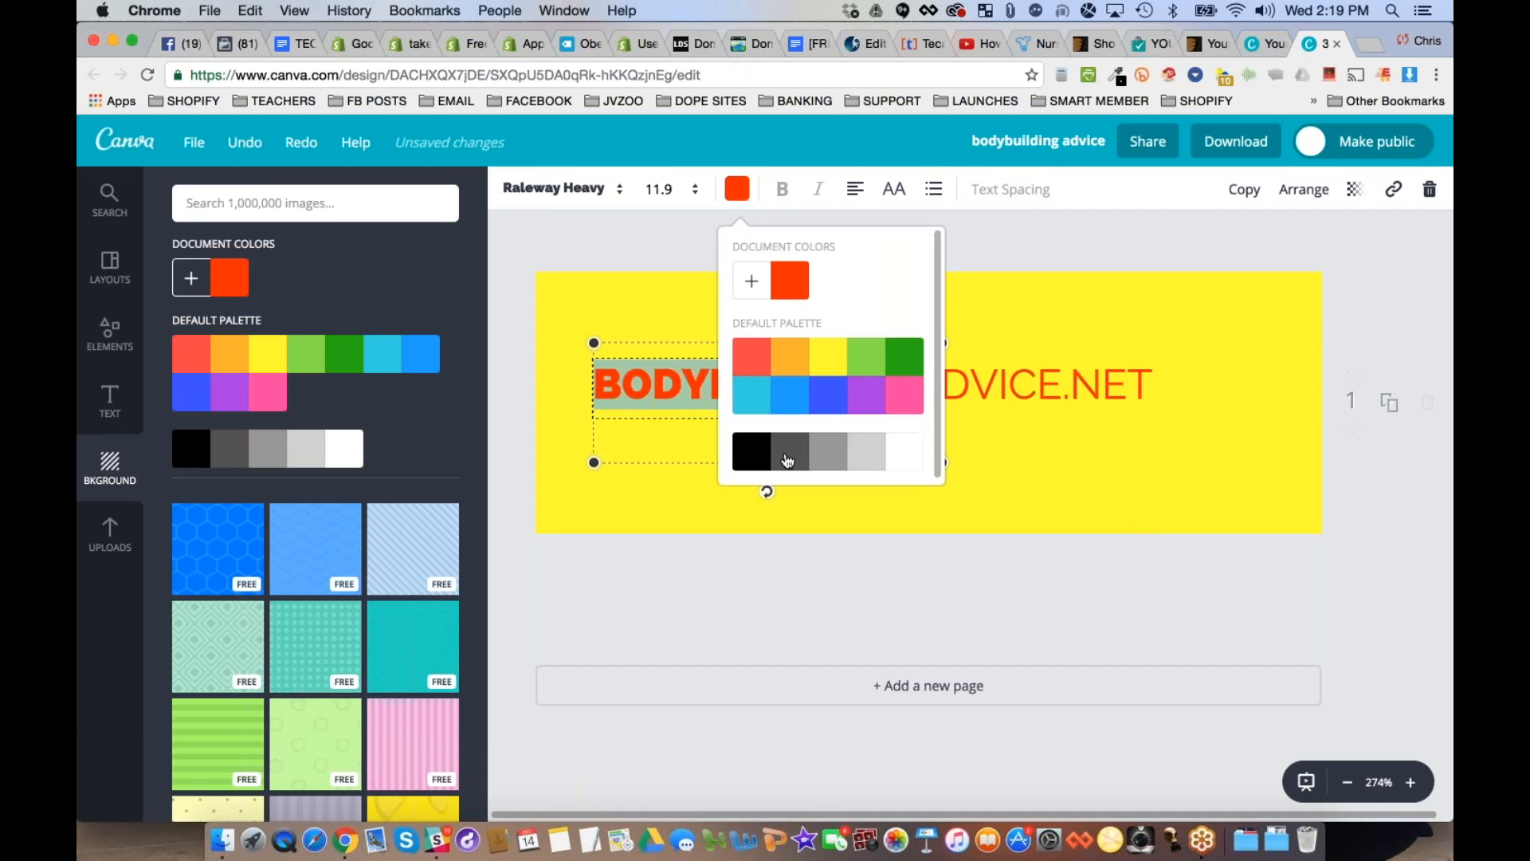
pyautogui.click(787, 461)
pyautogui.doubleClick(1102, 385)
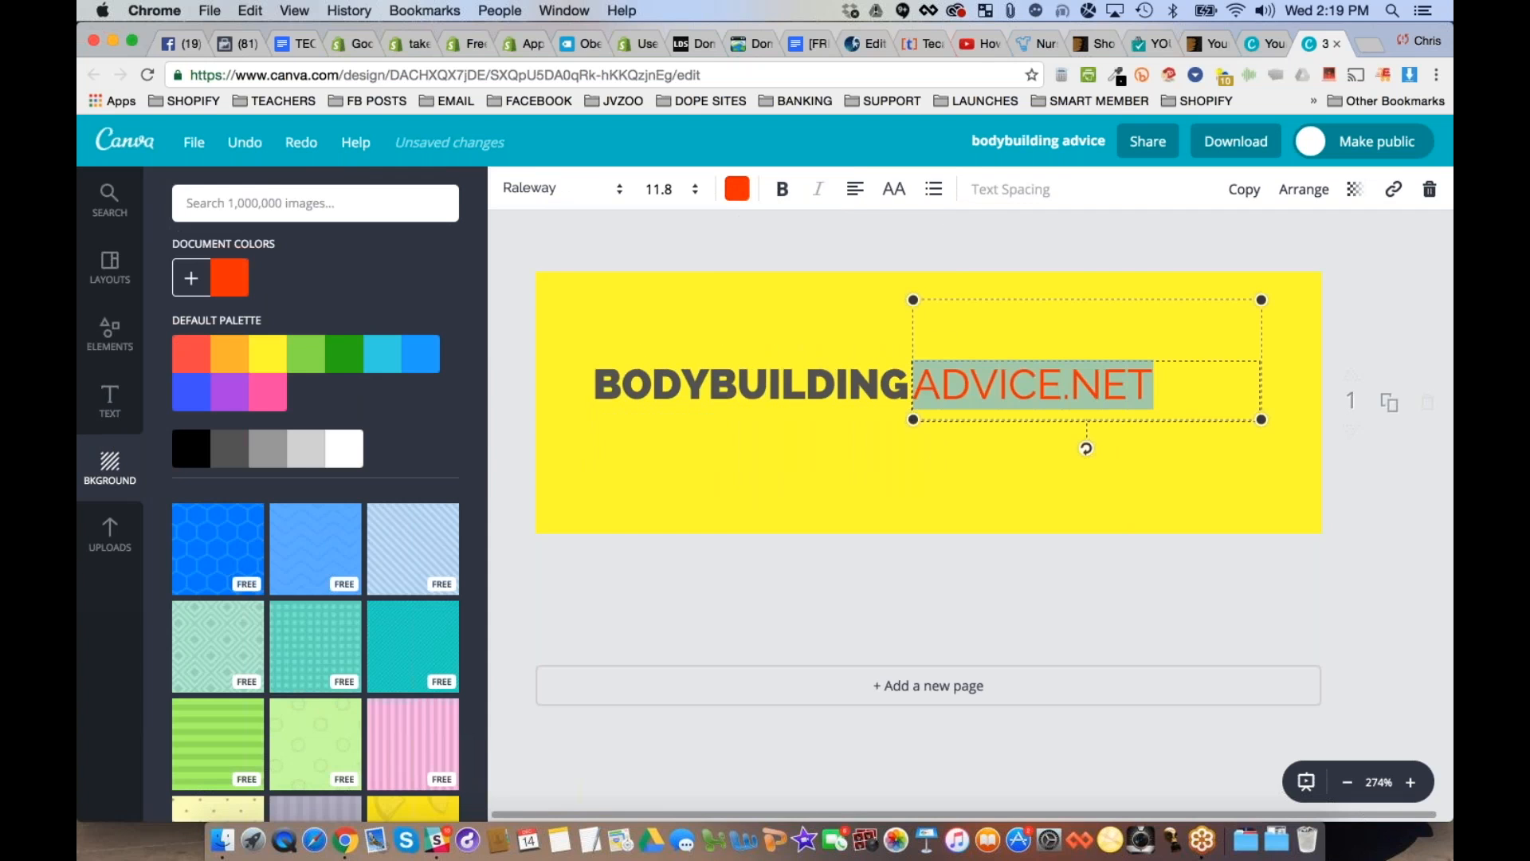
pyautogui.click(737, 189)
pyautogui.click(751, 451)
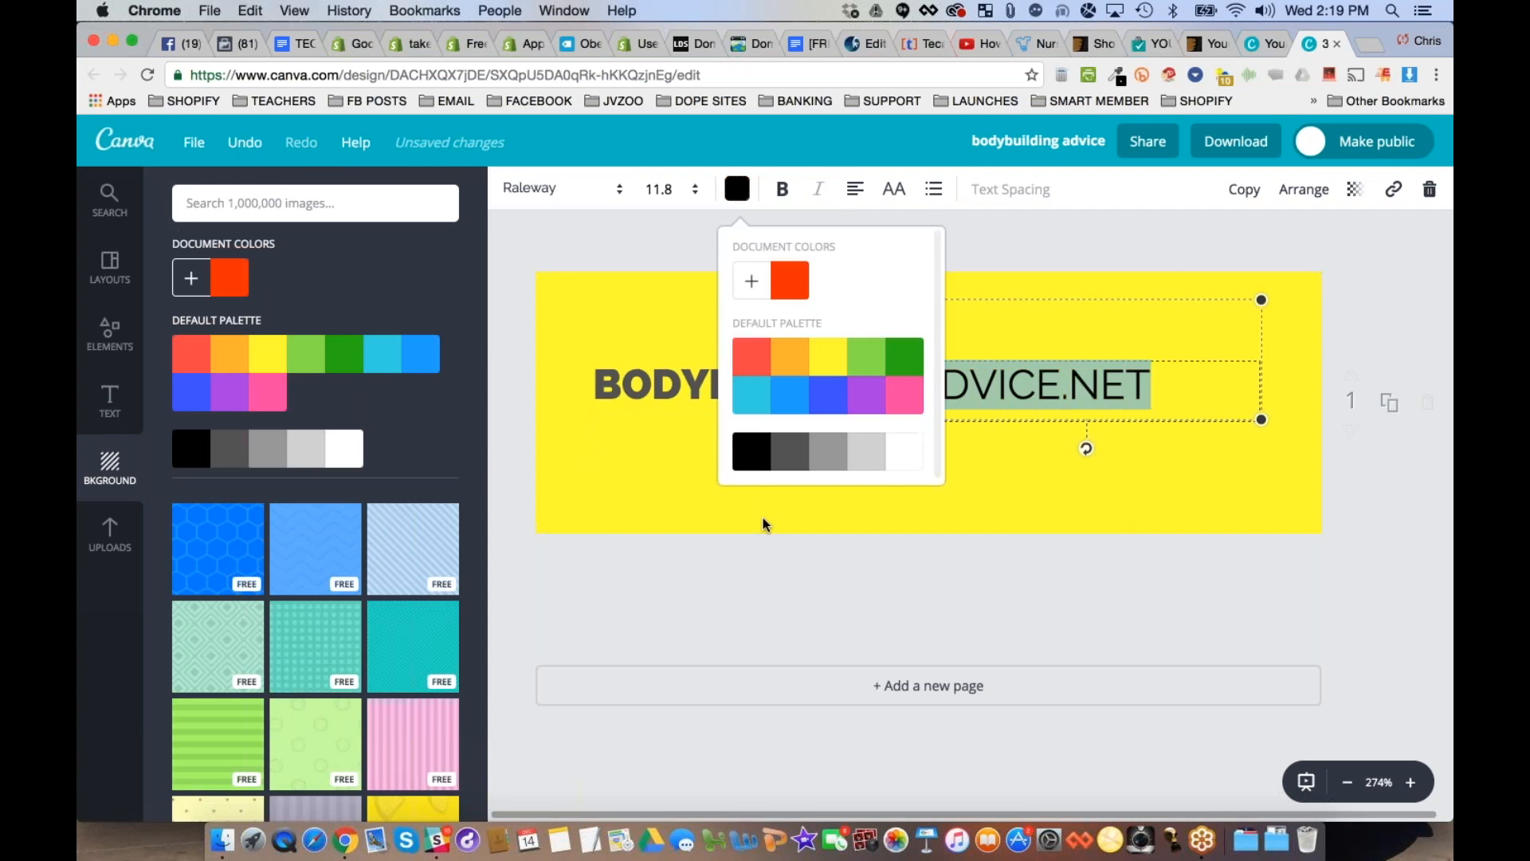
pyautogui.click(764, 525)
# - Try light grey, white and the light-blue diagonal-stripe pattern as the background, and delete the striped pattern from the canvas
pyautogui.click(307, 447)
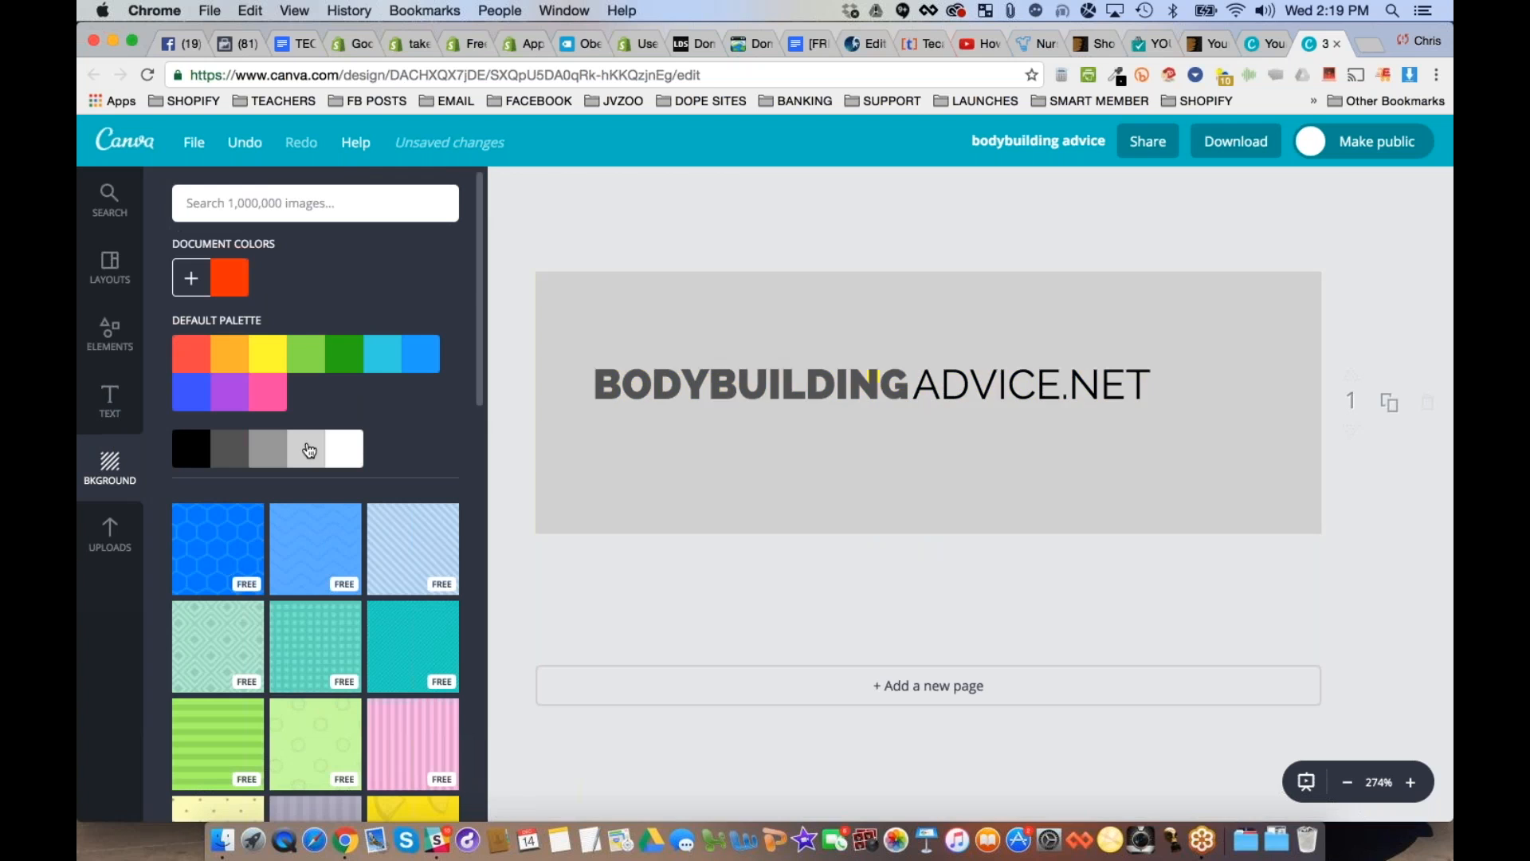
pyautogui.click(351, 449)
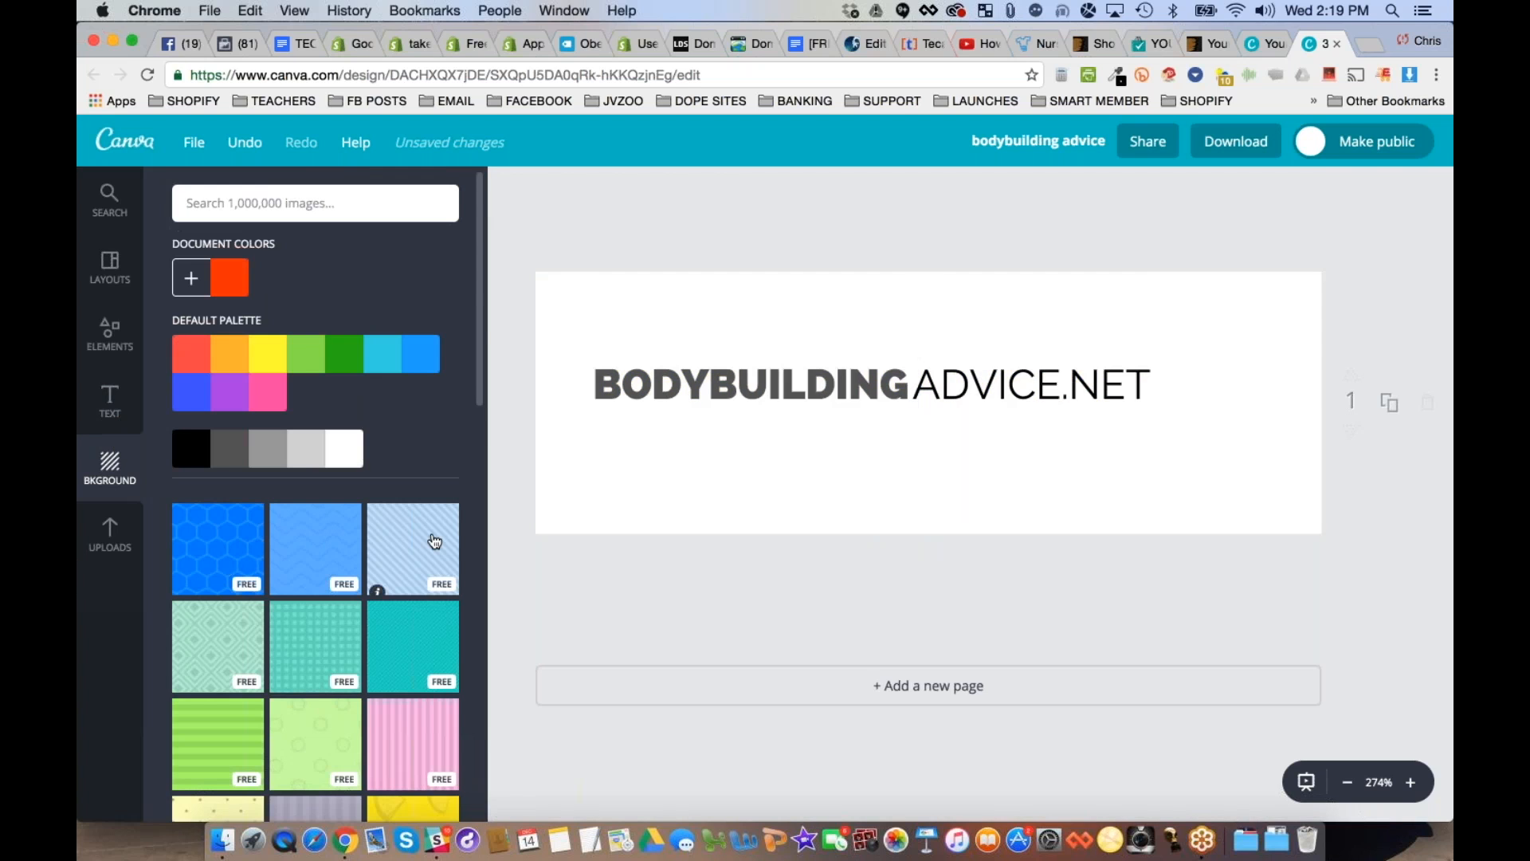
pyautogui.click(435, 542)
pyautogui.scroll(-3, 369, 690)
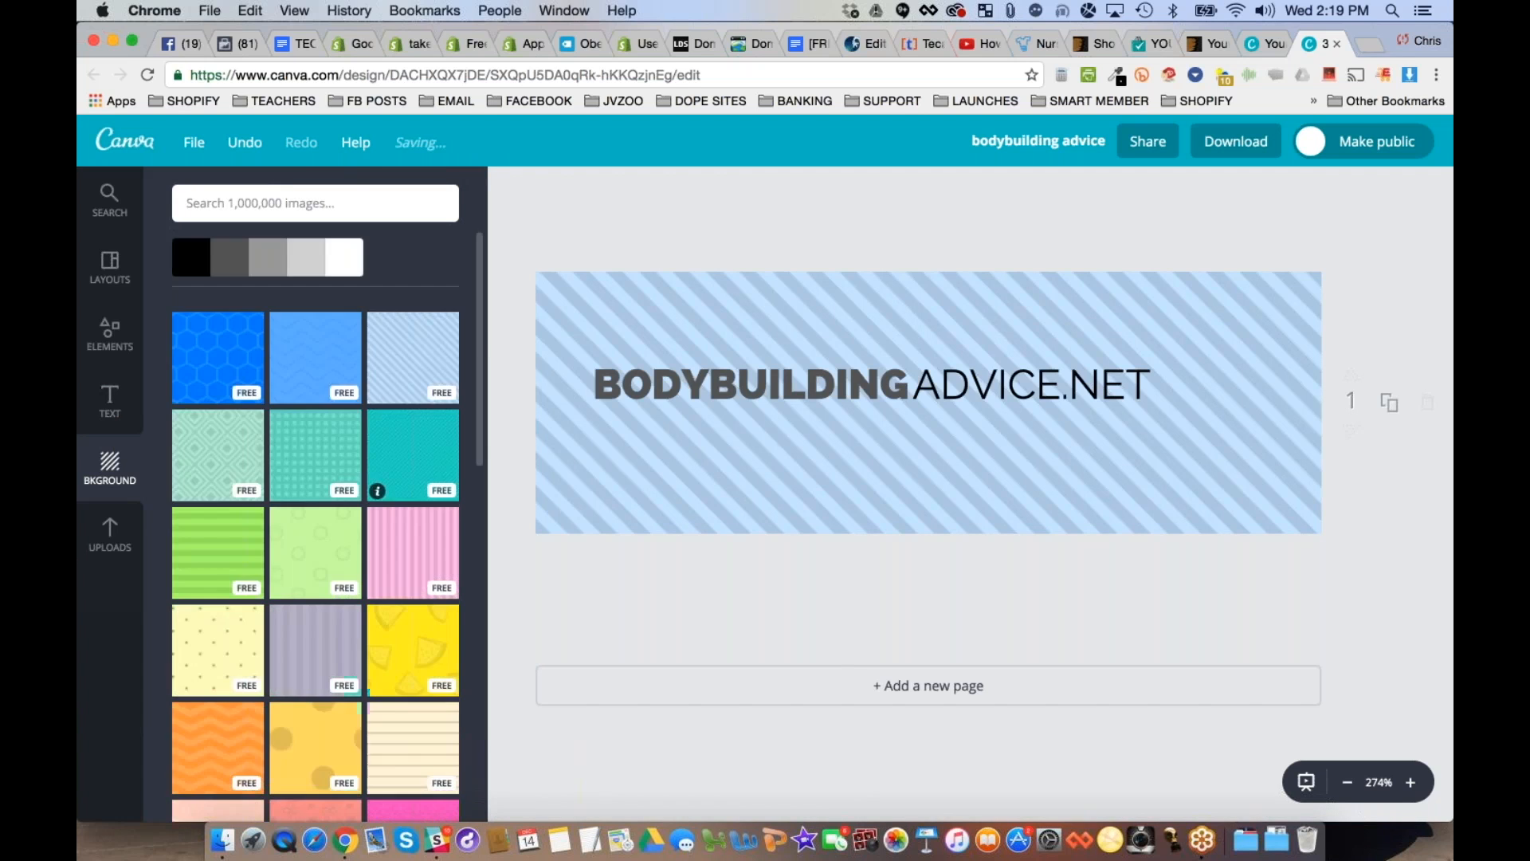
pyautogui.scroll(-5, 368, 690)
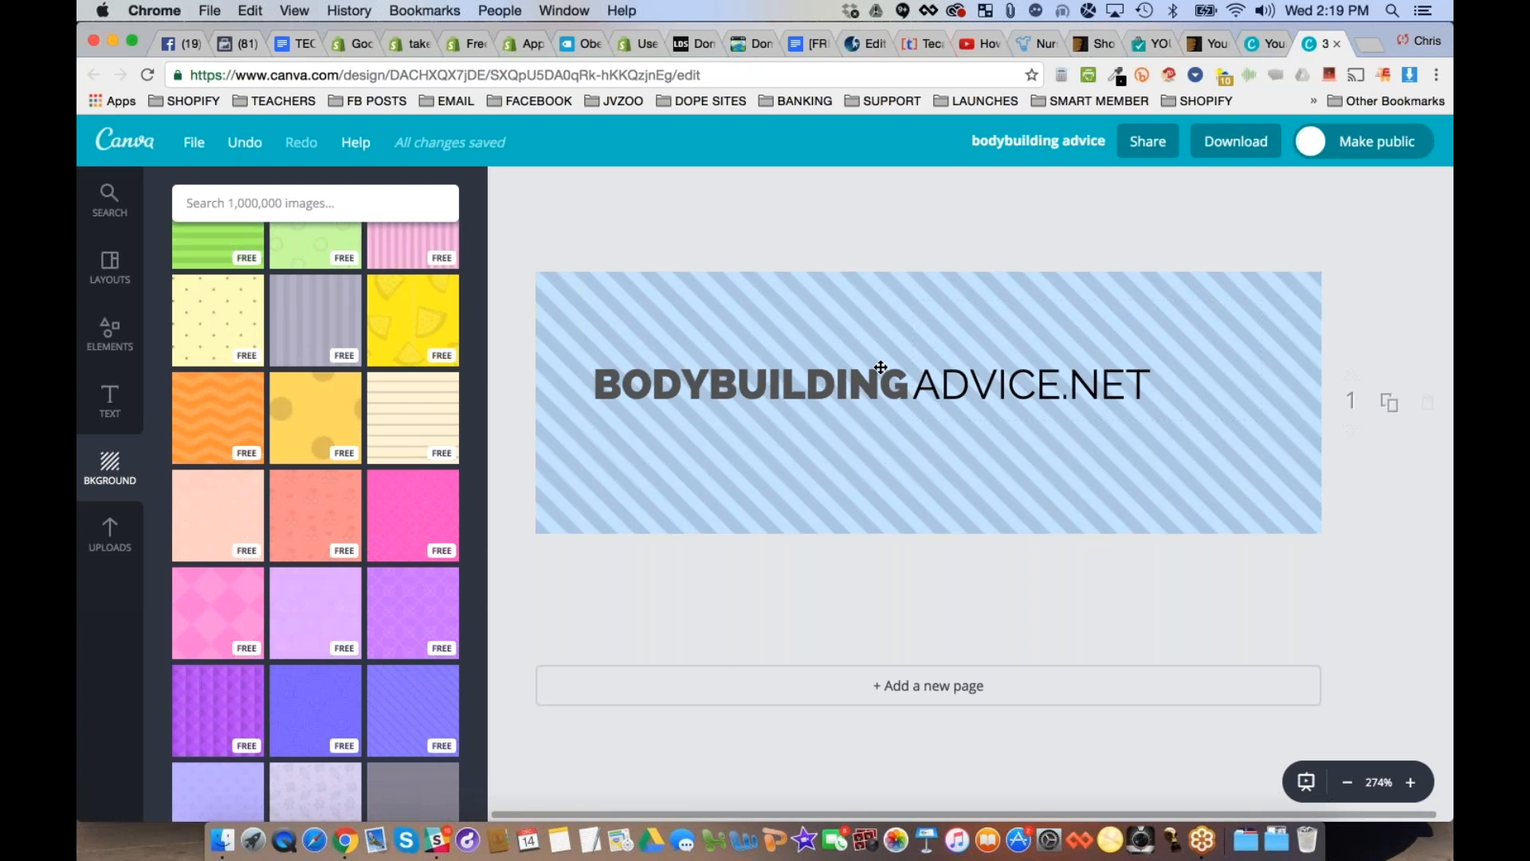
pyautogui.scroll(6, 256, 421)
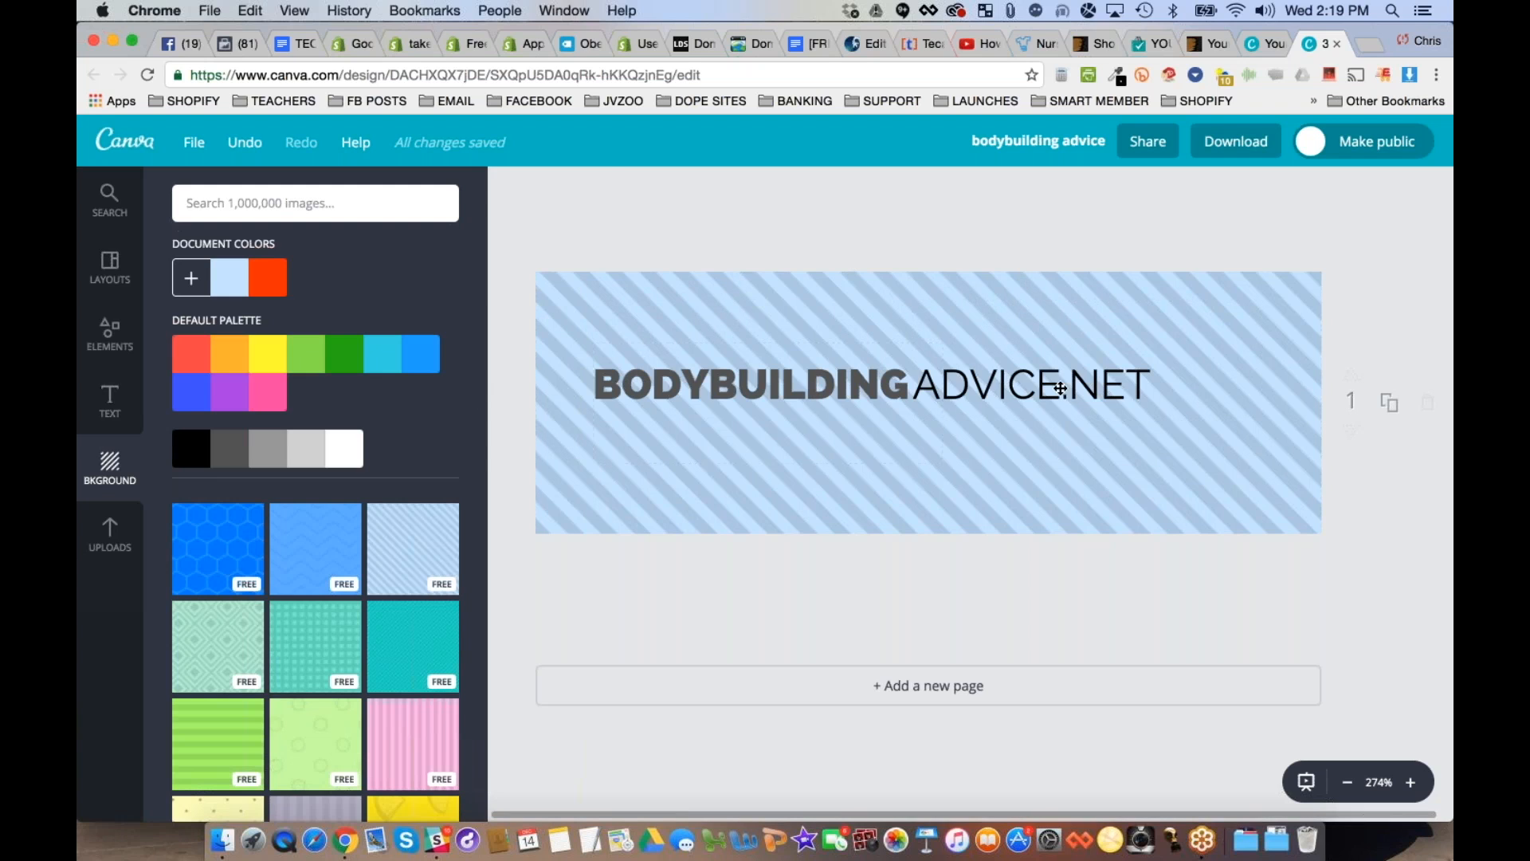
pyautogui.click(1028, 454)
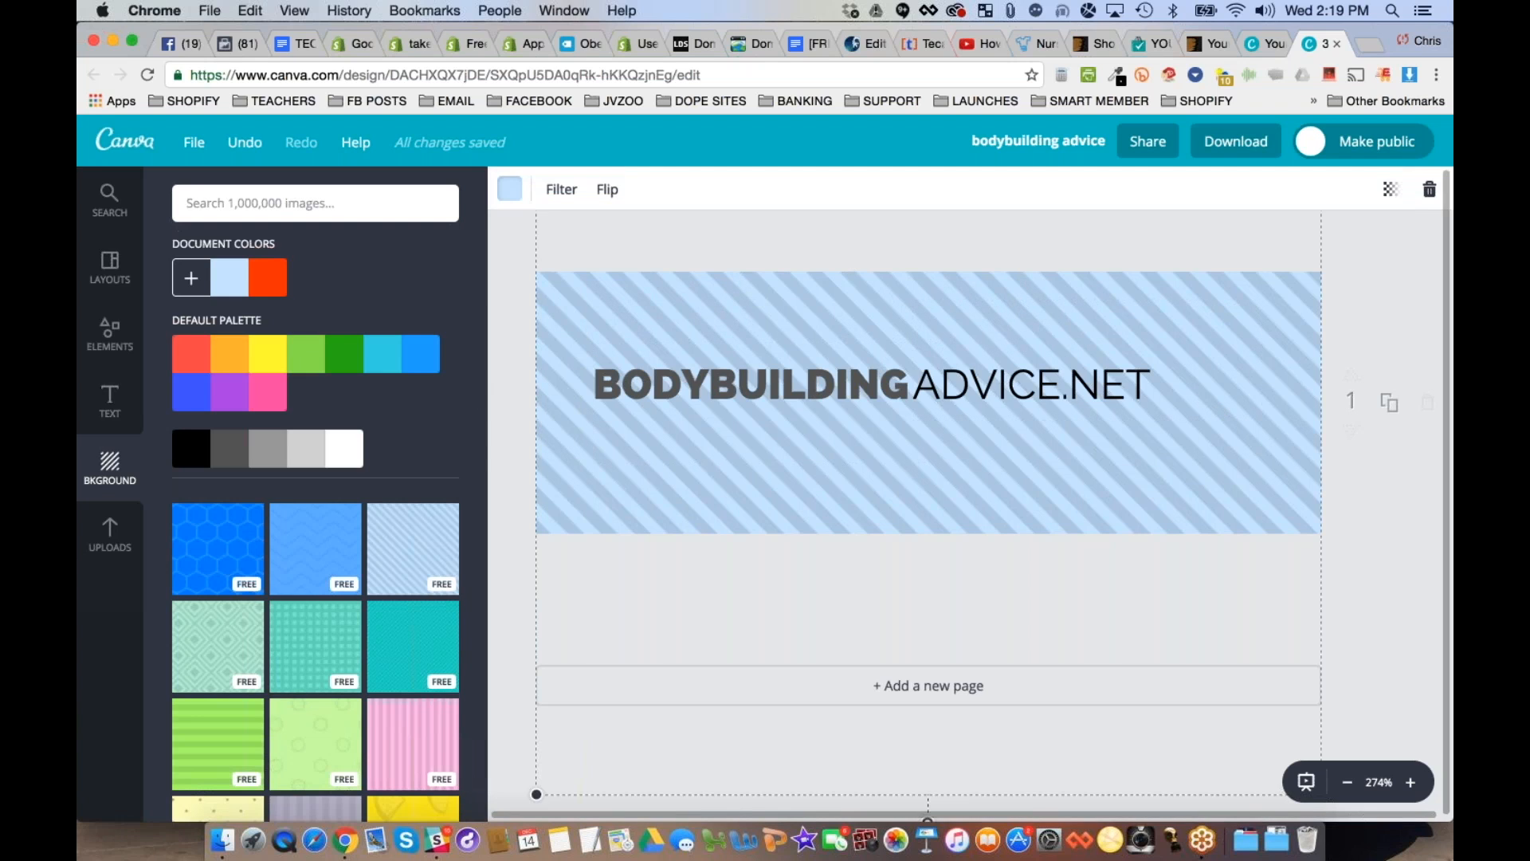
pyautogui.click(1429, 189)
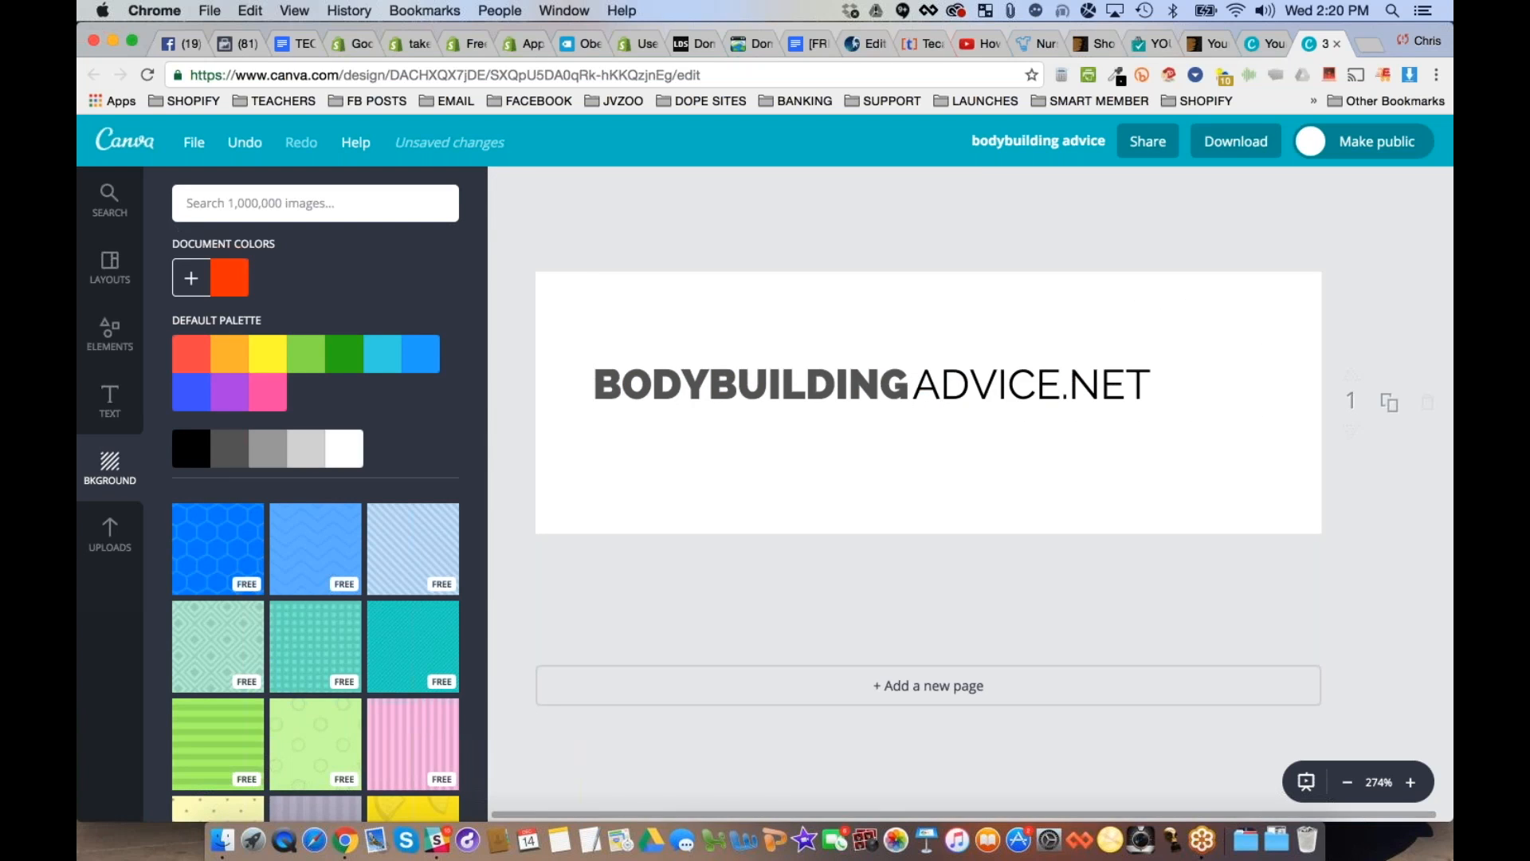
# - Download the logo as a PNG and save it to the Desktop as "bodybuilding advice"
pyautogui.click(1259, 145)
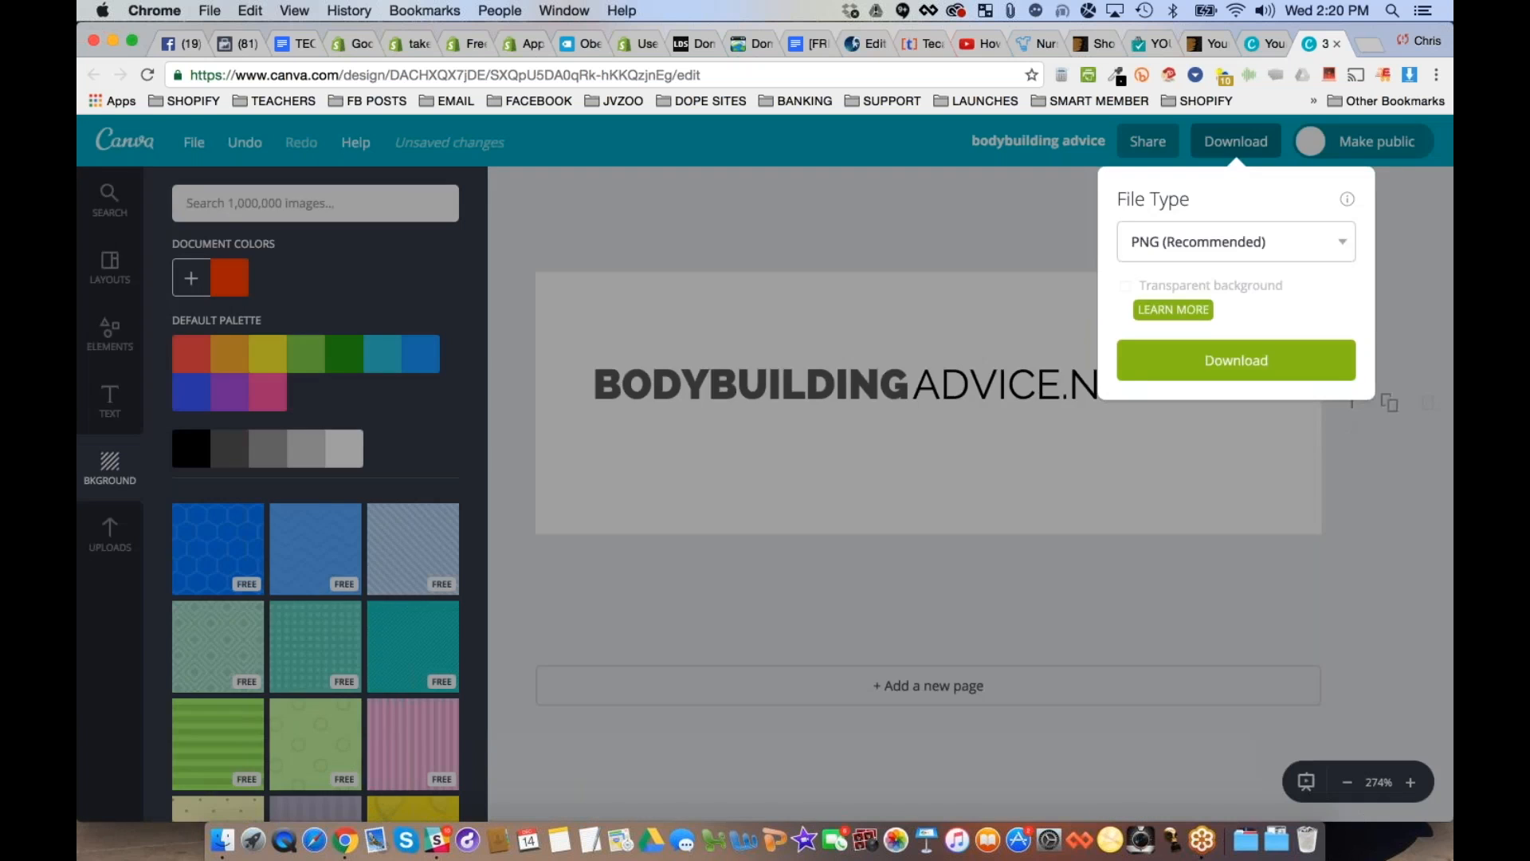
pyautogui.click(1236, 360)
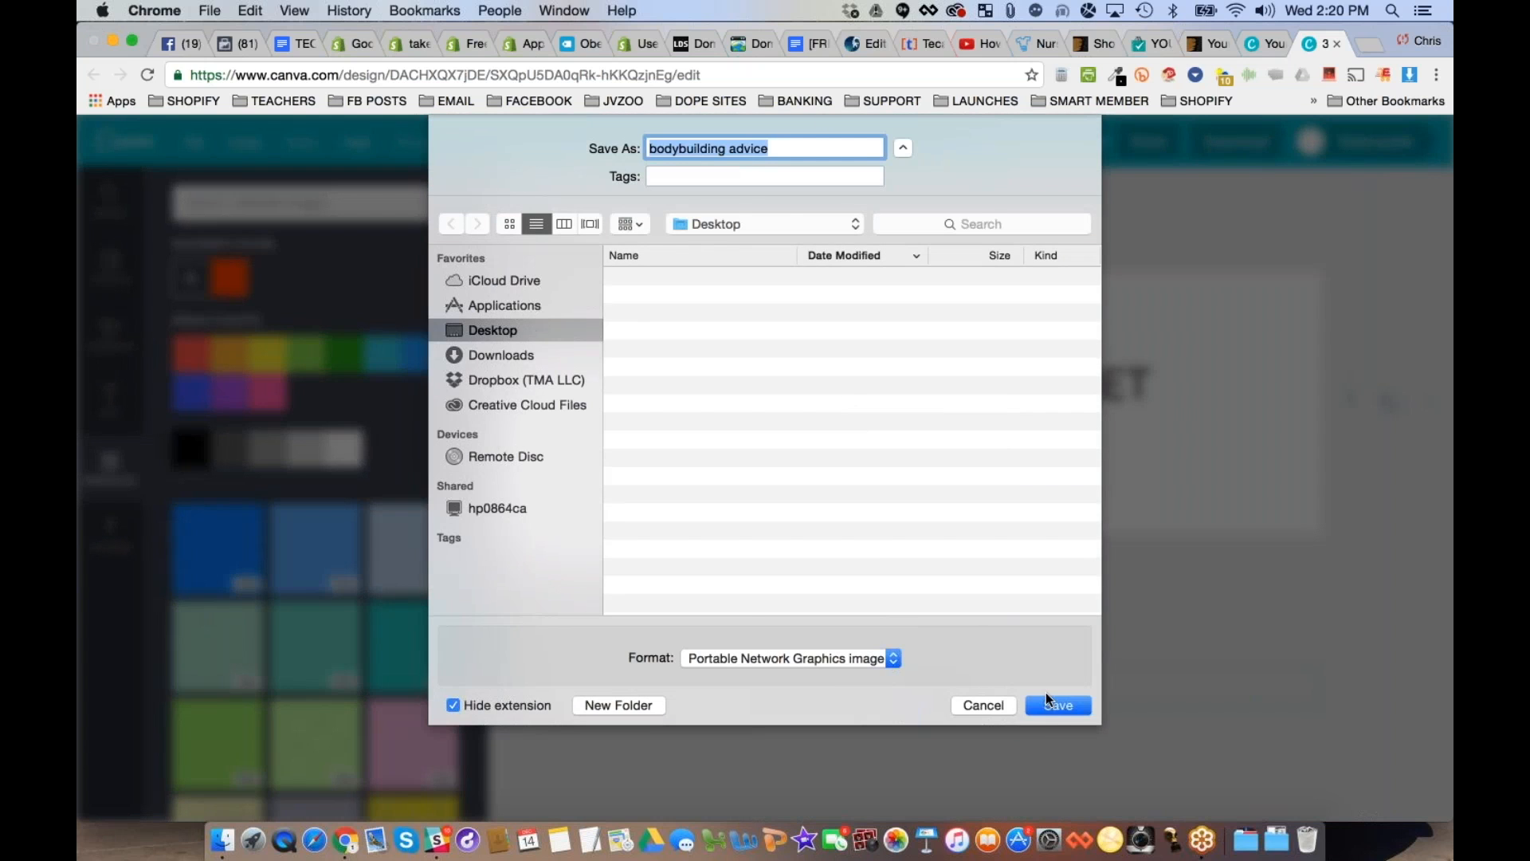
pyautogui.click(1050, 706)
pyautogui.press('Return')
# - Open the downloaded "bodybuilding advice.png" to check the logo, close it, and dismiss the download notice
pyautogui.click(233, 789)
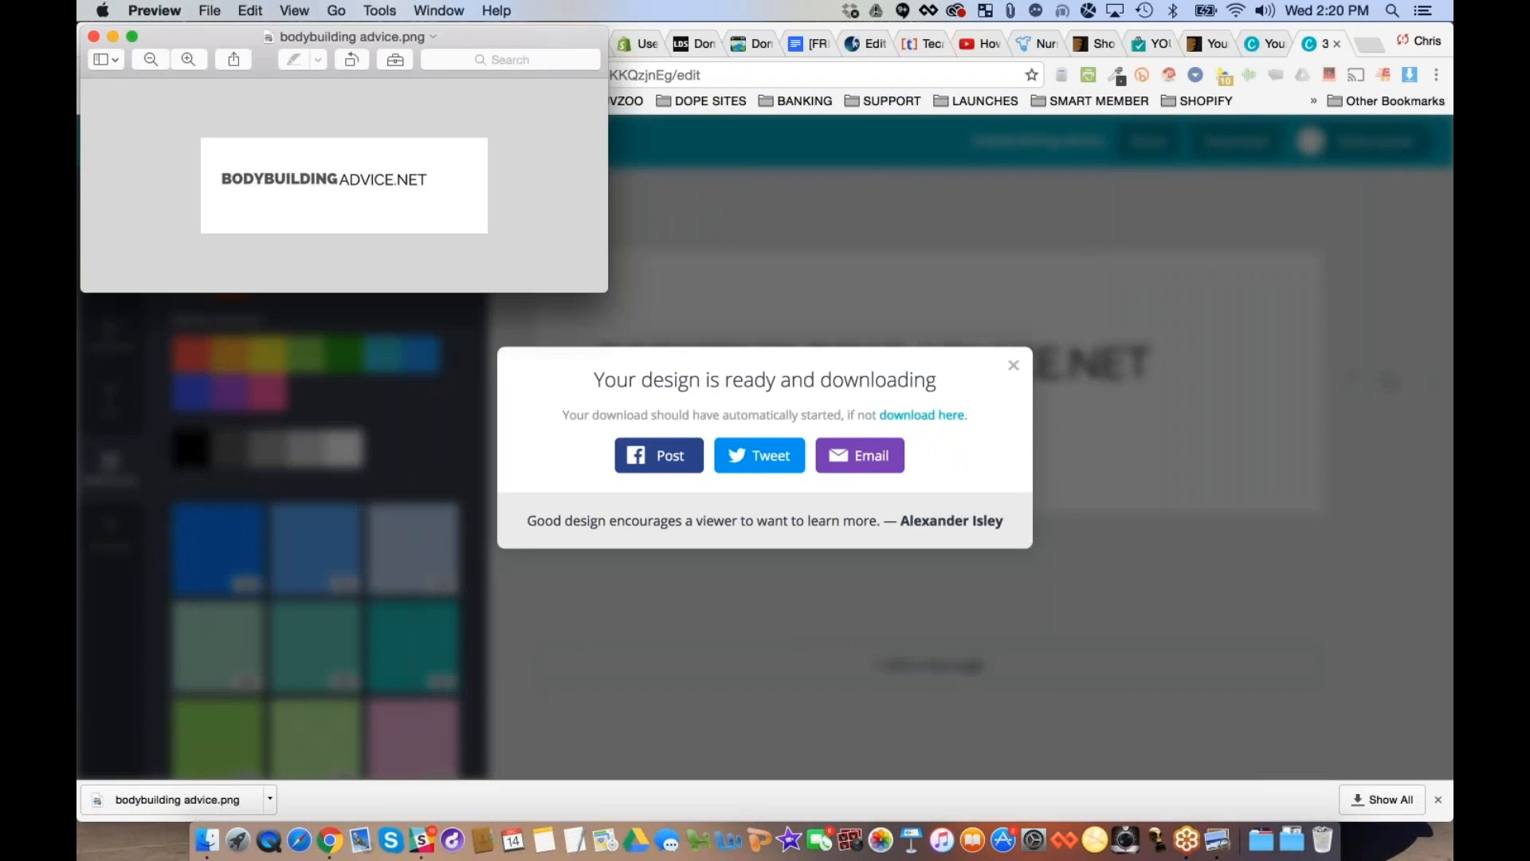
pyautogui.moveTo(228, 35); pyautogui.dragTo(577, 202)
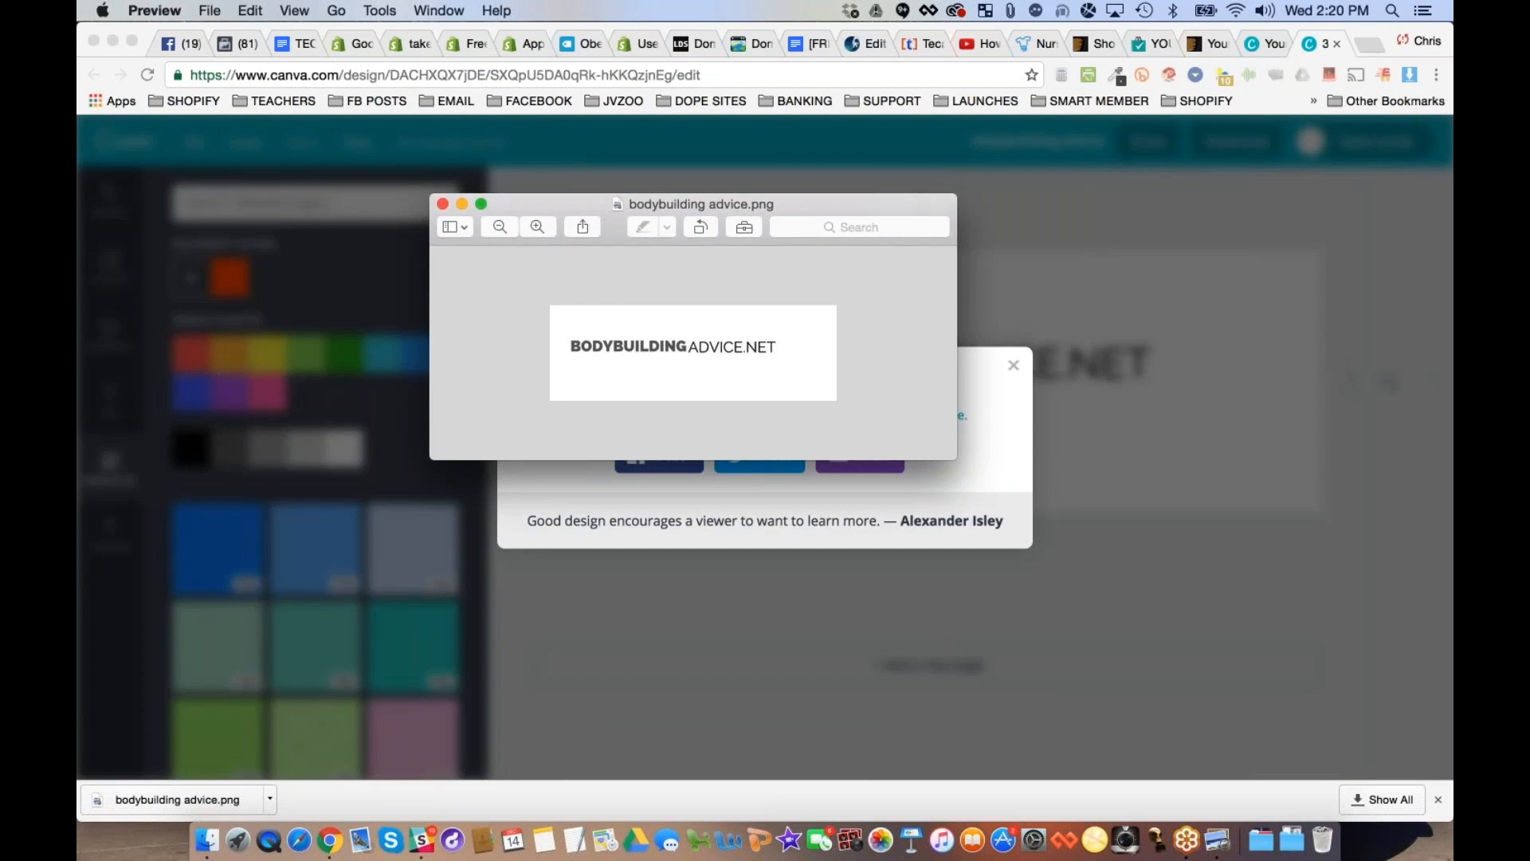
pyautogui.click(442, 204)
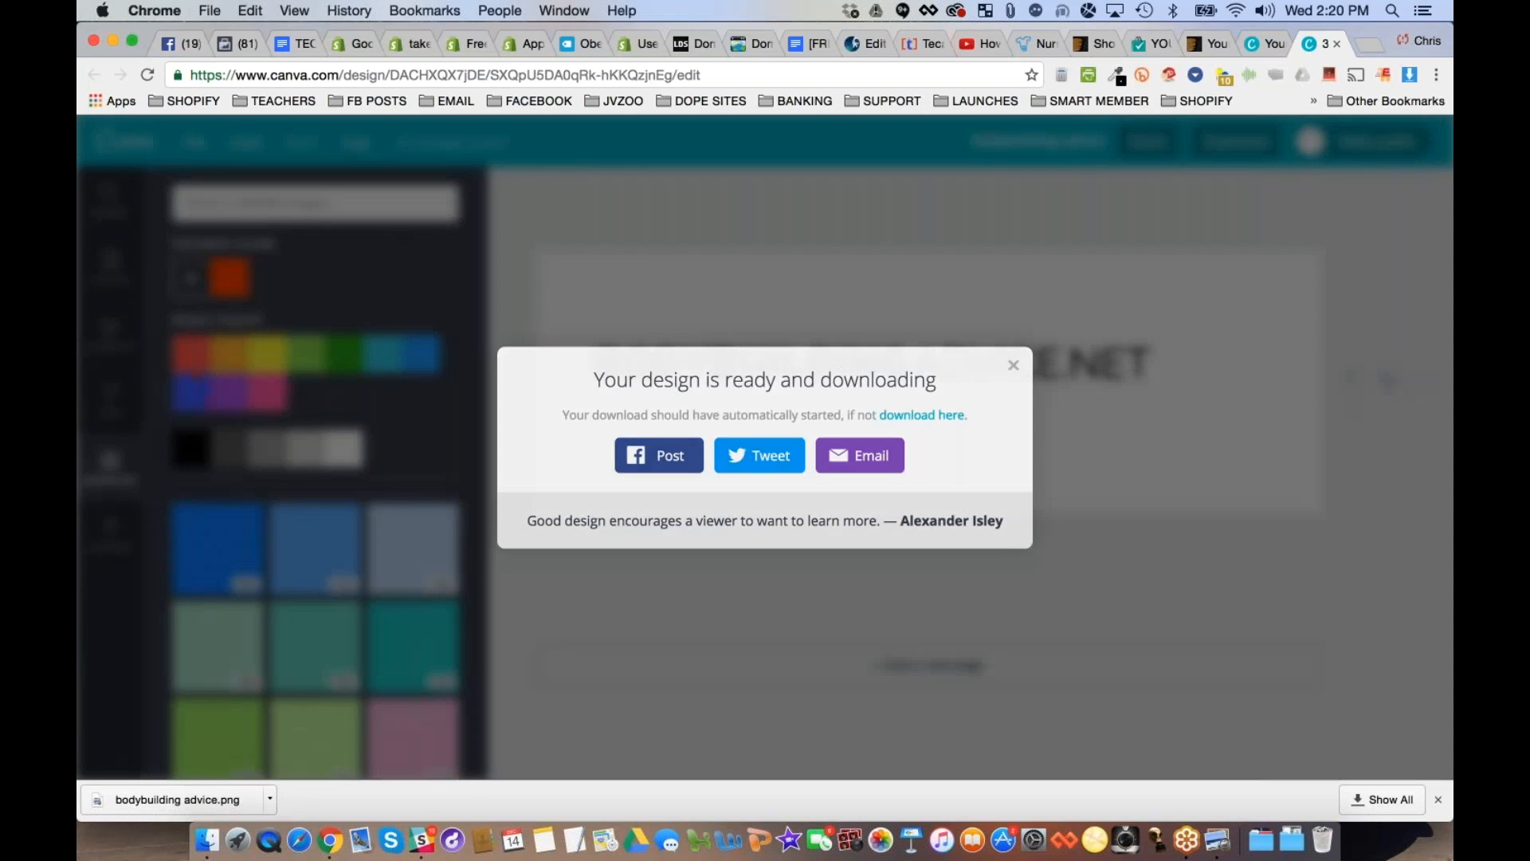
pyautogui.click(249, 512)
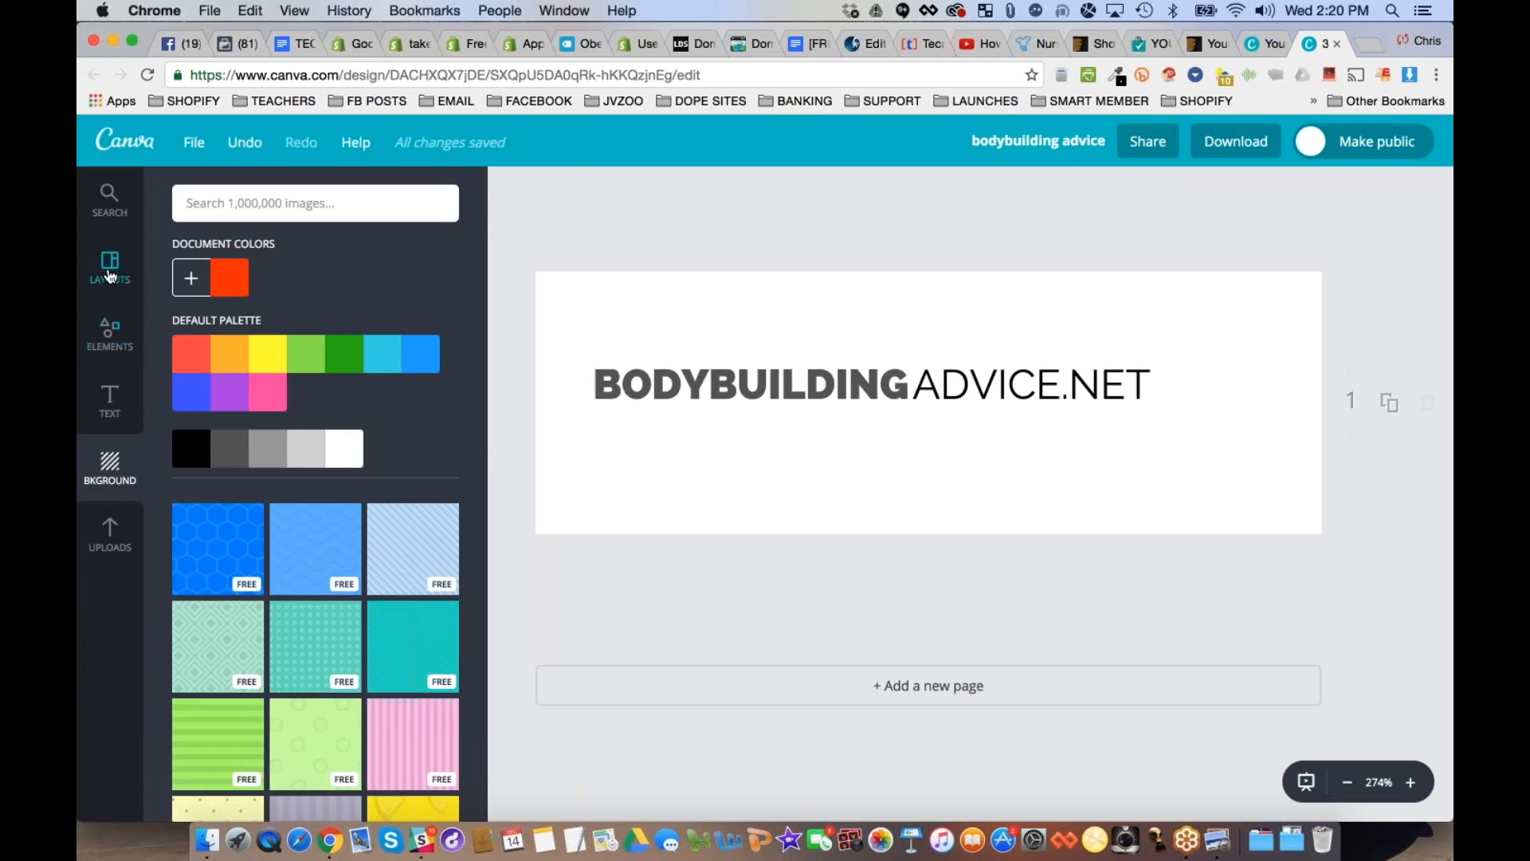
pyautogui.click(111, 276)
pyautogui.click(255, 251)
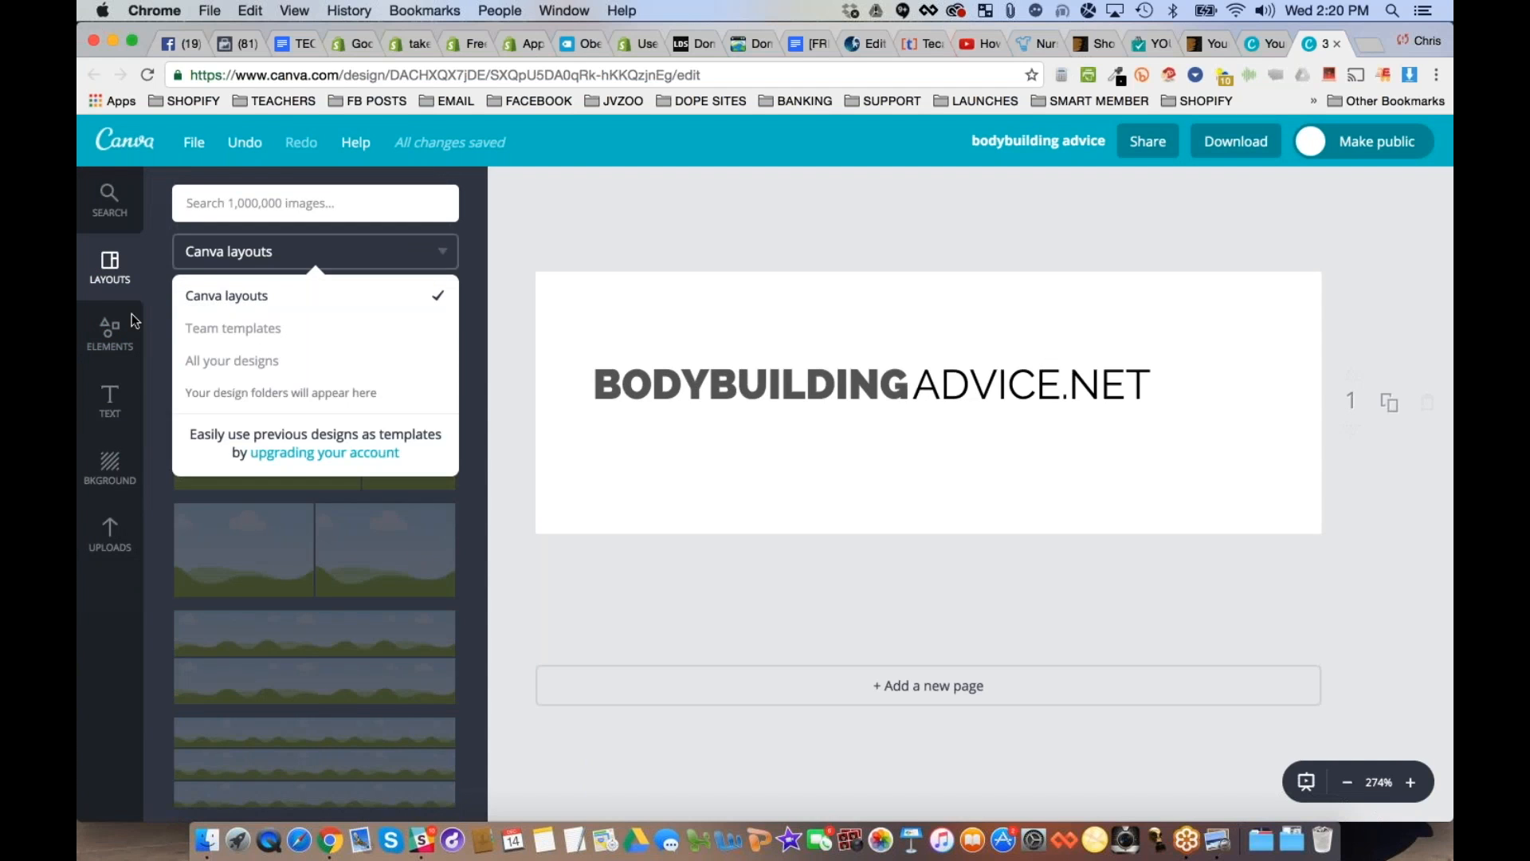
pyautogui.click(128, 328)
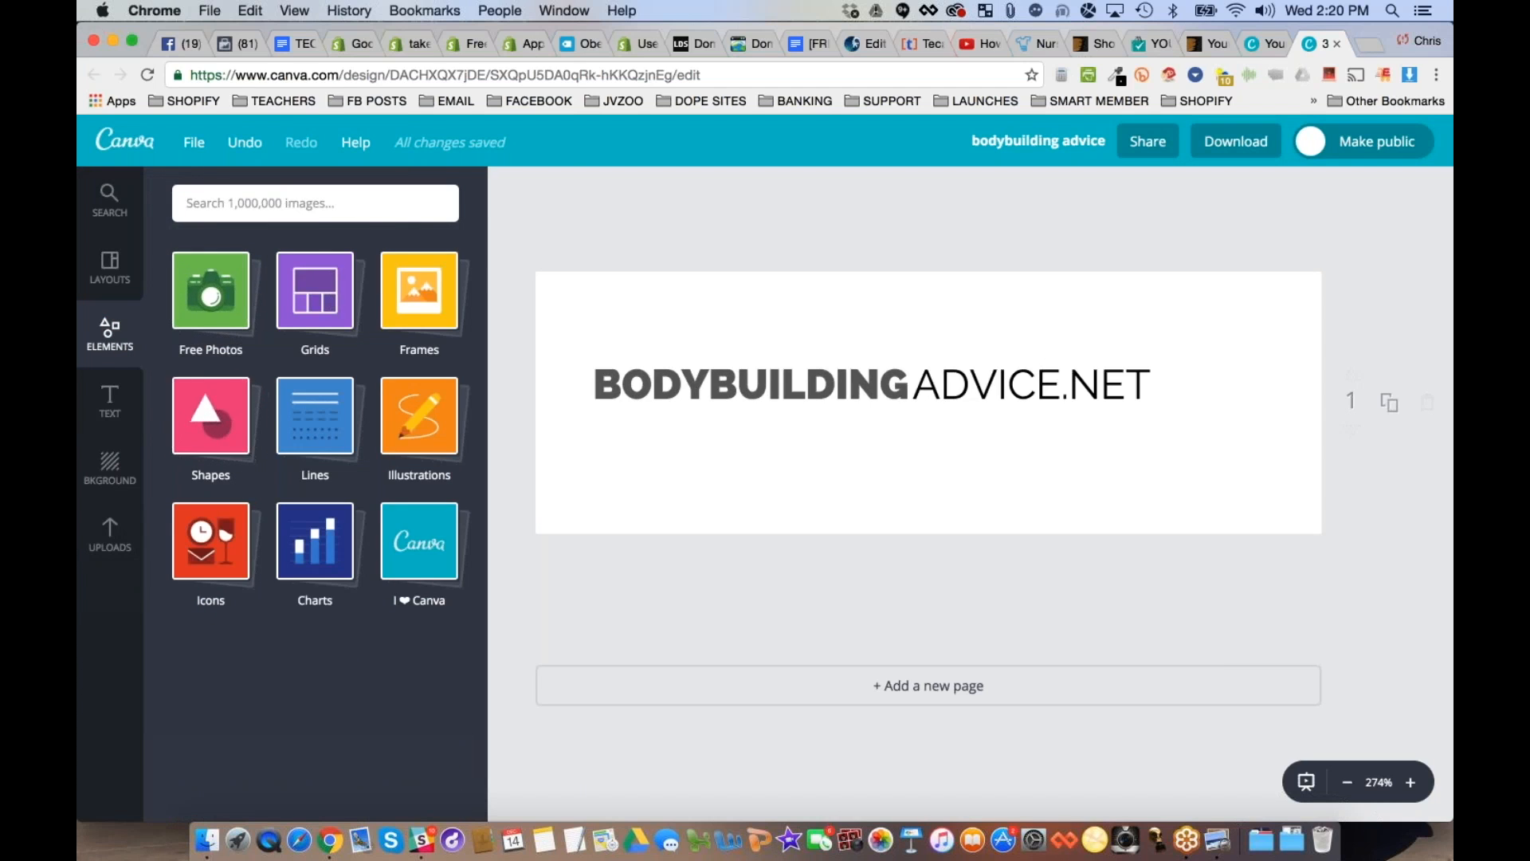
# - Search the image library for "MUSCLE" and look through the graphics for one that suits the logo
pyautogui.click(323, 209)
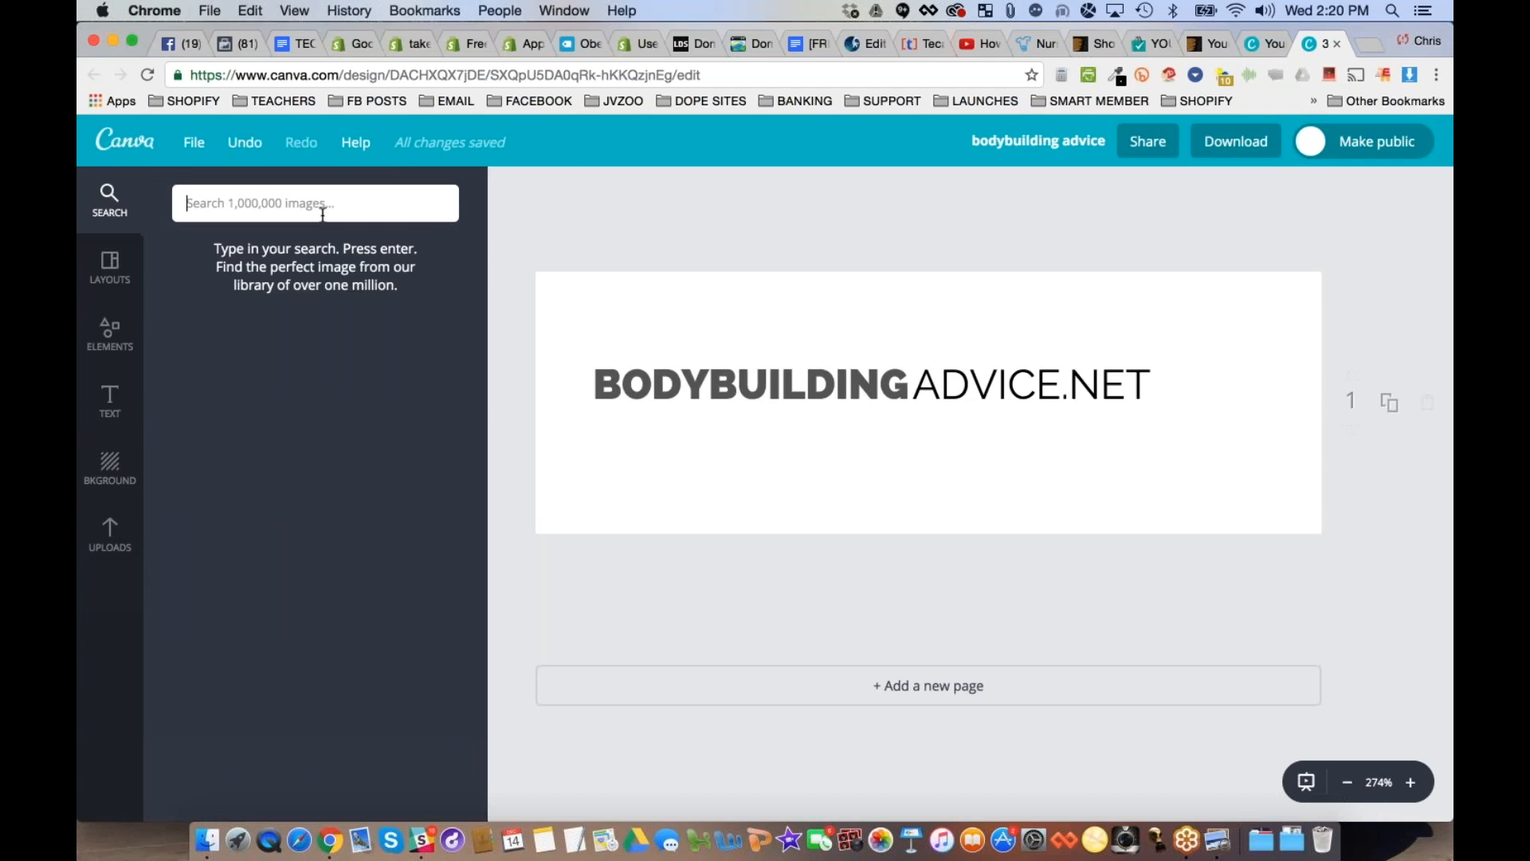
pyautogui.write('MUSCLE')
pyautogui.press('Return')
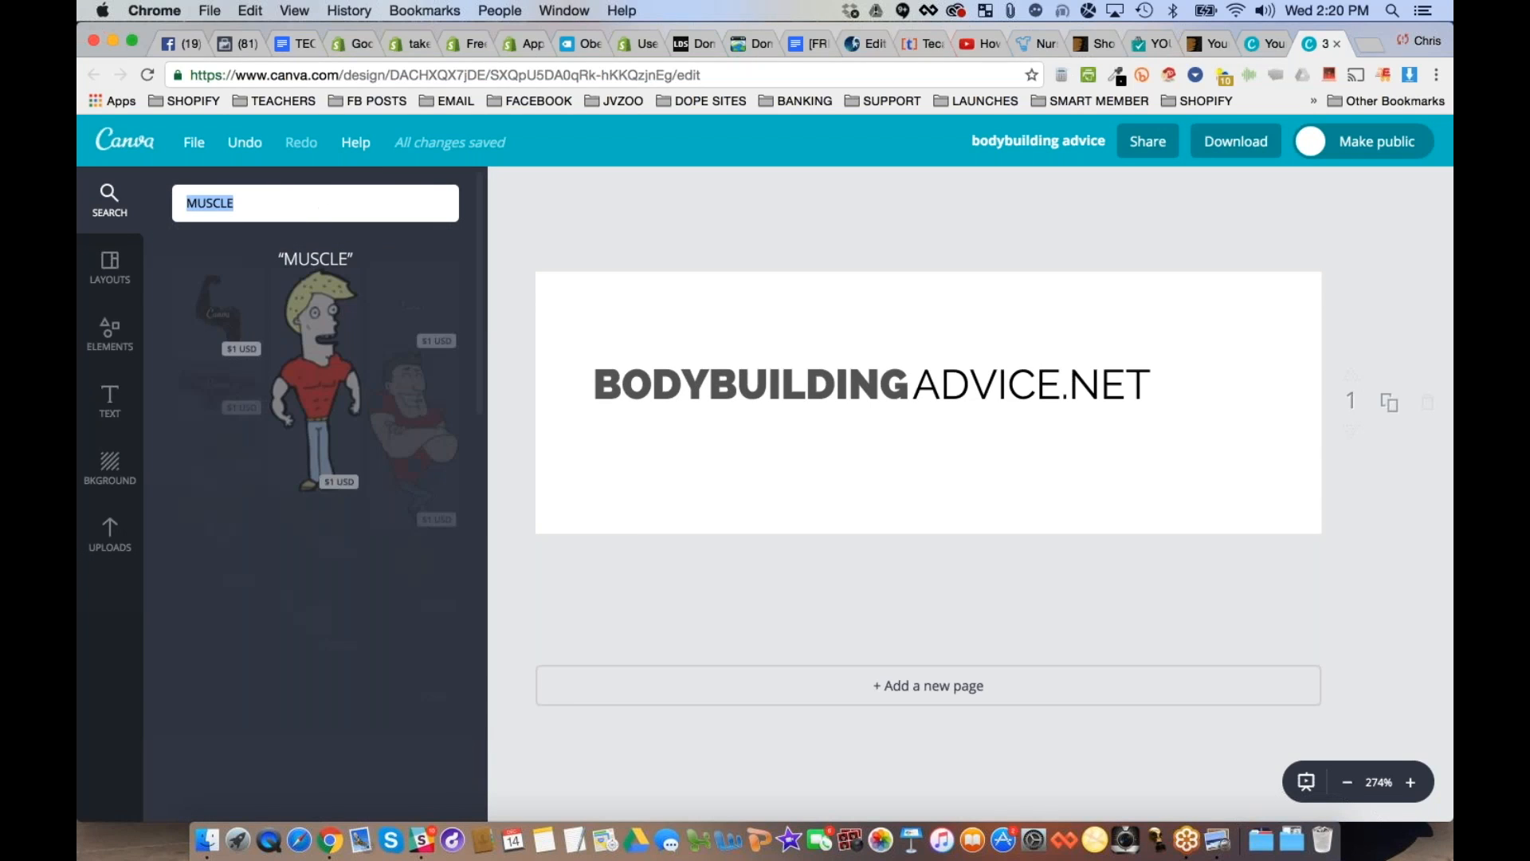
pyautogui.scroll(-5, 341, 553)
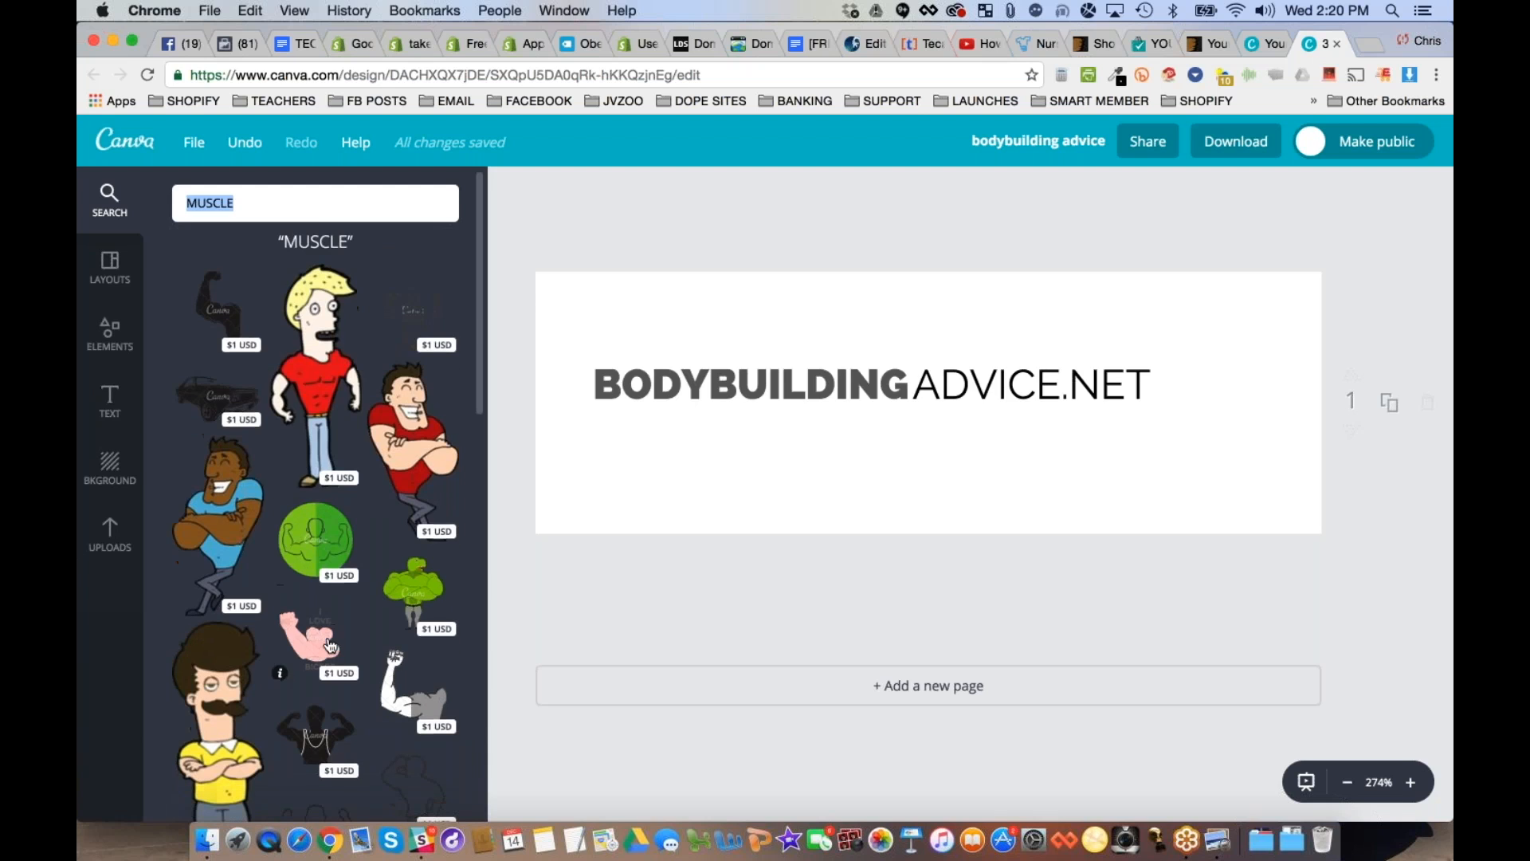
pyautogui.scroll(5, 340, 553)
# - Search the image library for "WEIGHT" and "BODYBUILDING" and look through the graphics offered
pyautogui.write('weight')
pyautogui.press('Return')
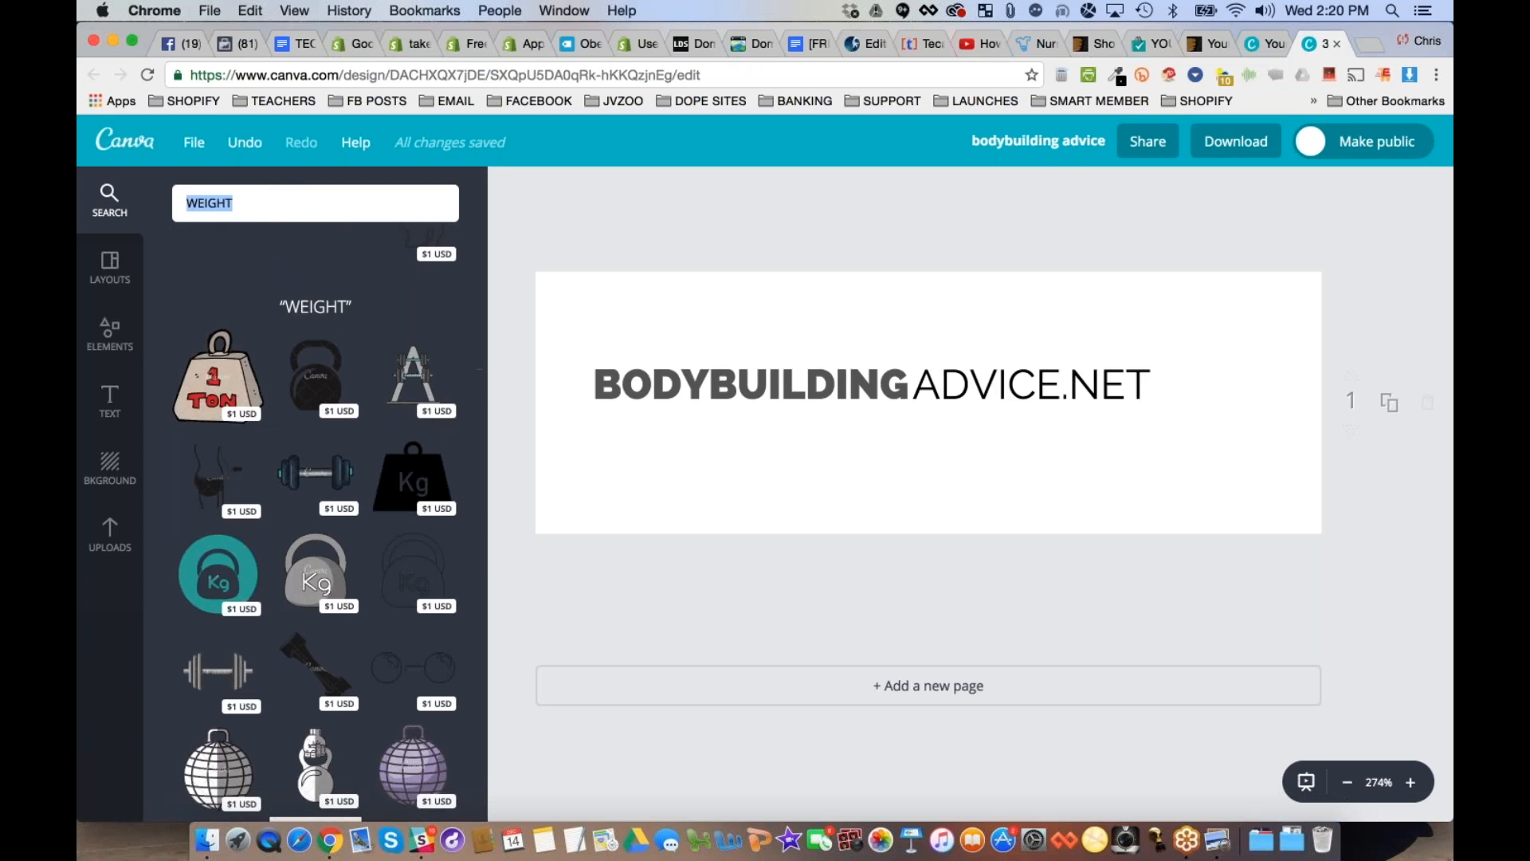
pyautogui.write('BODYBUILDING')
pyautogui.press('Return')
pyautogui.scroll(-10, 316, 478)
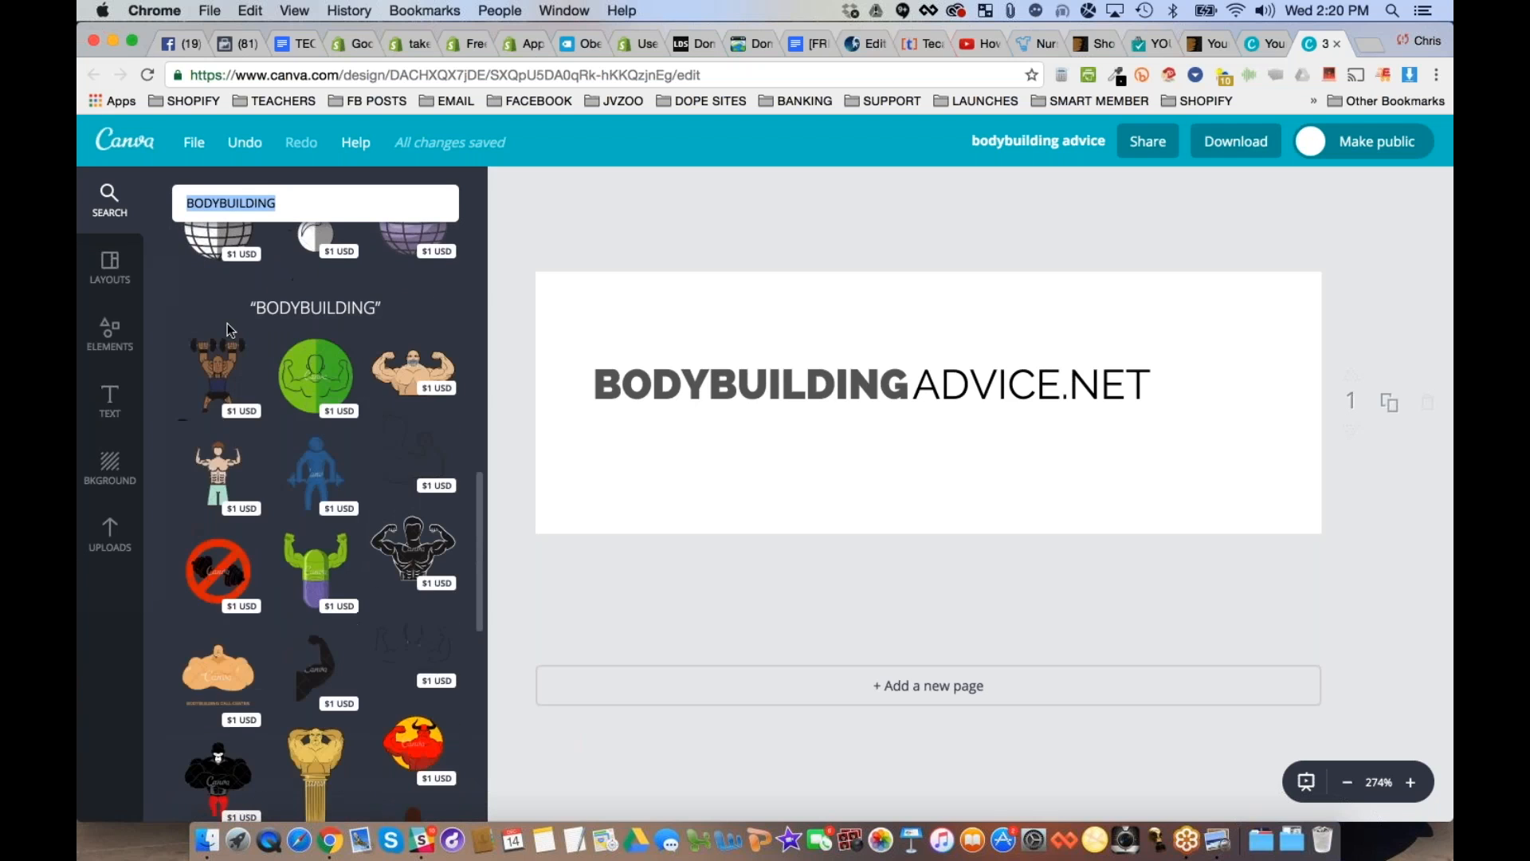
# - Look through the free icons in the elements library and add the orange notepad-and-pencil icon to the logo
pyautogui.scroll(-10, 304, 396)
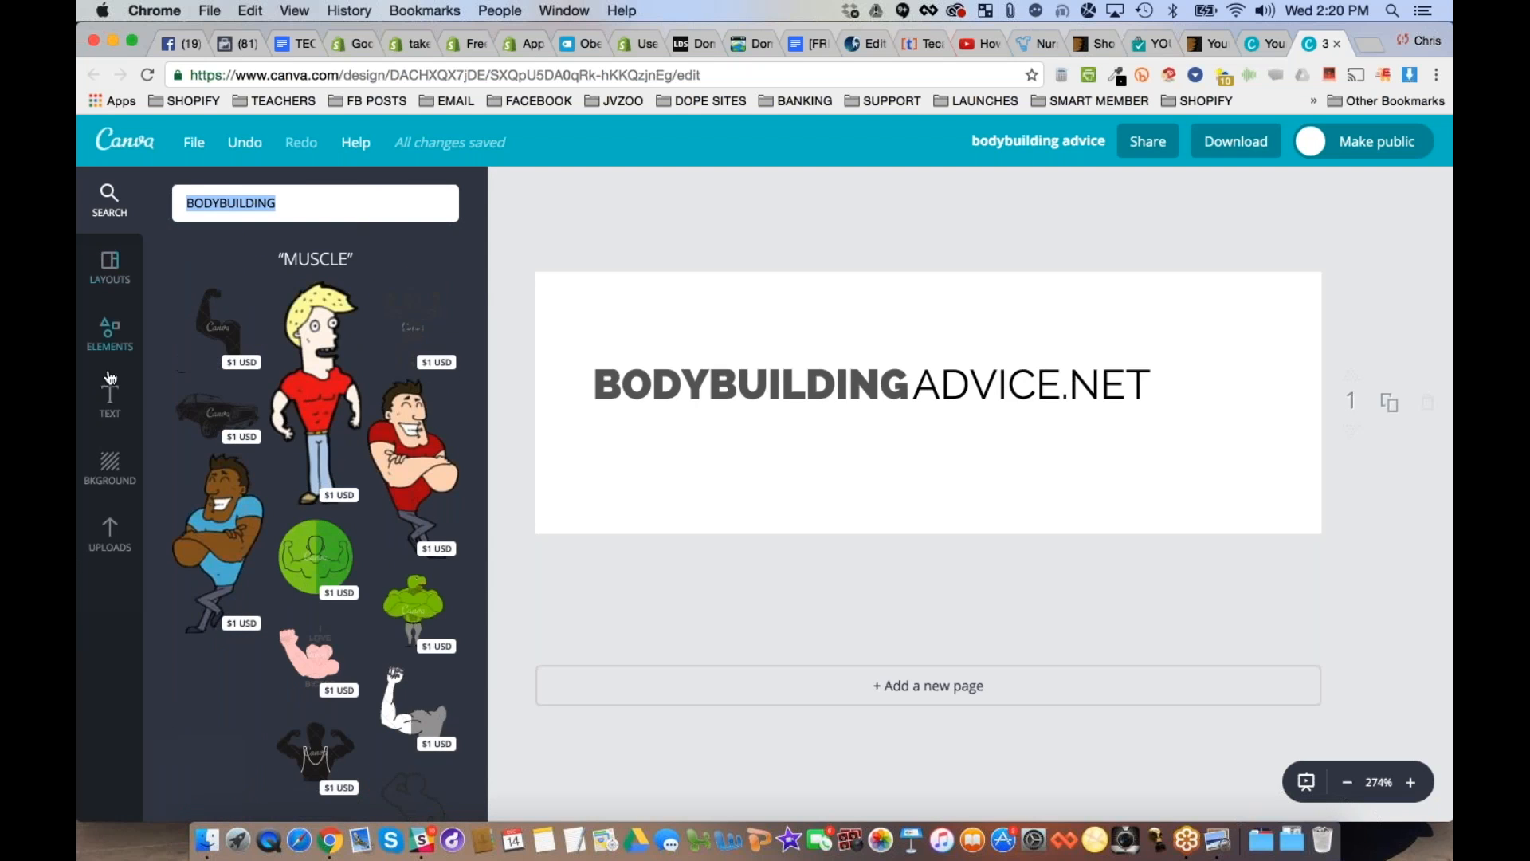
pyautogui.click(113, 340)
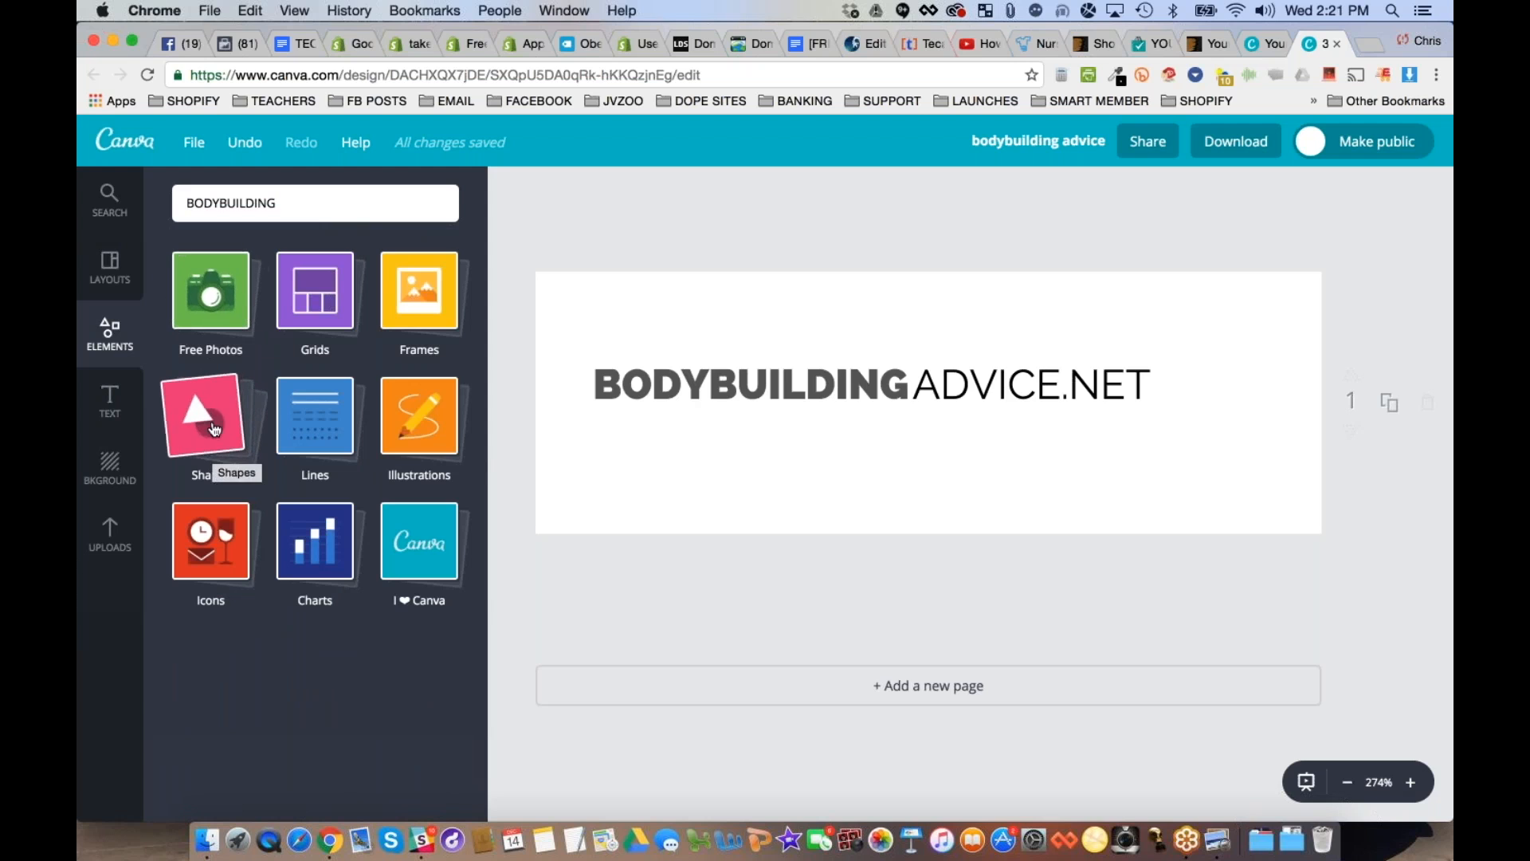
pyautogui.click(204, 557)
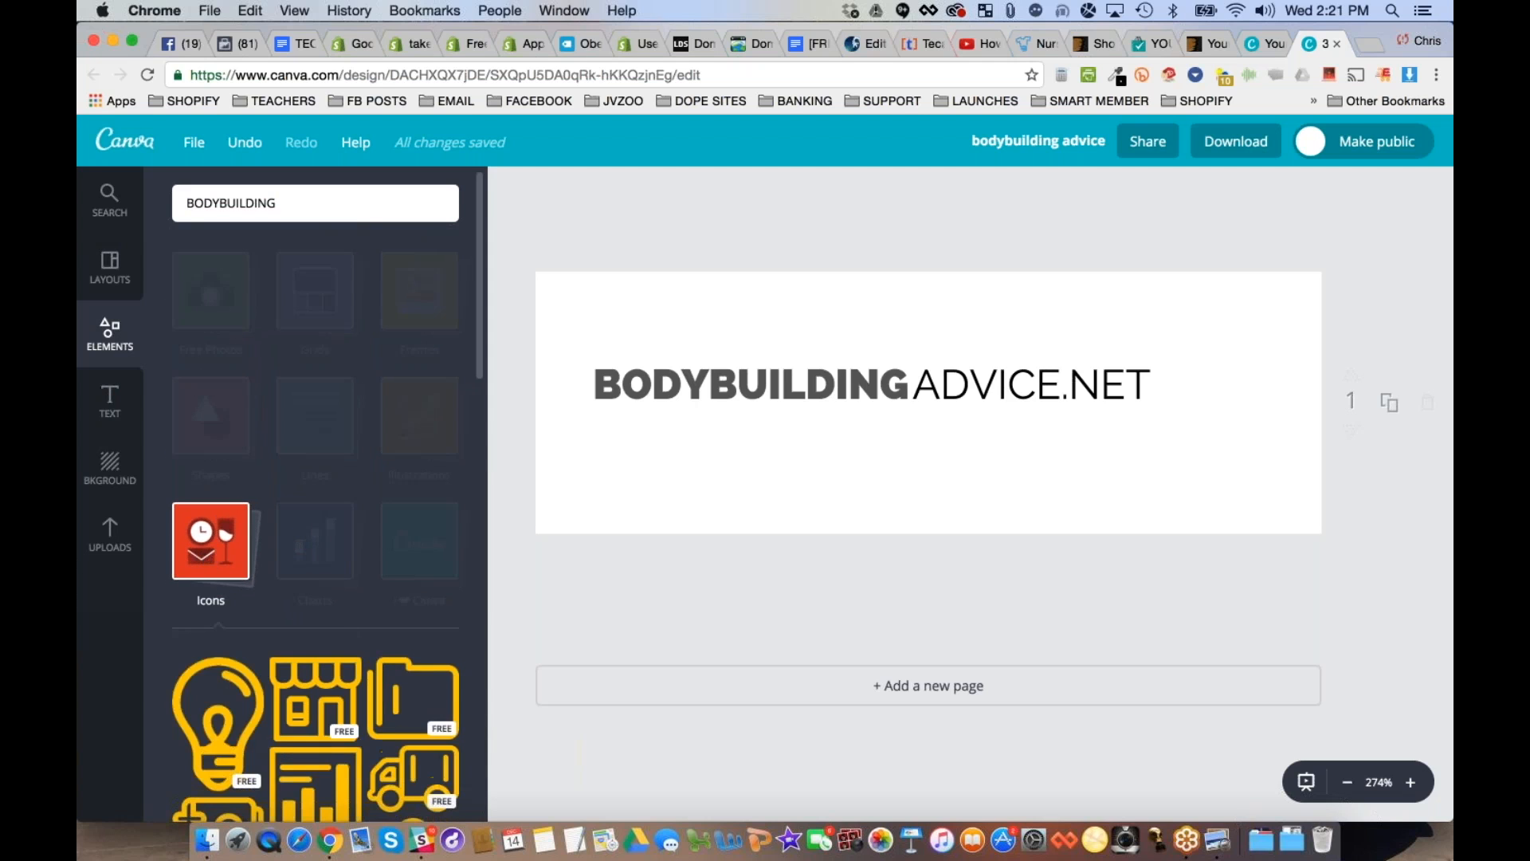
pyautogui.scroll(-4, 390, 374)
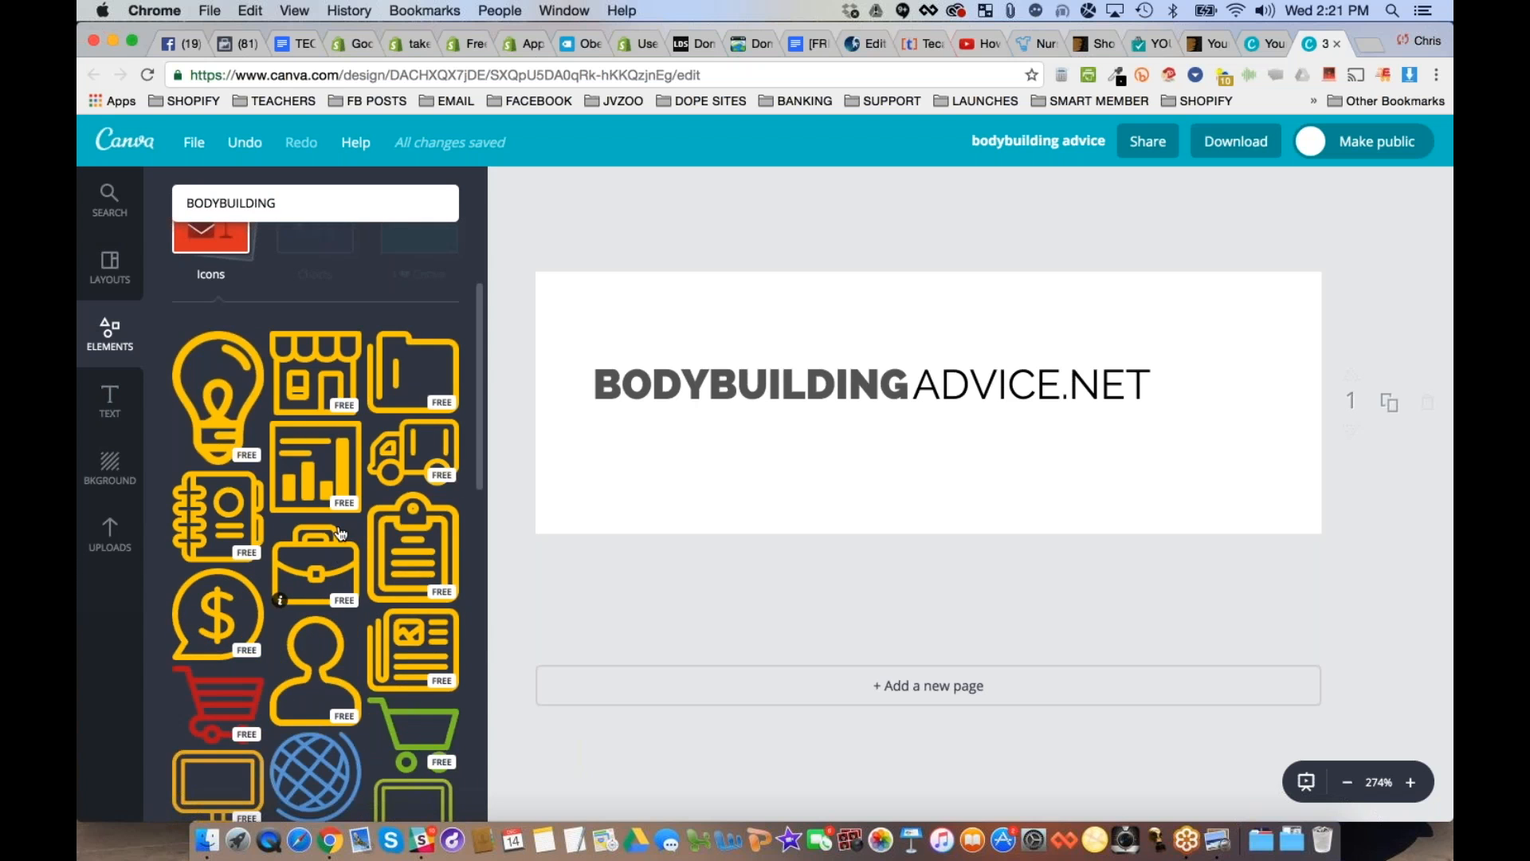
pyautogui.scroll(-3, 341, 534)
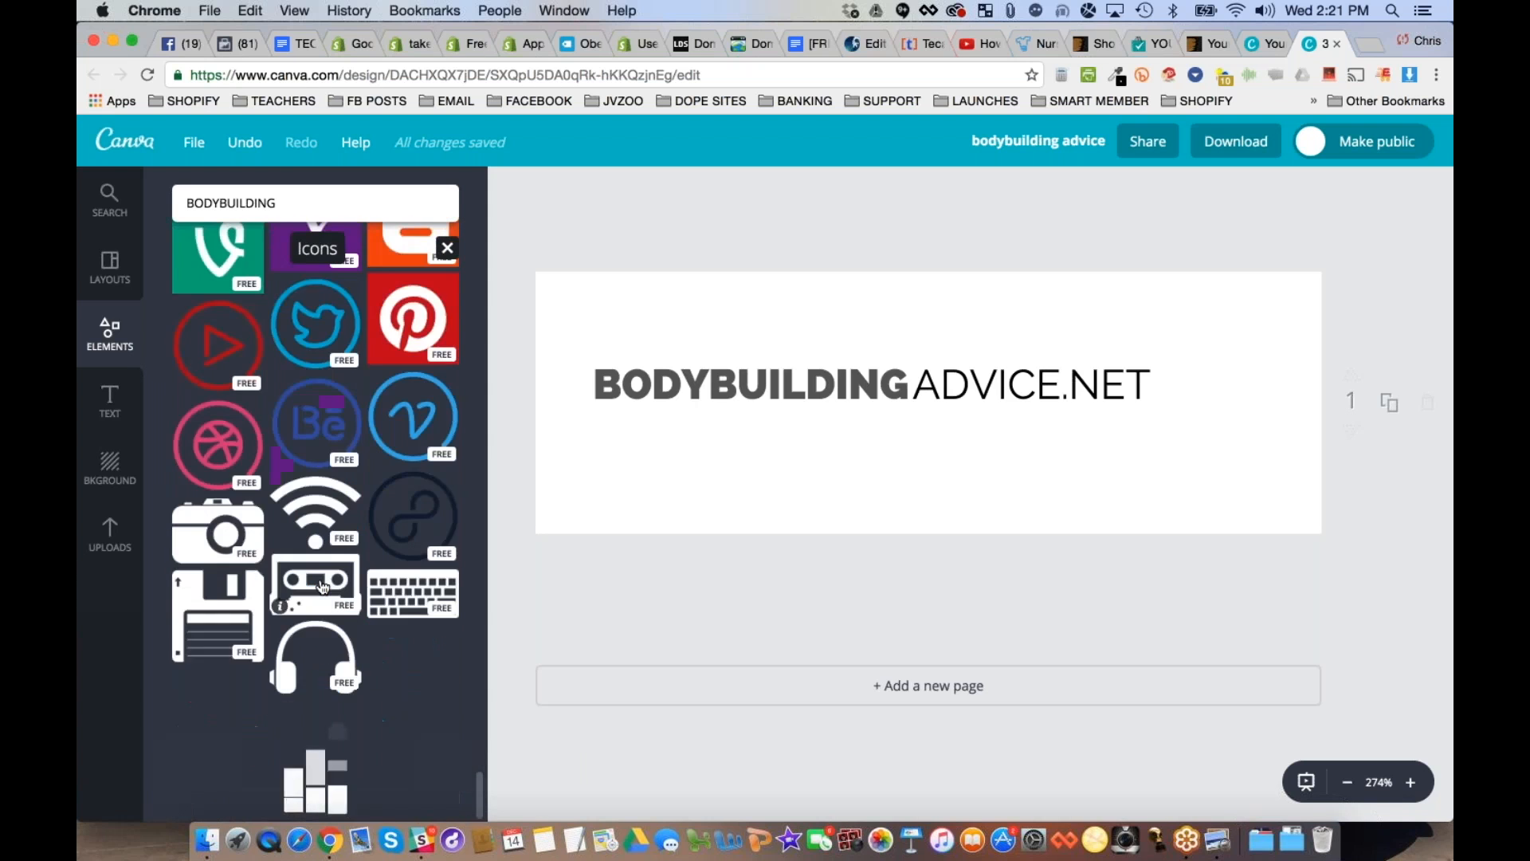
pyautogui.scroll(-10, 316, 518)
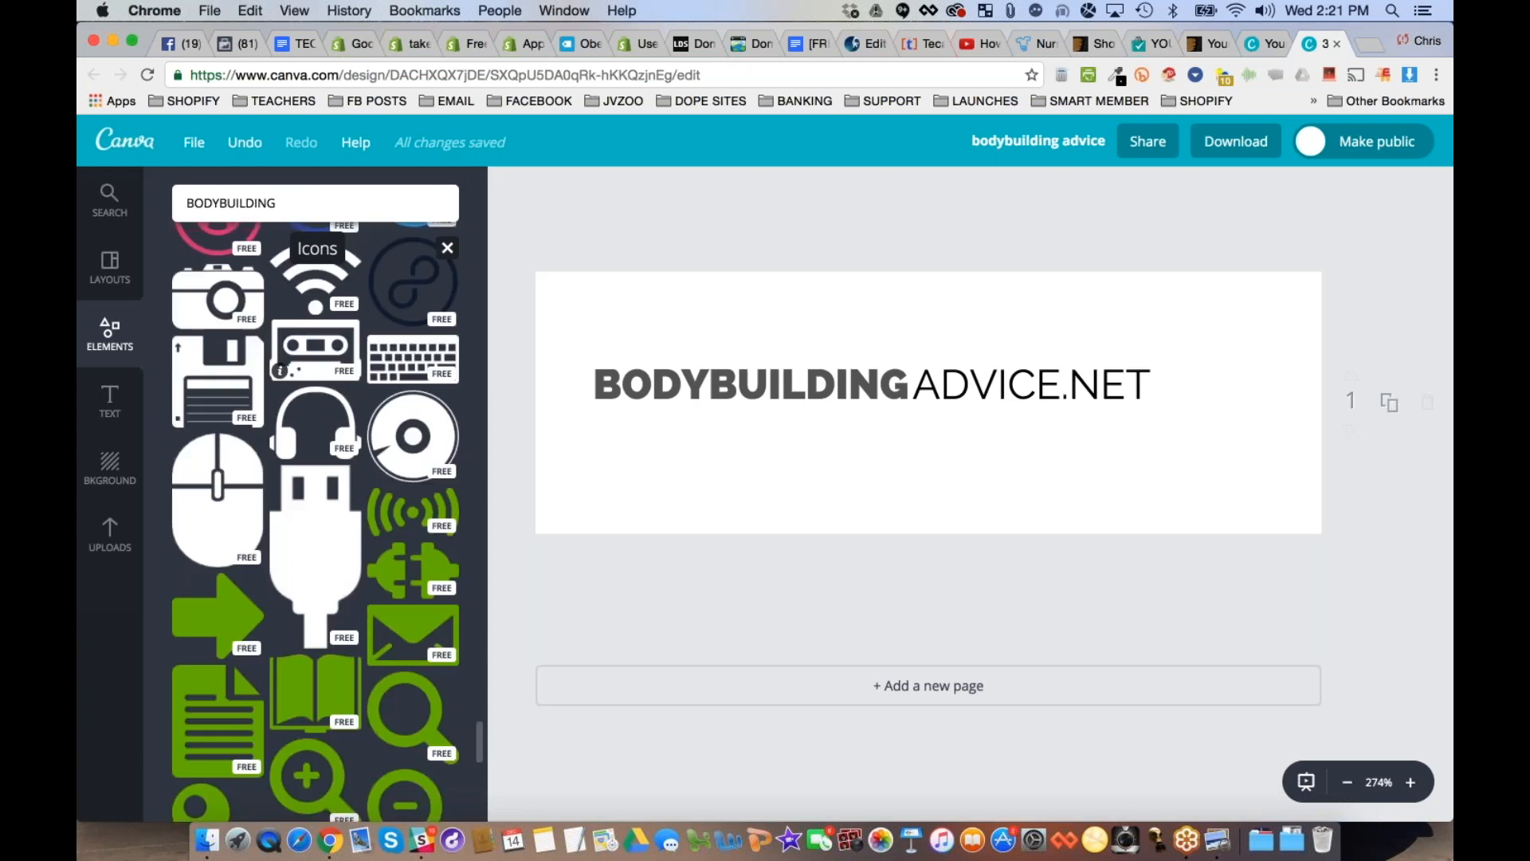
pyautogui.scroll(-8, 315, 518)
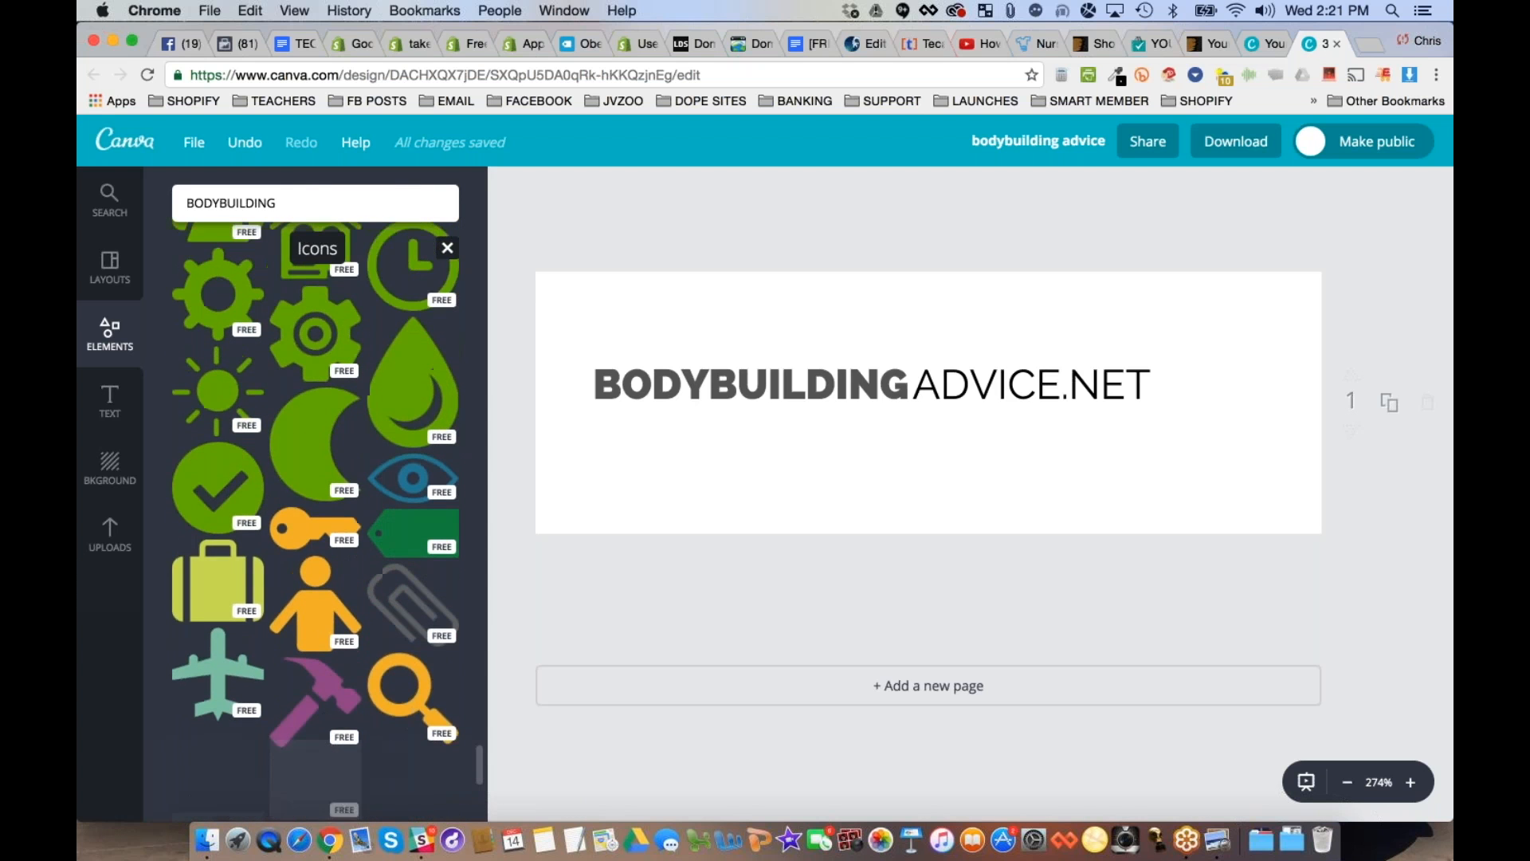
pyautogui.scroll(-5, 308, 450)
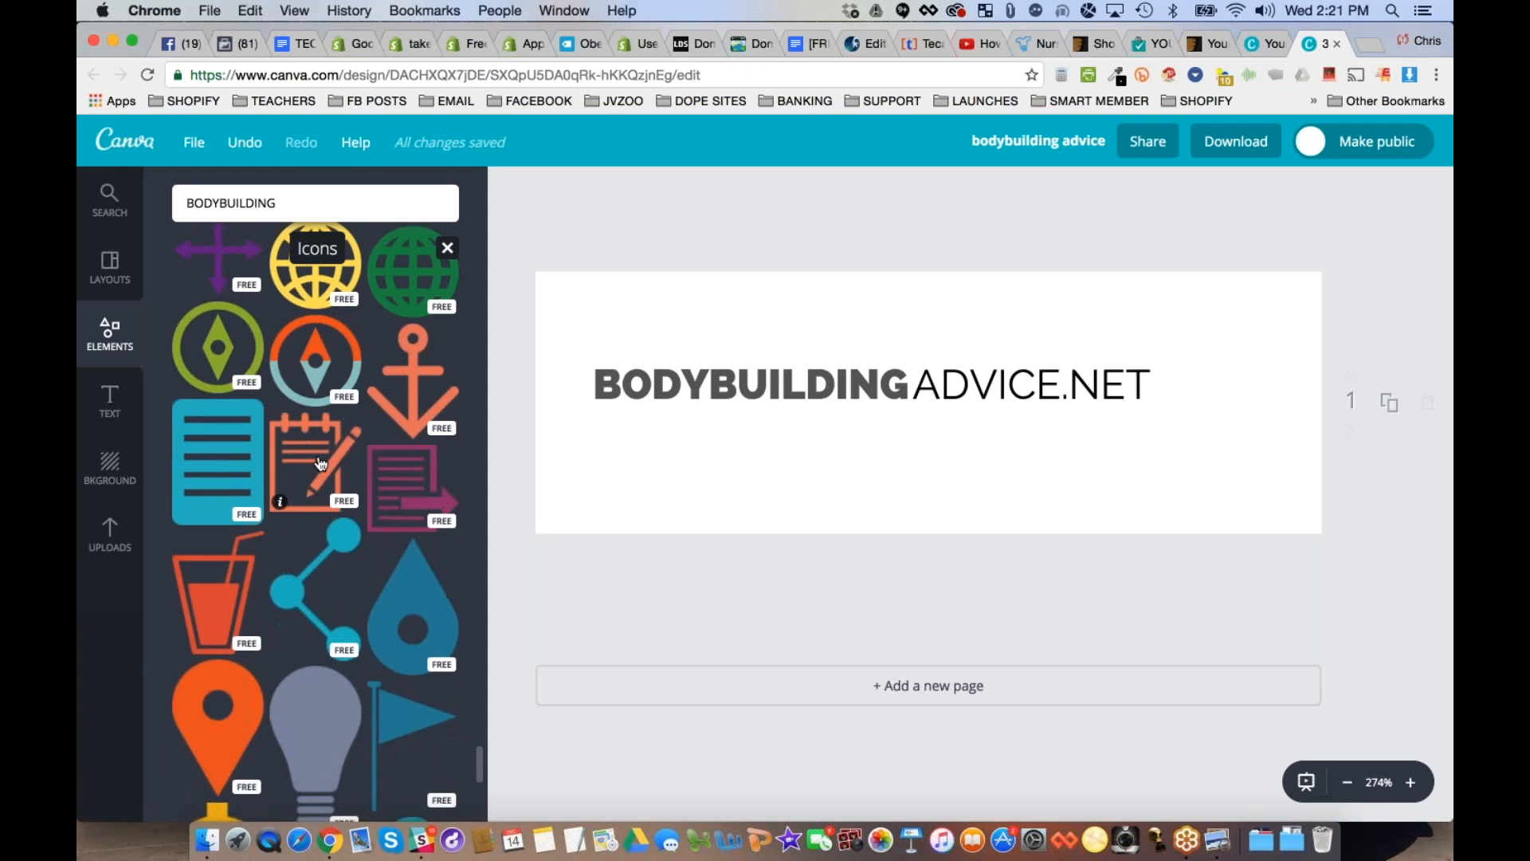
pyautogui.scroll(-2, 311, 359)
pyautogui.click(310, 358)
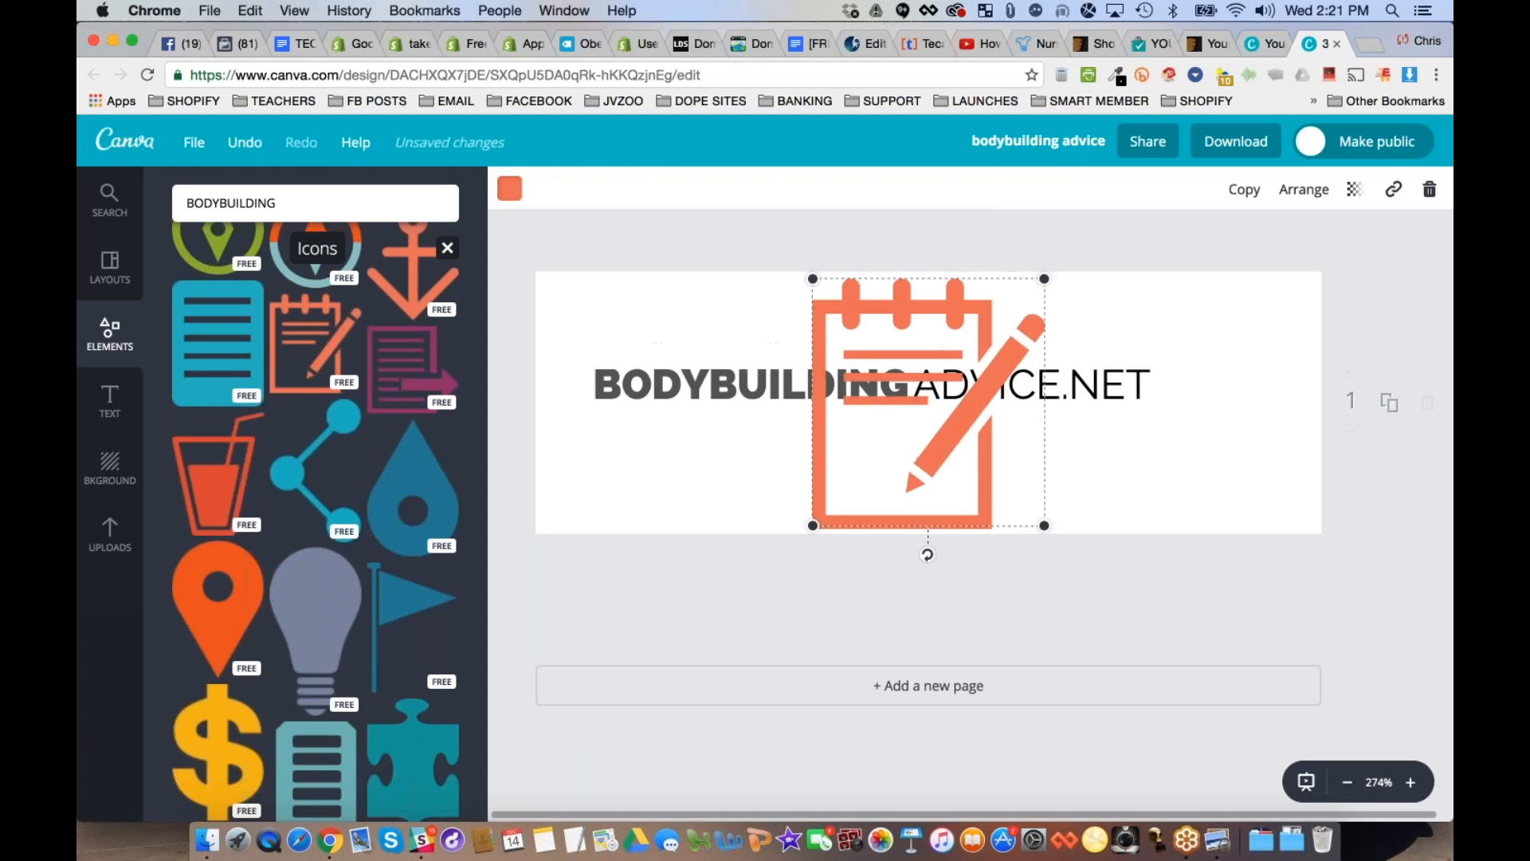
# - Recolor the notepad-and-pencil icon blue using the default palette
pyautogui.click(509, 188)
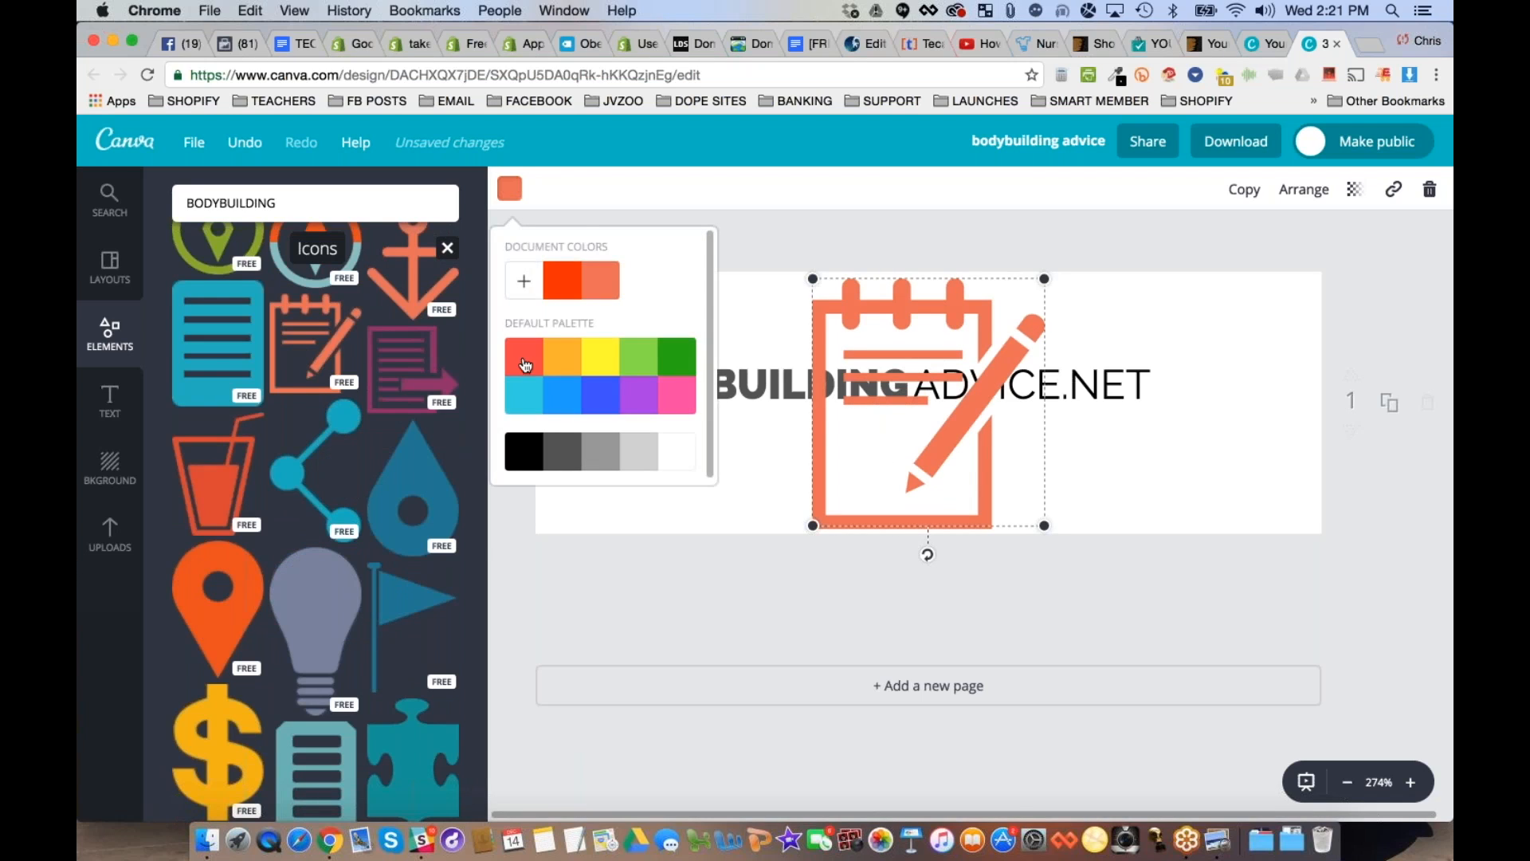
pyautogui.click(563, 400)
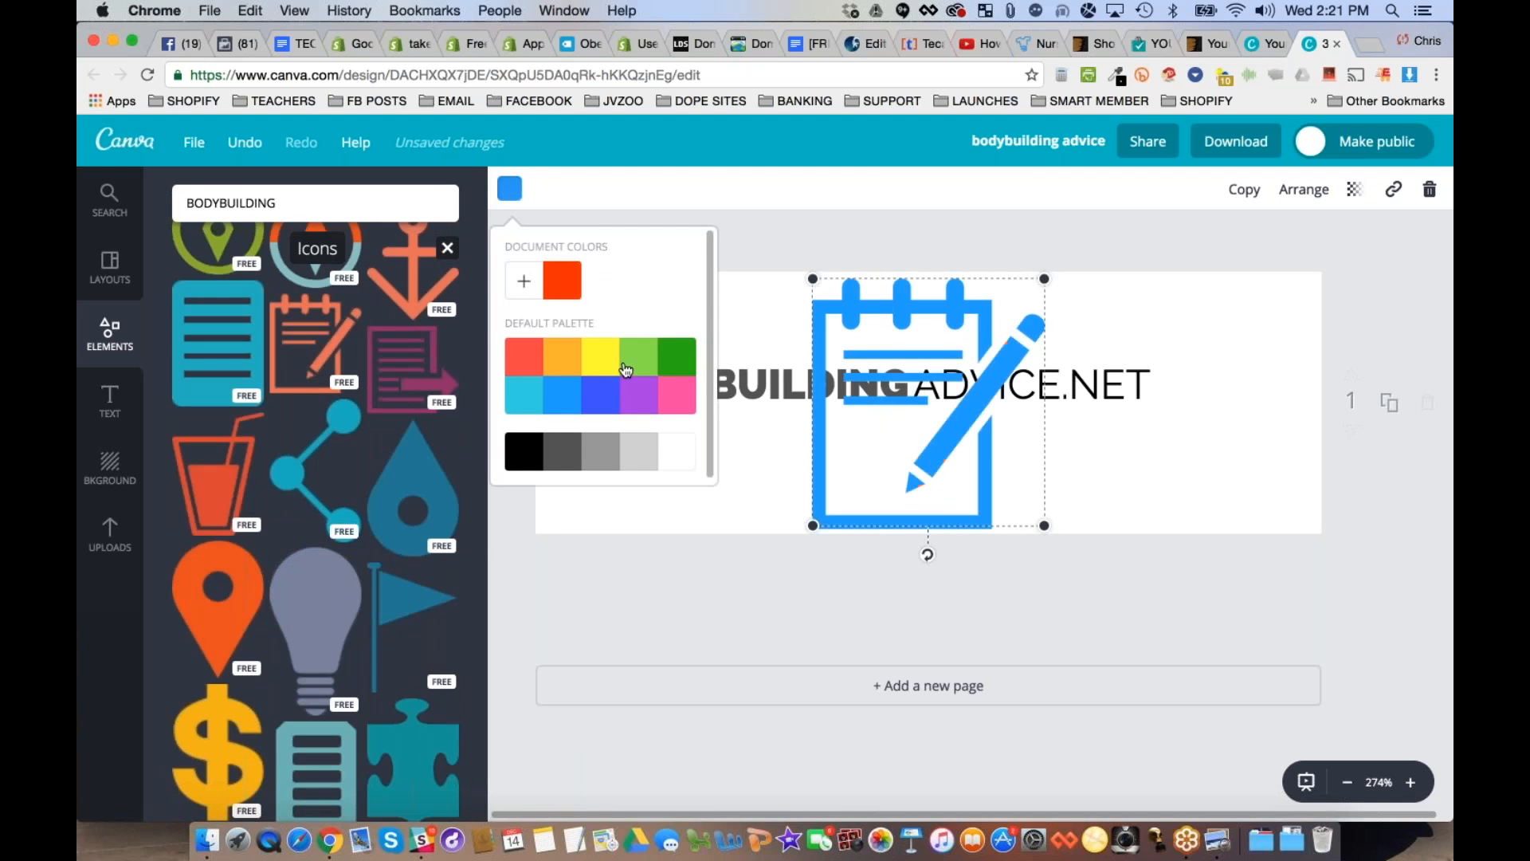
pyautogui.click(771, 232)
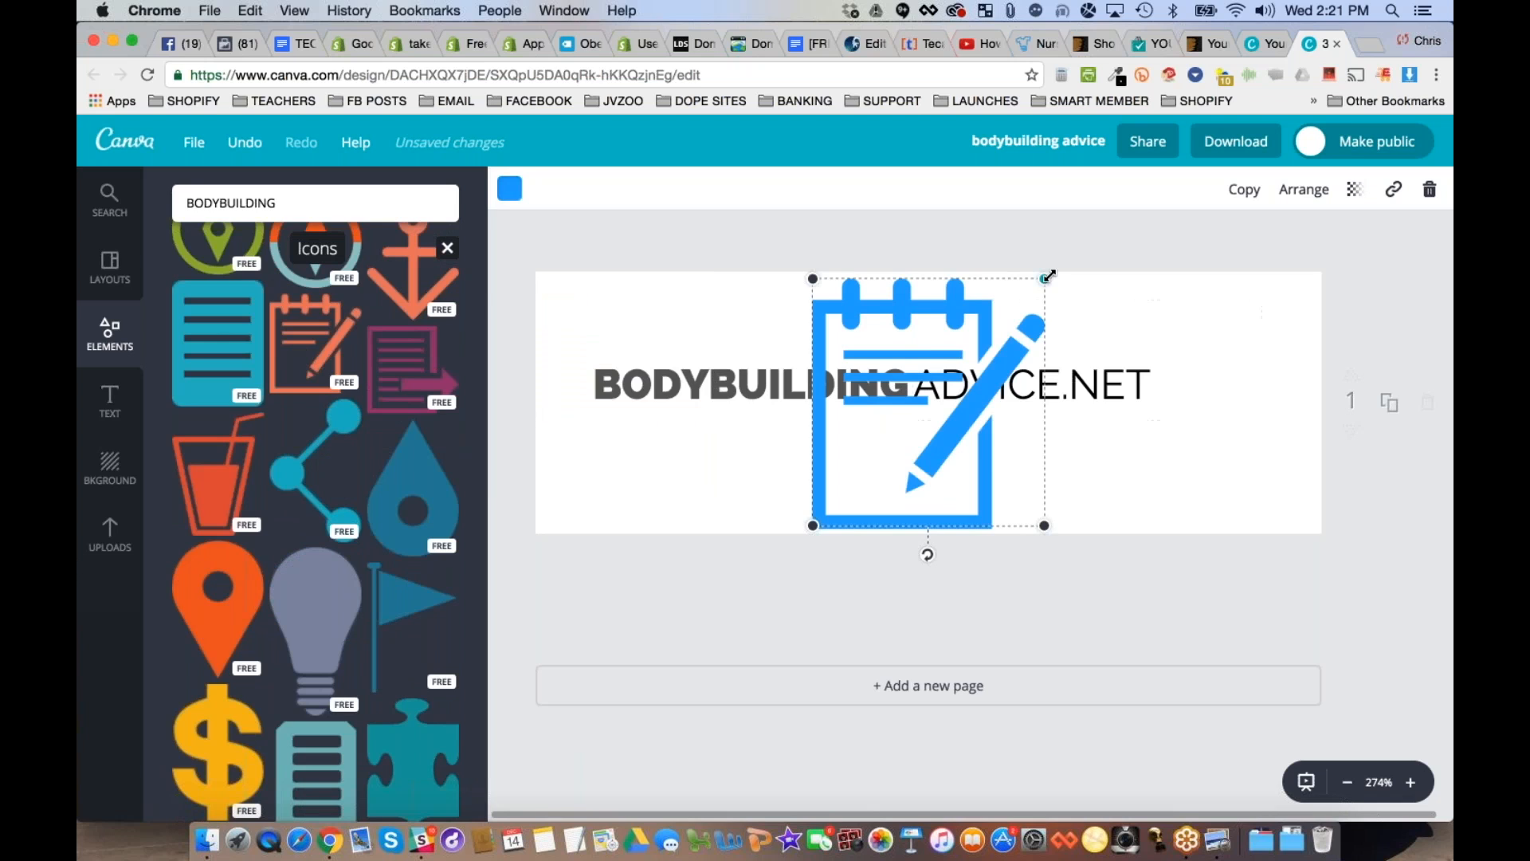
# - Shrink the notepad icon to roughly text height and arrange it, "BODYBUILDING" and "ADVICE.NET" side by side in one line
pyautogui.moveTo(1044, 278); pyautogui.dragTo(521, 425)
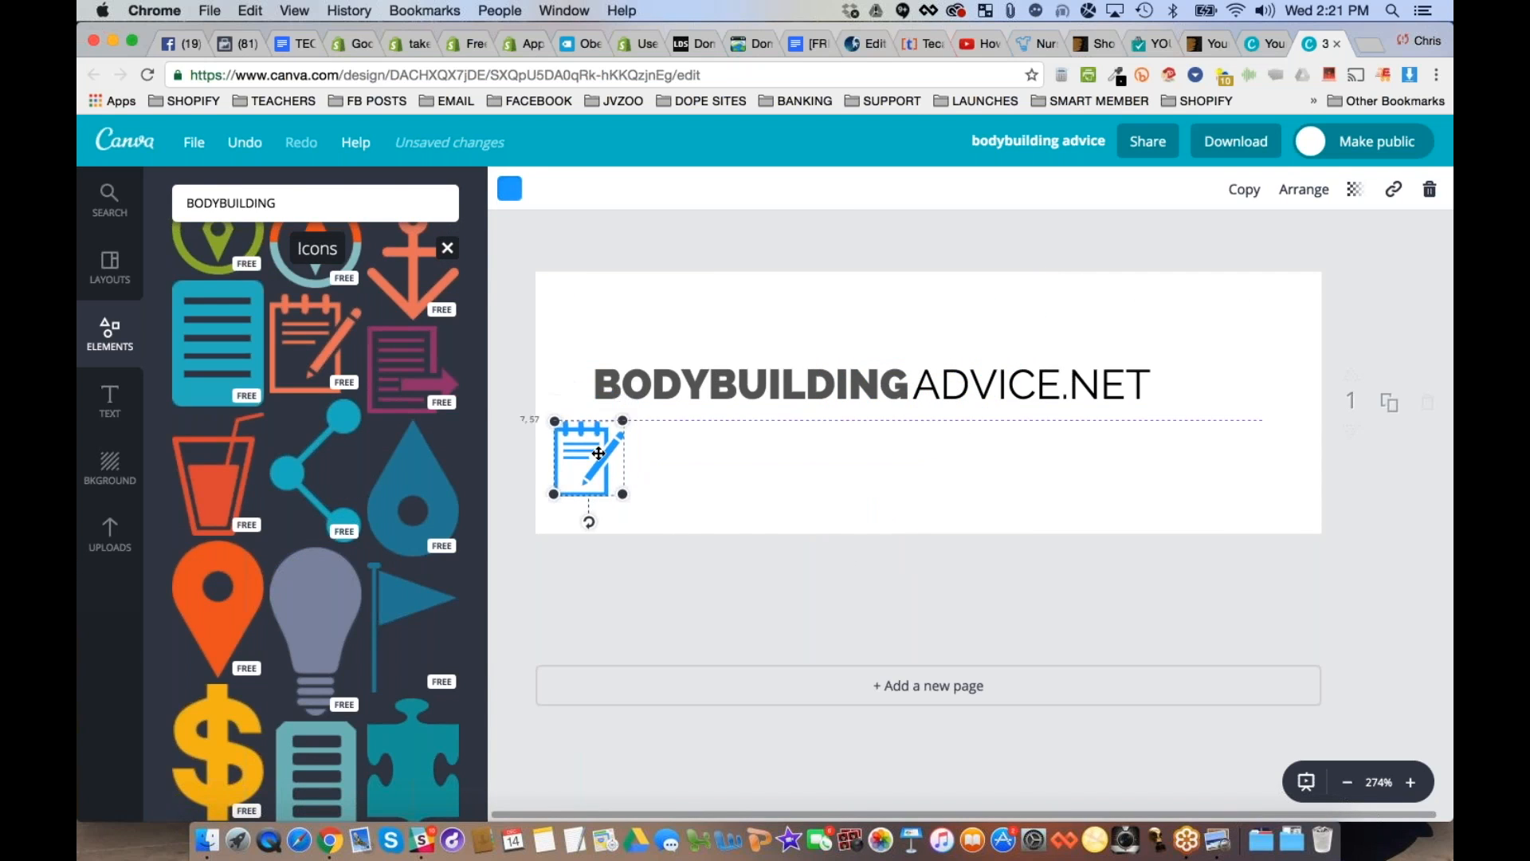
pyautogui.moveTo(1068, 383); pyautogui.dragTo(1210, 383)
pyautogui.moveTo(757, 382); pyautogui.dragTo(902, 384)
pyautogui.moveTo(584, 467); pyautogui.dragTo(658, 381)
pyautogui.moveTo(759, 382); pyautogui.dragTo(713, 382)
pyautogui.moveTo(1094, 390); pyautogui.dragTo(1075, 391)
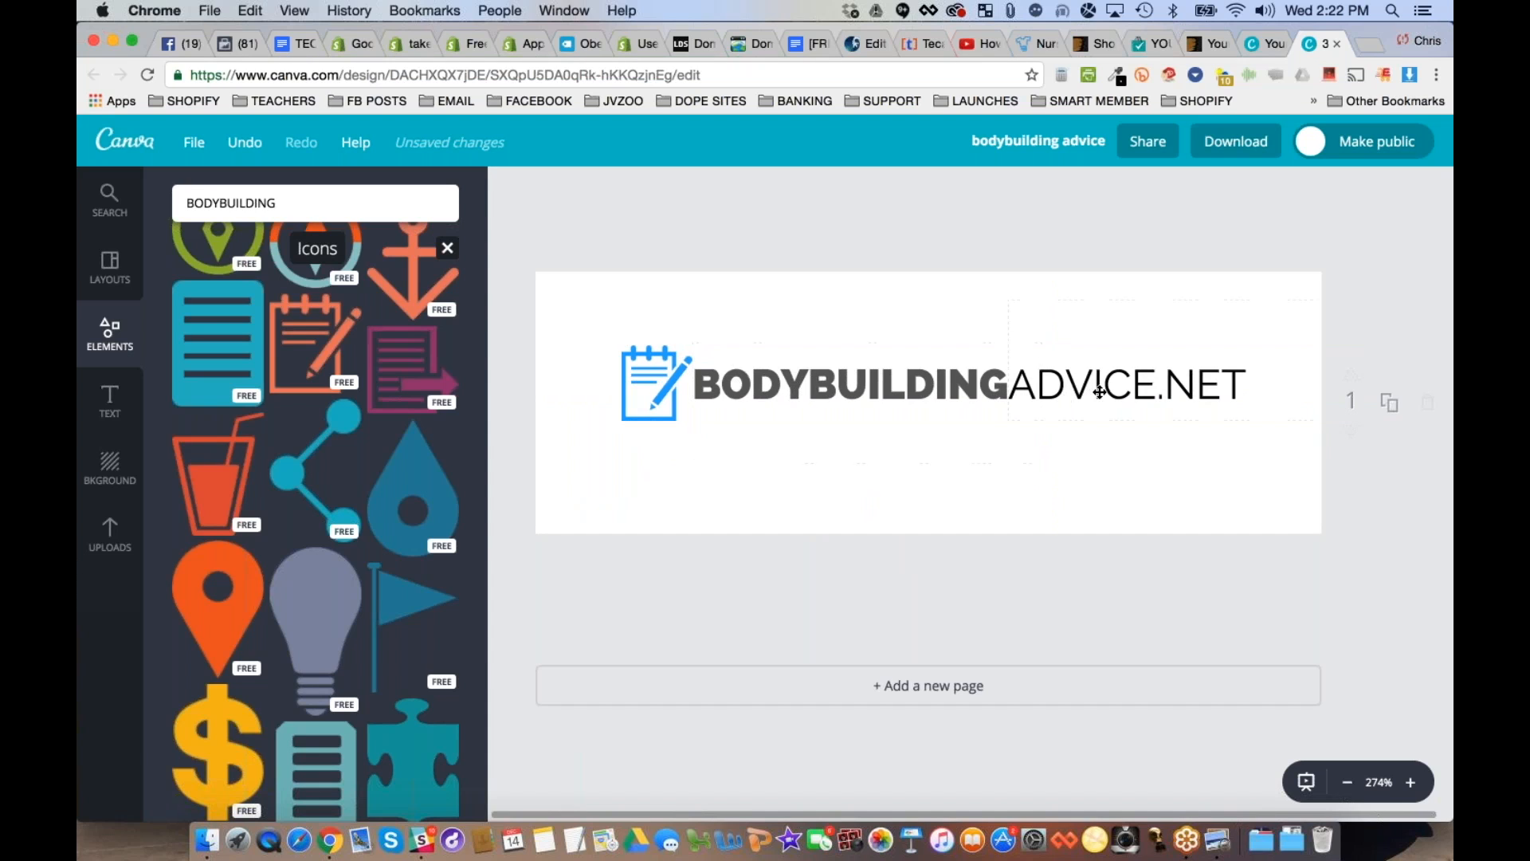
pyautogui.moveTo(1097, 391); pyautogui.dragTo(1101, 391)
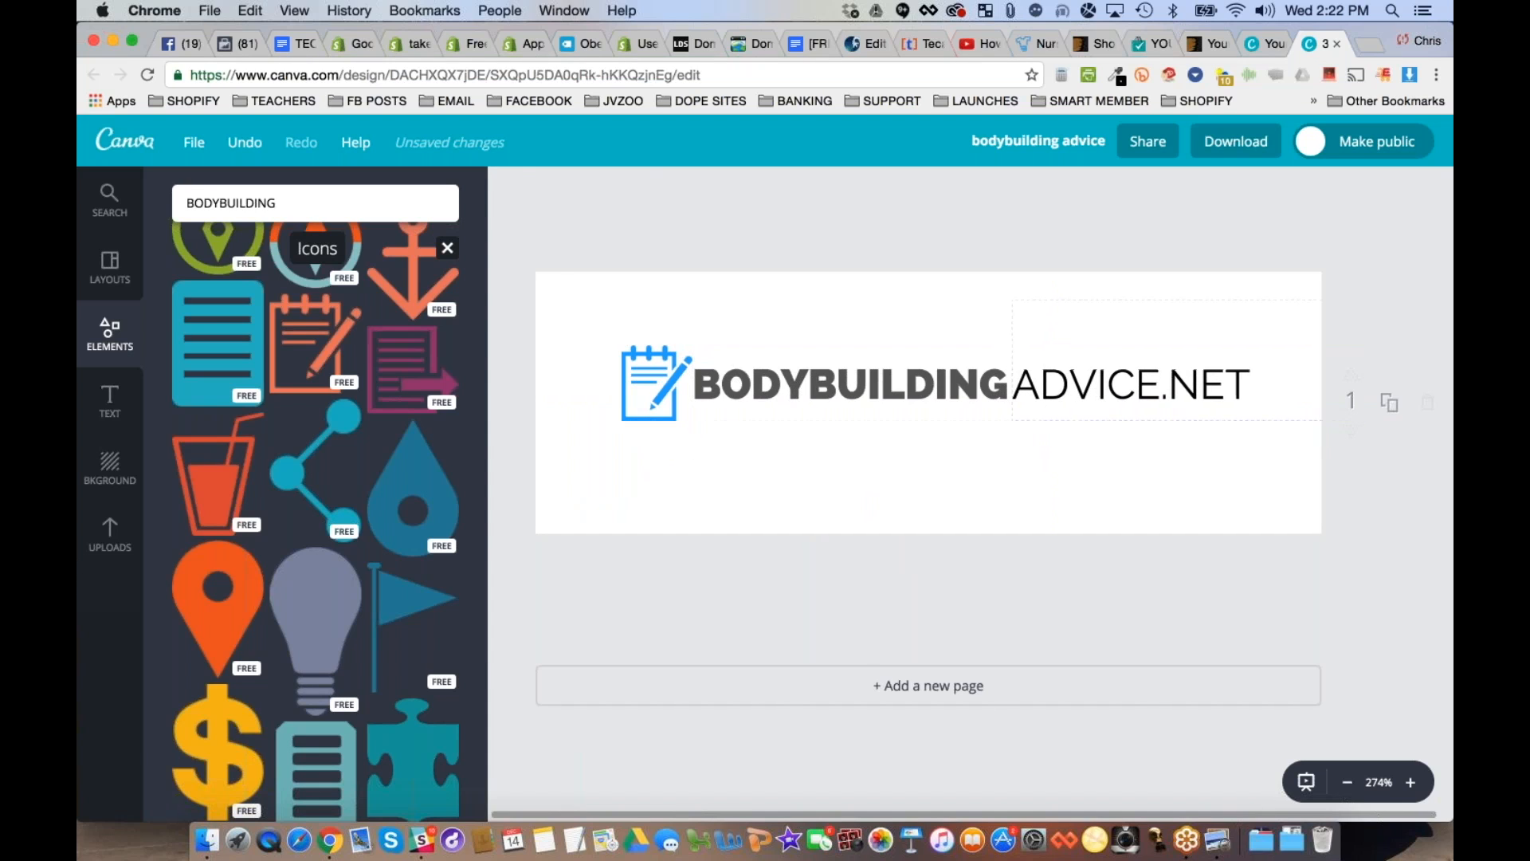
# - Recolor the "BODYBUILDING" text to the same blue as the notepad icon
pyautogui.doubleClick(786, 379)
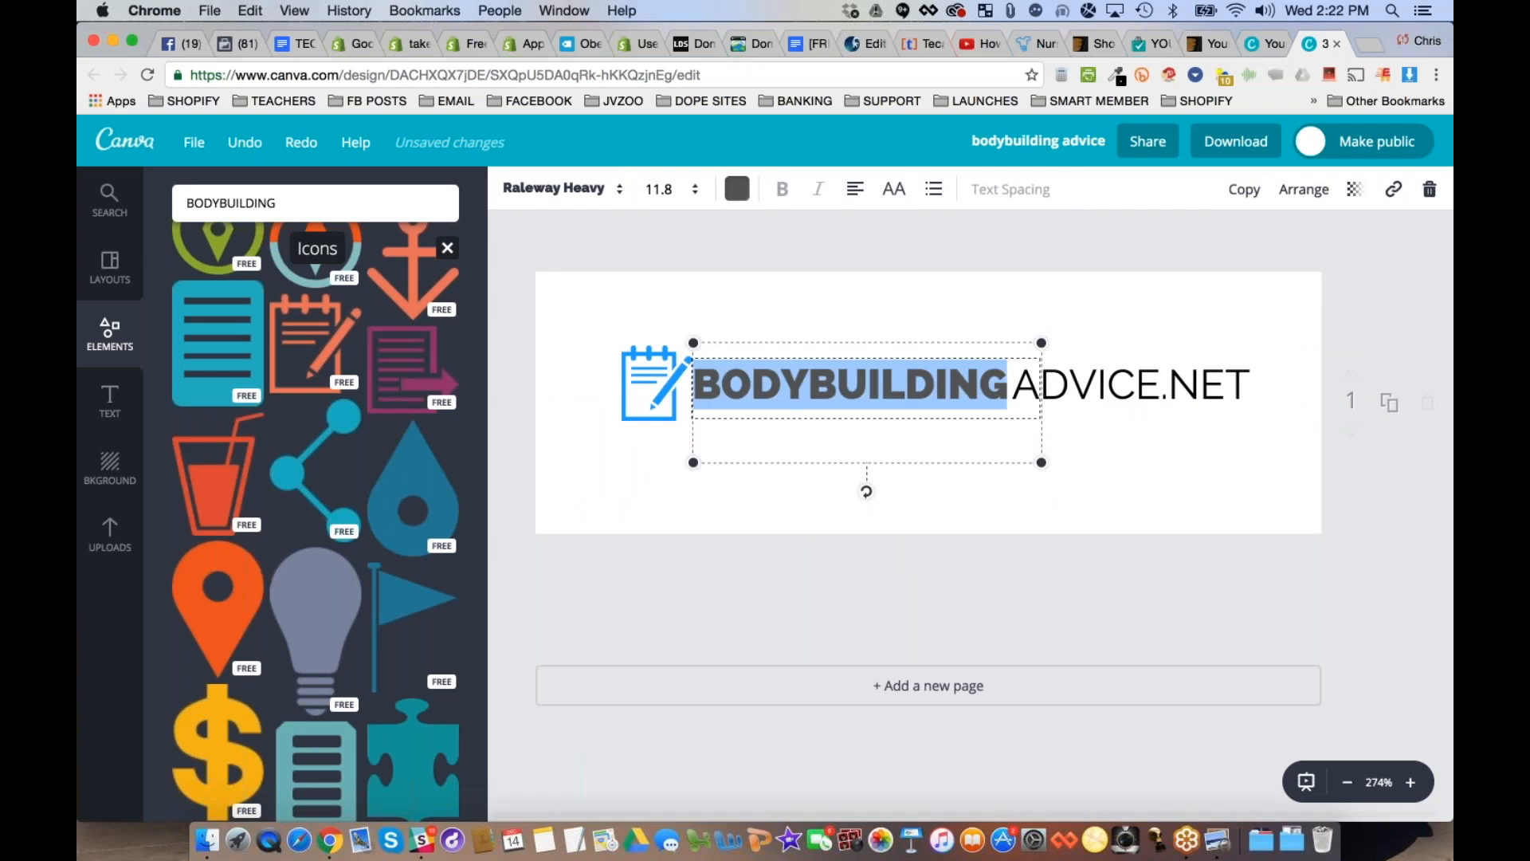
pyautogui.click(737, 189)
pyautogui.click(788, 397)
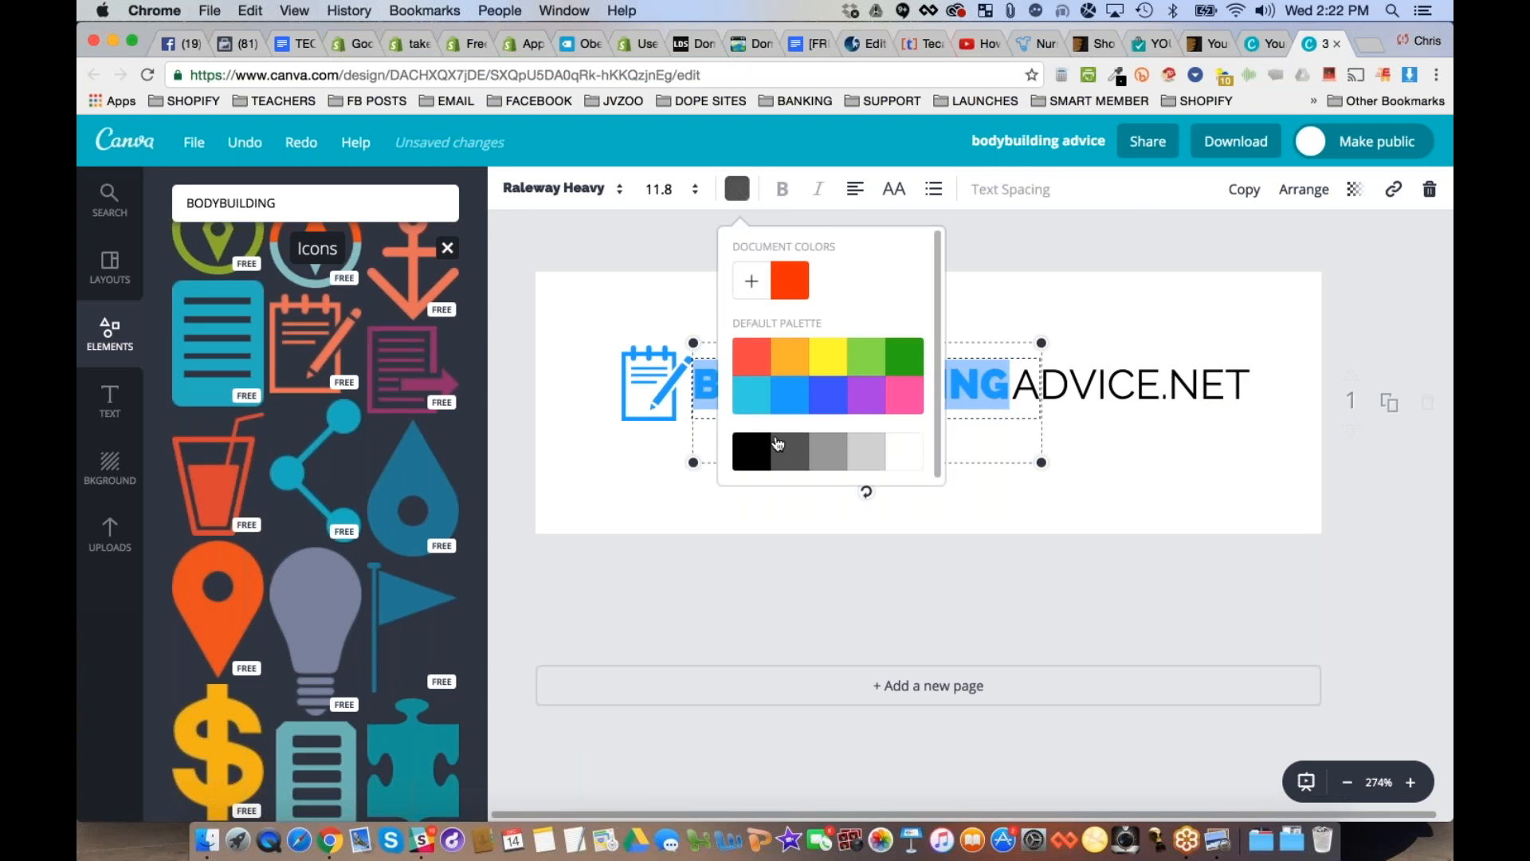
pyautogui.click(790, 372)
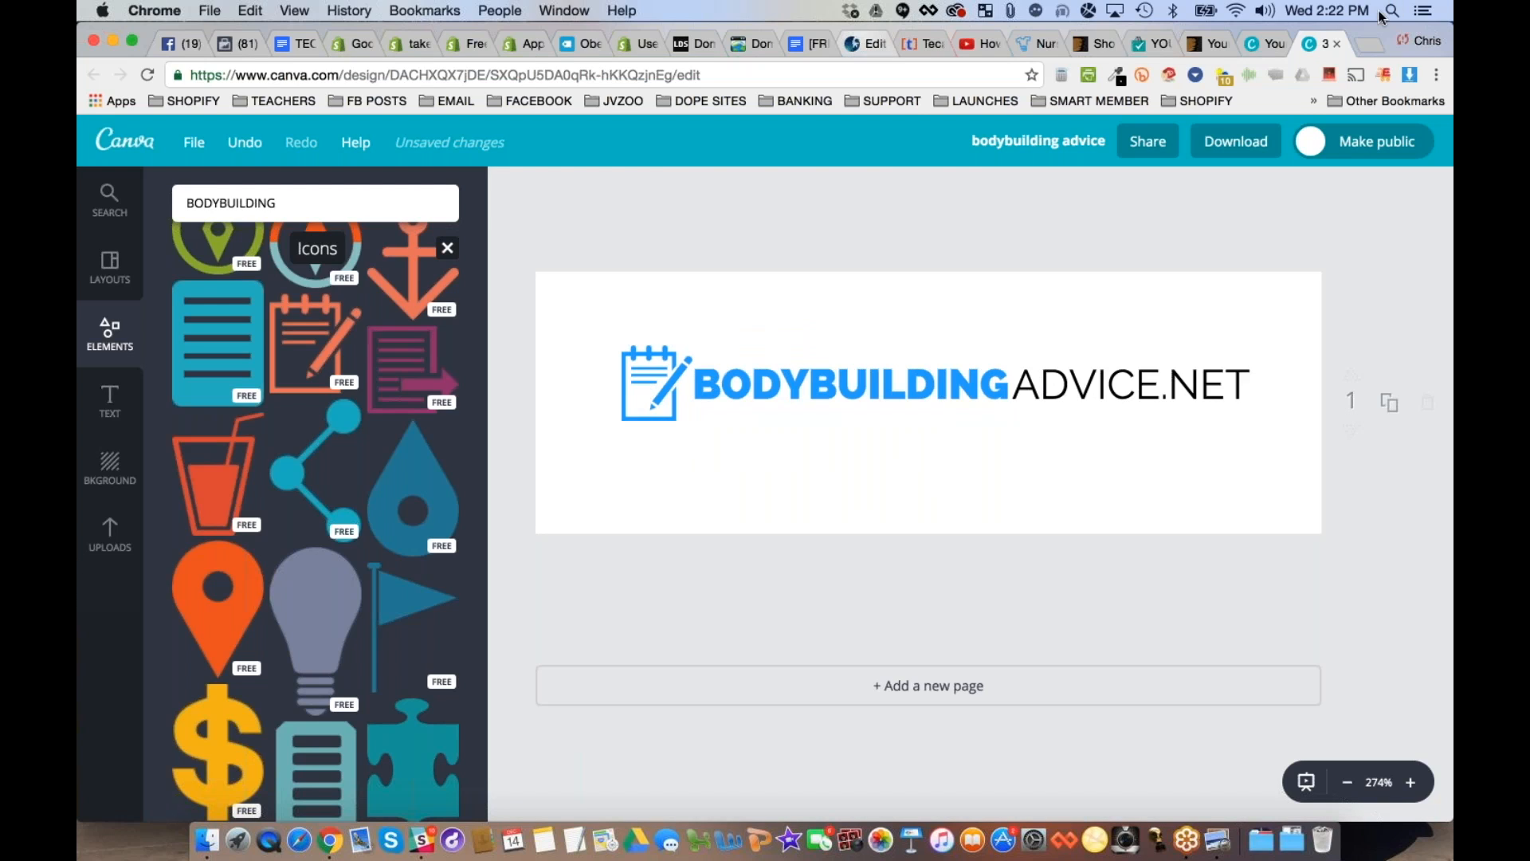
# - Switch to the MoonPixlar editor, browse the logo themes and load the "Chatme" theme onto the canvas
pyautogui.click(854, 41)
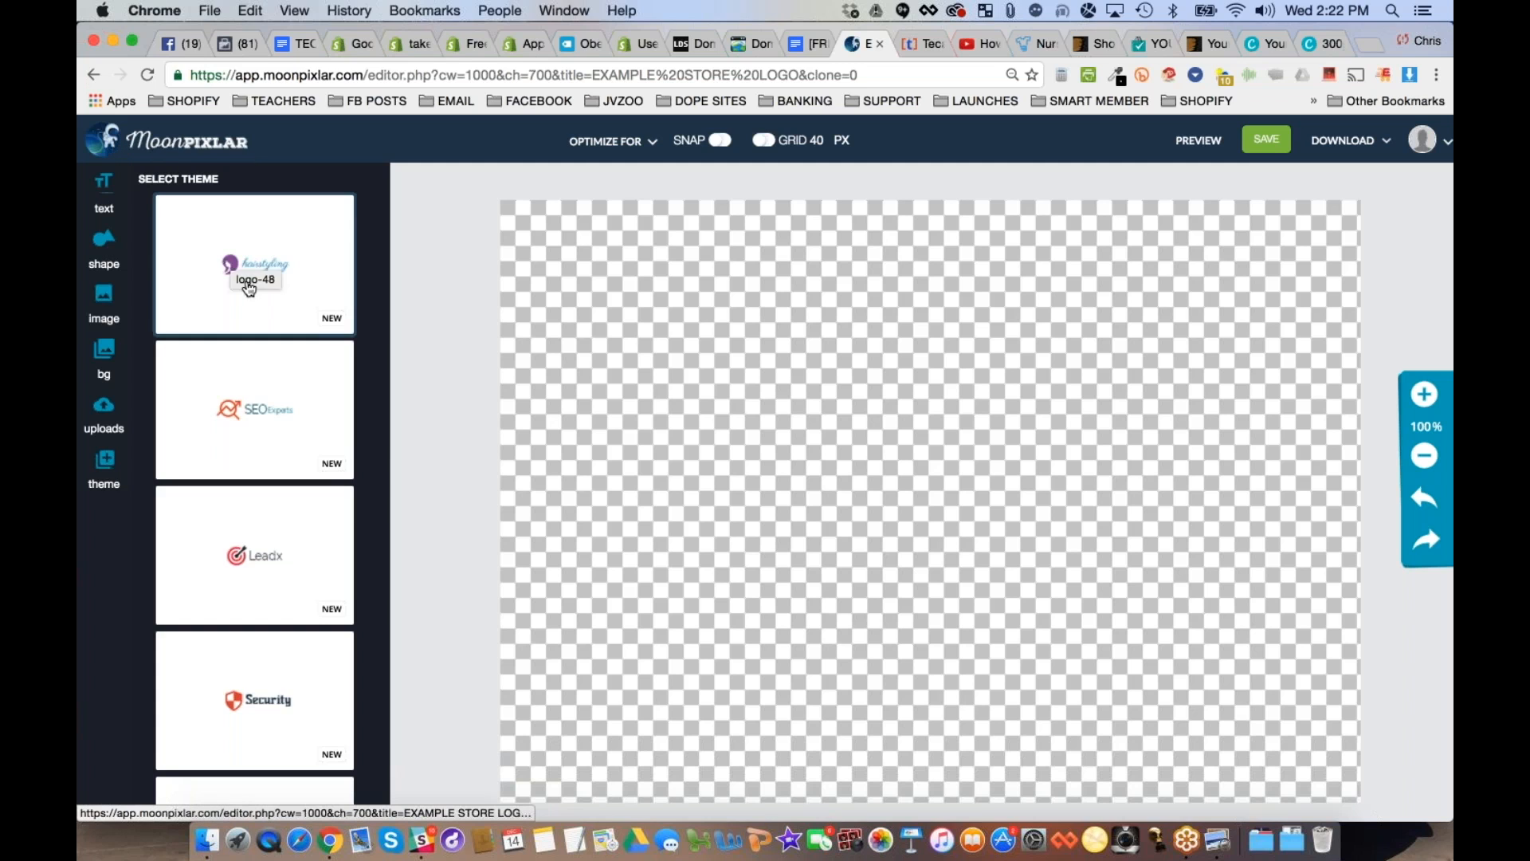
pyautogui.scroll(-2, 257, 583)
pyautogui.scroll(-10, 257, 583)
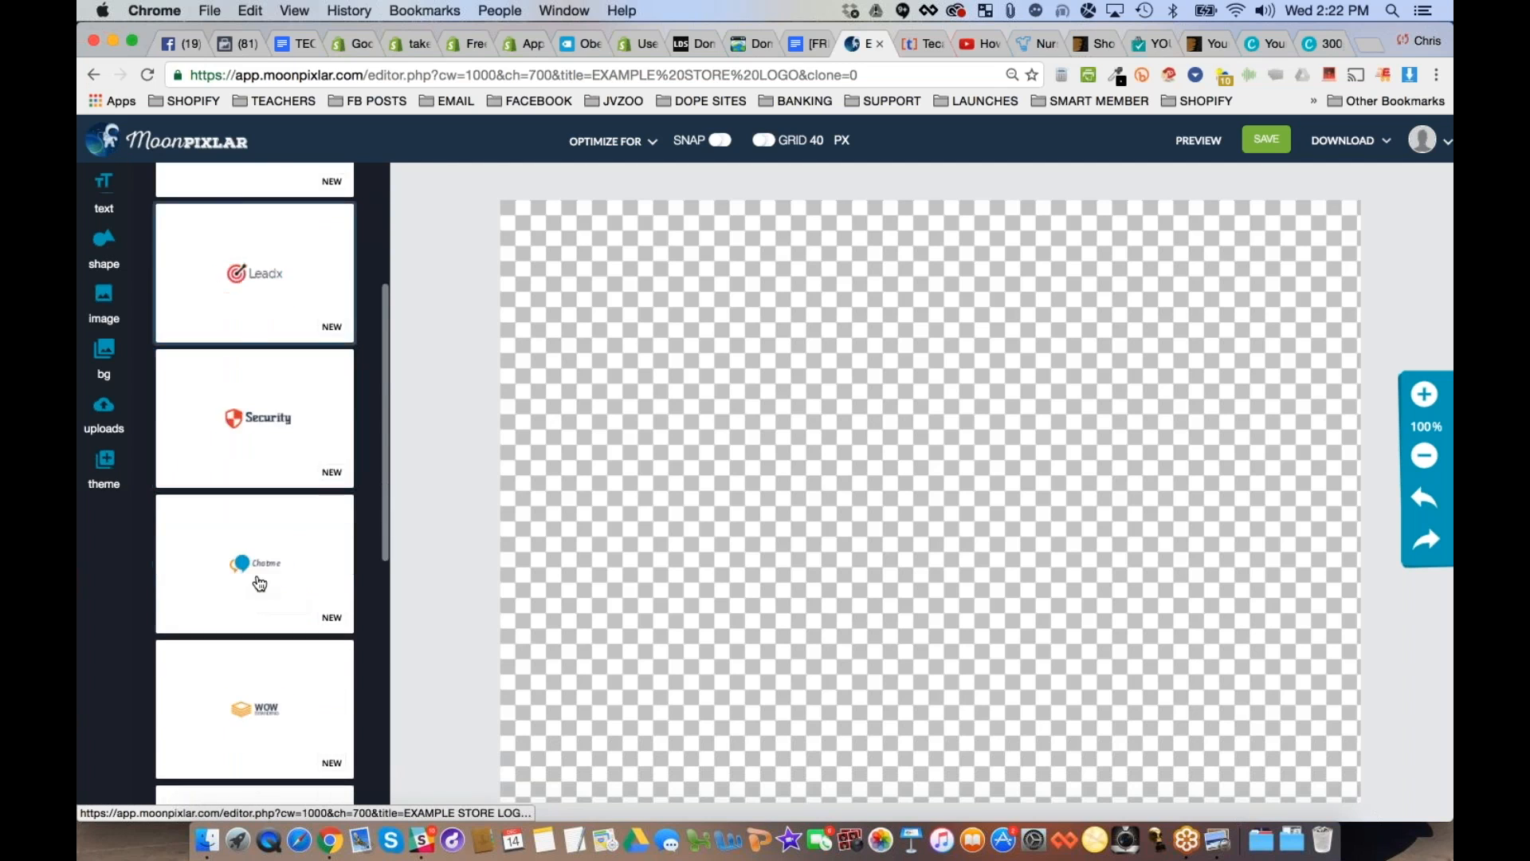
pyautogui.click(256, 254)
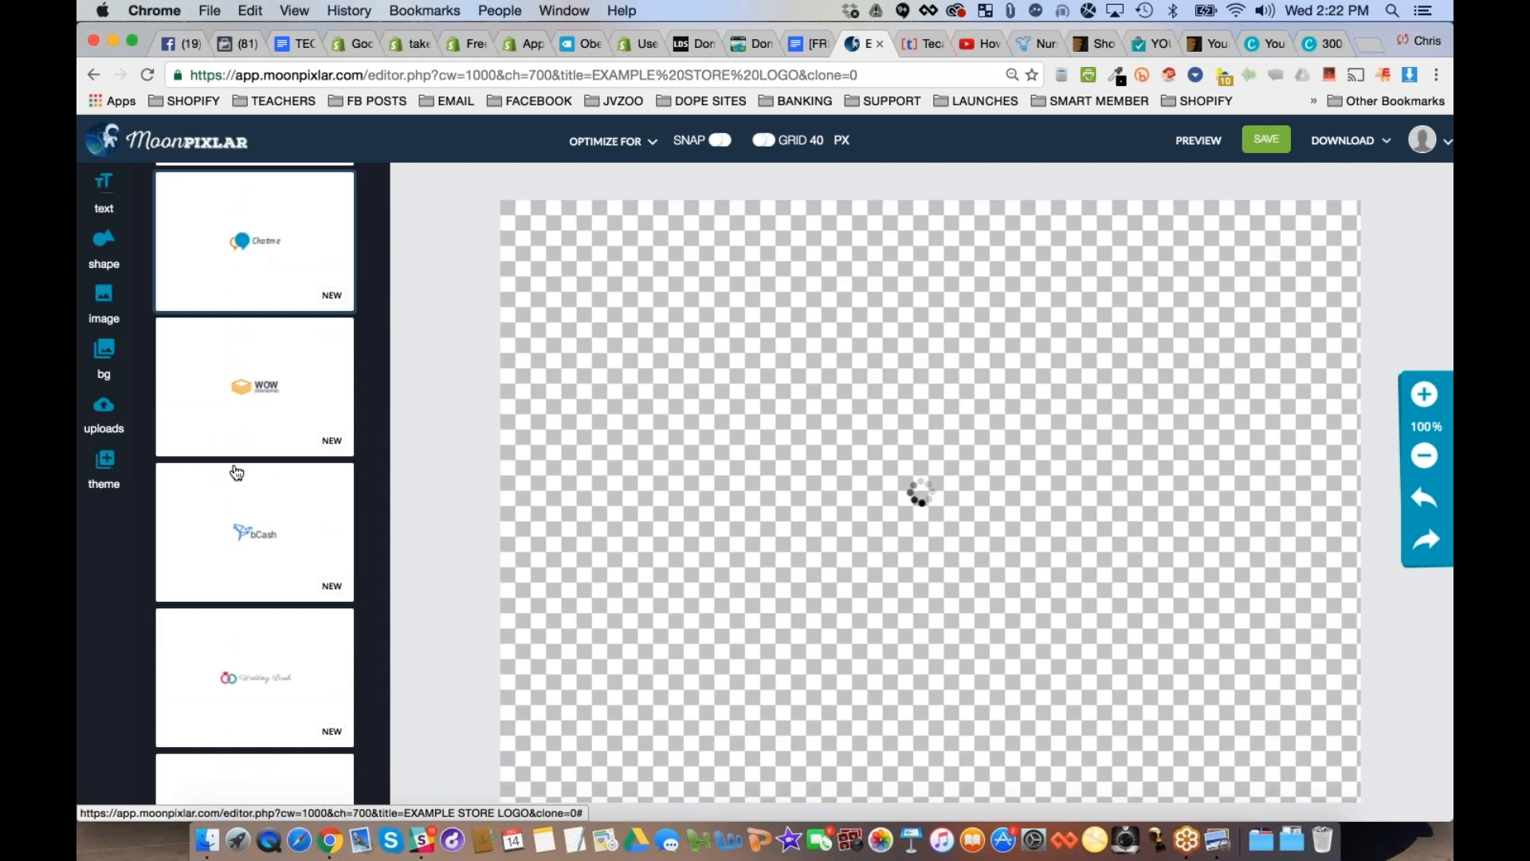
pyautogui.scroll(-6, 231, 469)
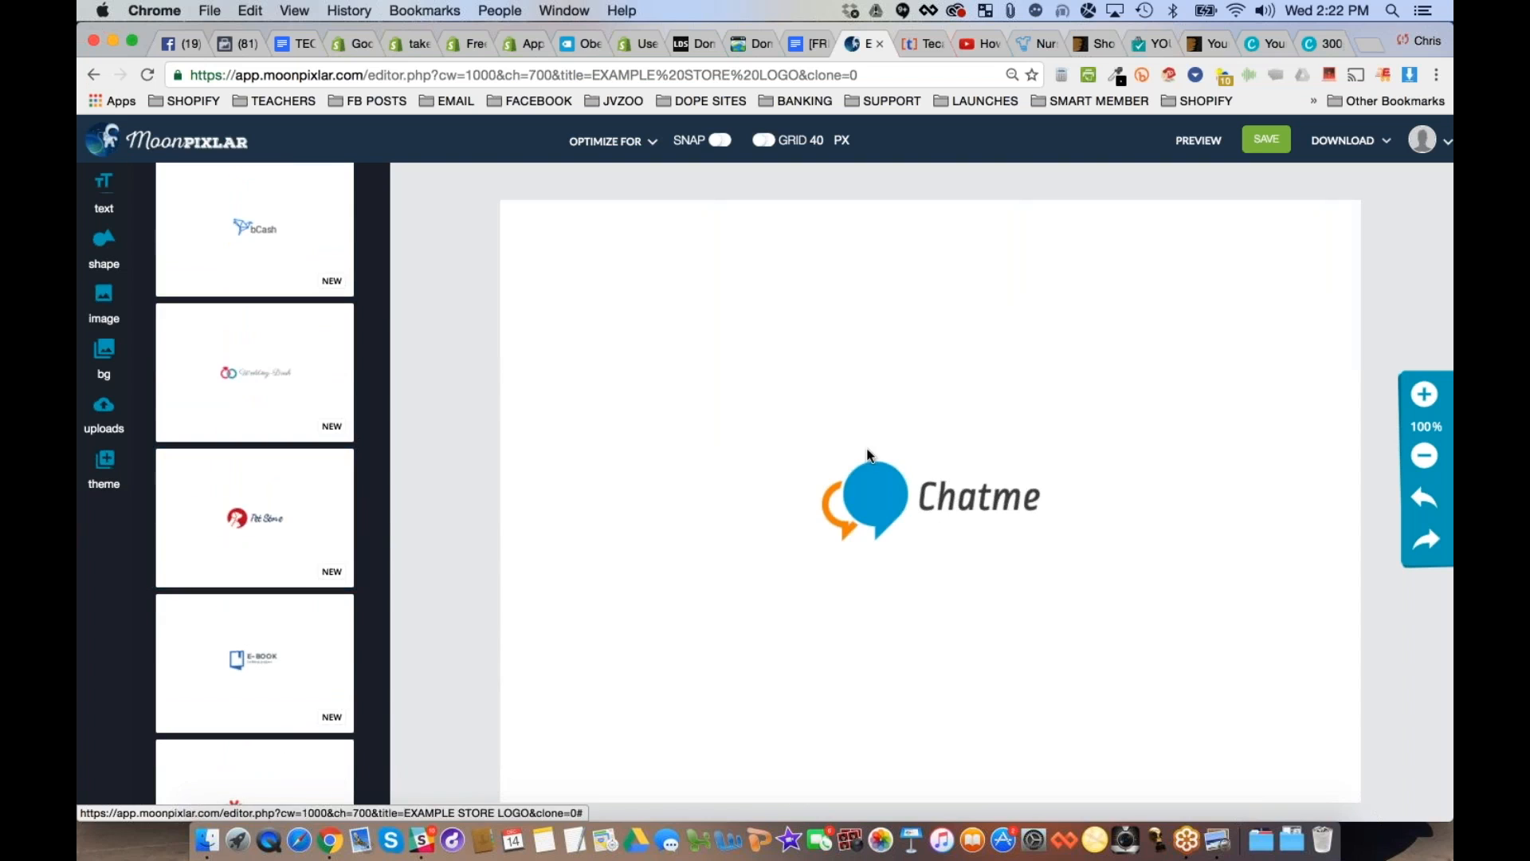
pyautogui.click(870, 335)
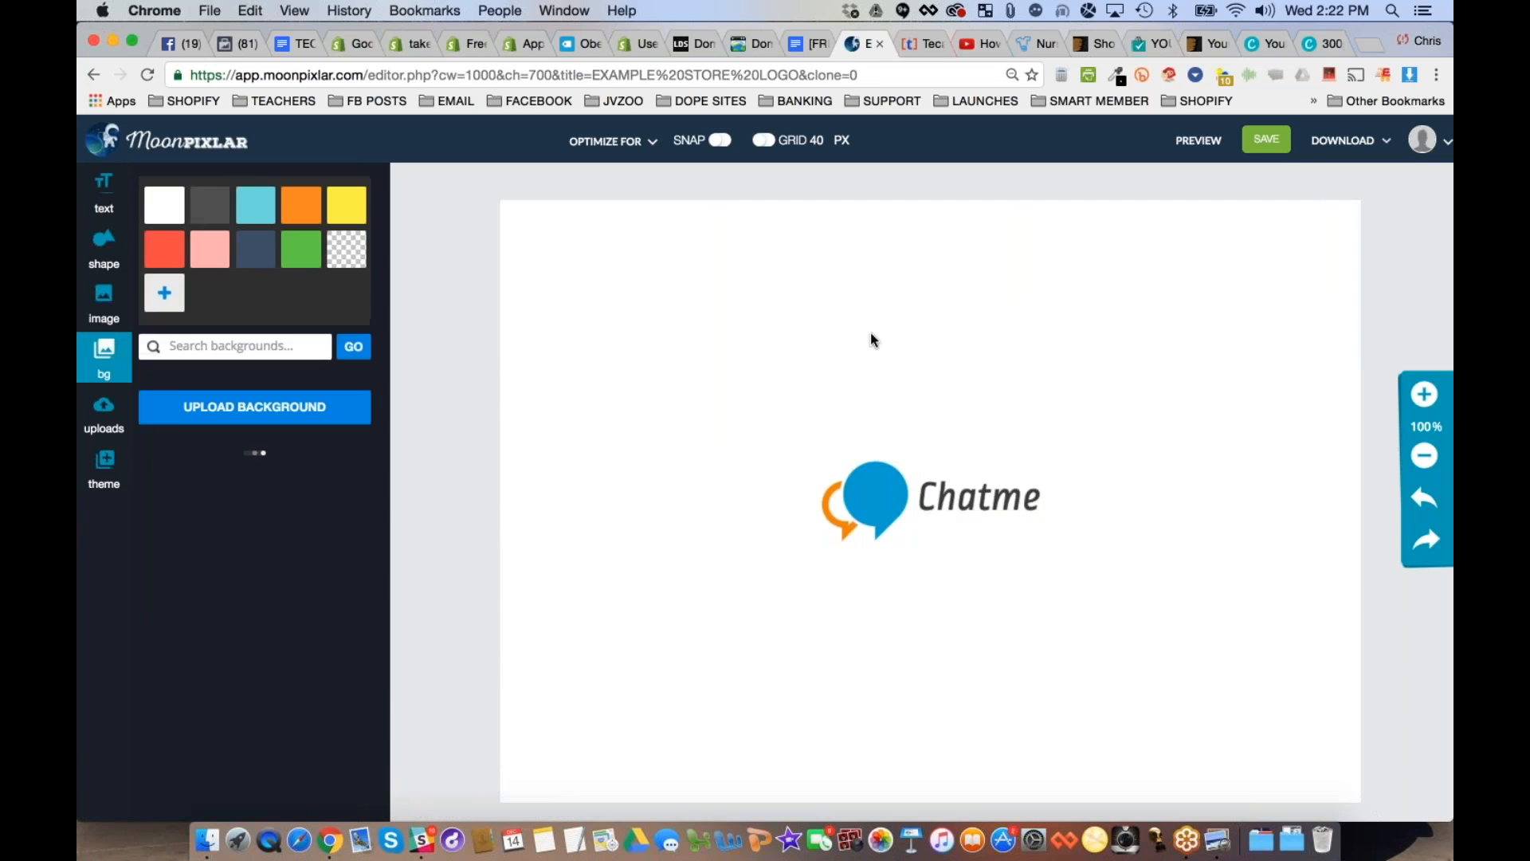
# - Replace the "Chatme" text in the logo with "BodyBuildingAdvice"
pyautogui.click(991, 497)
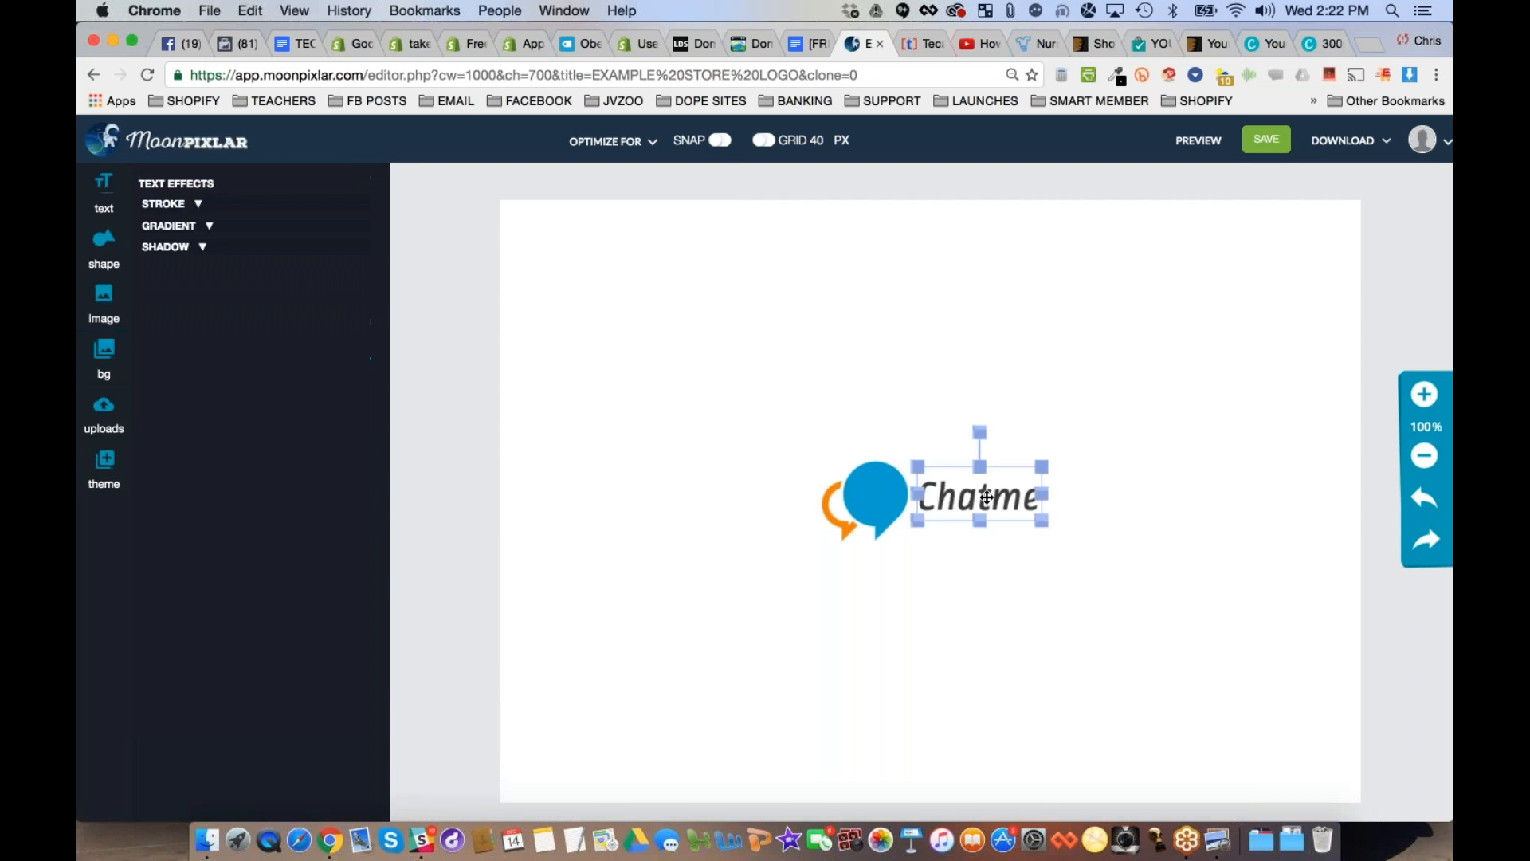
pyautogui.click(983, 498)
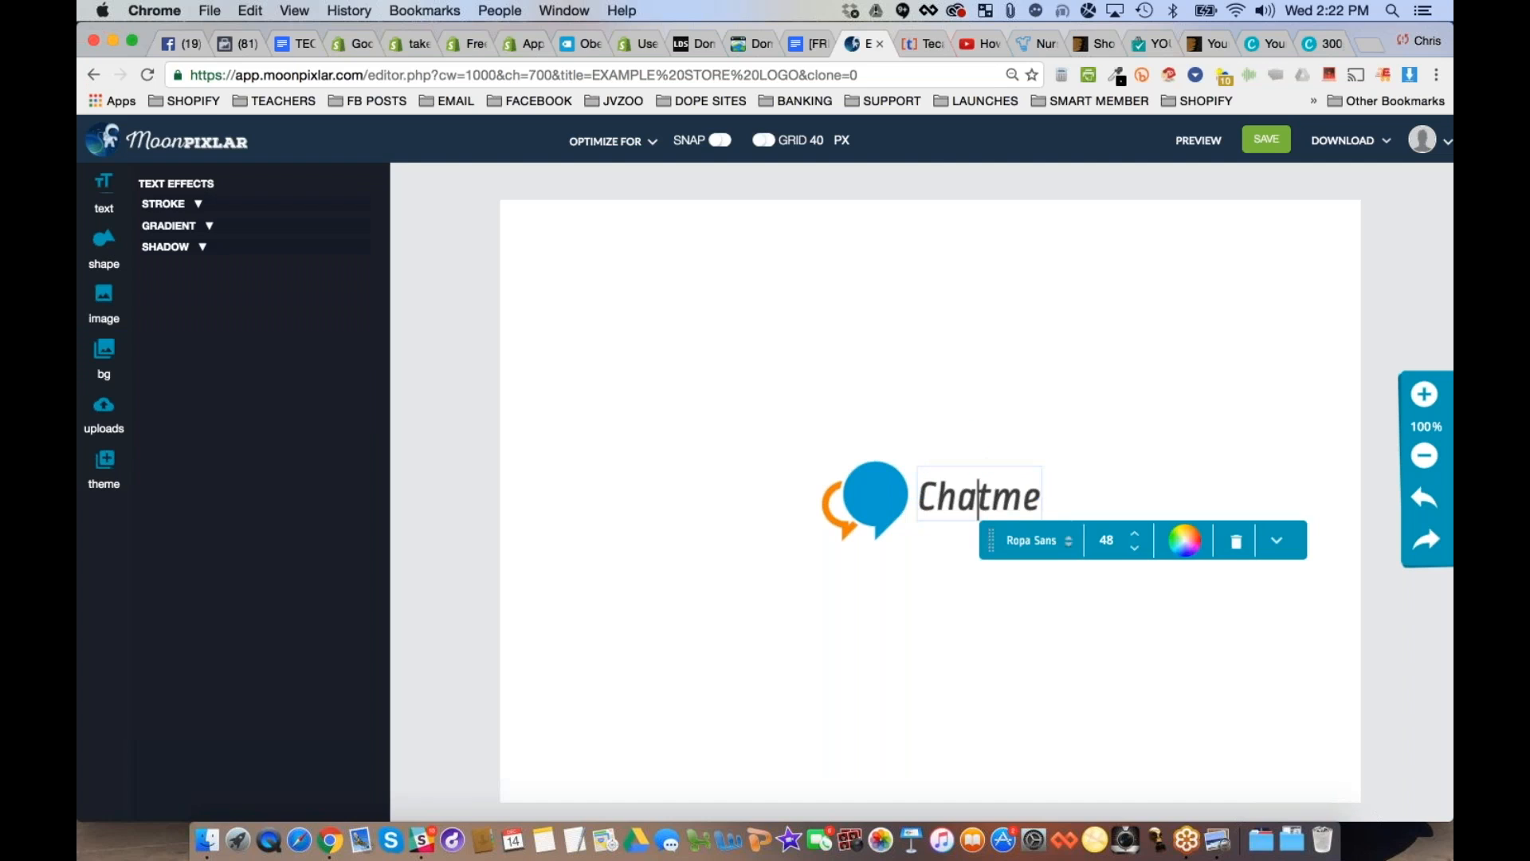
pyautogui.doubleClick(997, 498)
pyautogui.write('BO')
pyautogui.press('BackSpace')
pyautogui.write('odyBuilding')
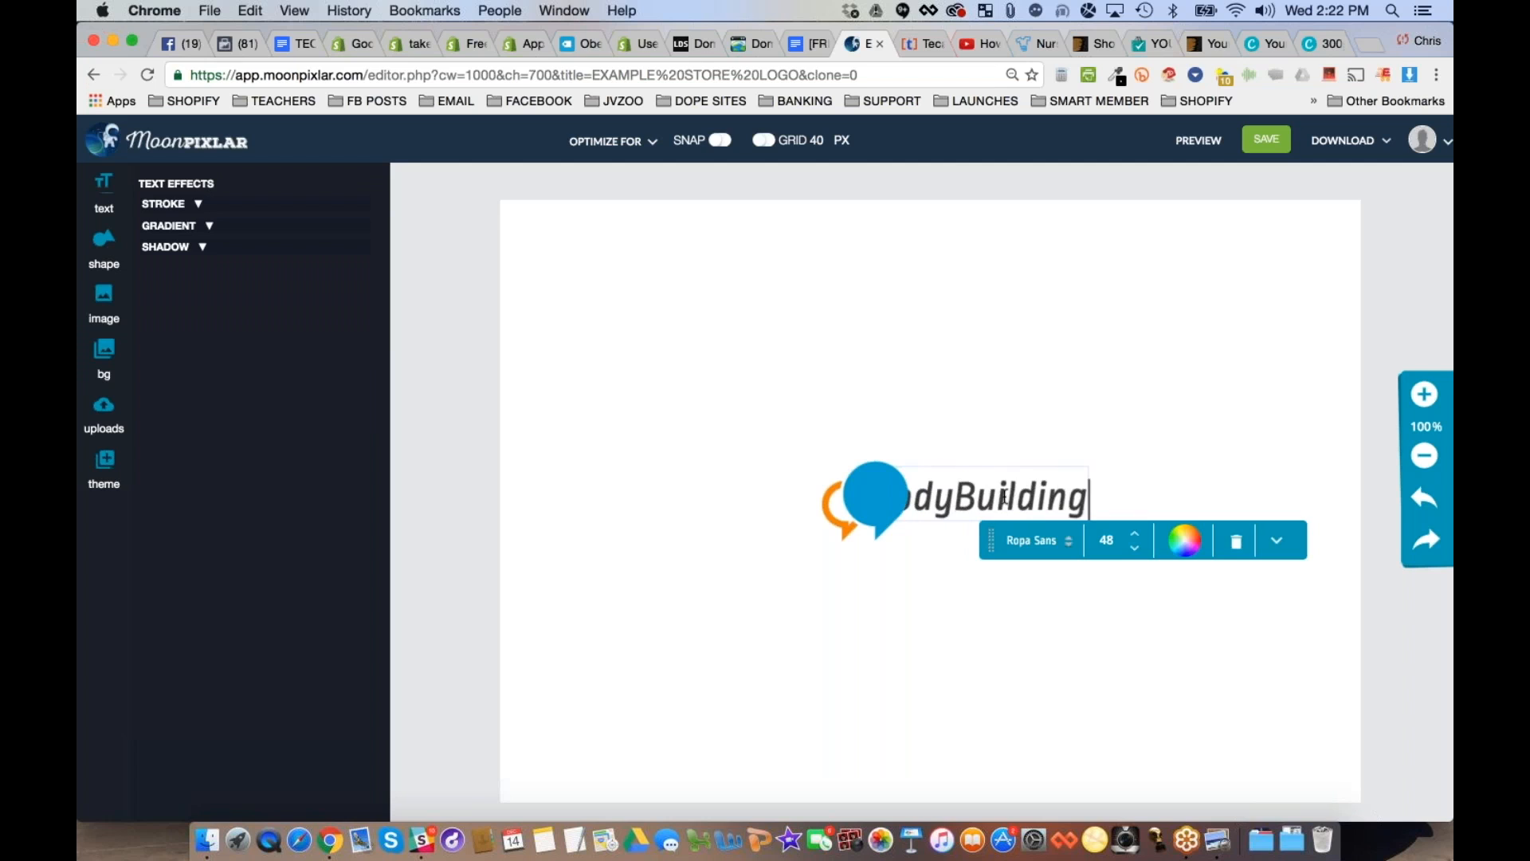
pyautogui.write('Advice')
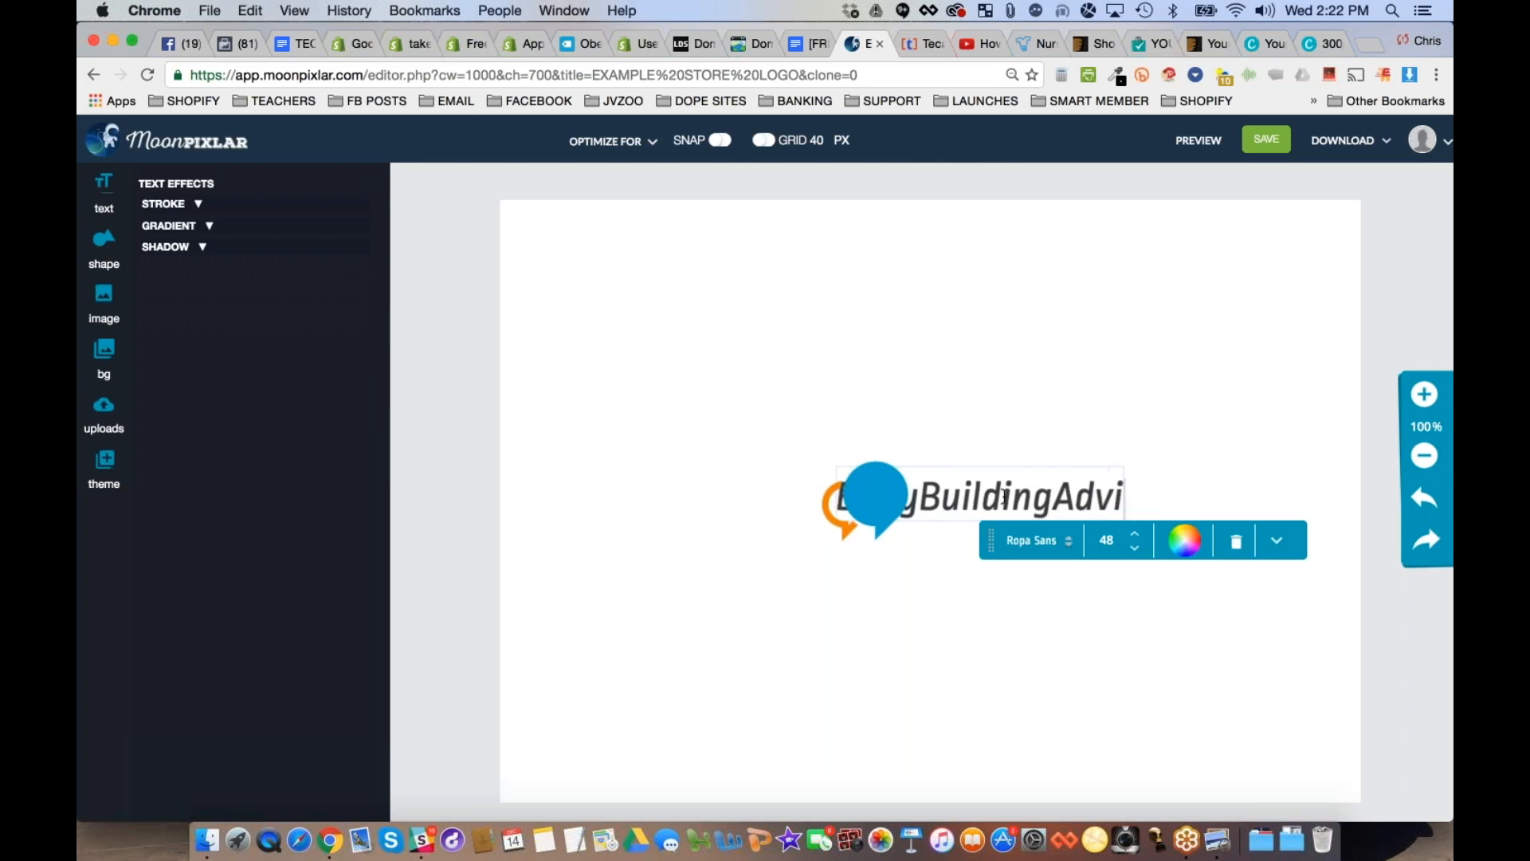
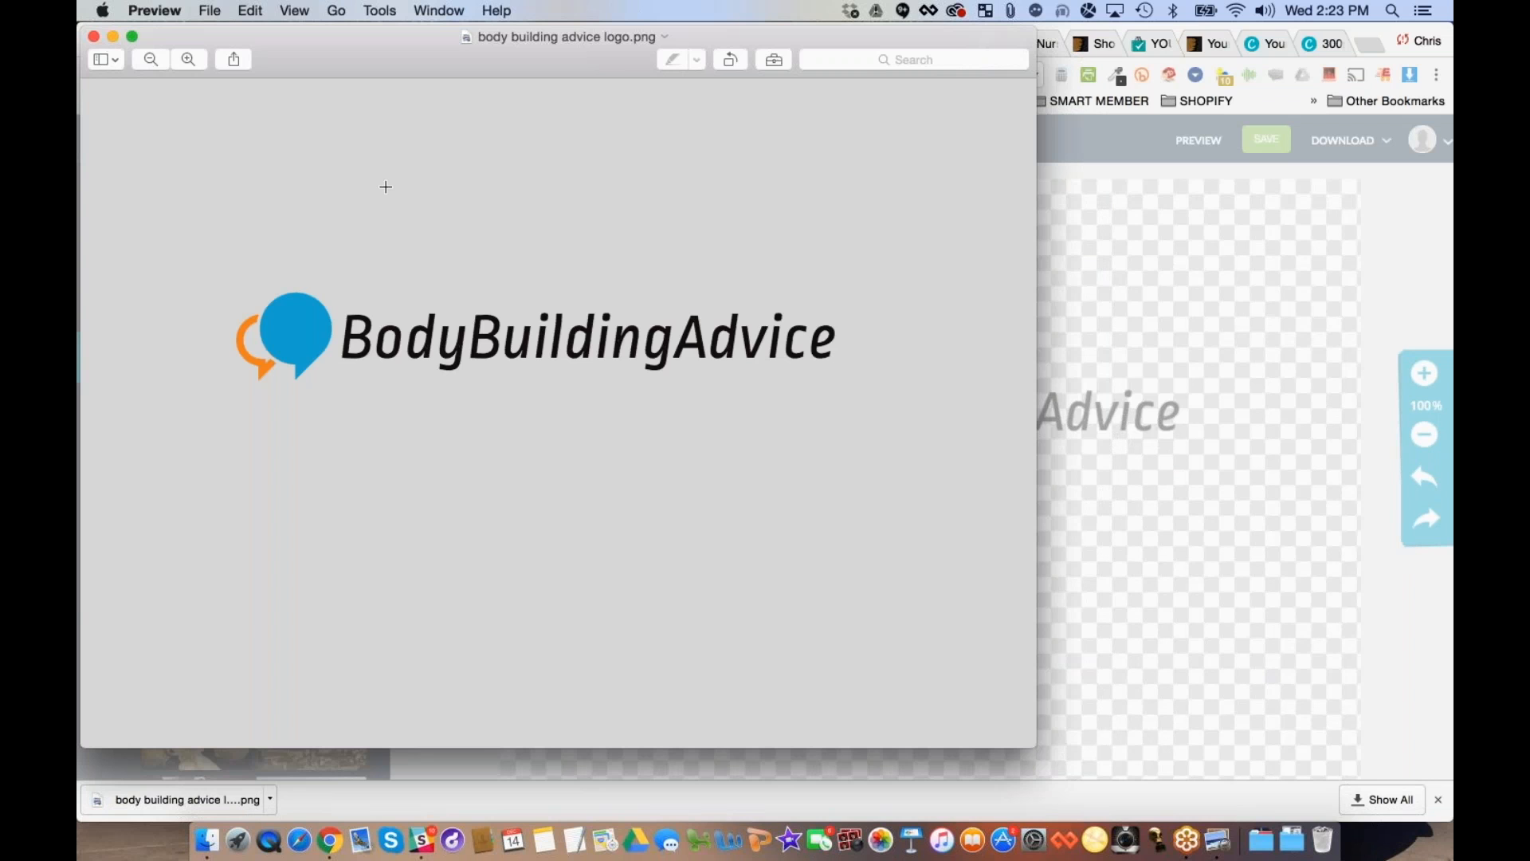
# - Crop the body building advice logo image tightly around the icon and text, about 670 × 119 pixels, save it and shorten the window
pyautogui.moveTo(573, 51)
pyautogui.mouseDown()
pyautogui.moveTo(642, 76)
pyautogui.moveTo(544, 52)
pyautogui.mouseUp()
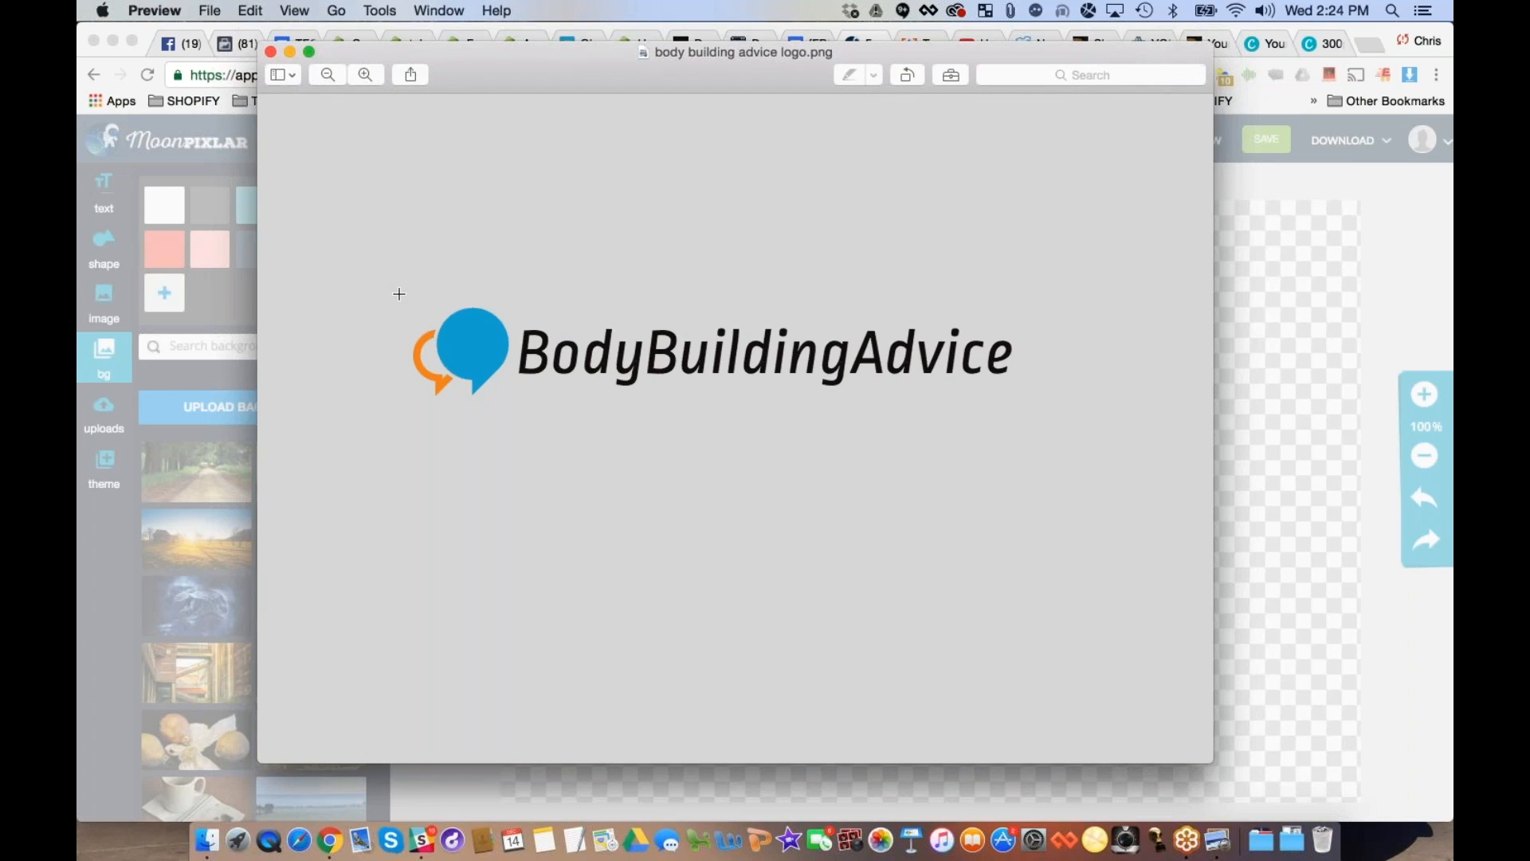
pyautogui.moveTo(399, 295); pyautogui.dragTo(1041, 408)
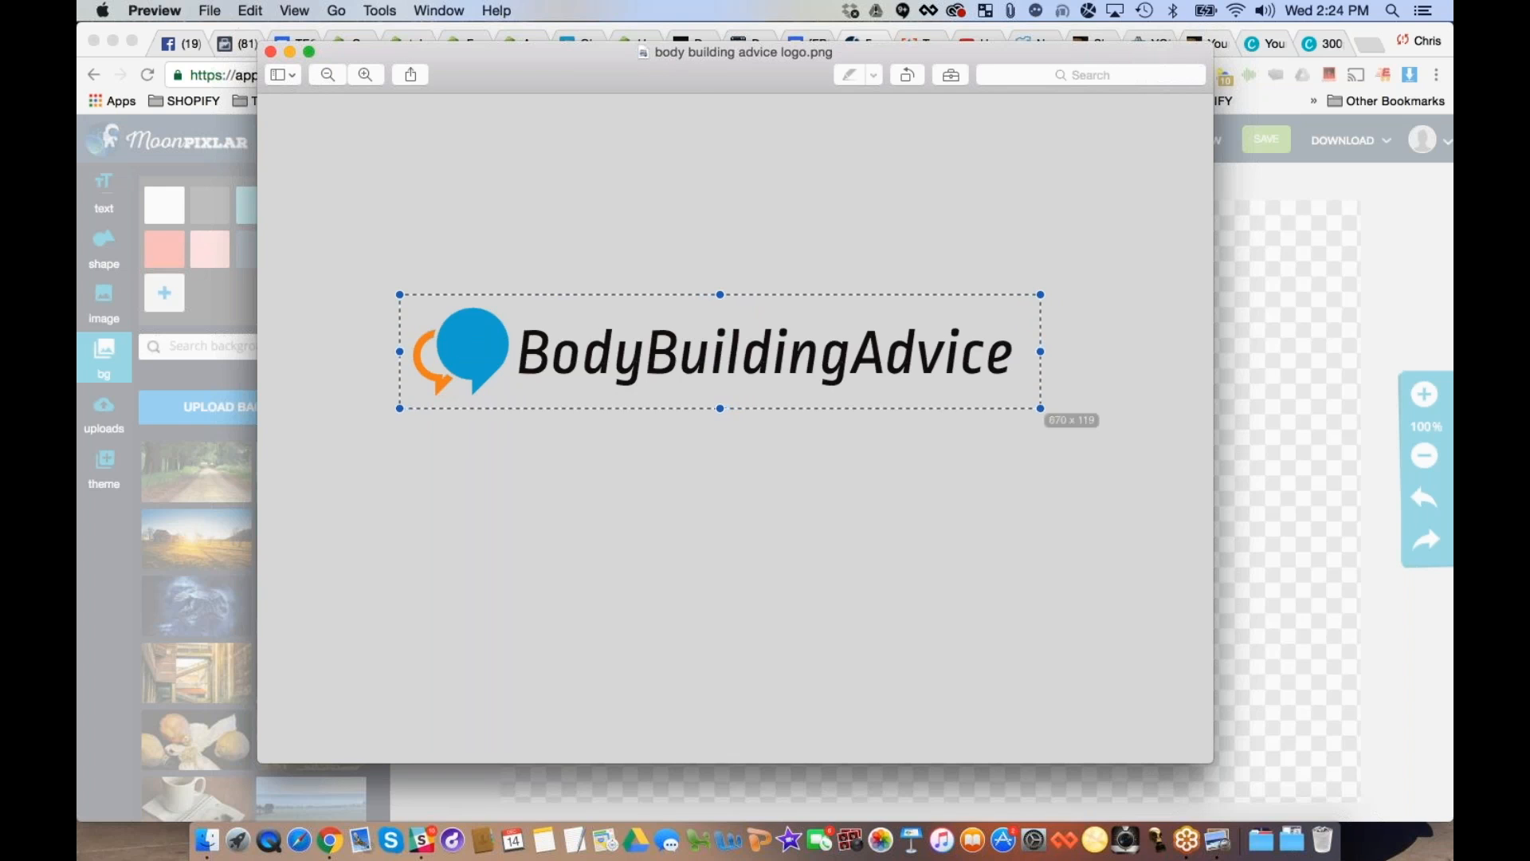
pyautogui.click(381, 10)
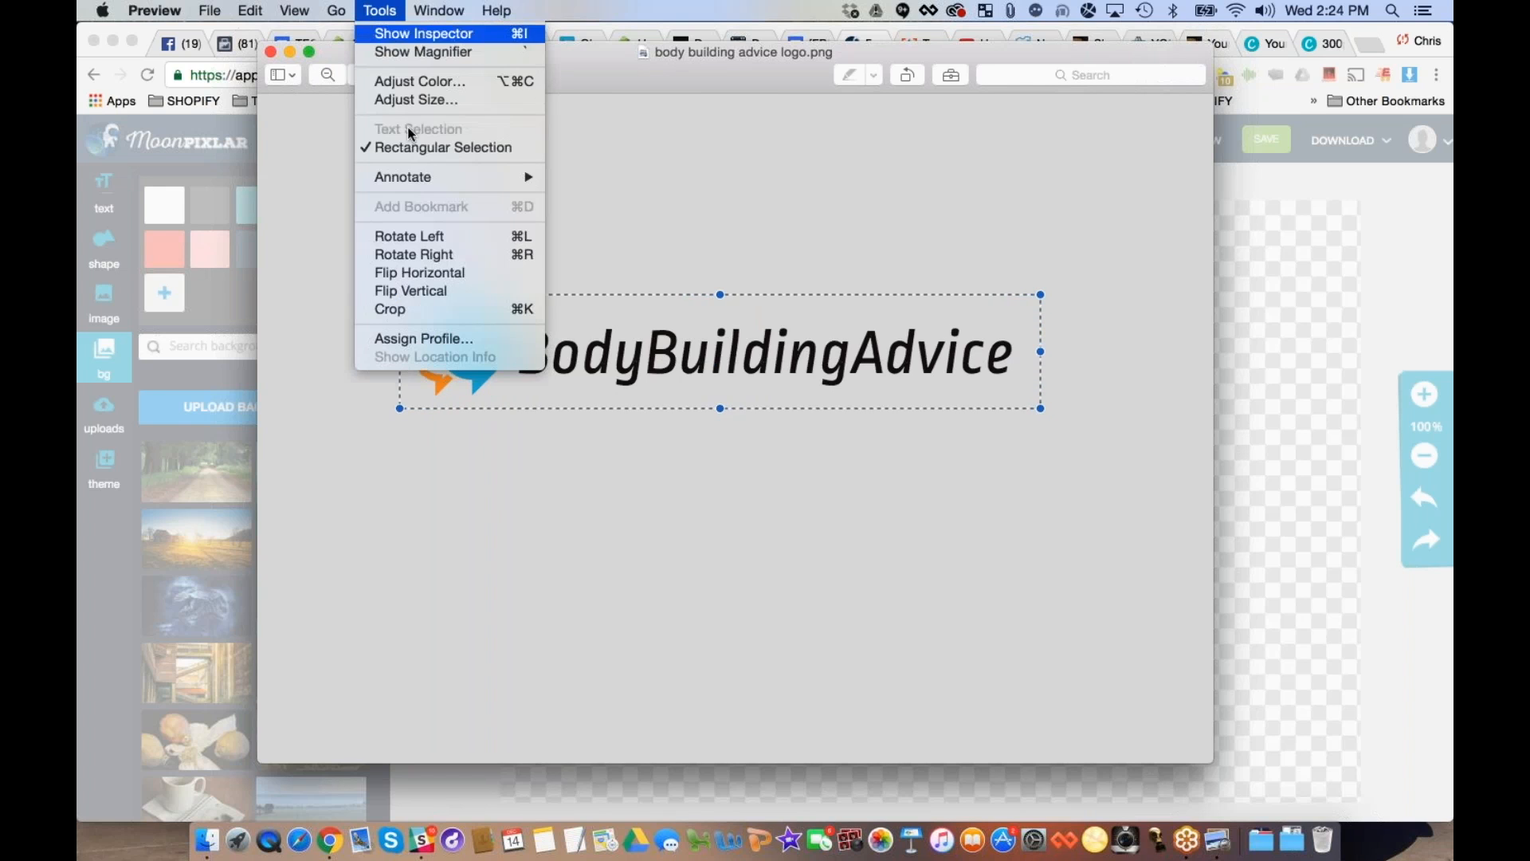
pyautogui.click(413, 316)
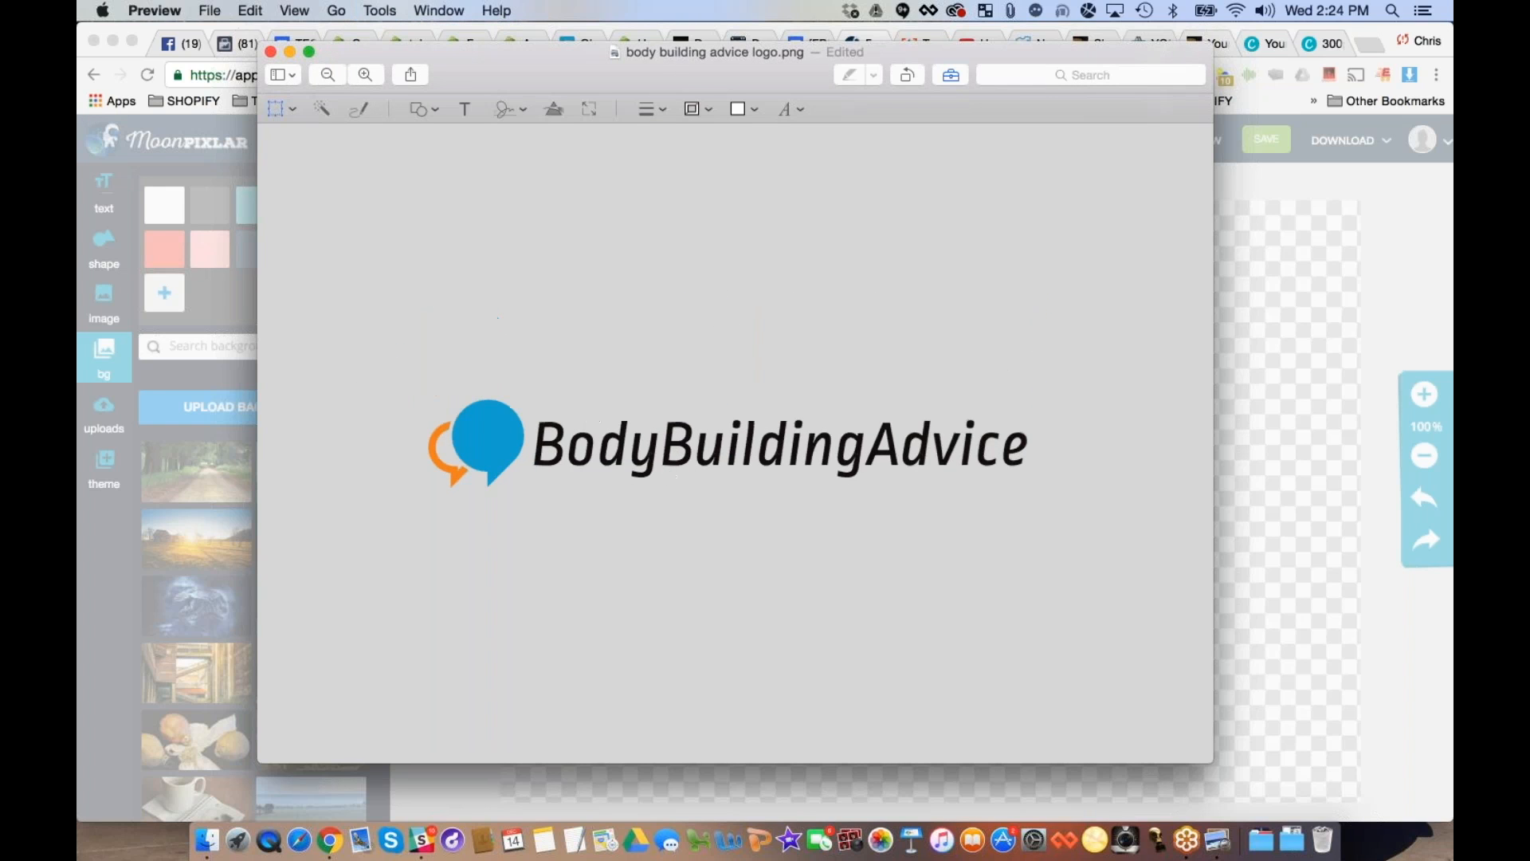
pyautogui.press('super+s')
pyautogui.moveTo(905, 763); pyautogui.dragTo(906, 256)
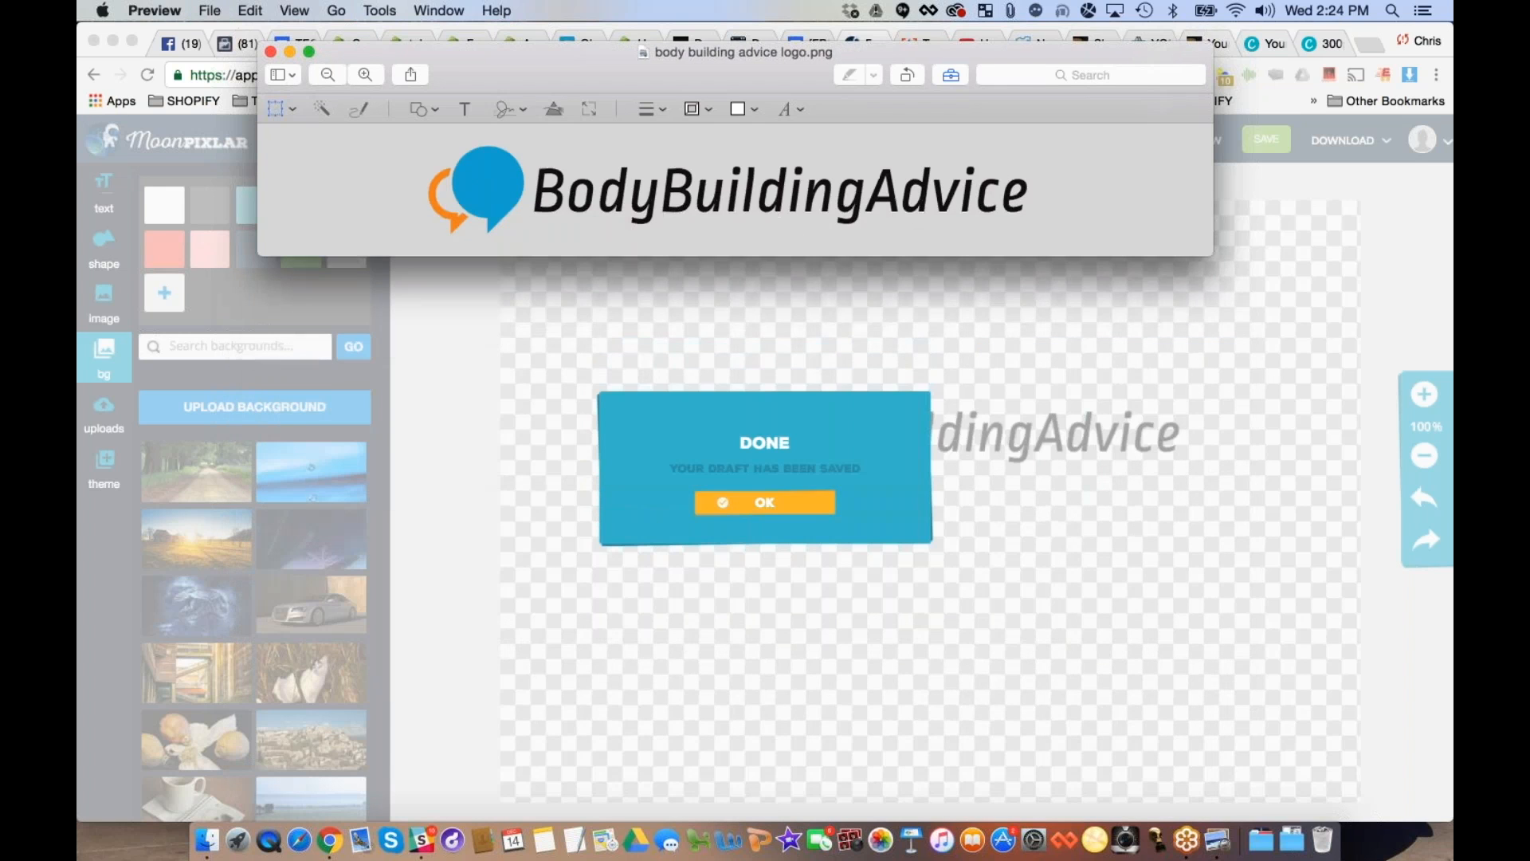
# - Switch to the Shopify theme editor in Chrome and open the Site logo settings
pyautogui.click(375, 380)
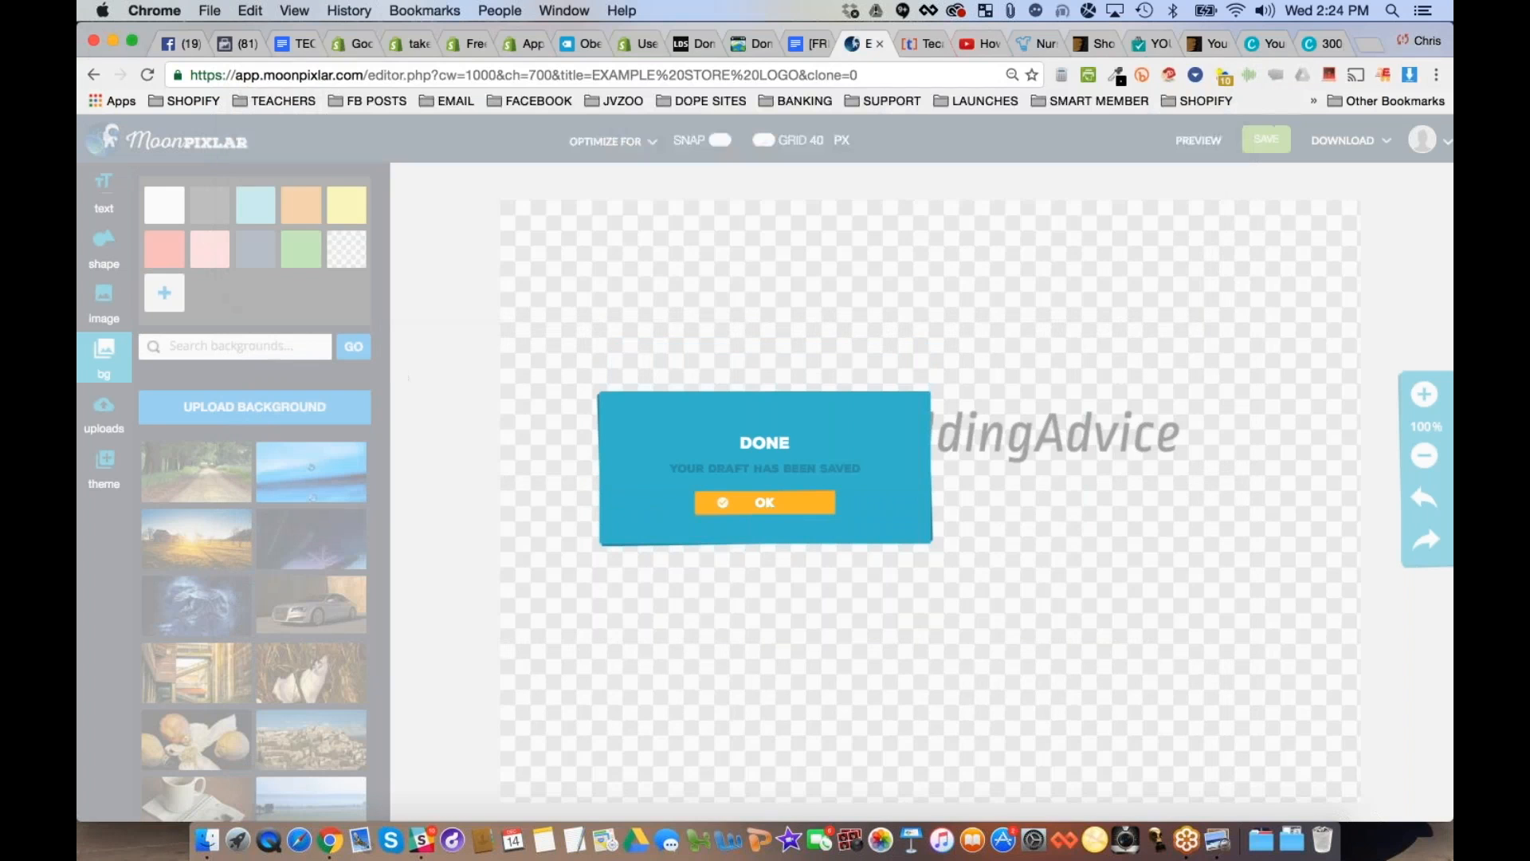
pyautogui.click(410, 43)
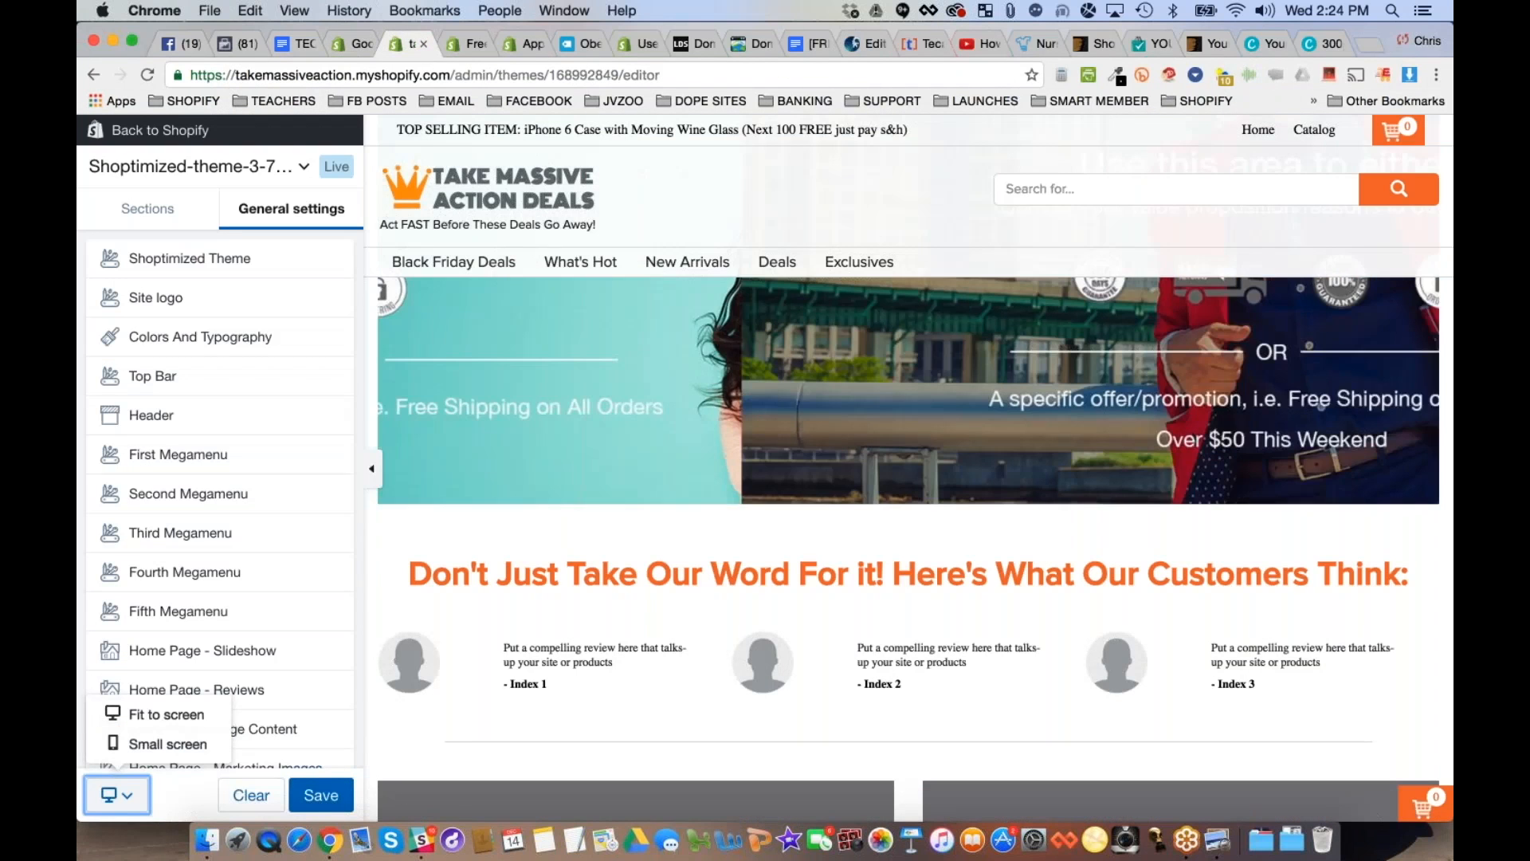
pyautogui.click(155, 297)
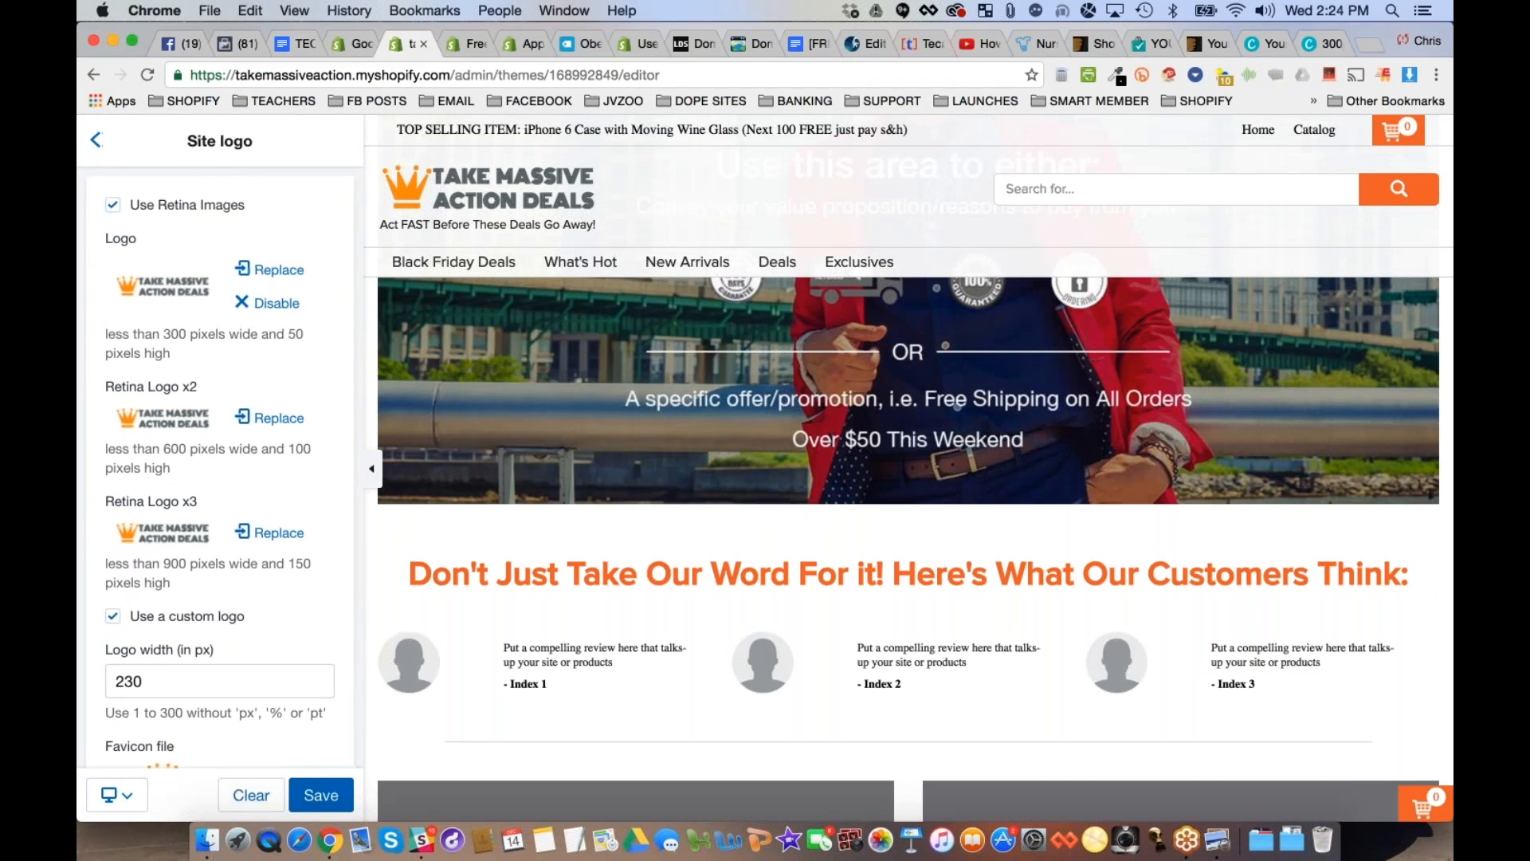
# - Replace the main store logo with "body building advice logo.png" from the Desktop, previewing the image before uploading it
pyautogui.click(276, 271)
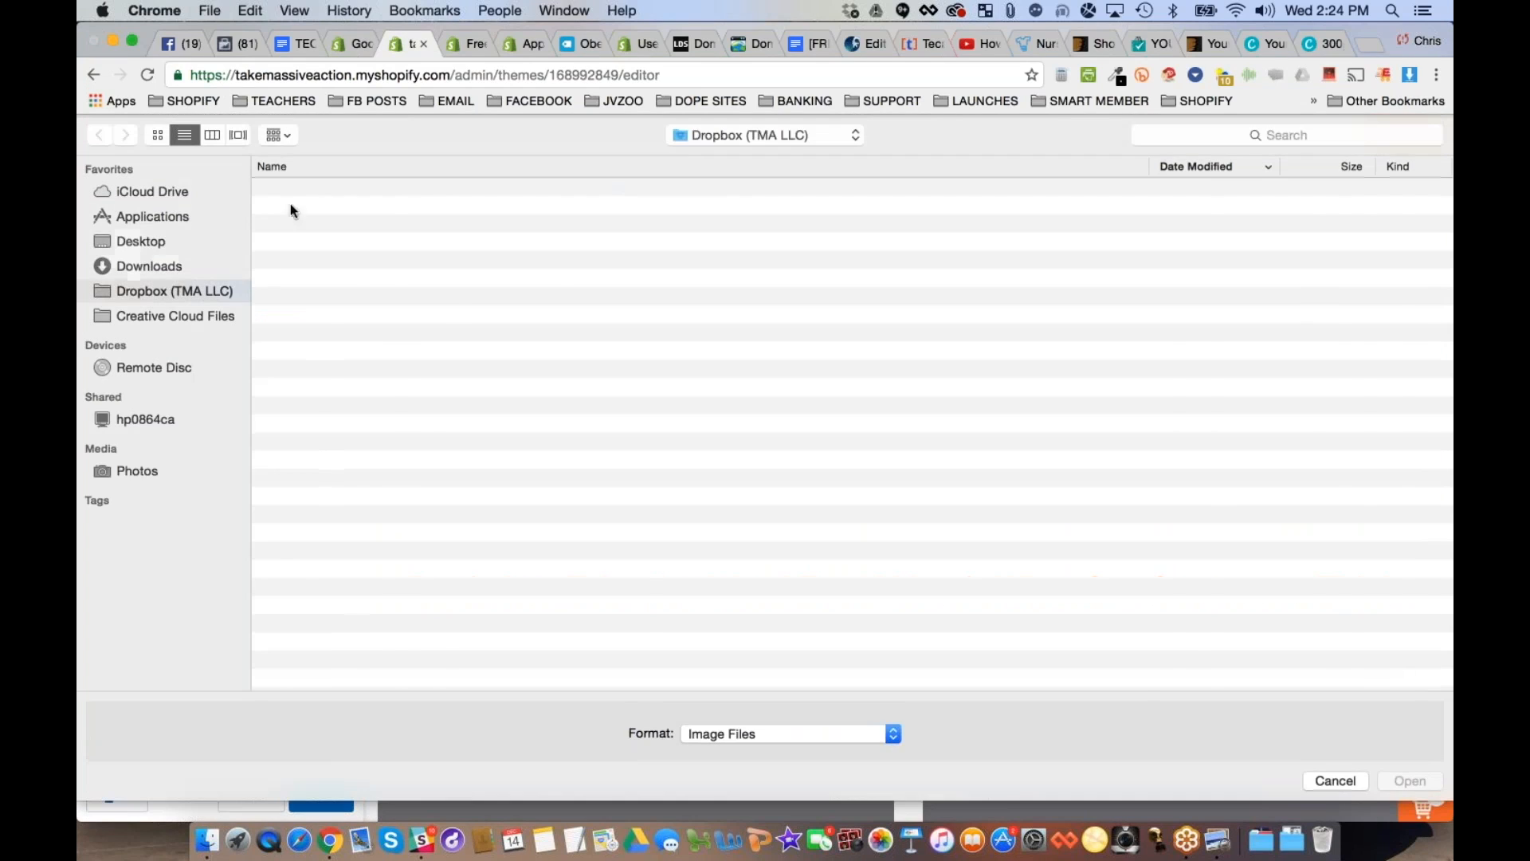
pyautogui.click(146, 241)
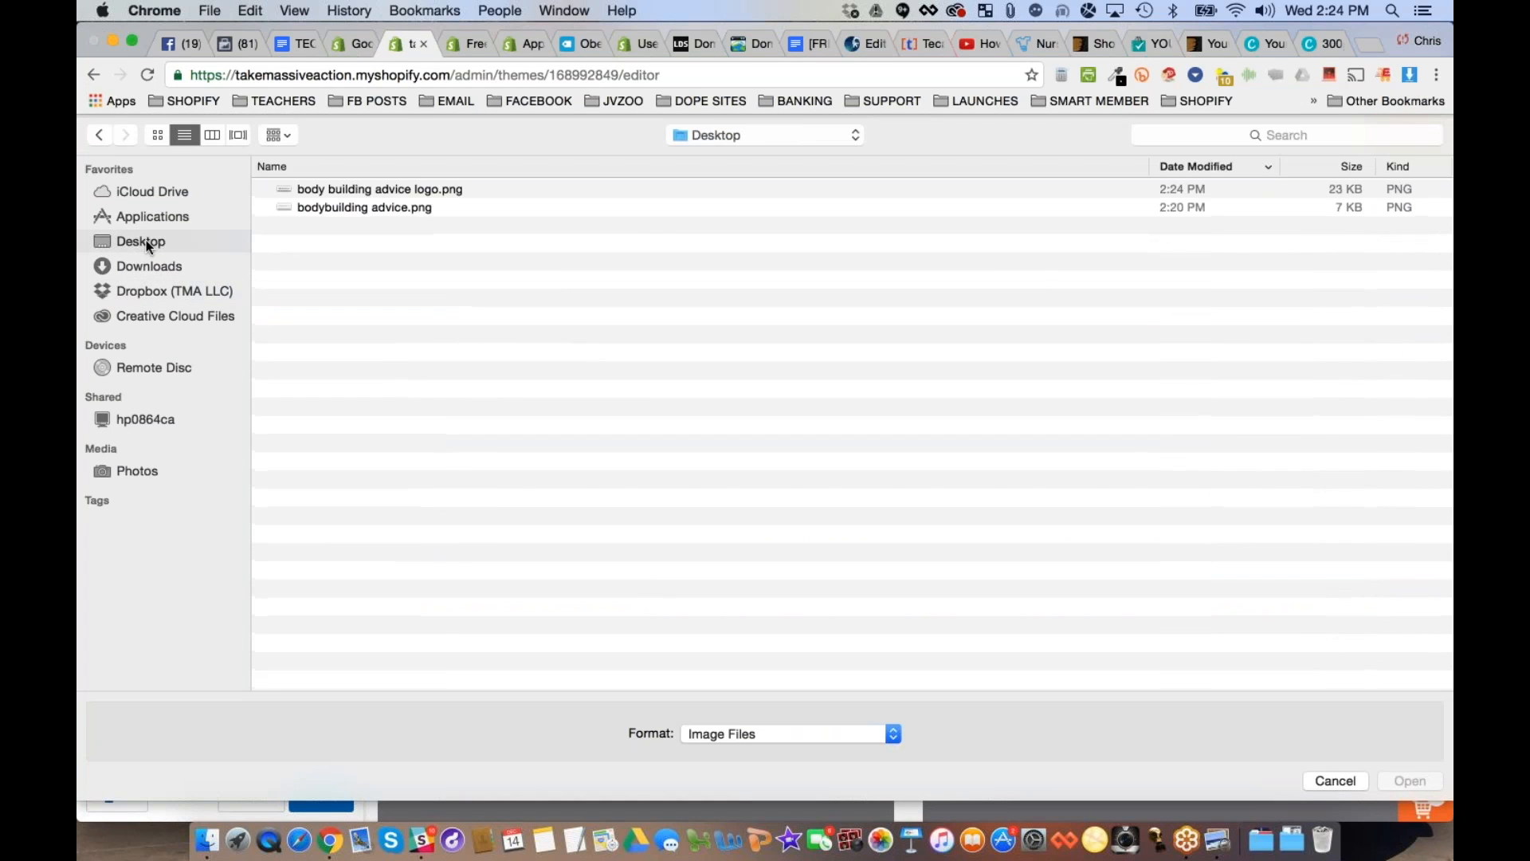
pyautogui.click(395, 186)
pyautogui.press('space')
pyautogui.press('Down')
pyautogui.press('Up')
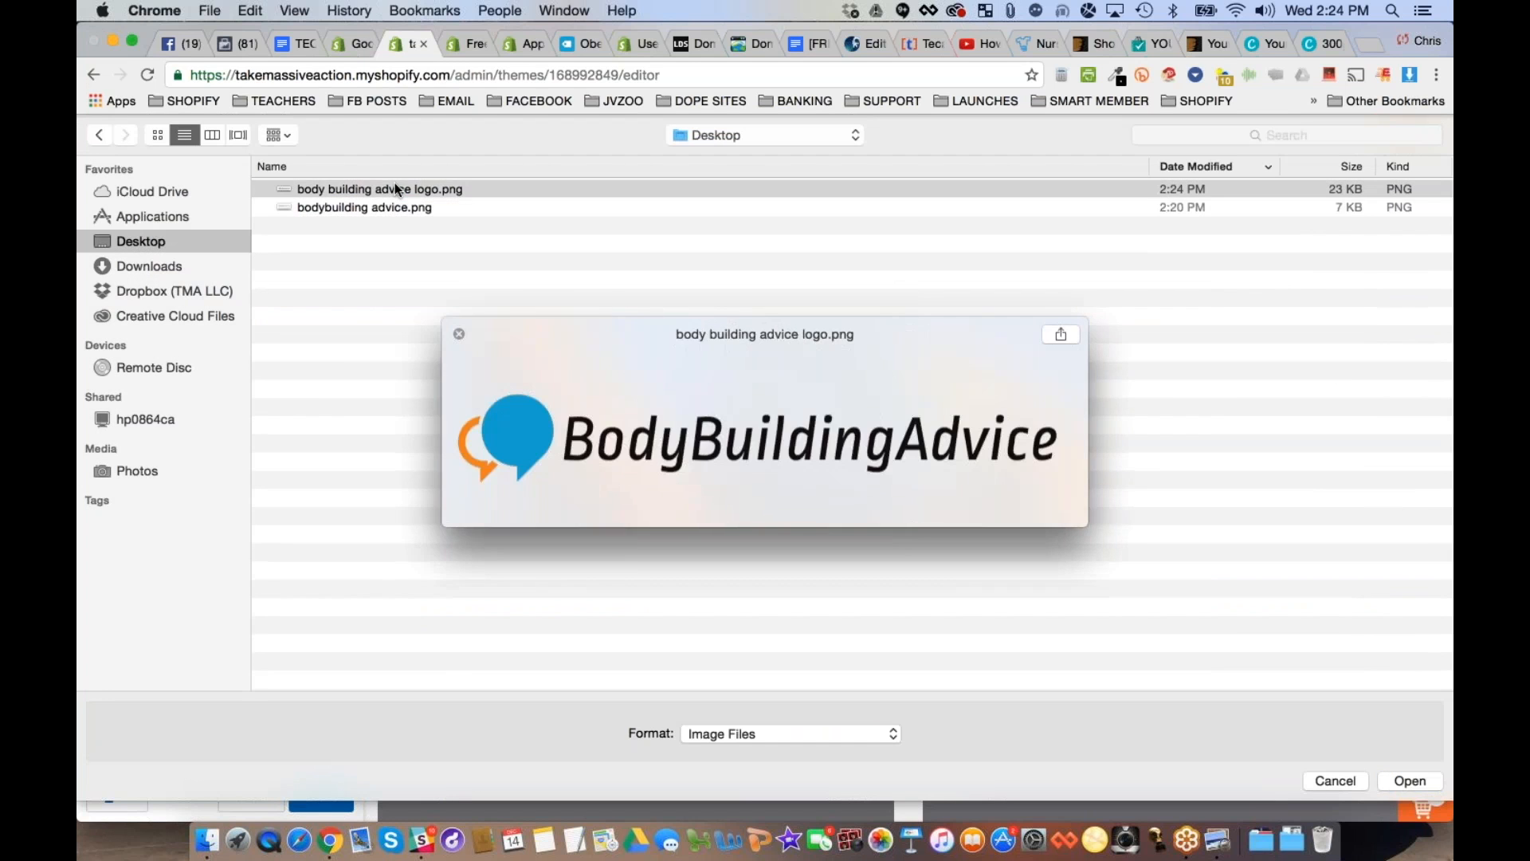
pyautogui.press('space')
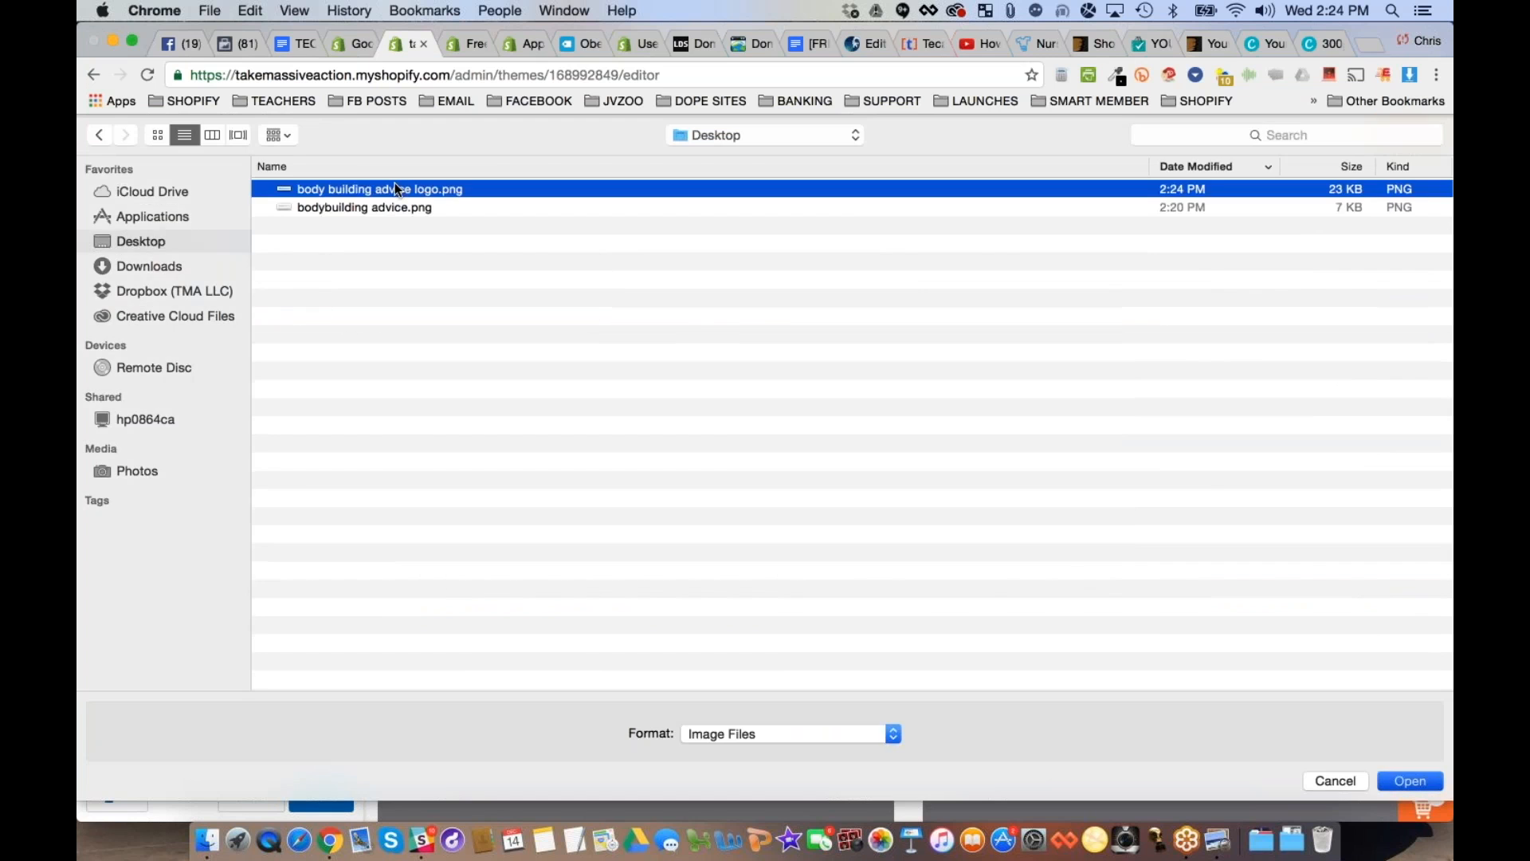
pyautogui.press('Return')
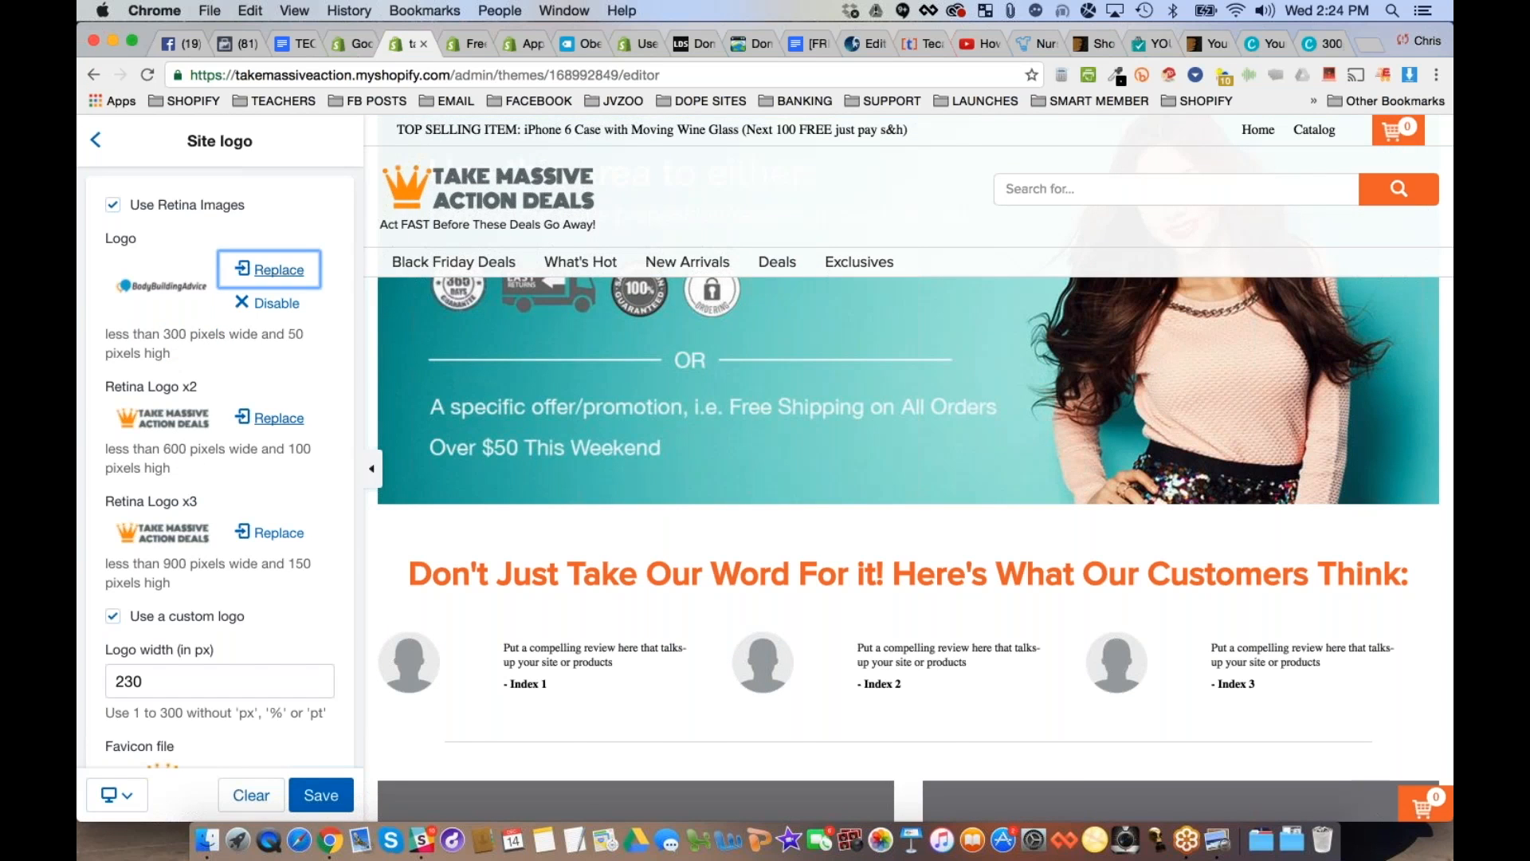
# - Replace the Retina Logo x2 and Retina Logo x3 images with "body building advice logo.png"
pyautogui.click(275, 418)
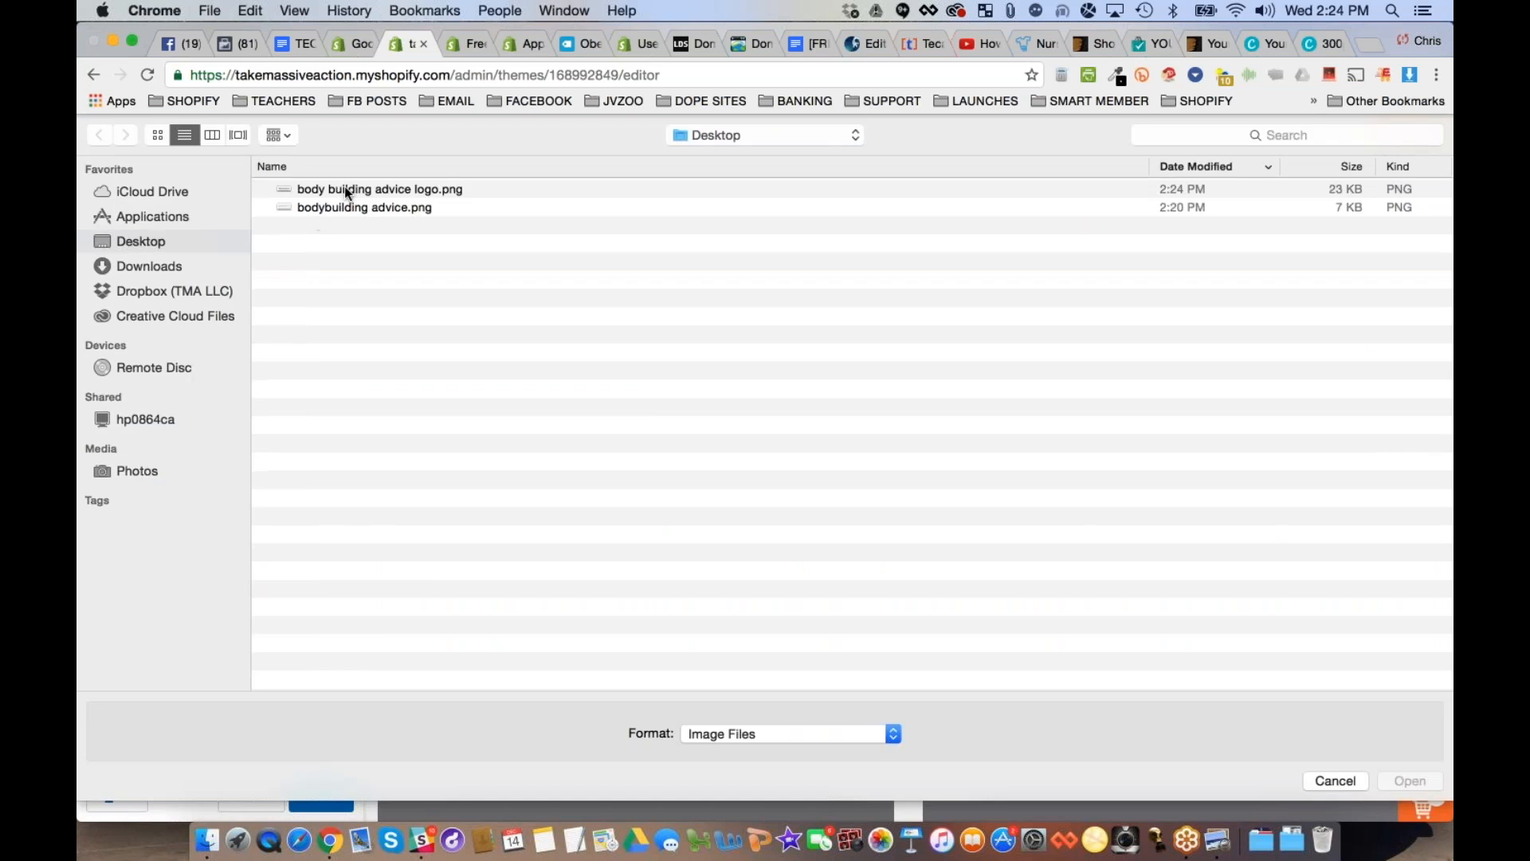
pyautogui.doubleClick(348, 190)
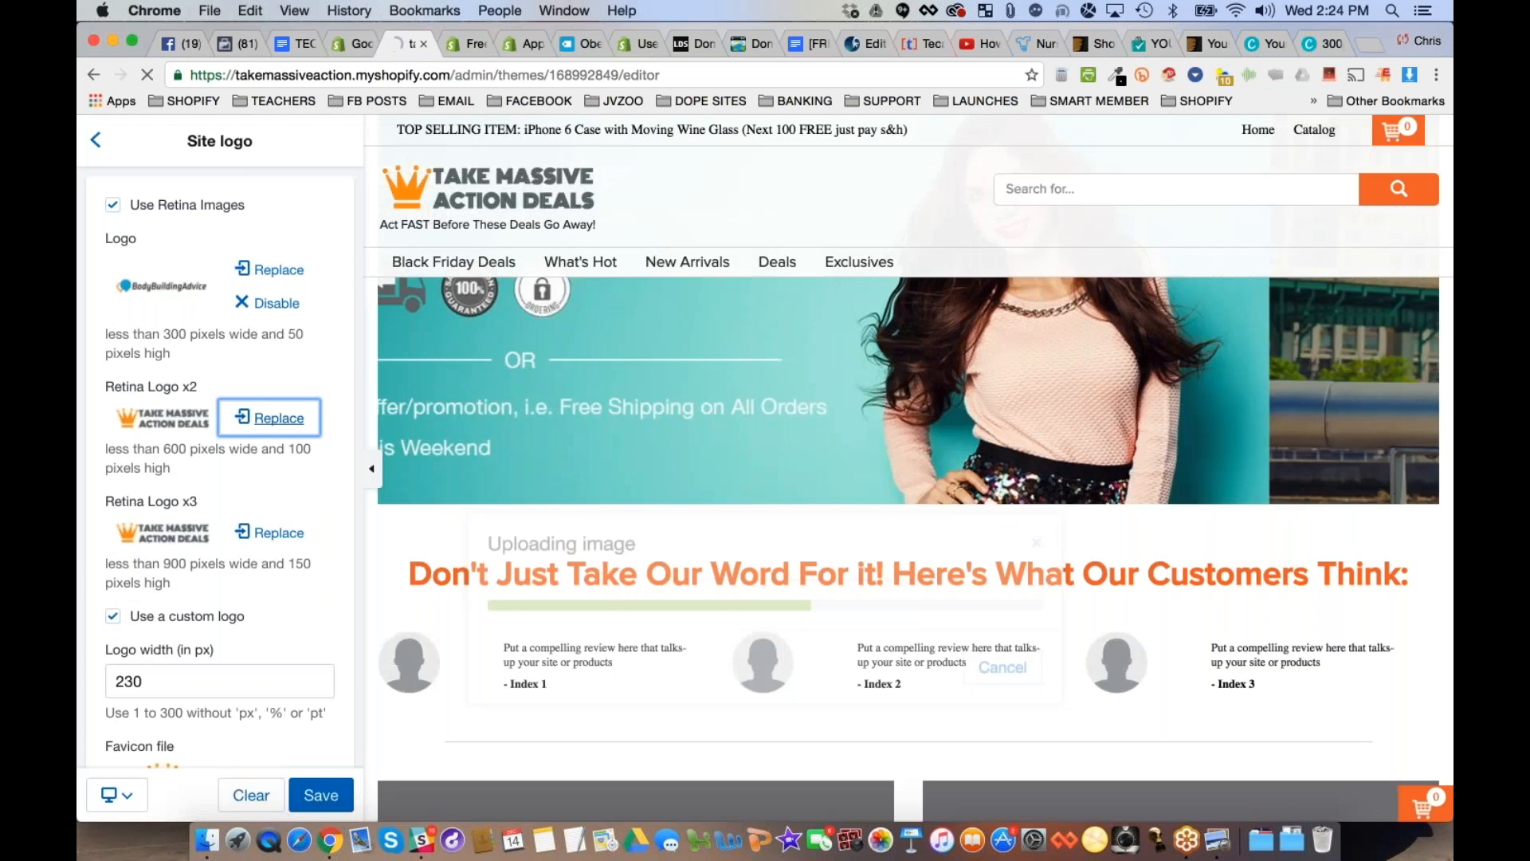
pyautogui.click(278, 534)
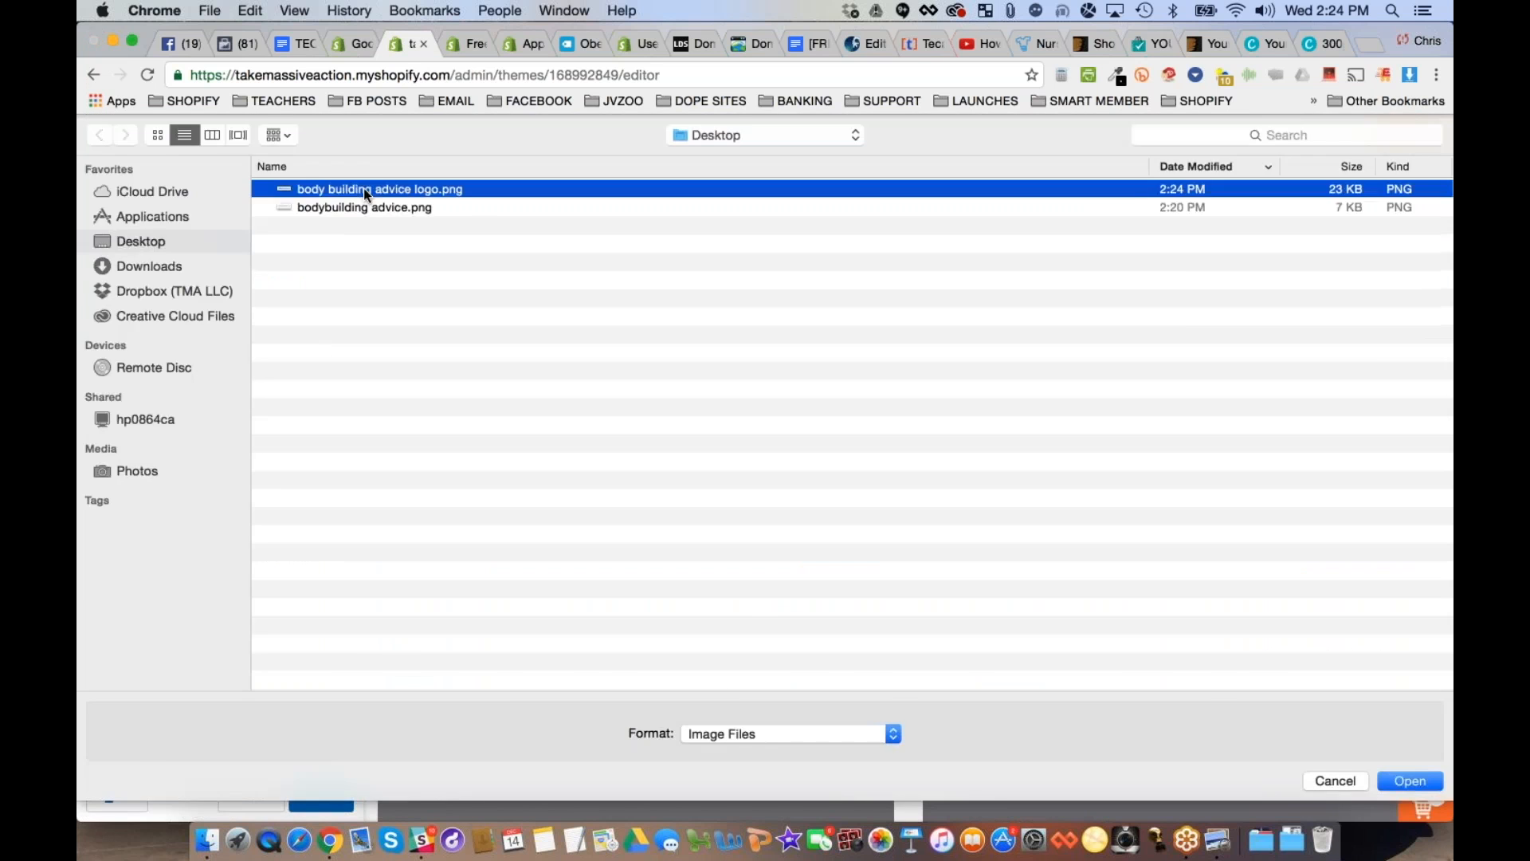
pyautogui.doubleClick(363, 188)
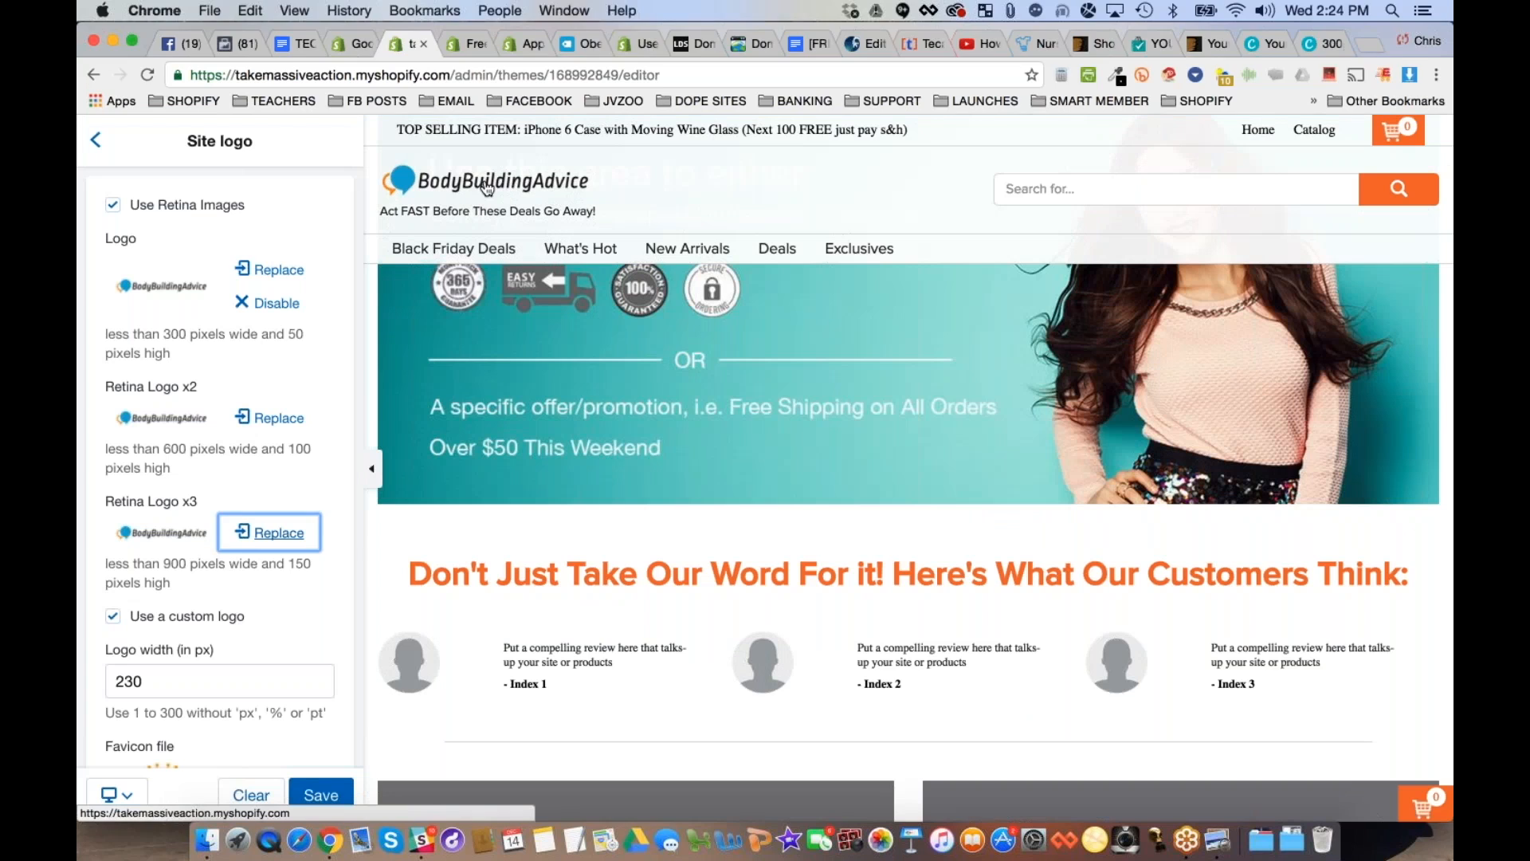
# - Open "body building advice logo.png" from the Desktop folder in Preview
pyautogui.press('super+Tab')
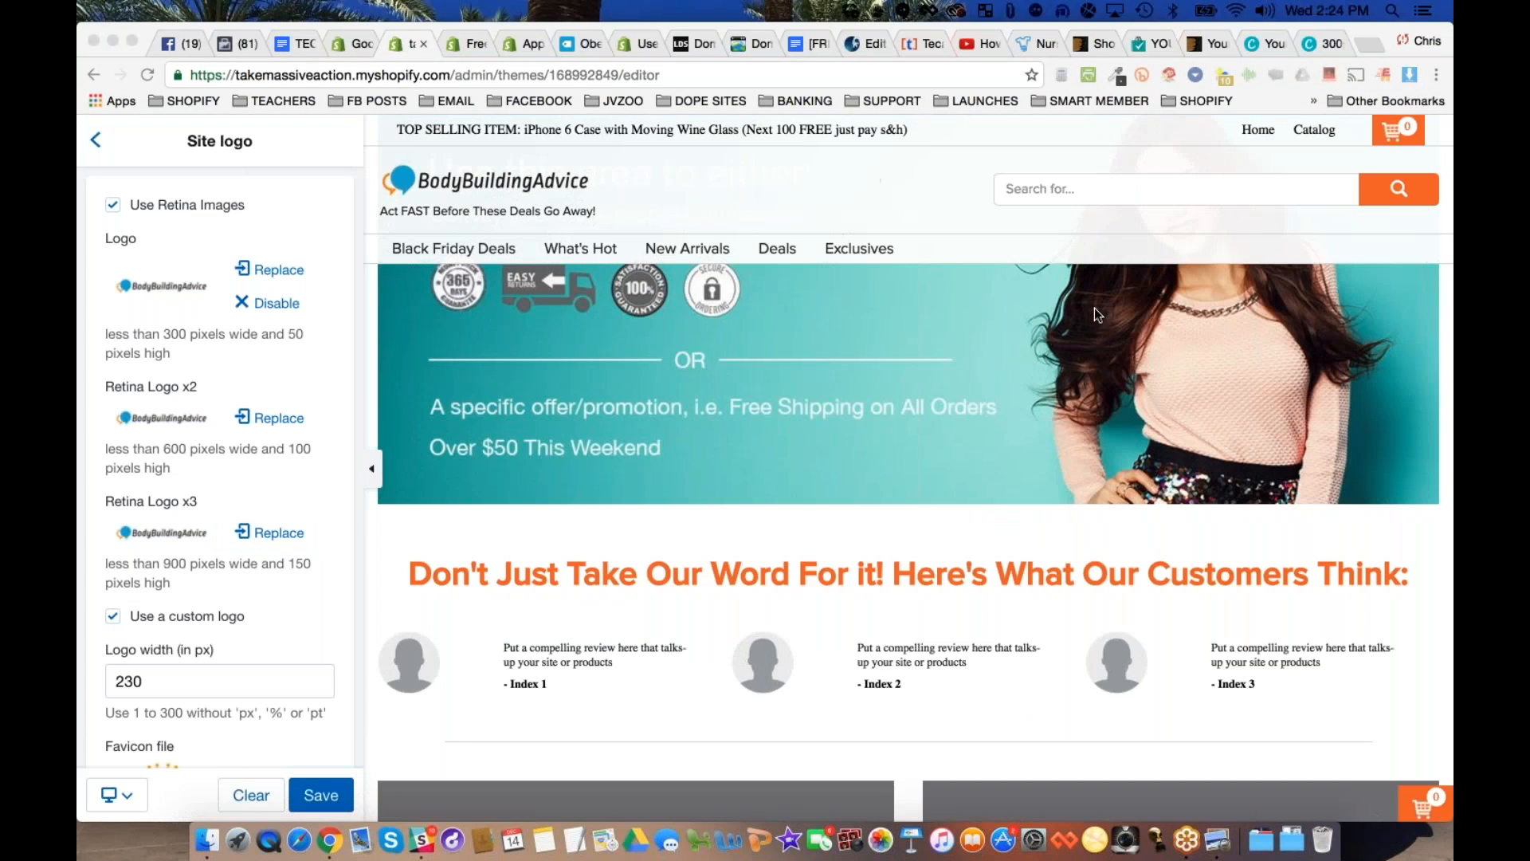
pyautogui.scroll(-1, 161, 641)
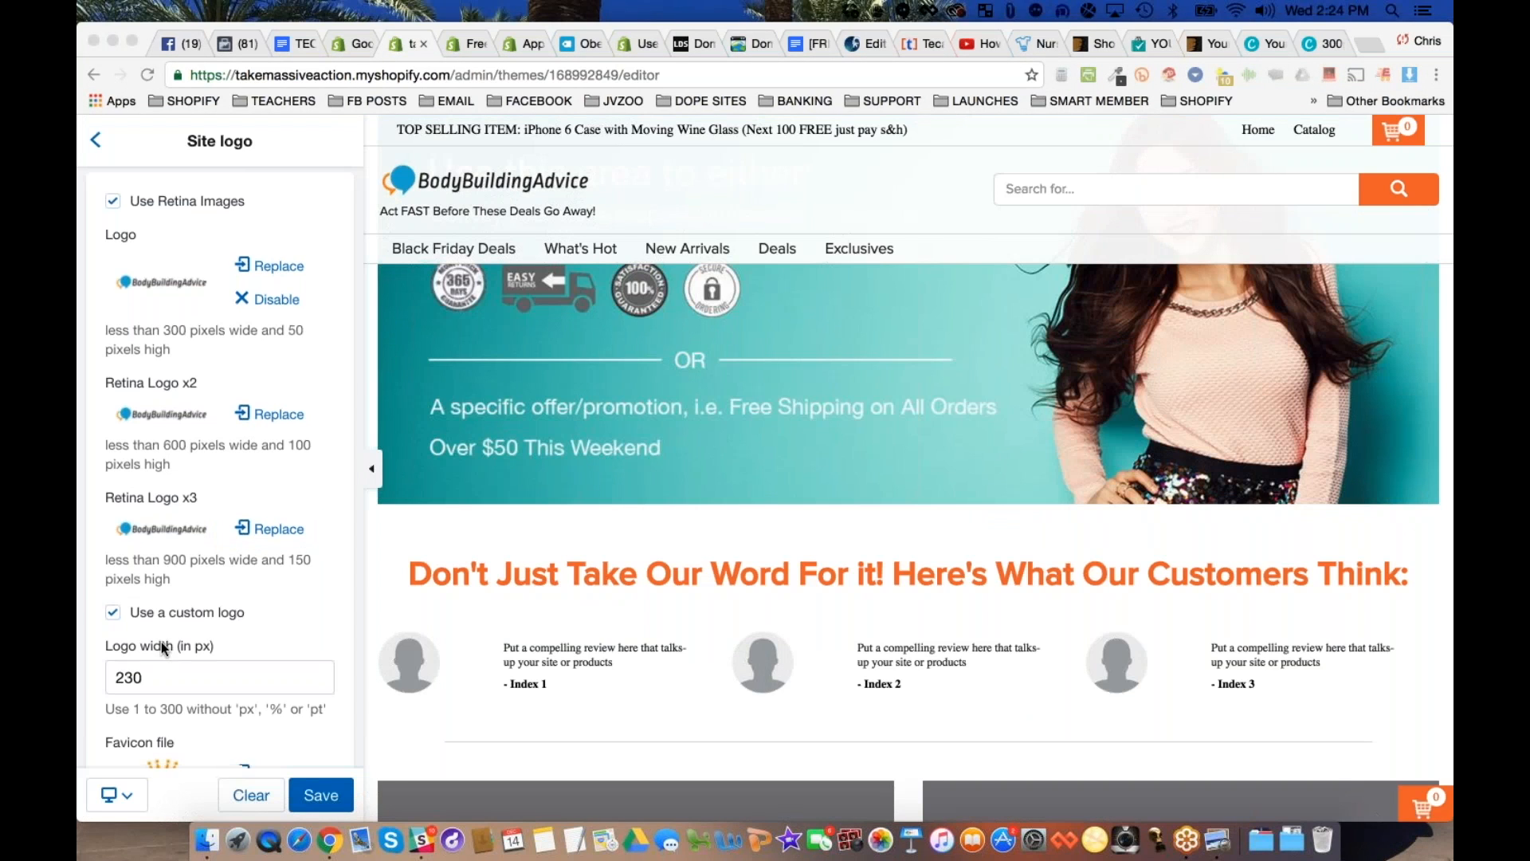
pyautogui.scroll(-3, 161, 642)
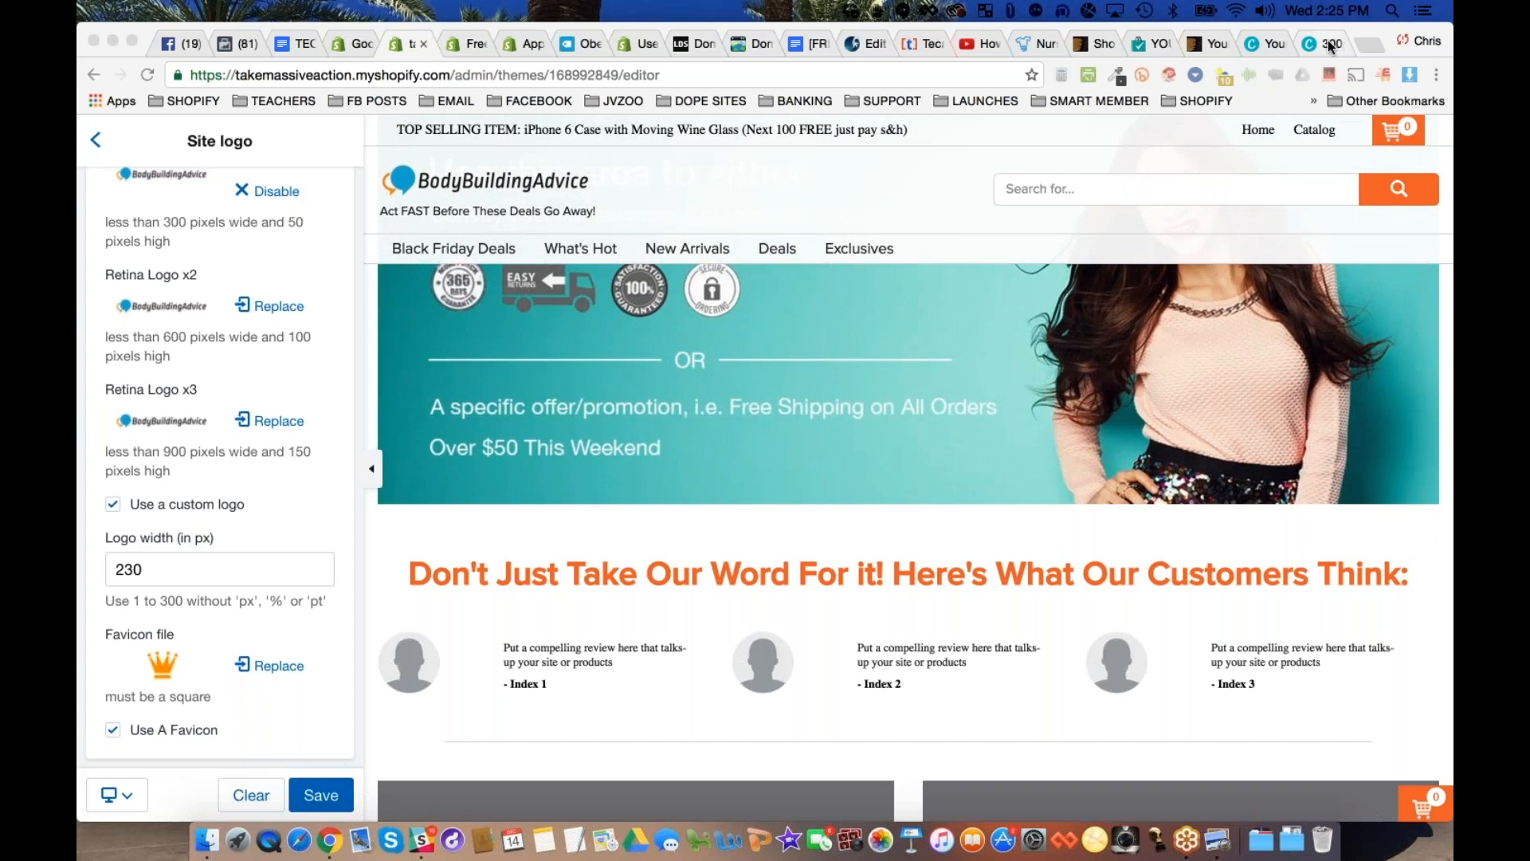
pyautogui.click(208, 839)
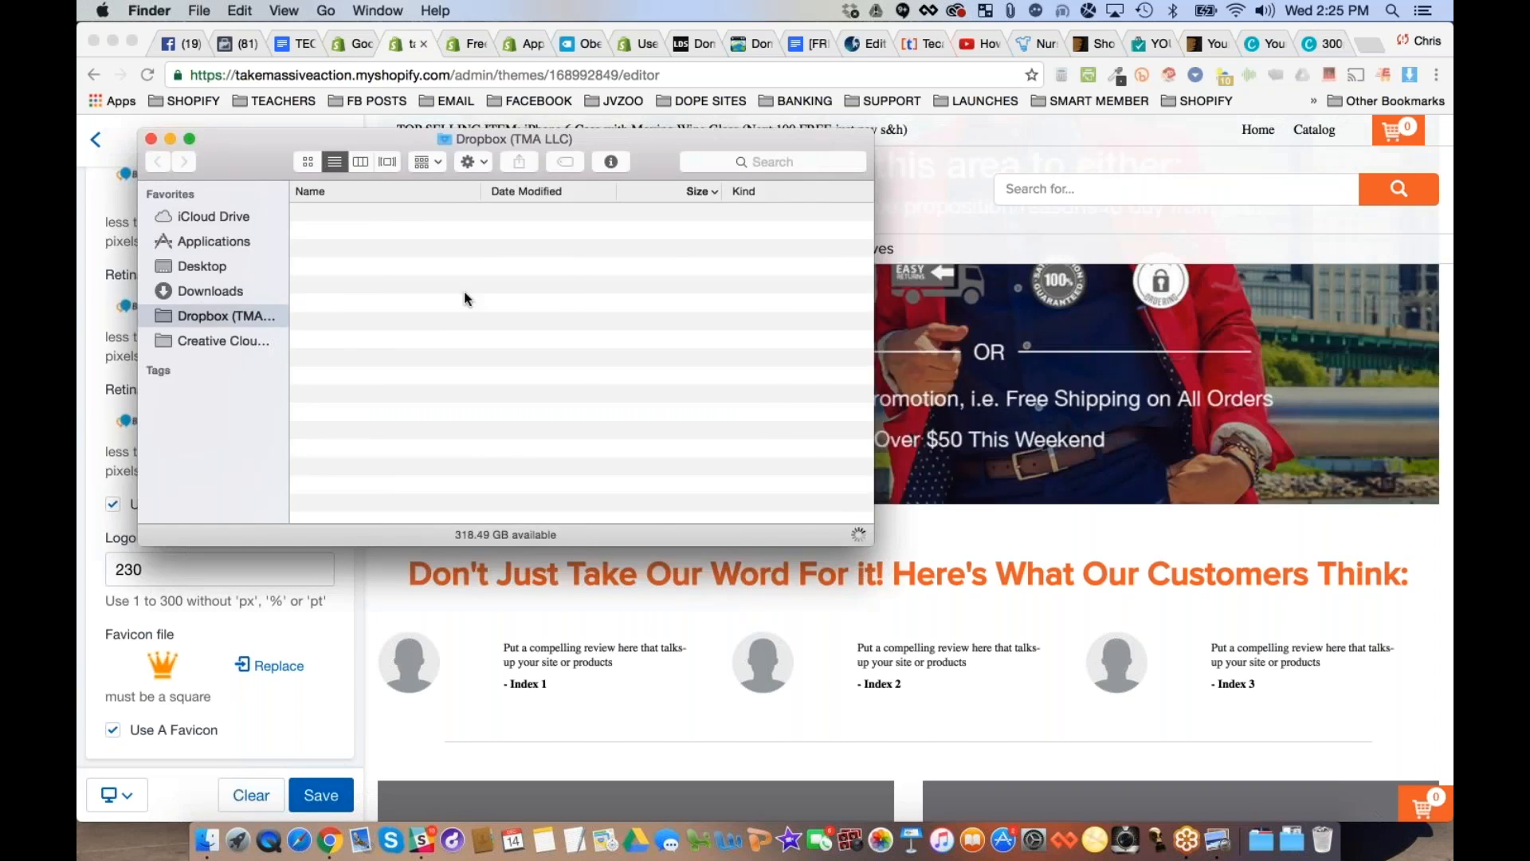
pyautogui.click(201, 266)
pyautogui.doubleClick(391, 217)
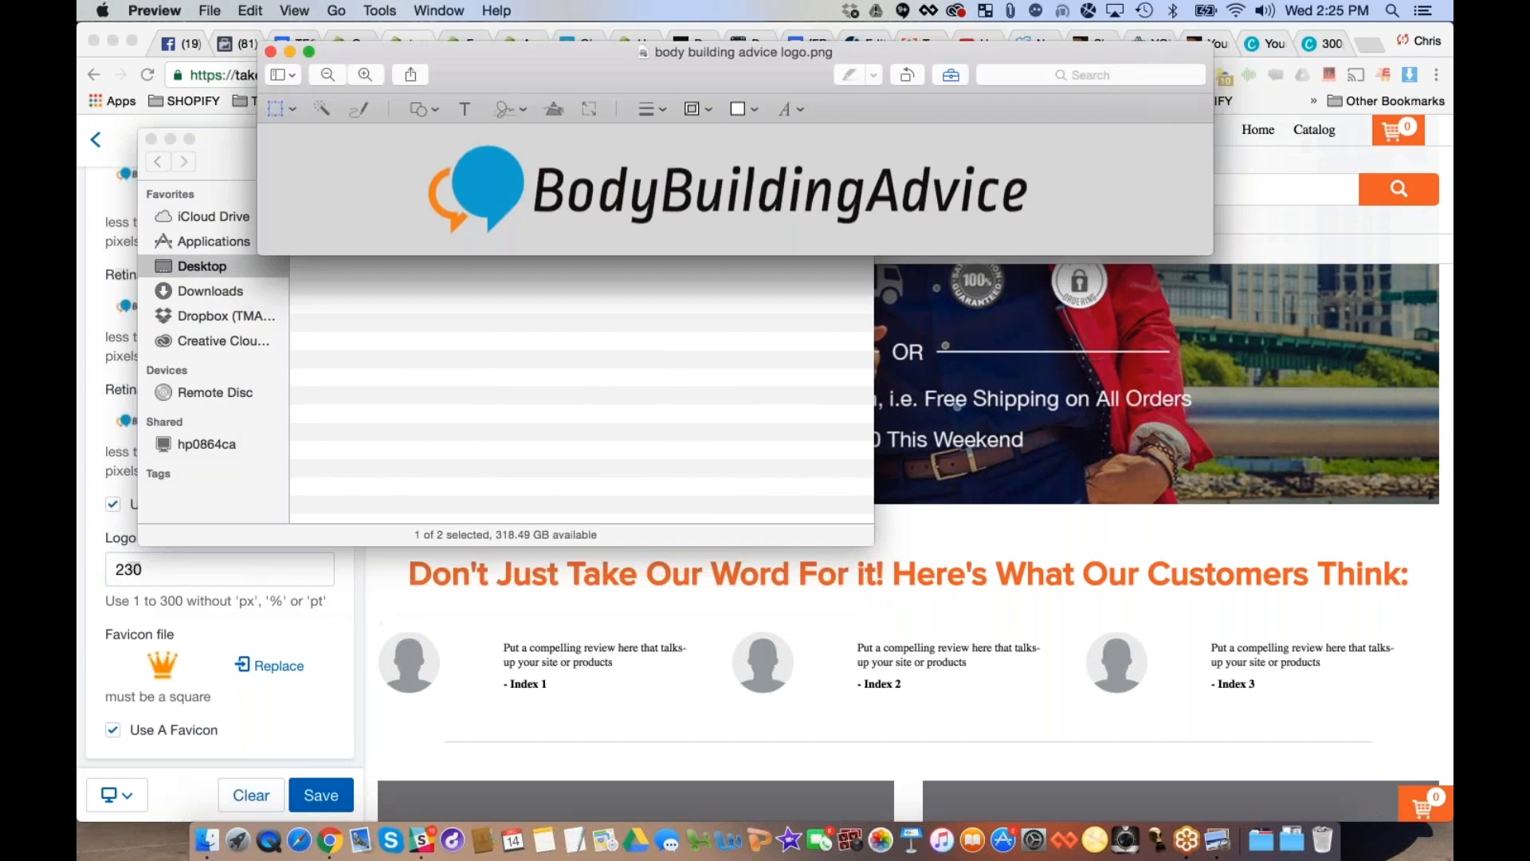
# - Crop the logo image down to a roughly square area containing only the blue and orange speech bubble icon
pyautogui.moveTo(421, 137); pyautogui.dragTo(531, 241)
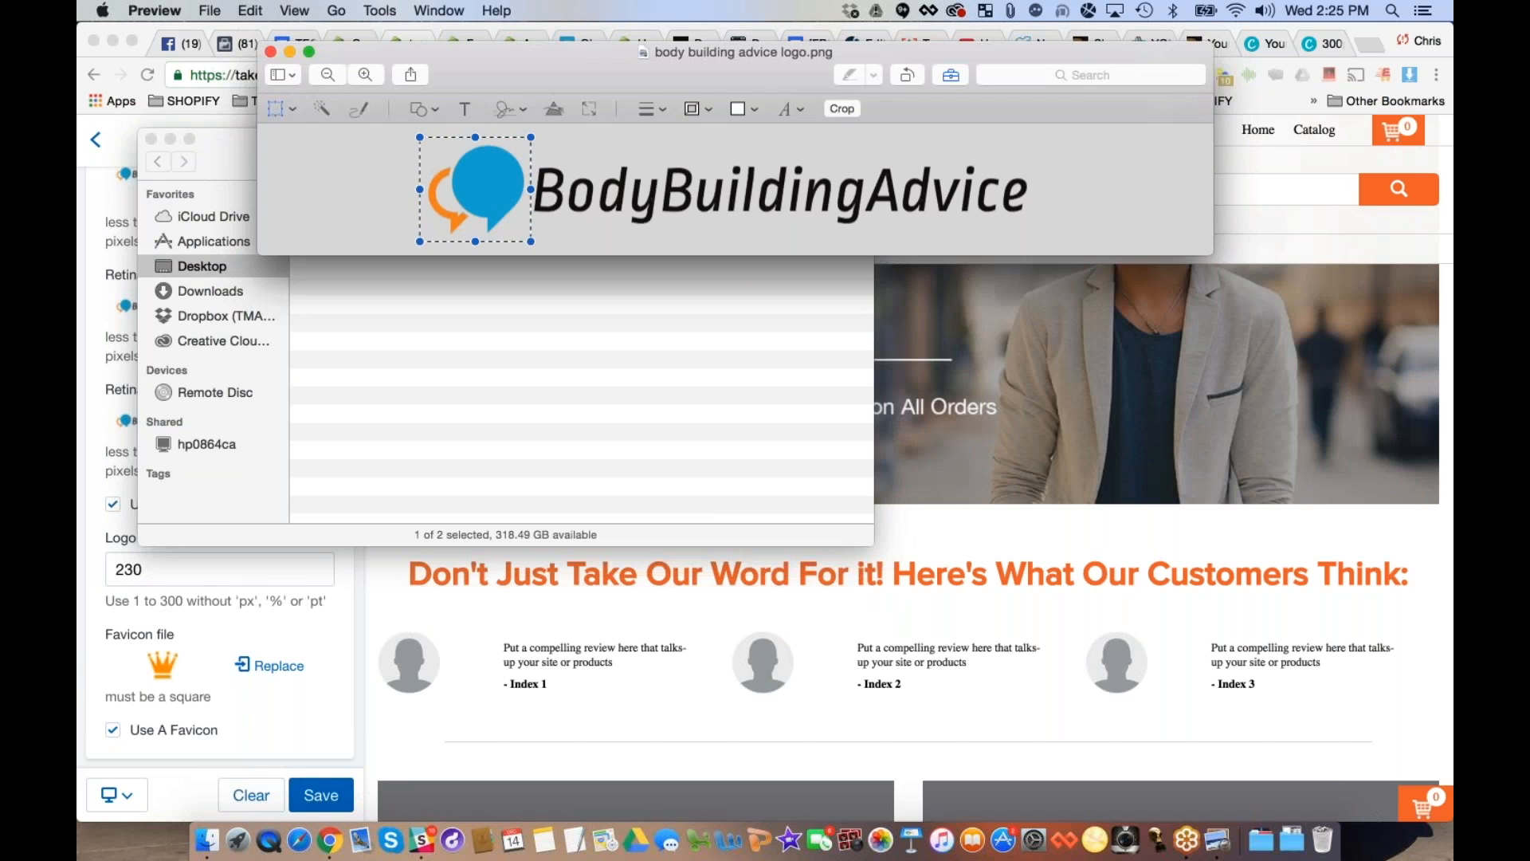
pyautogui.click(380, 10)
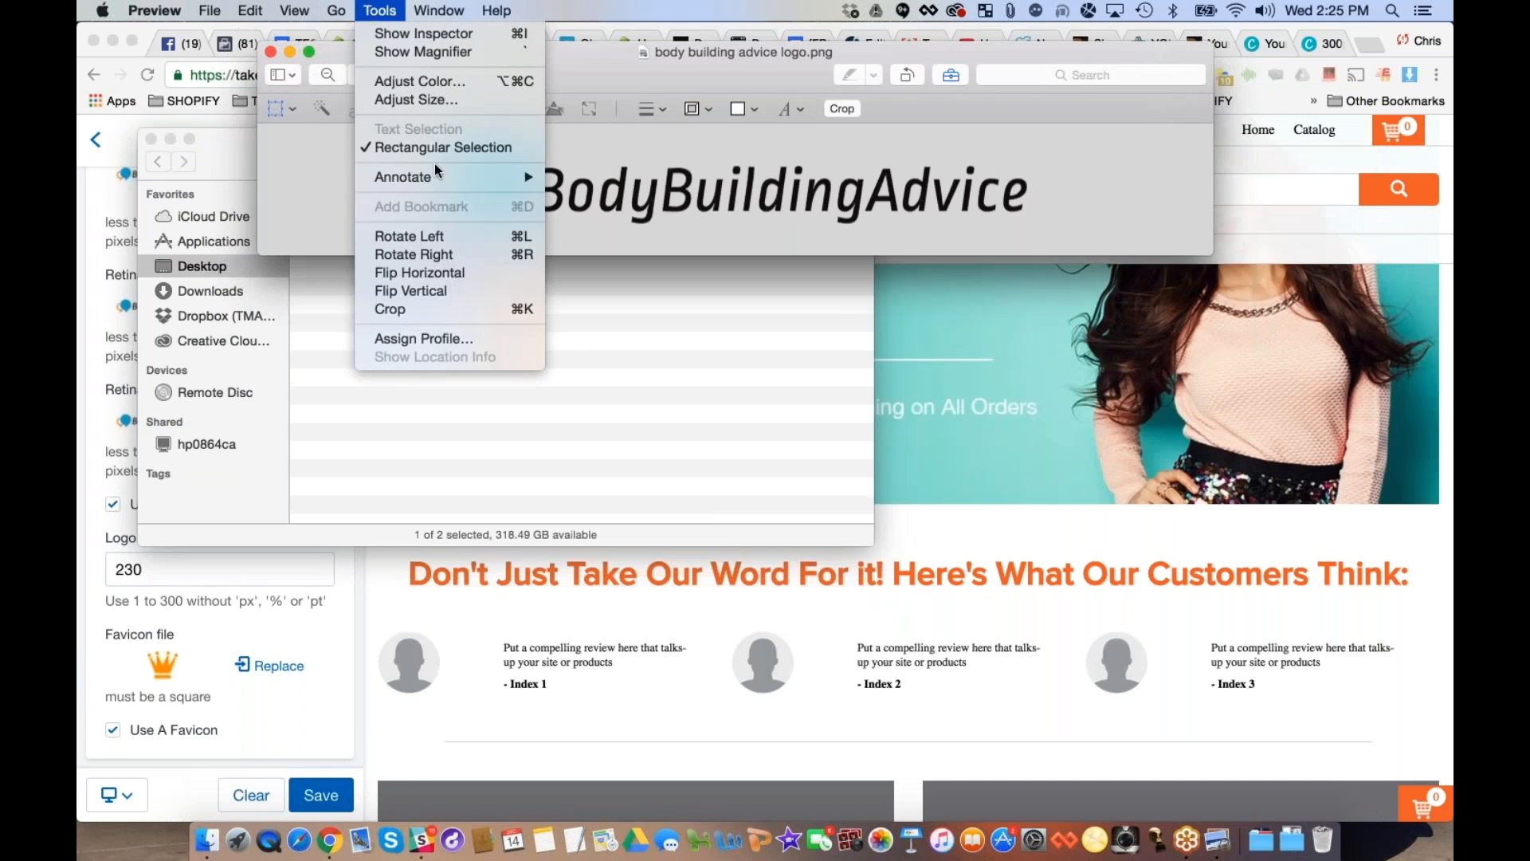
pyautogui.click(427, 308)
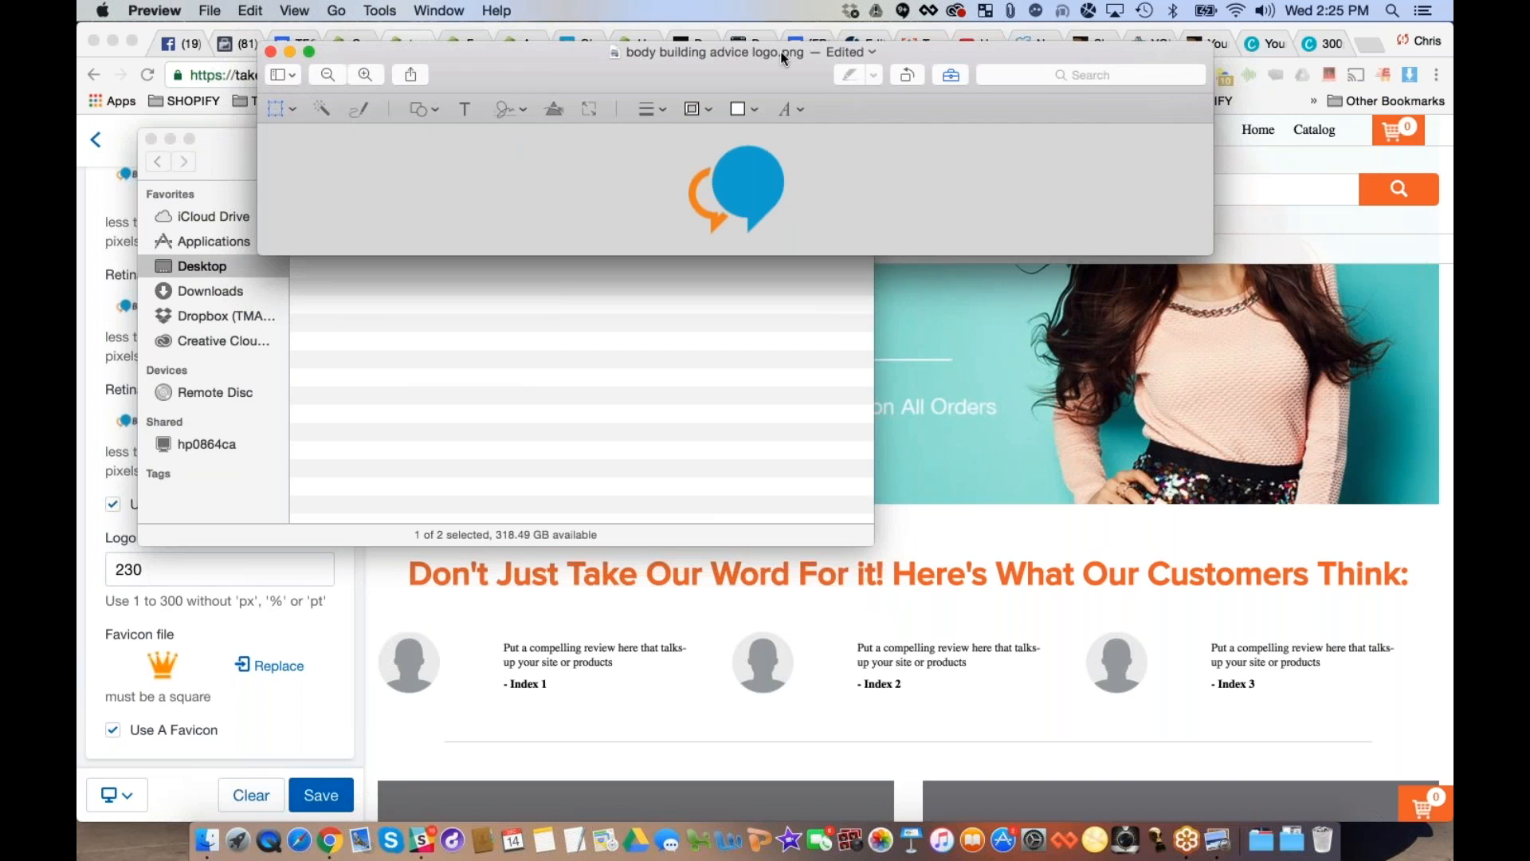
# - Rename the cropped icon image as "body building advice favicon.png", keeping it on the Desktop
pyautogui.click(225, 12)
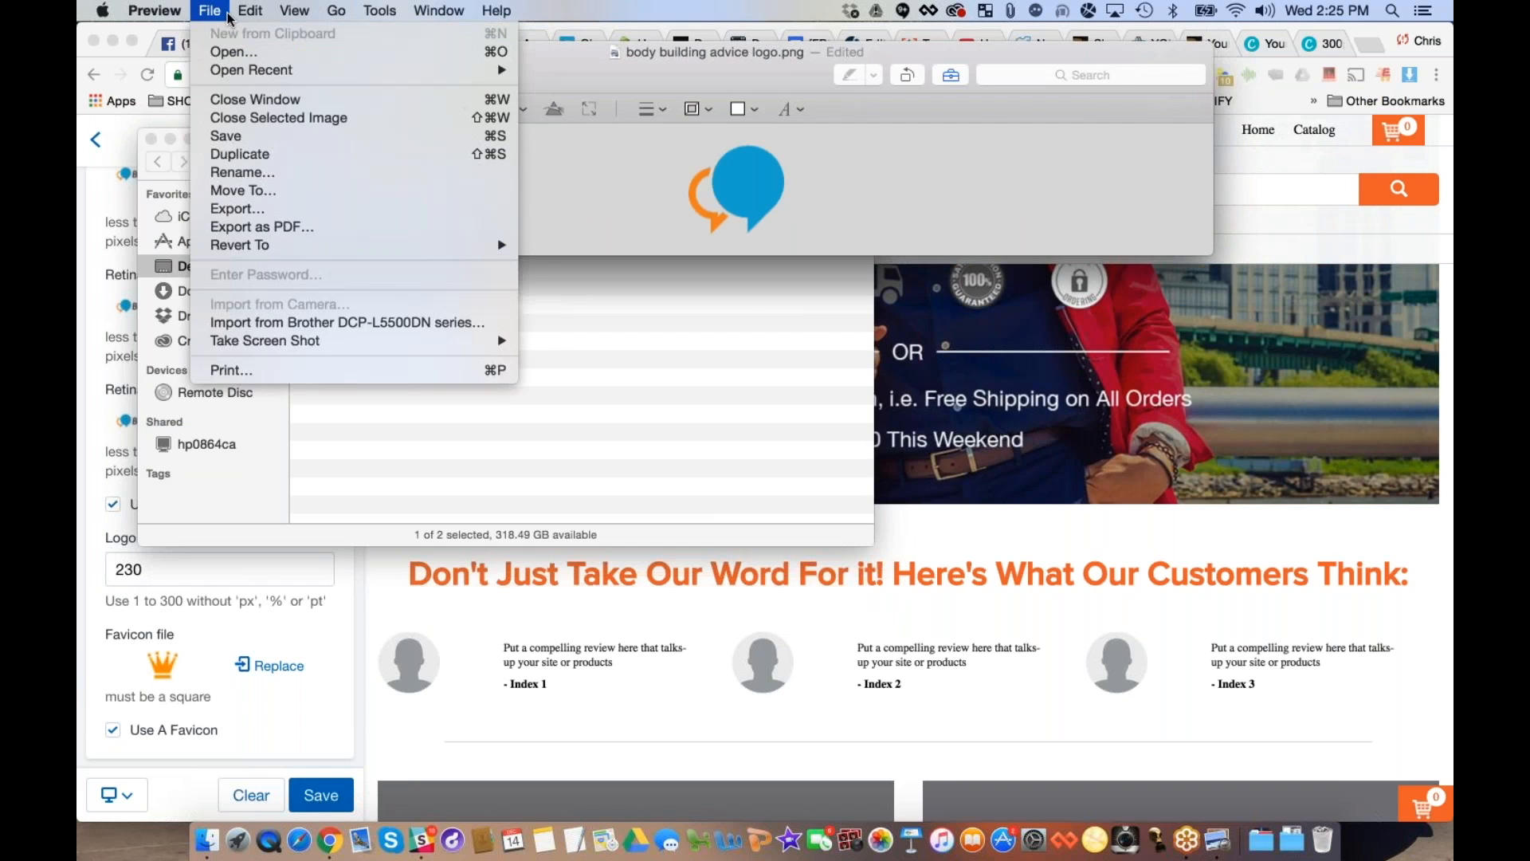
pyautogui.click(761, 204)
pyautogui.click(336, 11)
pyautogui.click(812, 100)
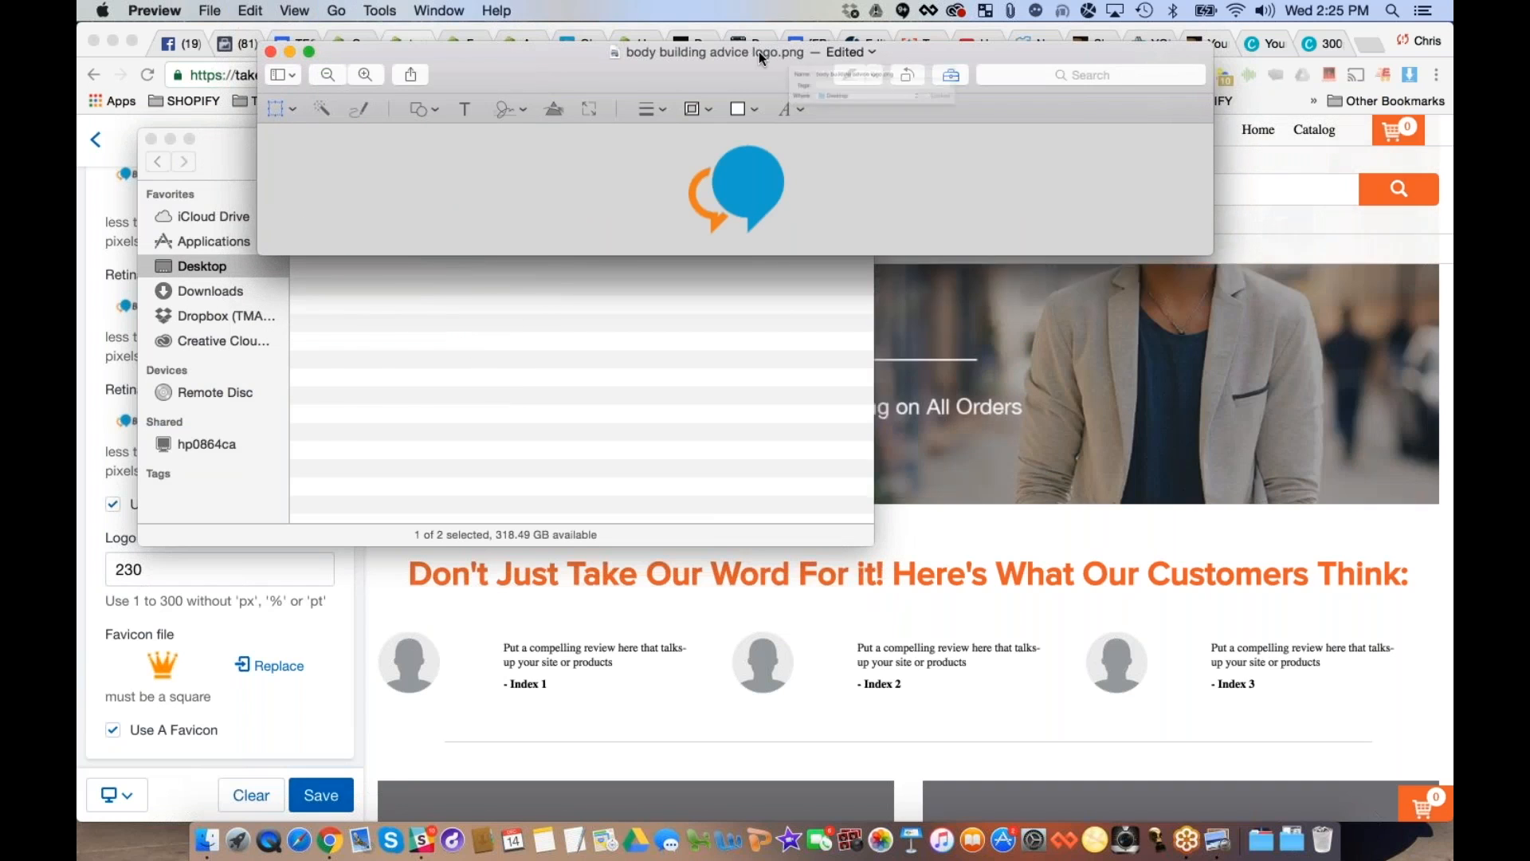
pyautogui.doubleClick(759, 53)
pyautogui.click(587, 54)
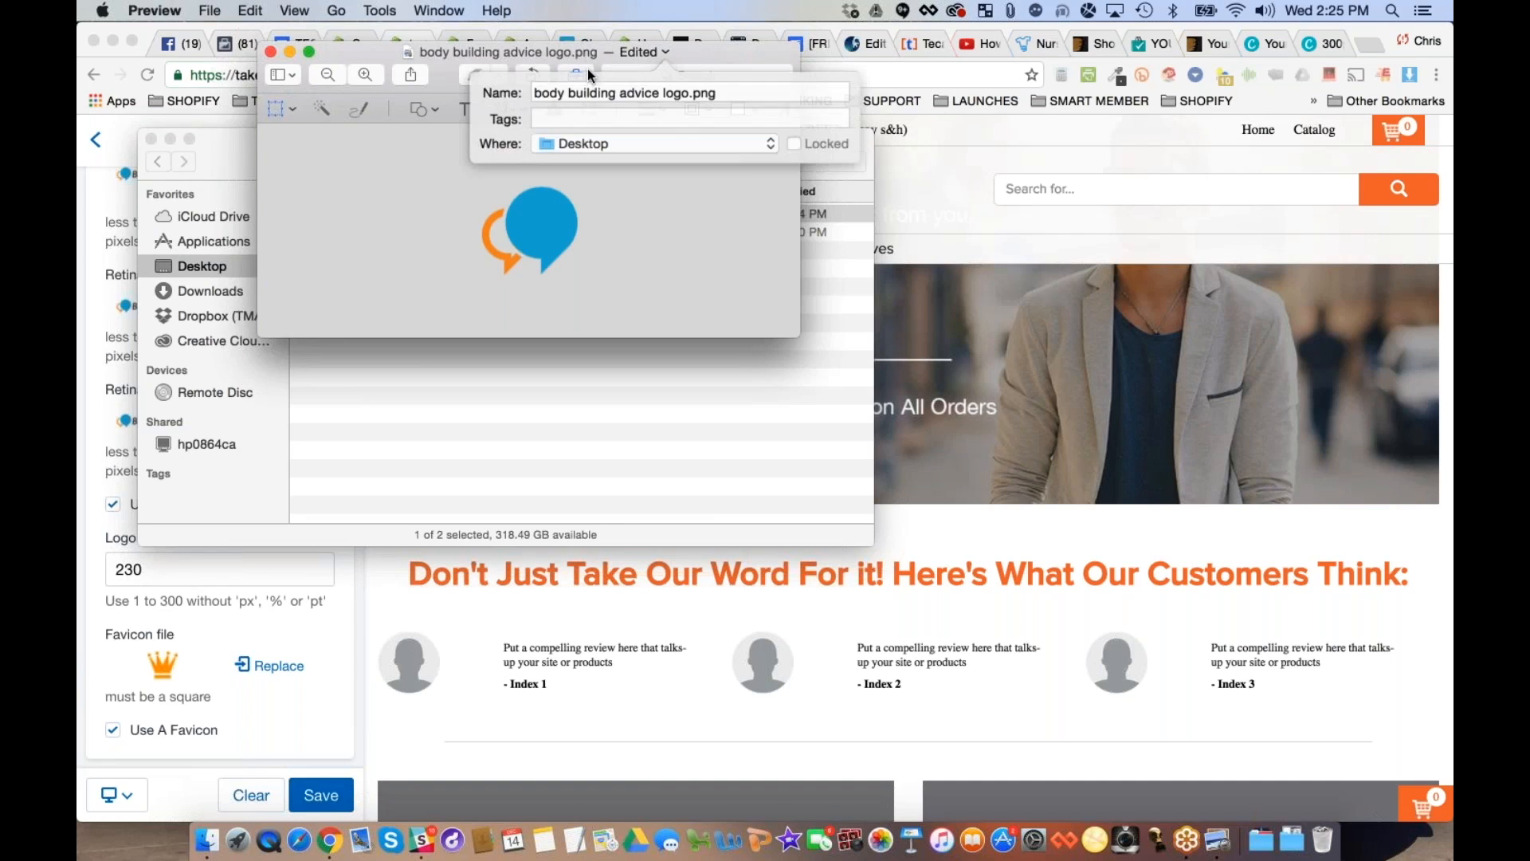
pyautogui.click(677, 93)
pyautogui.doubleClick(678, 92)
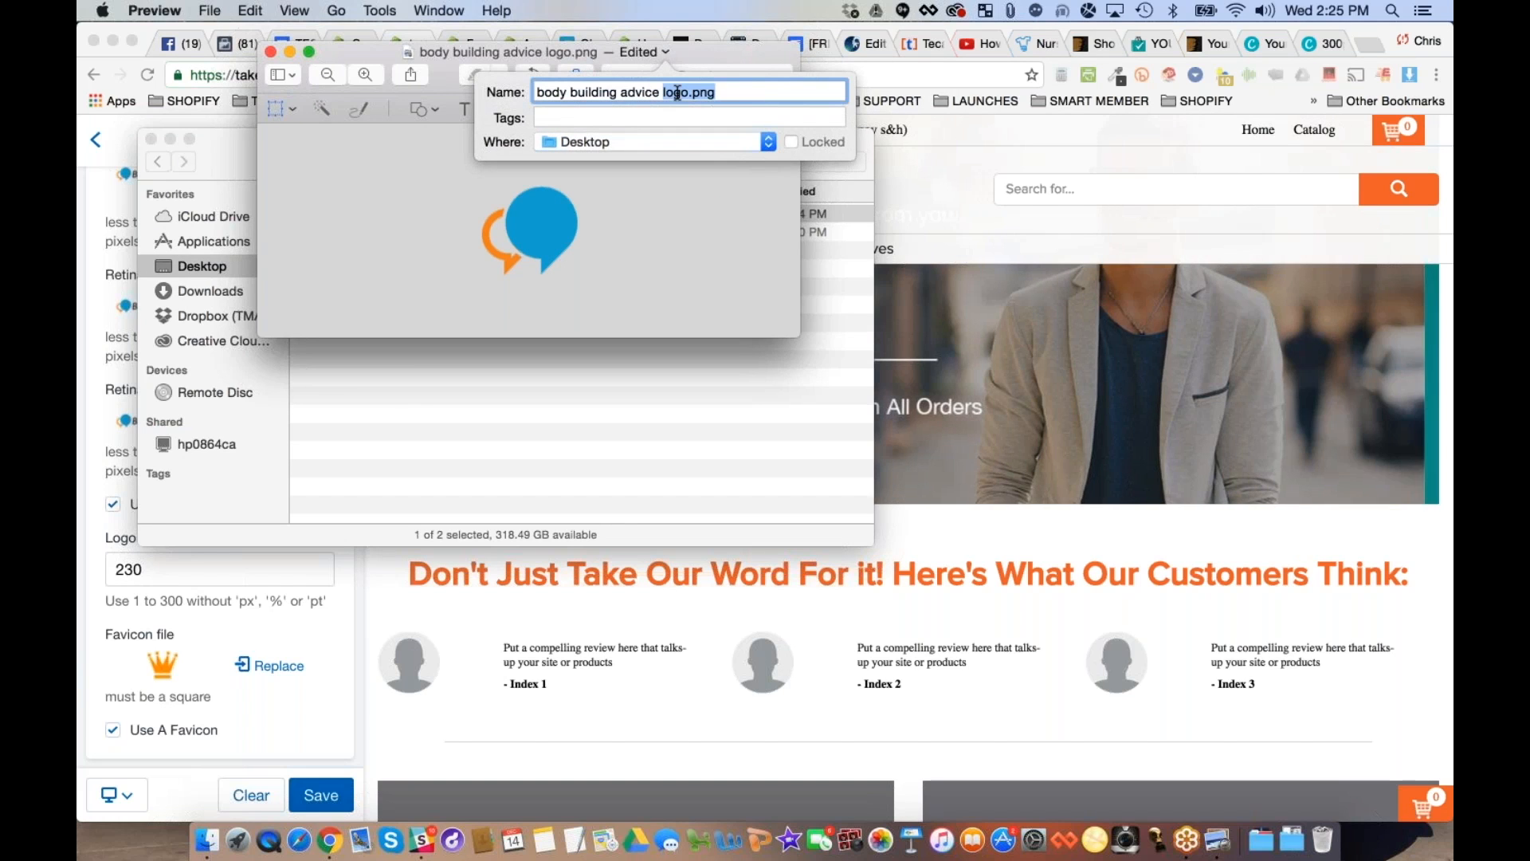
pyautogui.write('favicon')
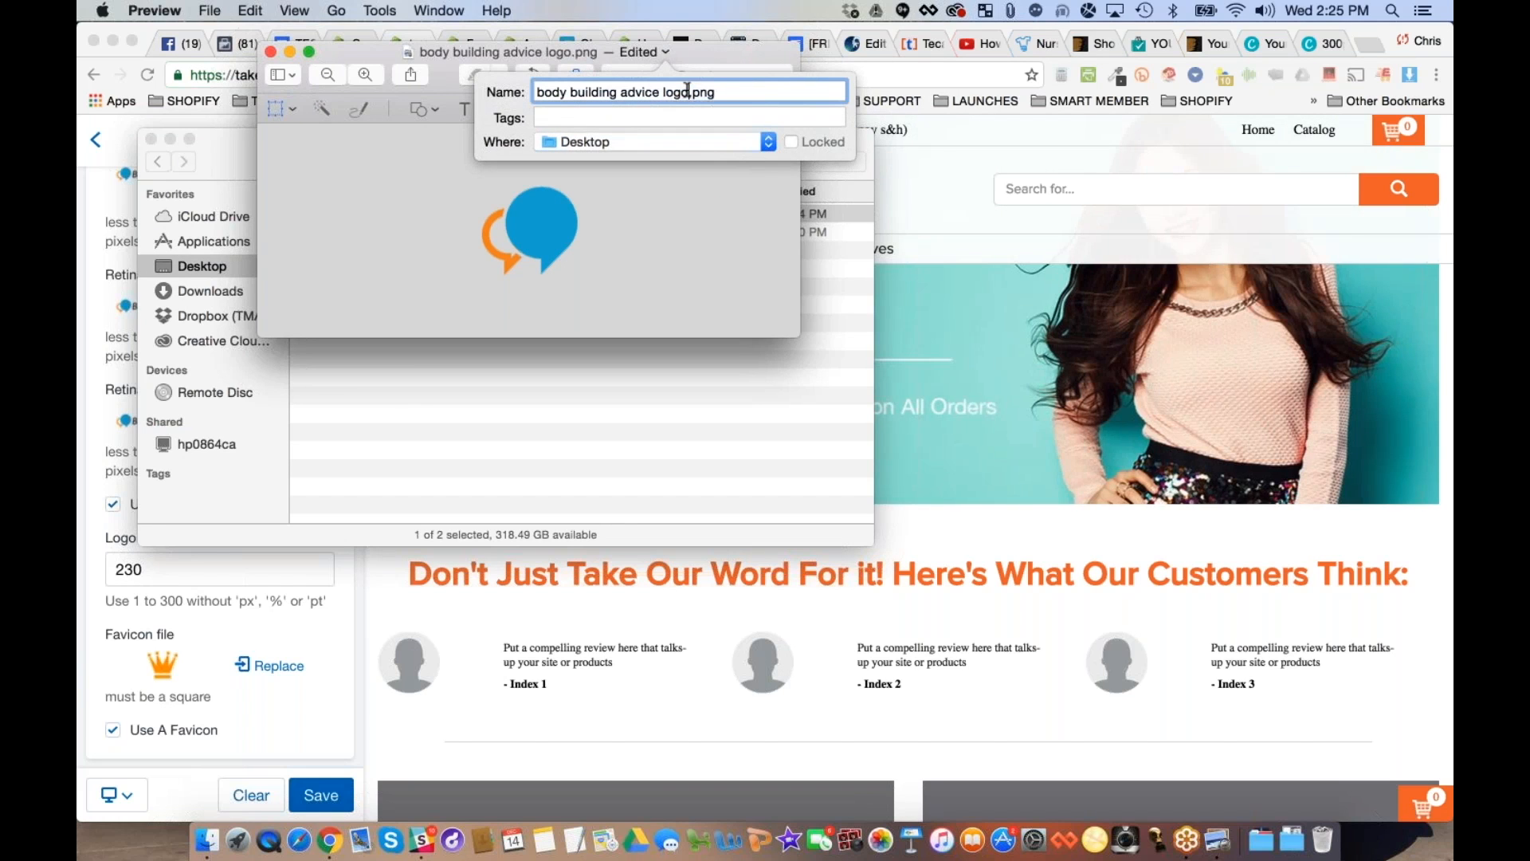
pyautogui.press('Return')
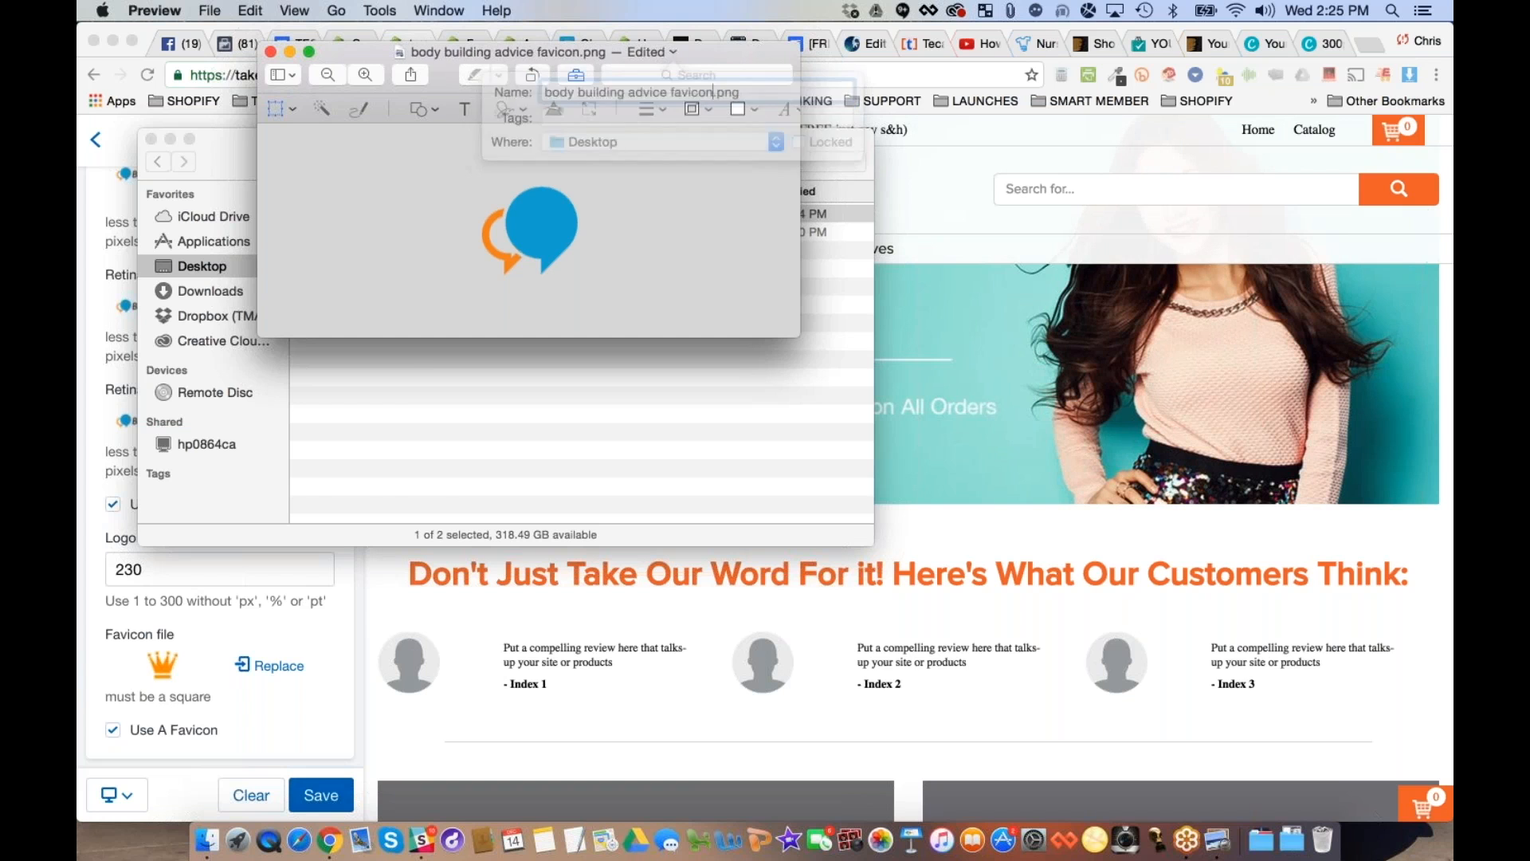
# - Switch back to Shopify, replace the favicon file with the cropped speech bubble icon image and save the theme settings
pyautogui.click(429, 634)
pyautogui.click(271, 664)
pyautogui.doubleClick(400, 188)
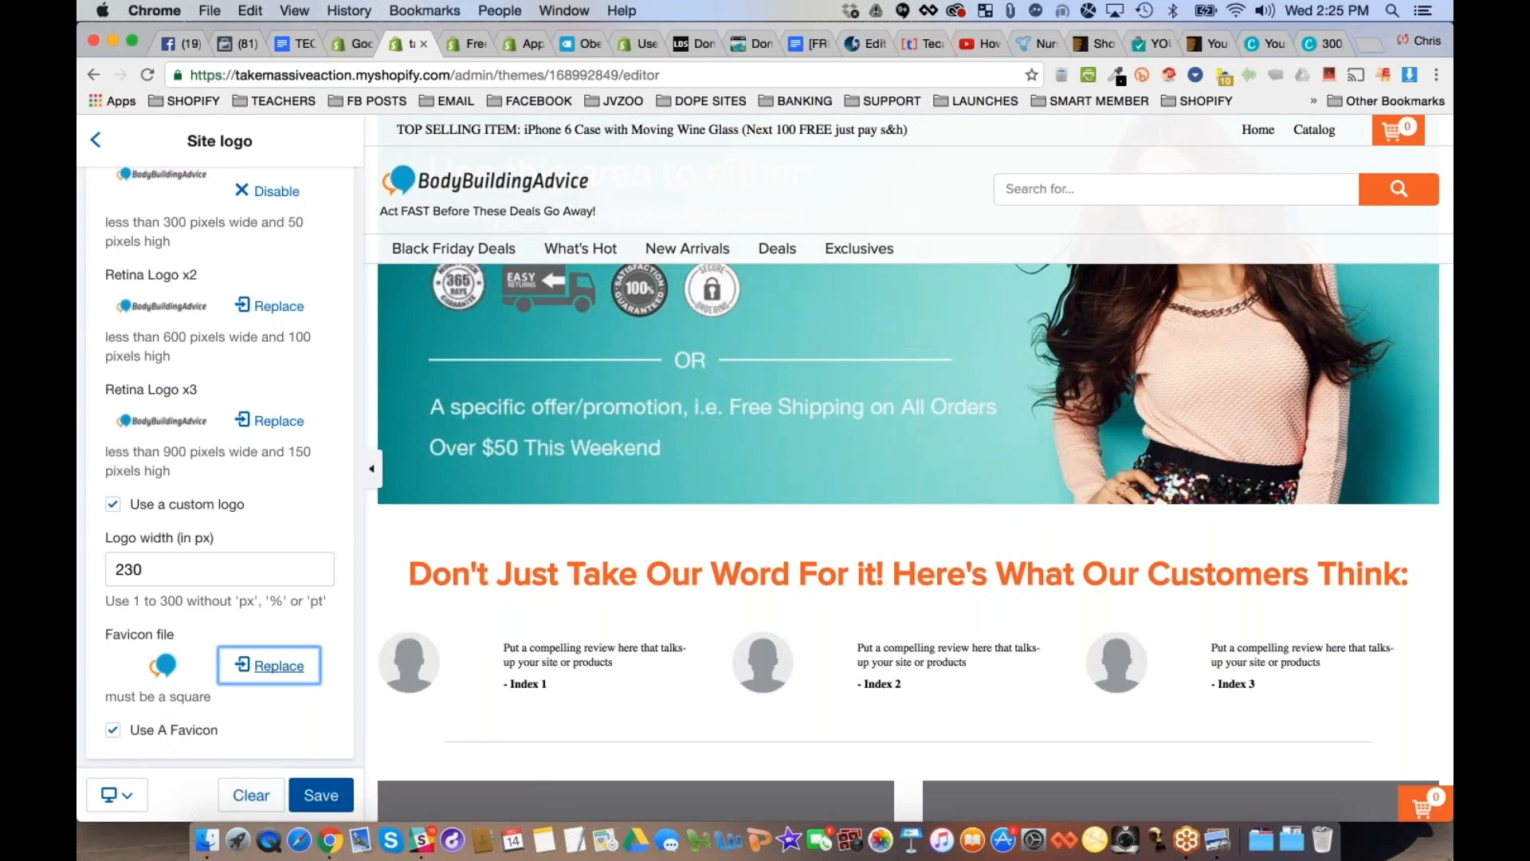
pyautogui.click(321, 794)
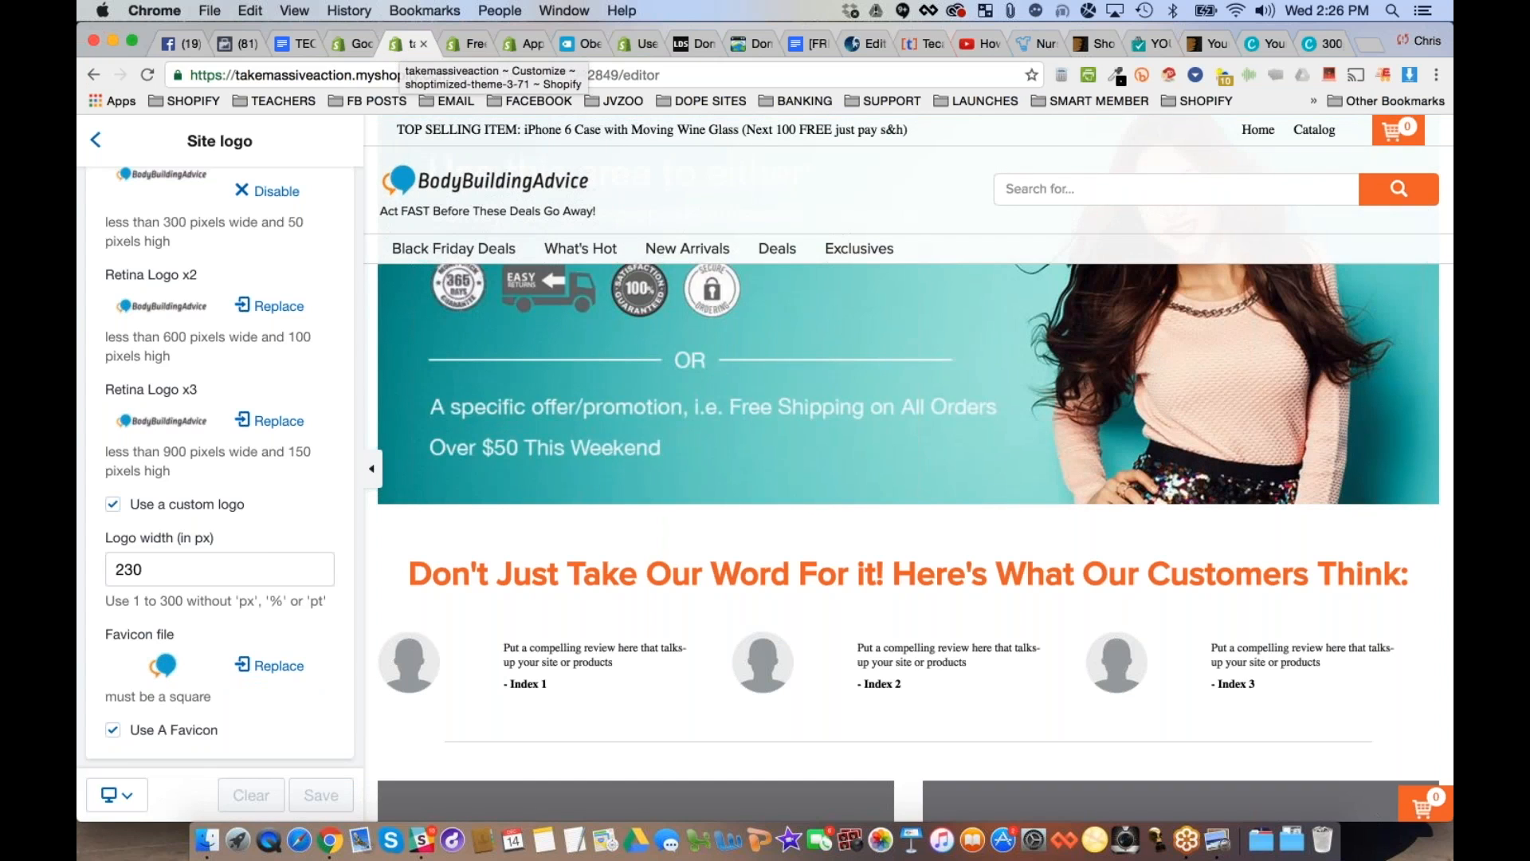
# - Return to the general theme settings and check the new logo in the store header preview
pyautogui.scroll(3, 219, 462)
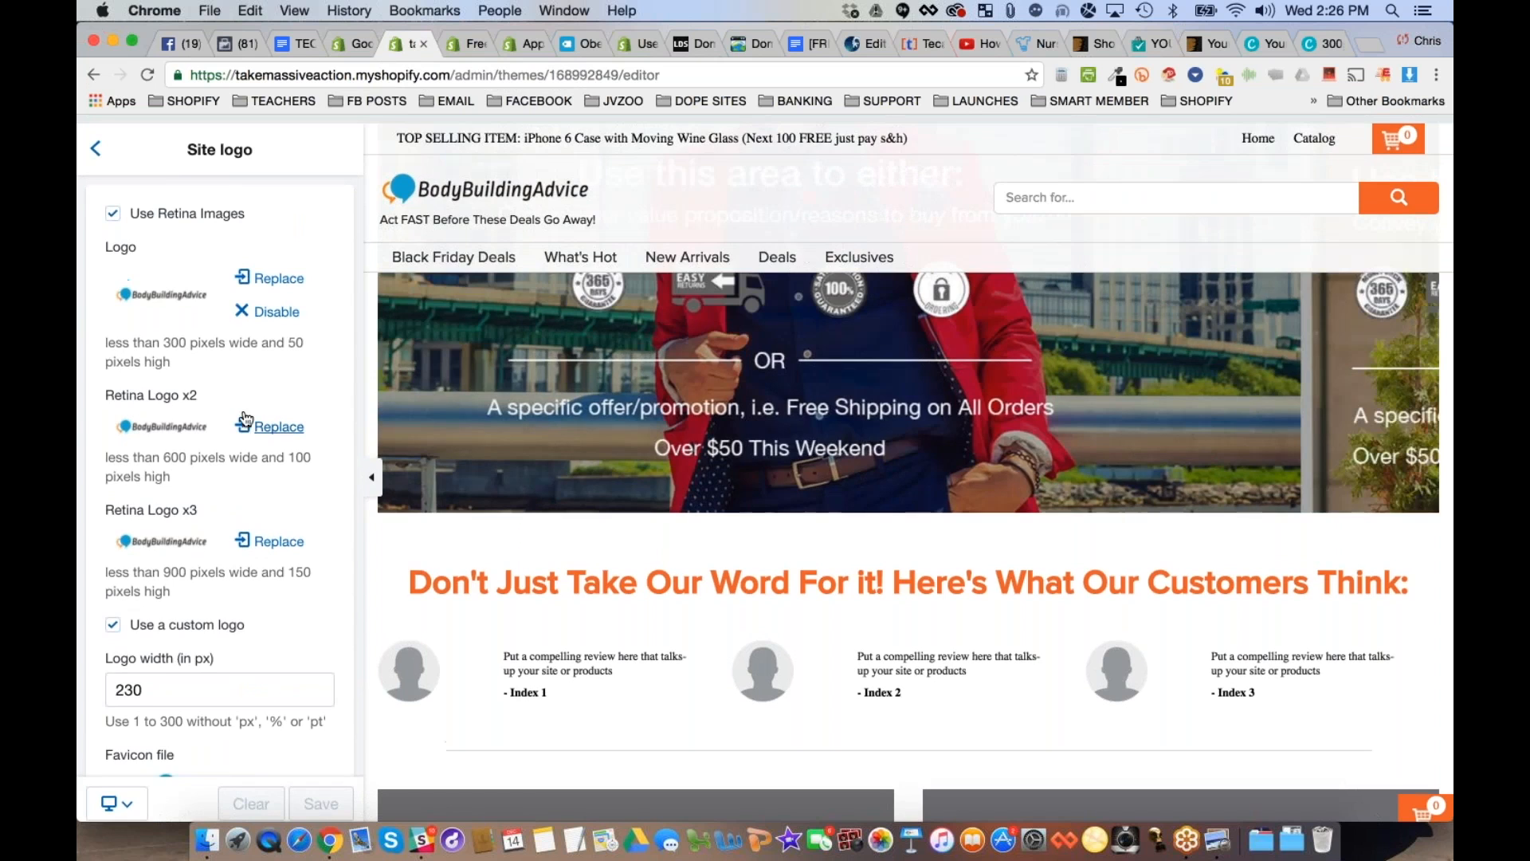
pyautogui.click(95, 149)
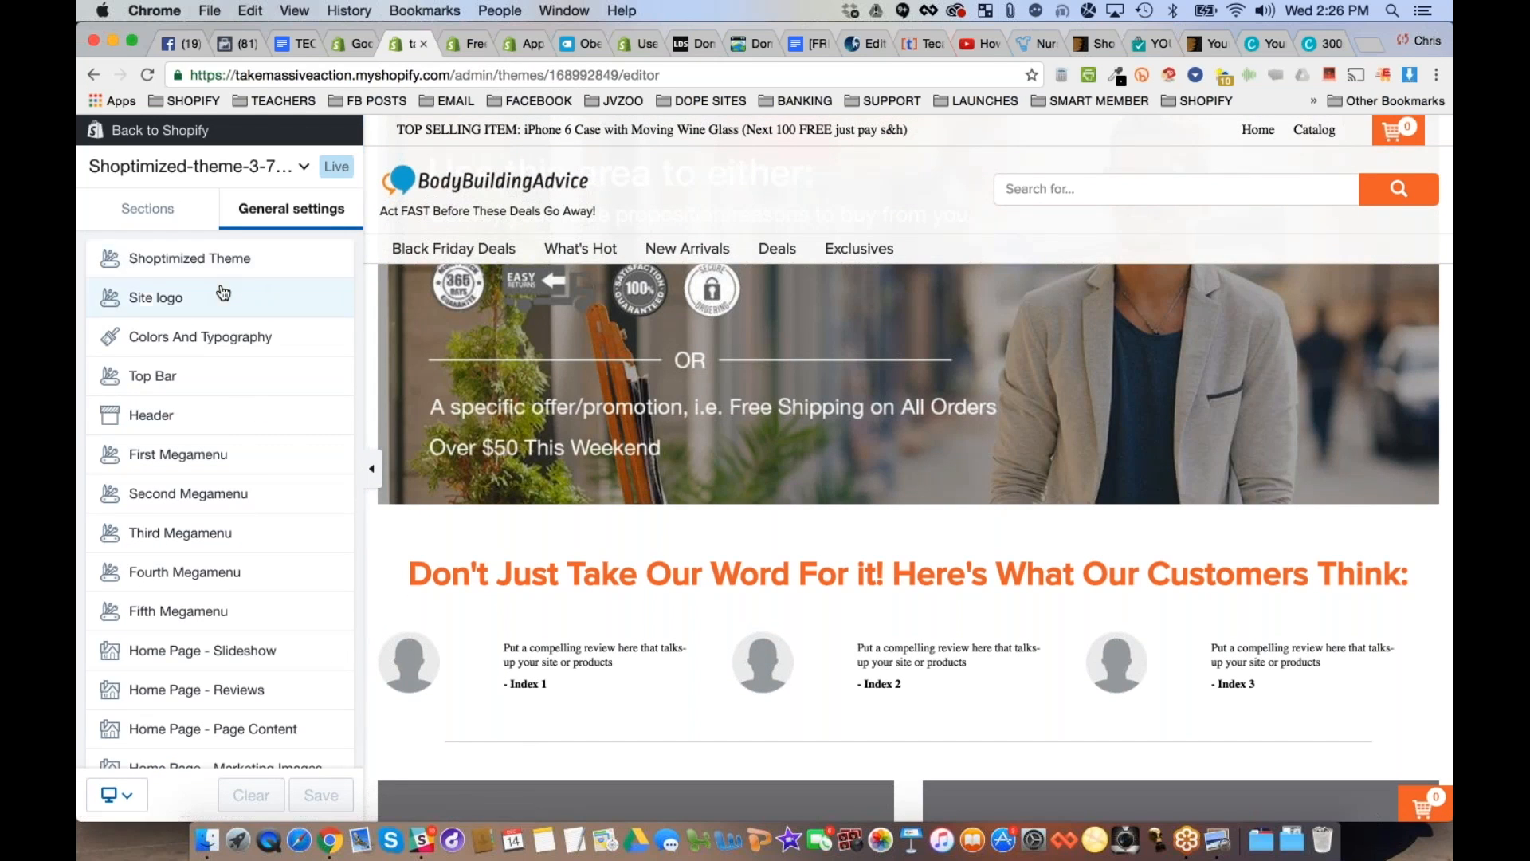
pyautogui.scroll(5, 793, 319)
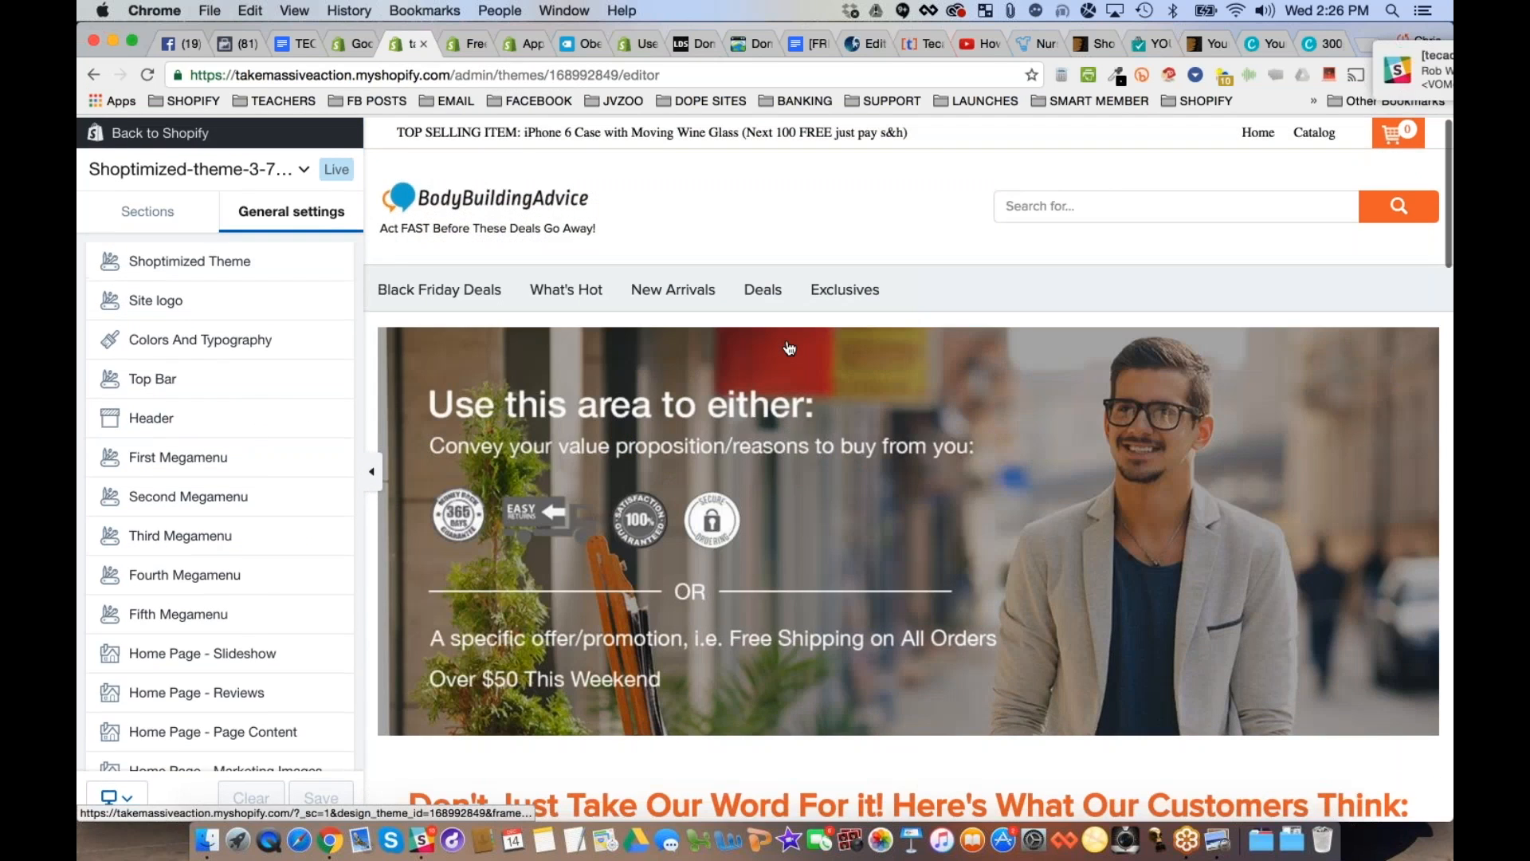
# - Quit the Slack app running in the background while keeping the Shopify theme editor in front
pyautogui.scroll(-1, 788, 348)
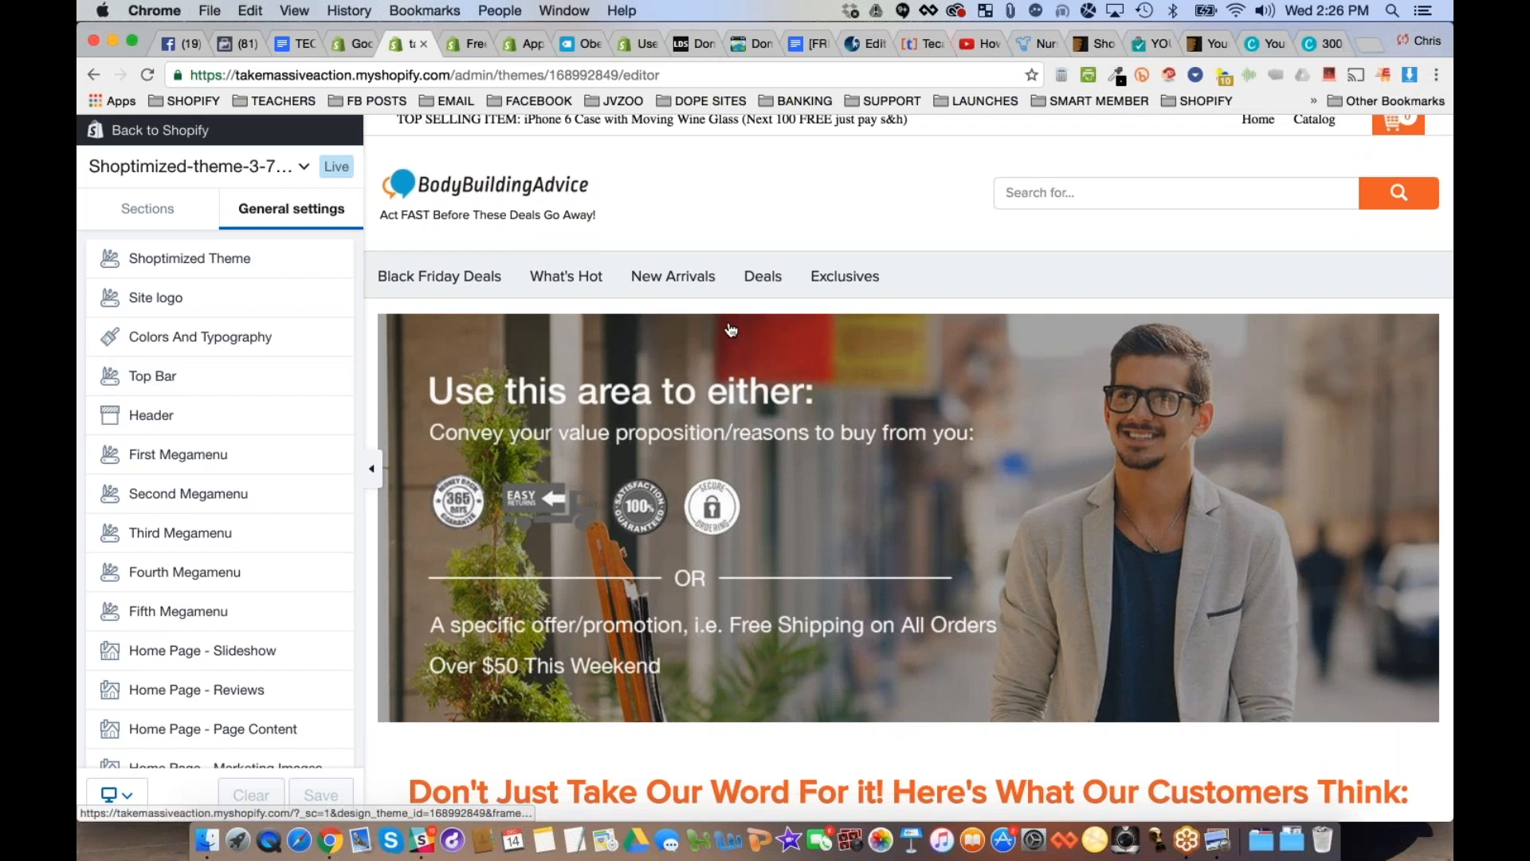
pyautogui.press('super+Tab')
pyautogui.press('super+Tab')
pyautogui.press('super+Tab')
pyautogui.press('super+Tab')
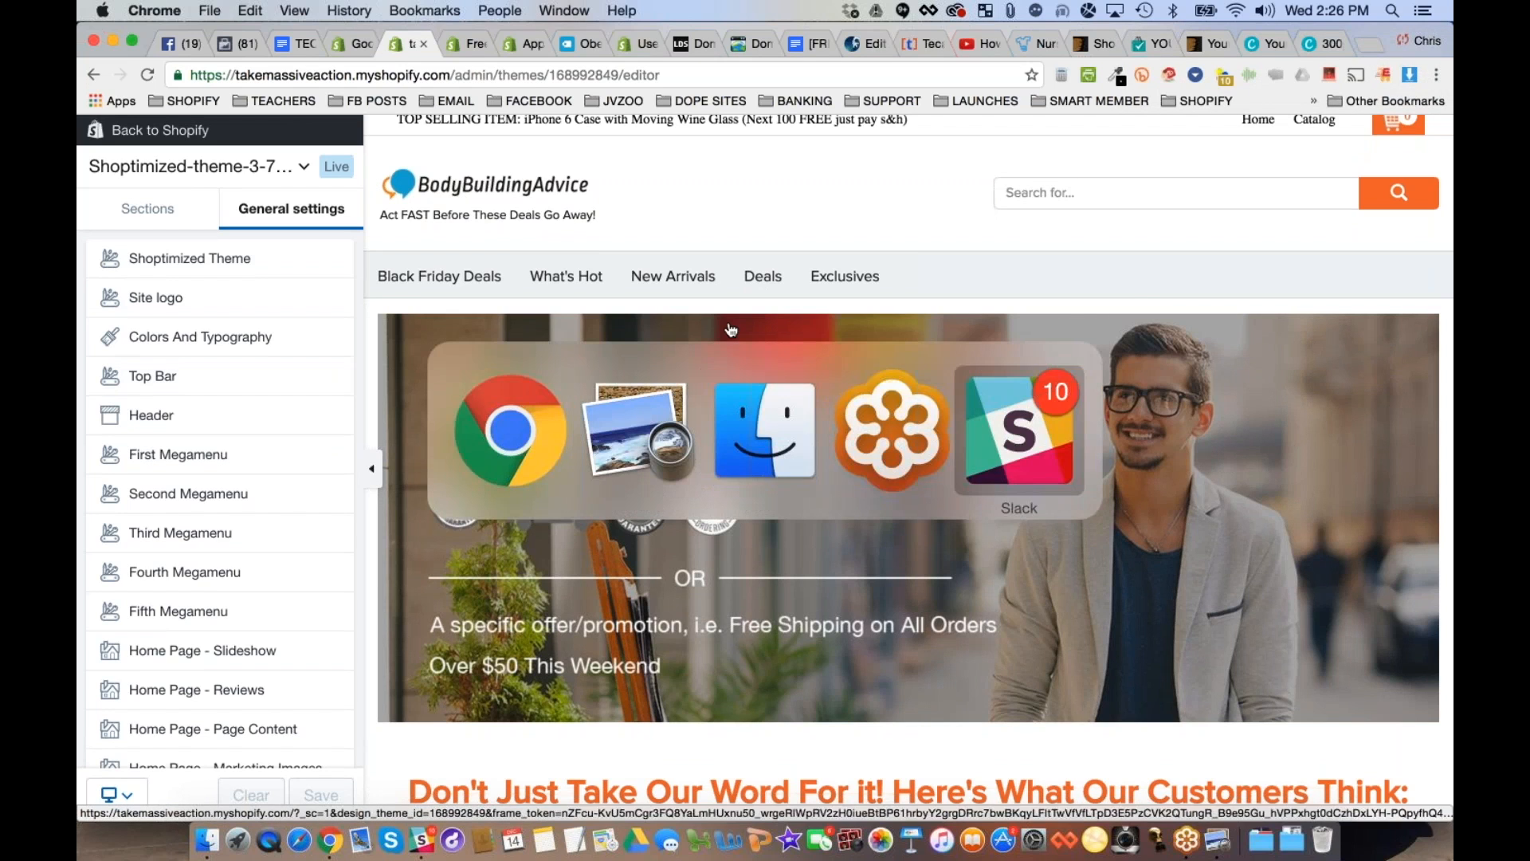
pyautogui.press('super+q')
pyautogui.press('super+Tab')
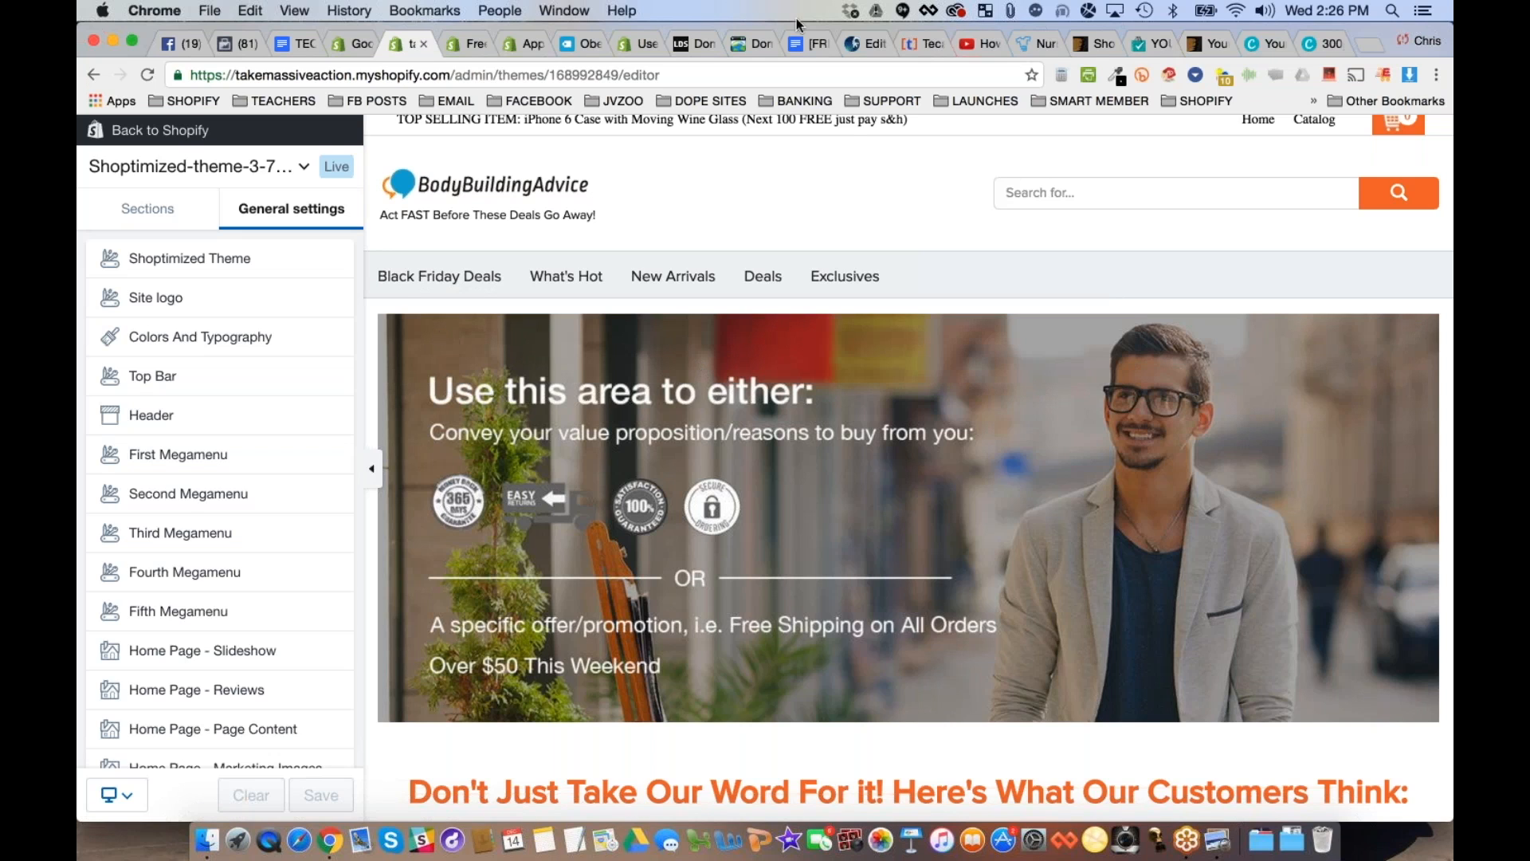
# - Switch to the Canva logo design and delete the BODYBUILDING text, the ADVICE.NET text and the notepad icon
pyautogui.click(1320, 45)
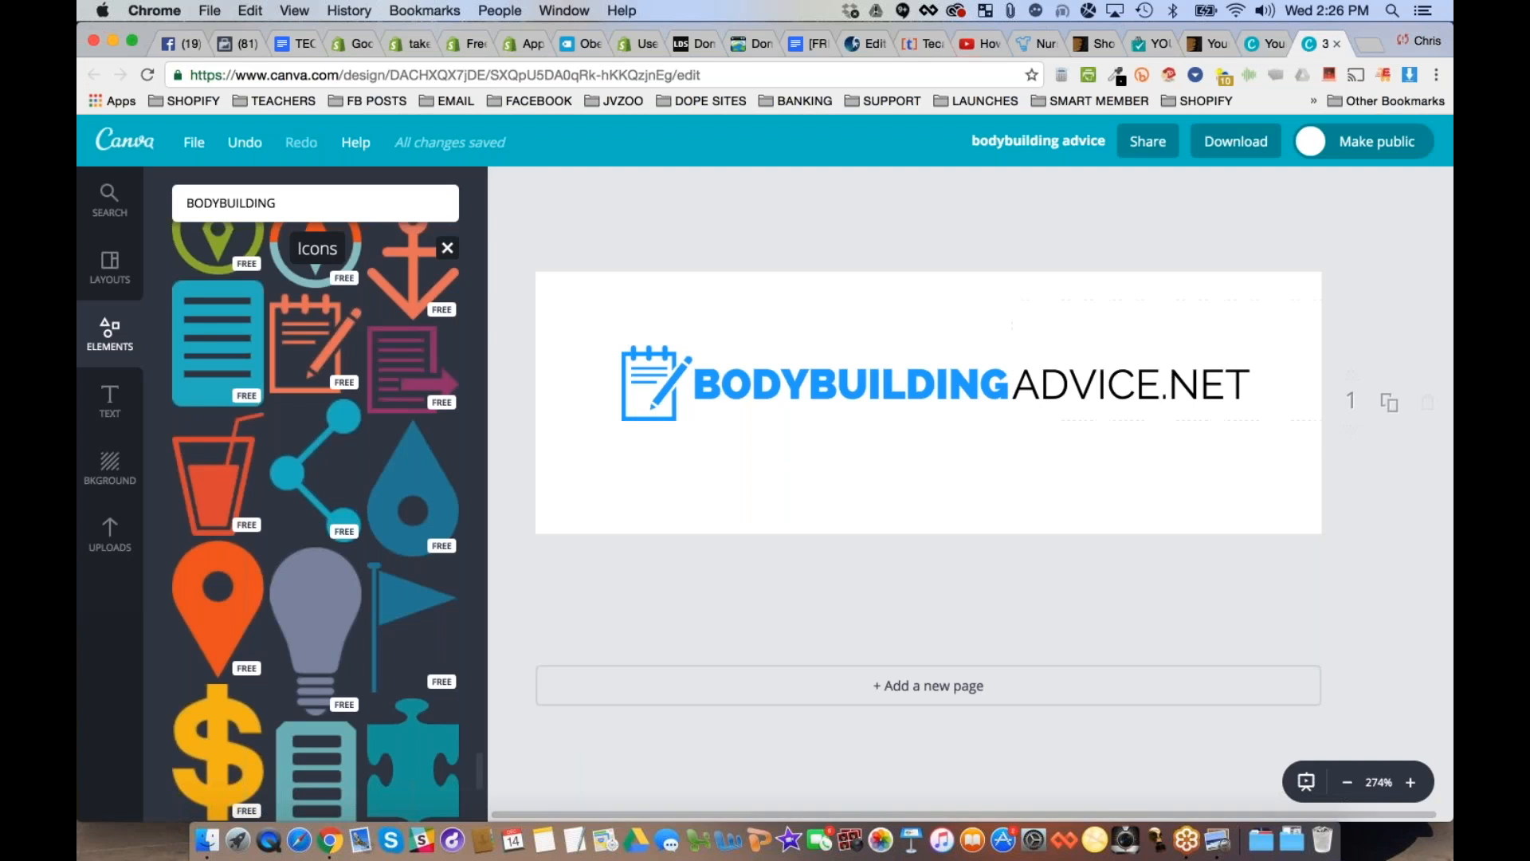
pyautogui.doubleClick(746, 400)
pyautogui.press('BackSpace')
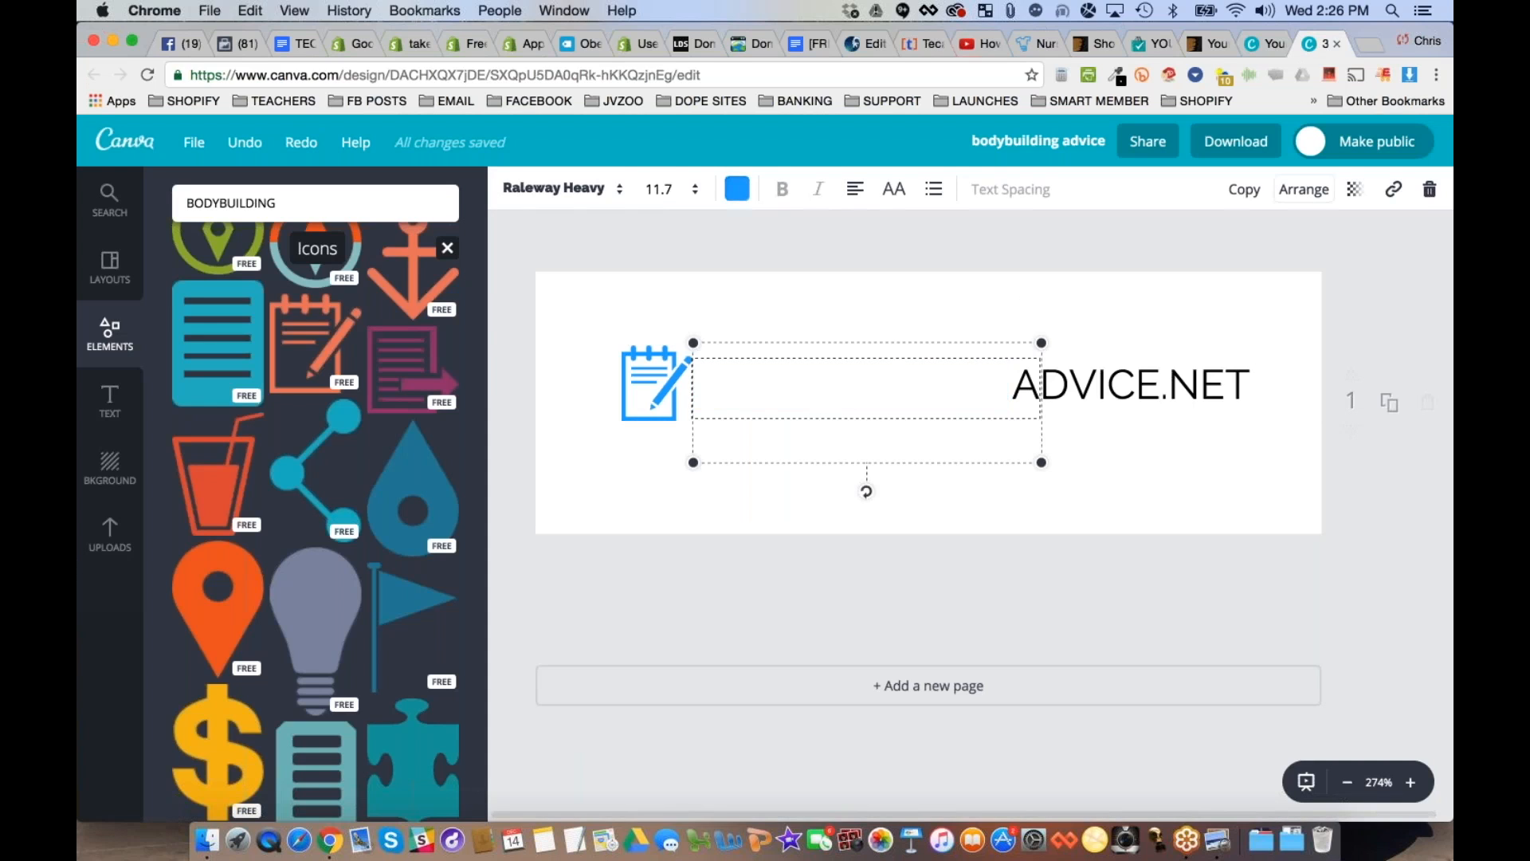
pyautogui.click(1428, 191)
pyautogui.click(1132, 384)
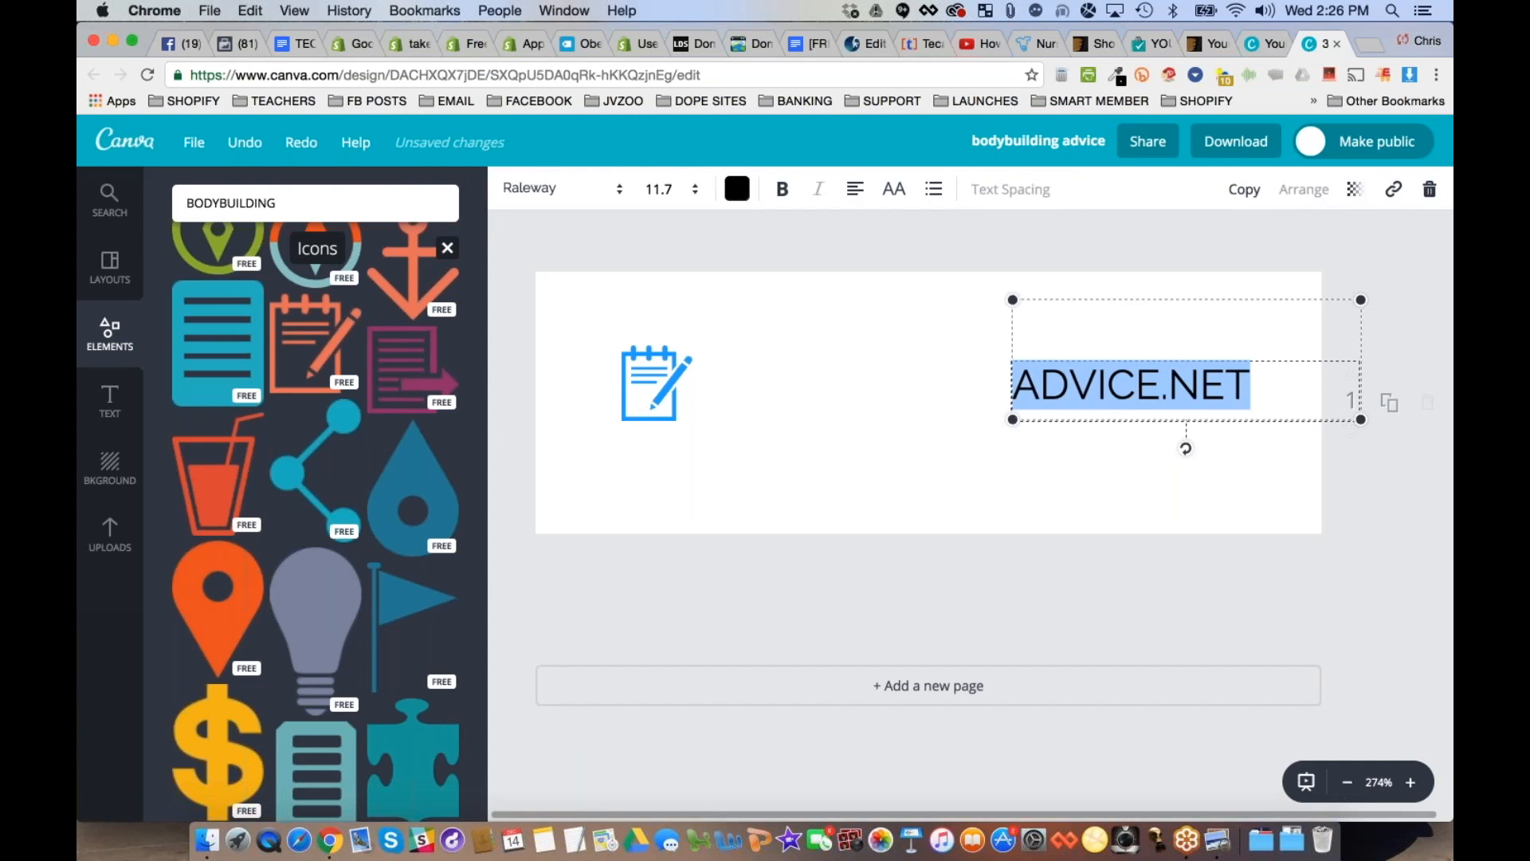
pyautogui.click(1429, 189)
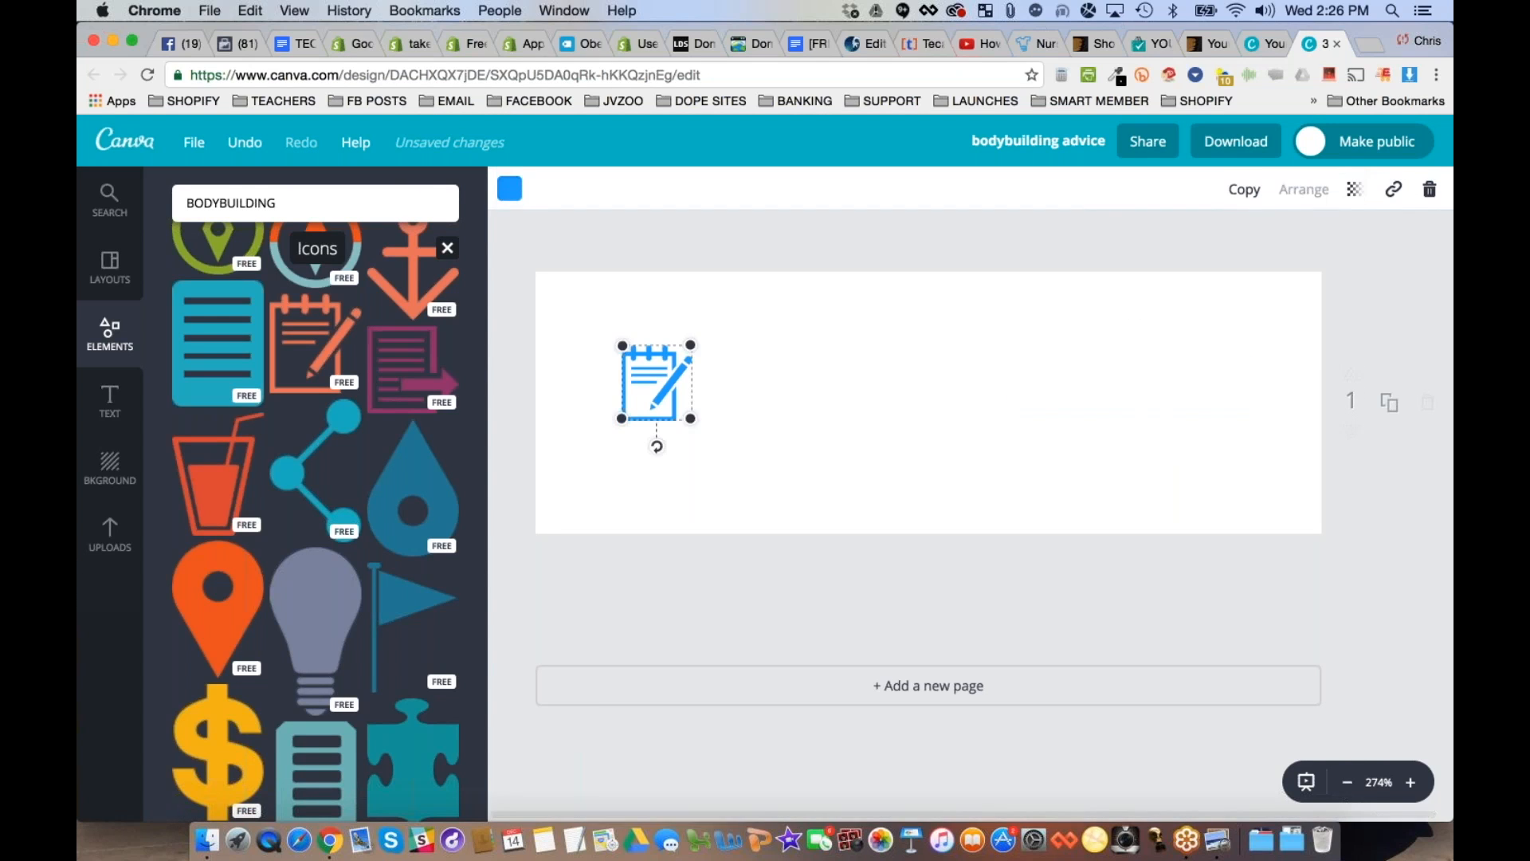
pyautogui.press('Delete')
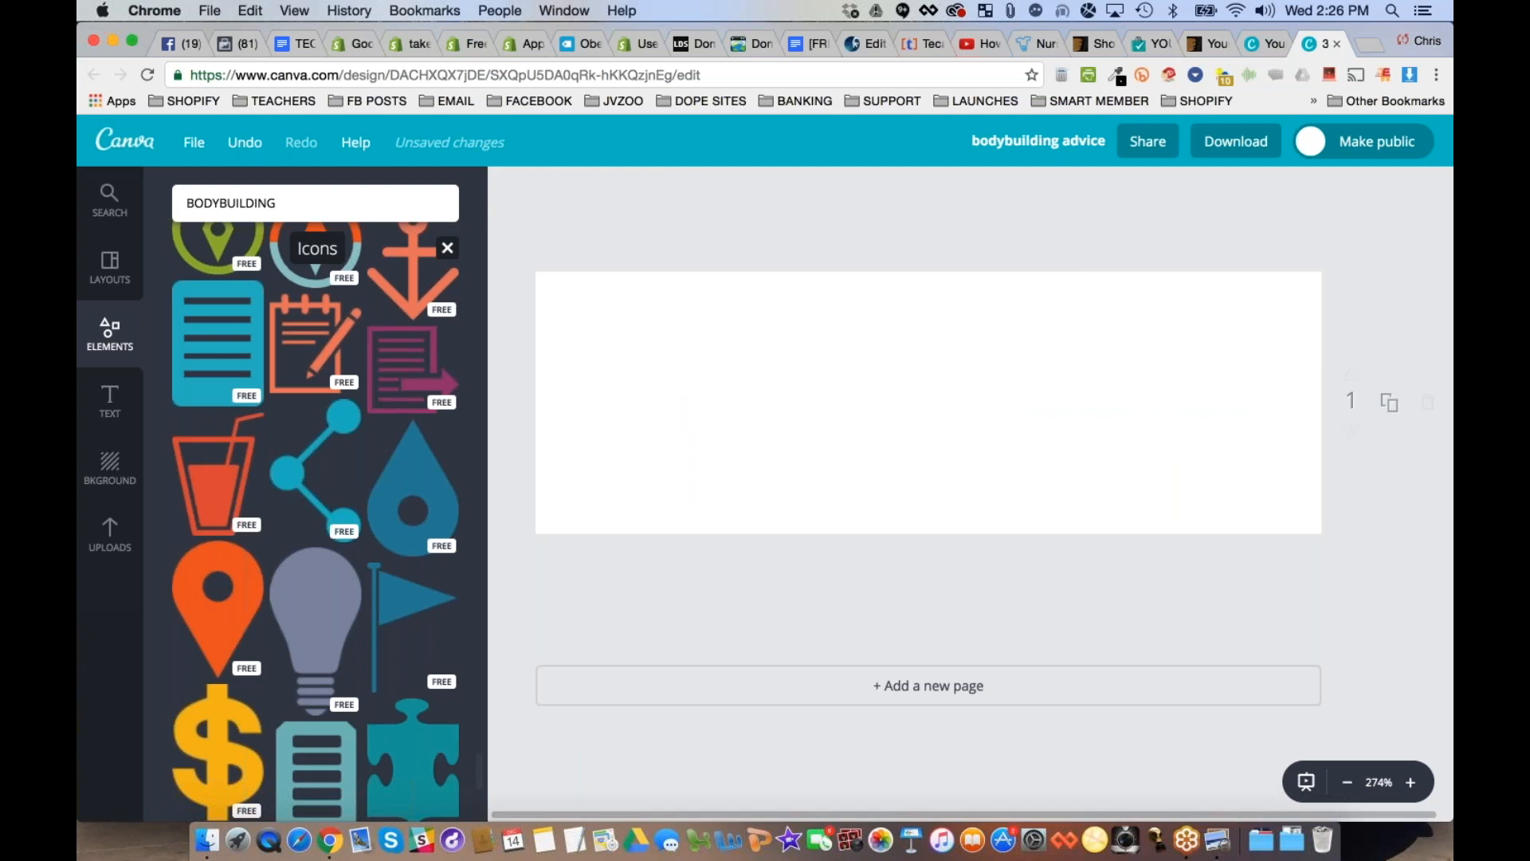
# - Look through the available layouts and backgrounds for the blank logo design
pyautogui.click(111, 266)
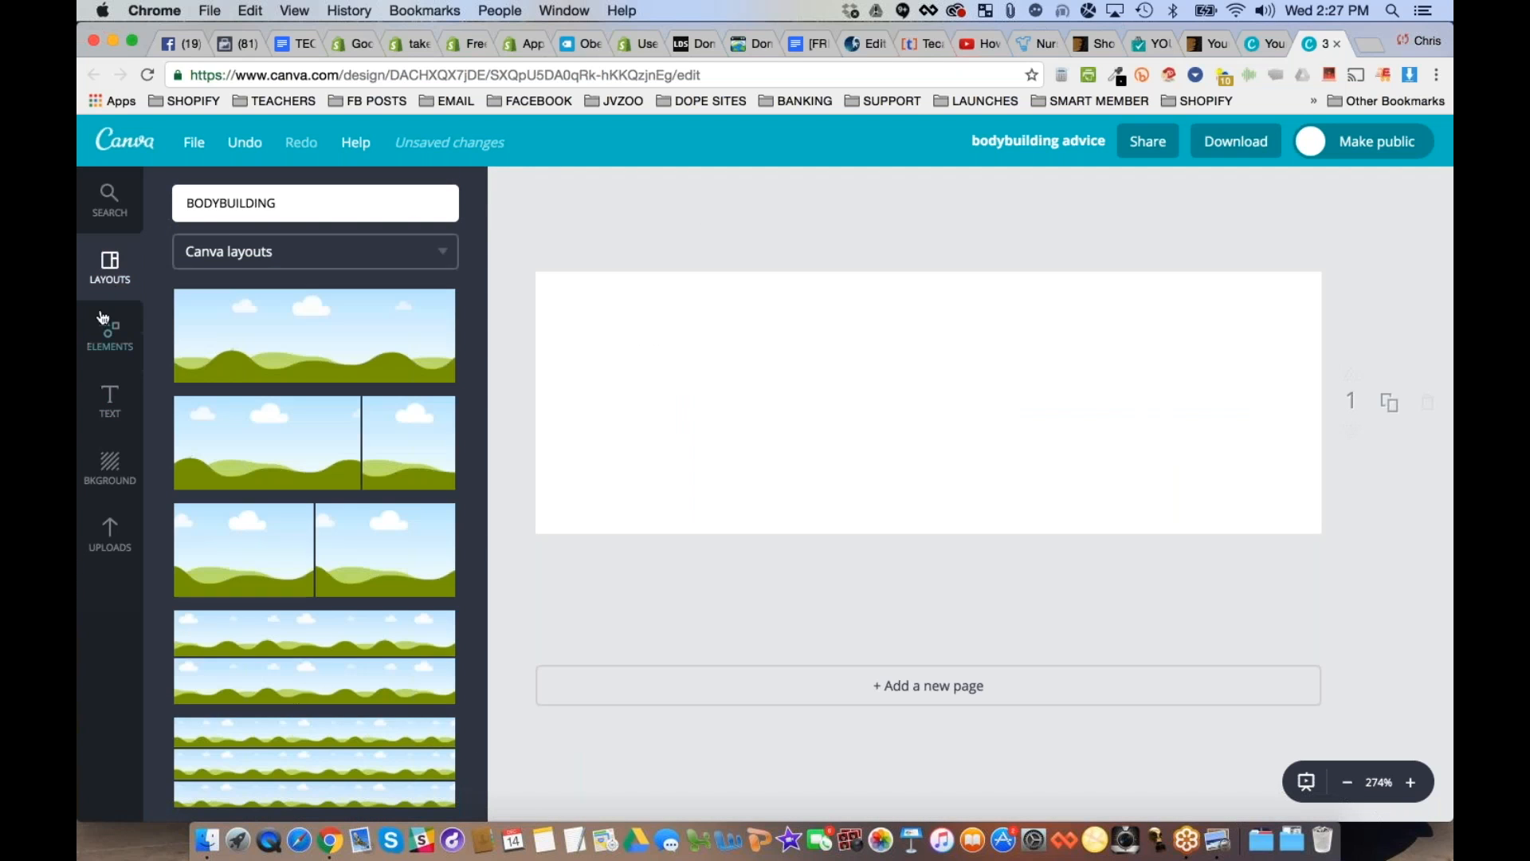
pyautogui.click(113, 469)
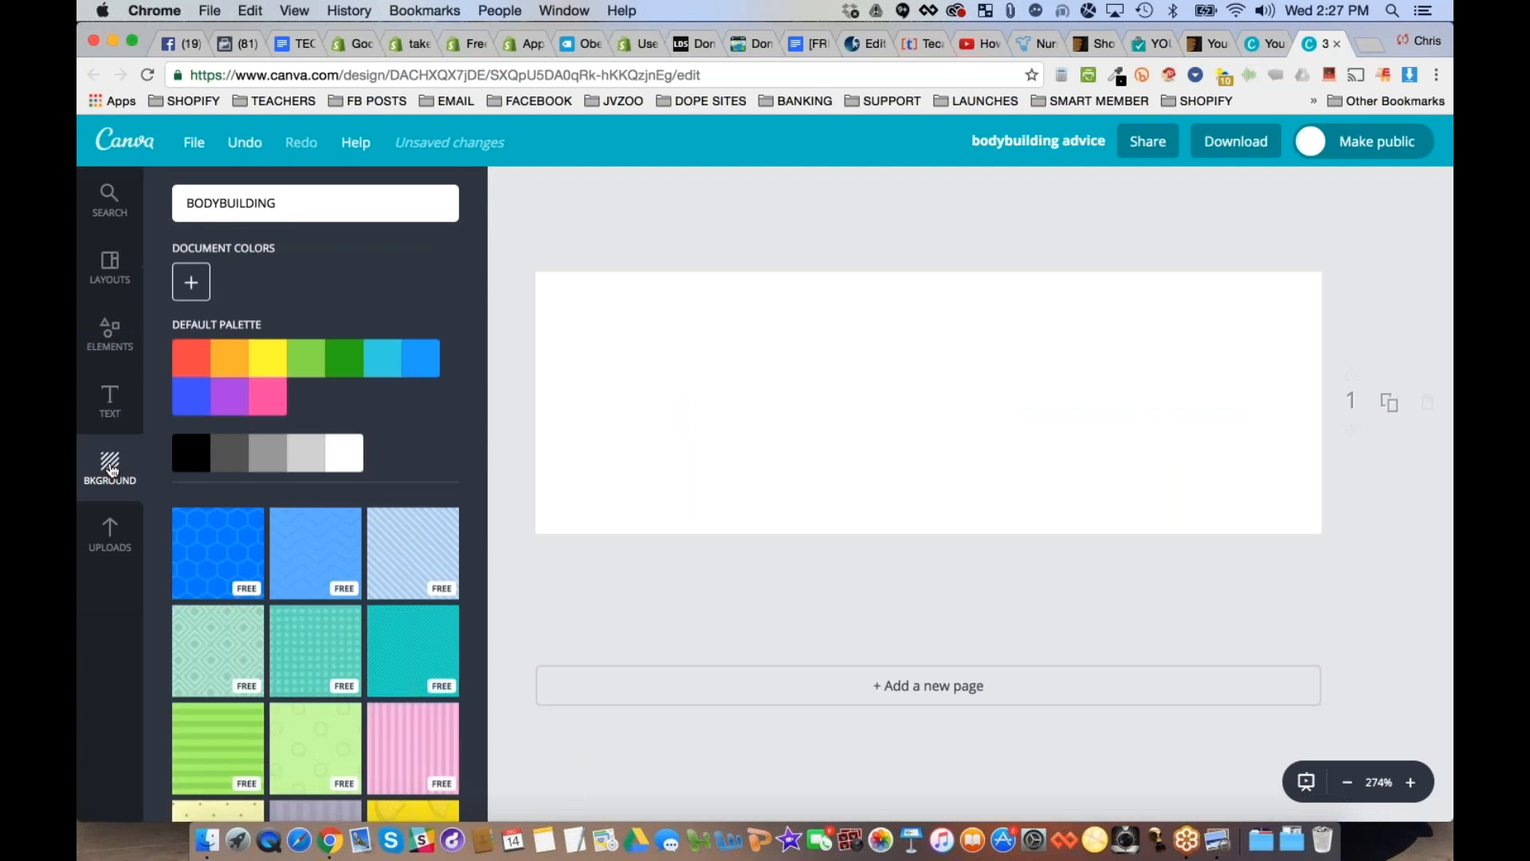
pyautogui.scroll(-6, 316, 526)
pyautogui.scroll(-4, 316, 518)
pyautogui.scroll(12, 316, 518)
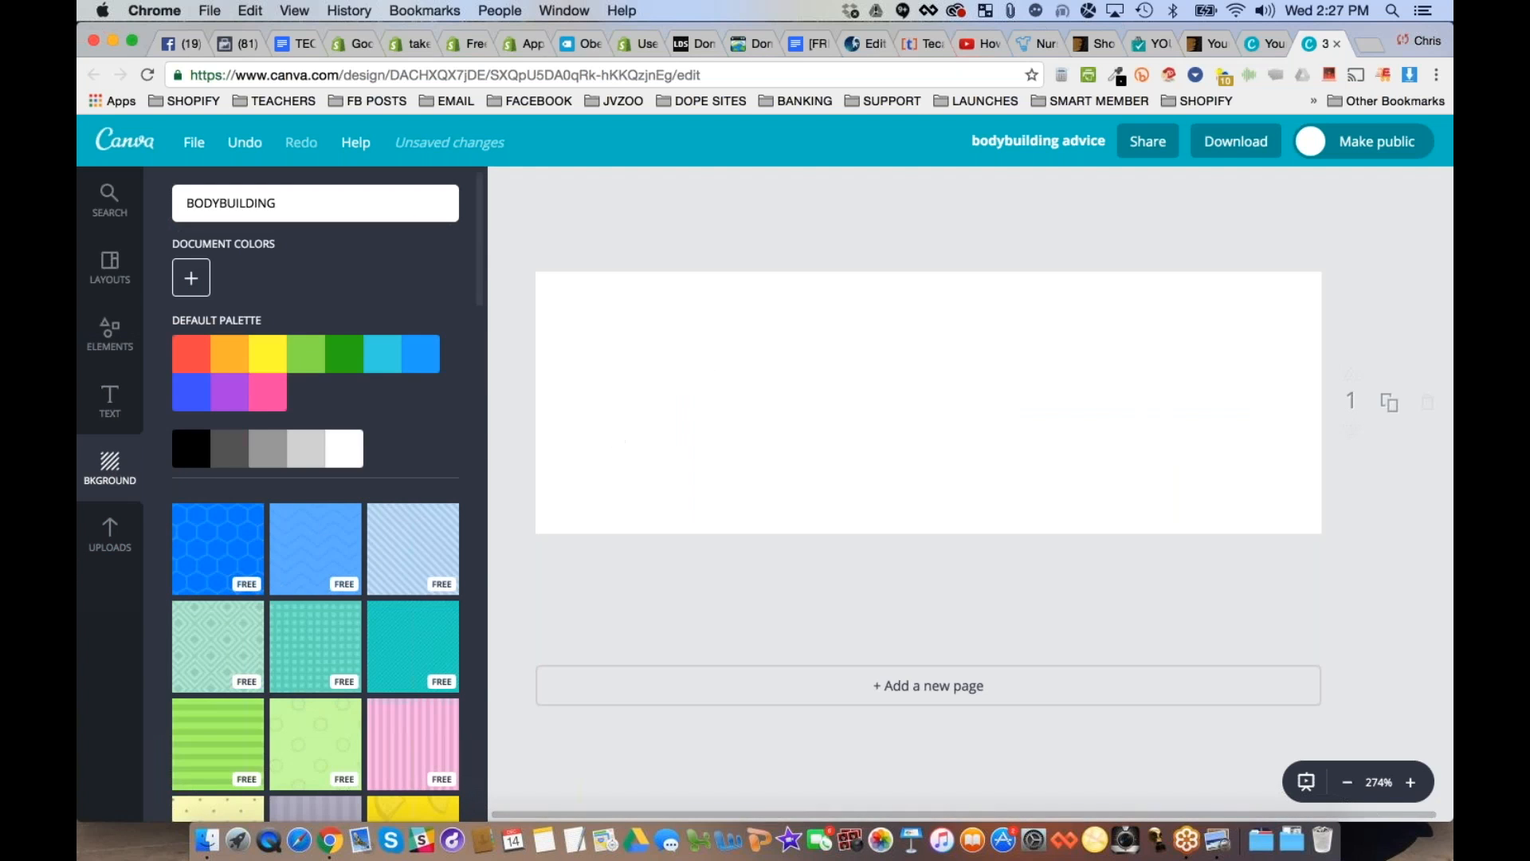
pyautogui.click(110, 267)
pyautogui.scroll(-2, 365, 349)
pyautogui.scroll(2, 365, 349)
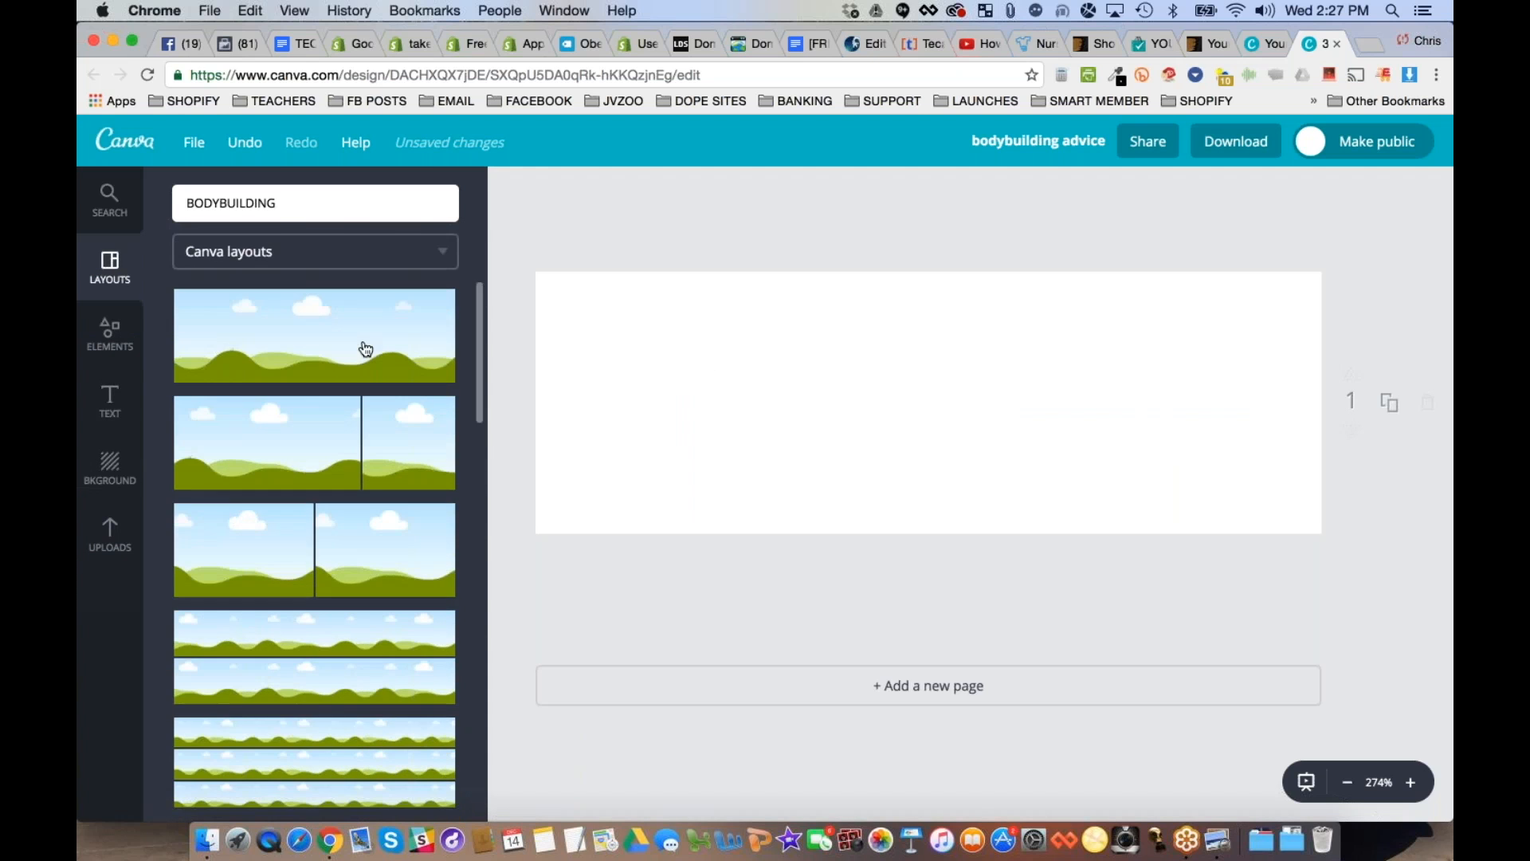
pyautogui.click(369, 252)
pyautogui.click(604, 219)
# - Return to the Canva home page and create a new Etsy Cover Photo design of 1200px × 300px
pyautogui.click(125, 141)
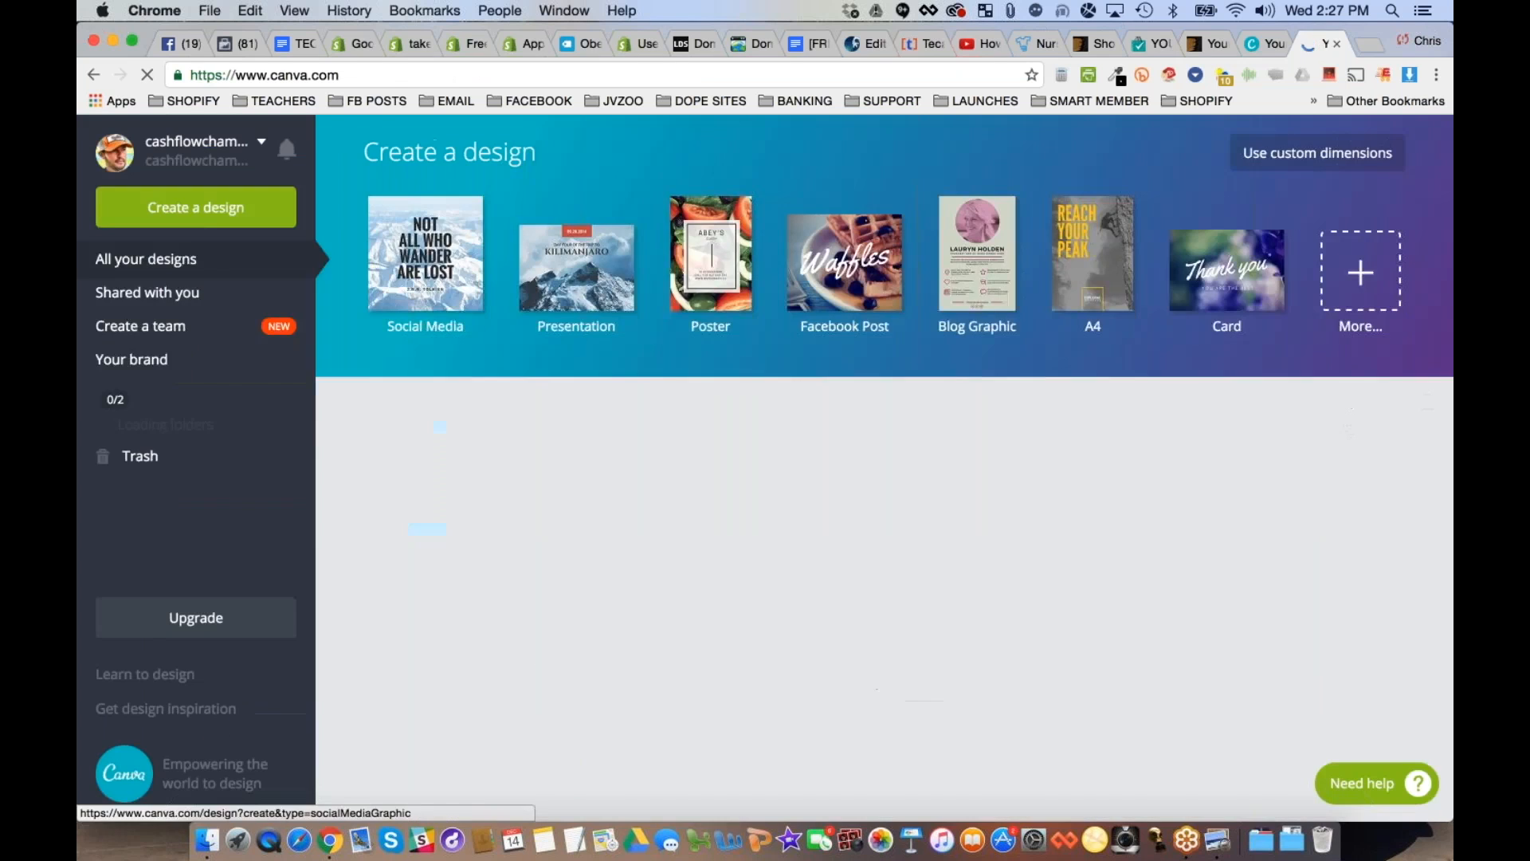
pyautogui.click(231, 207)
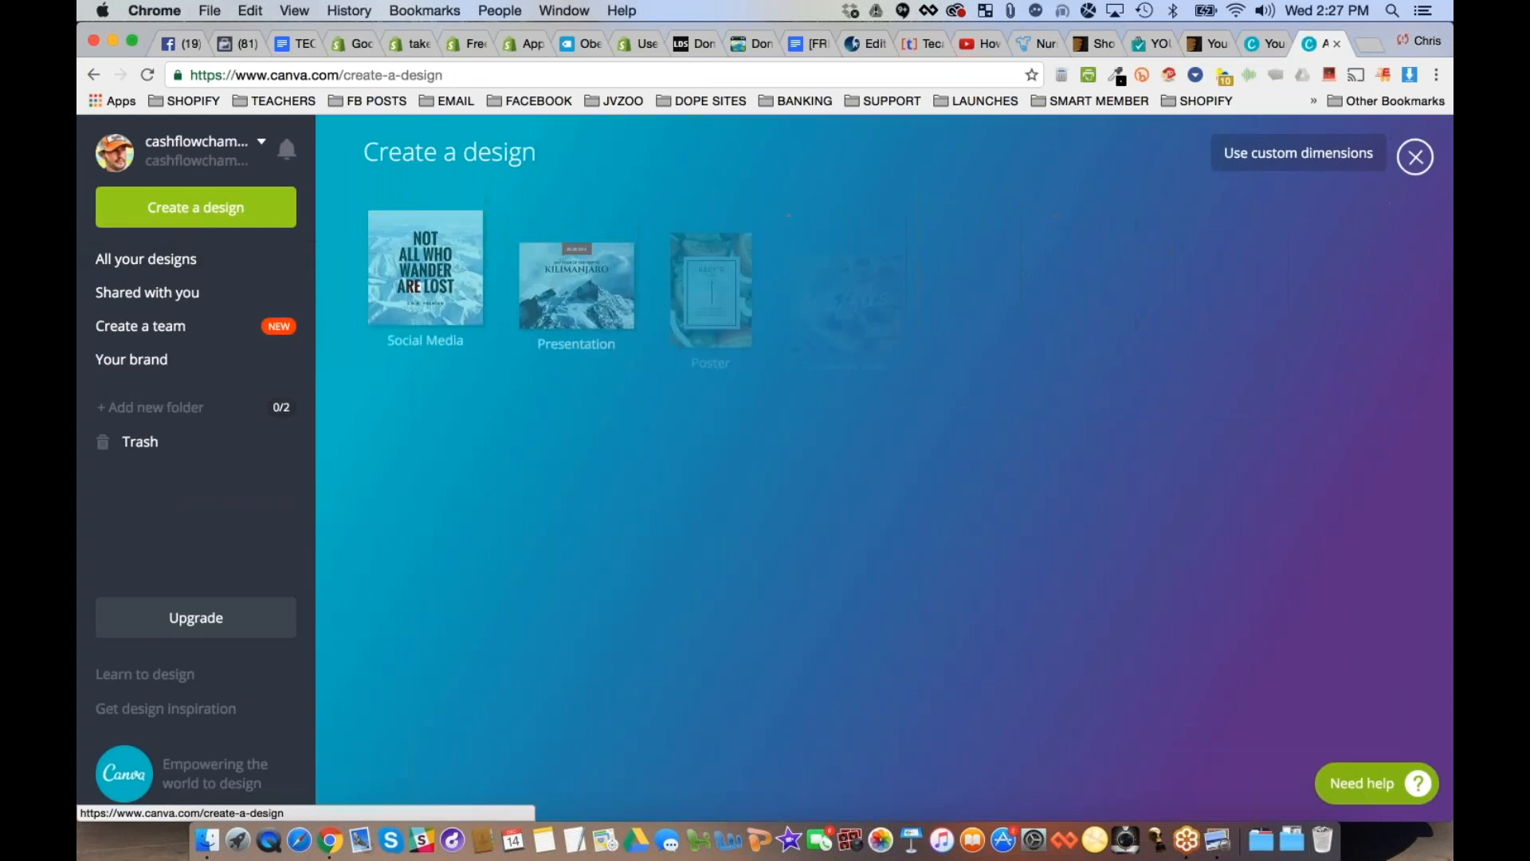
pyautogui.scroll(-2, 1131, 271)
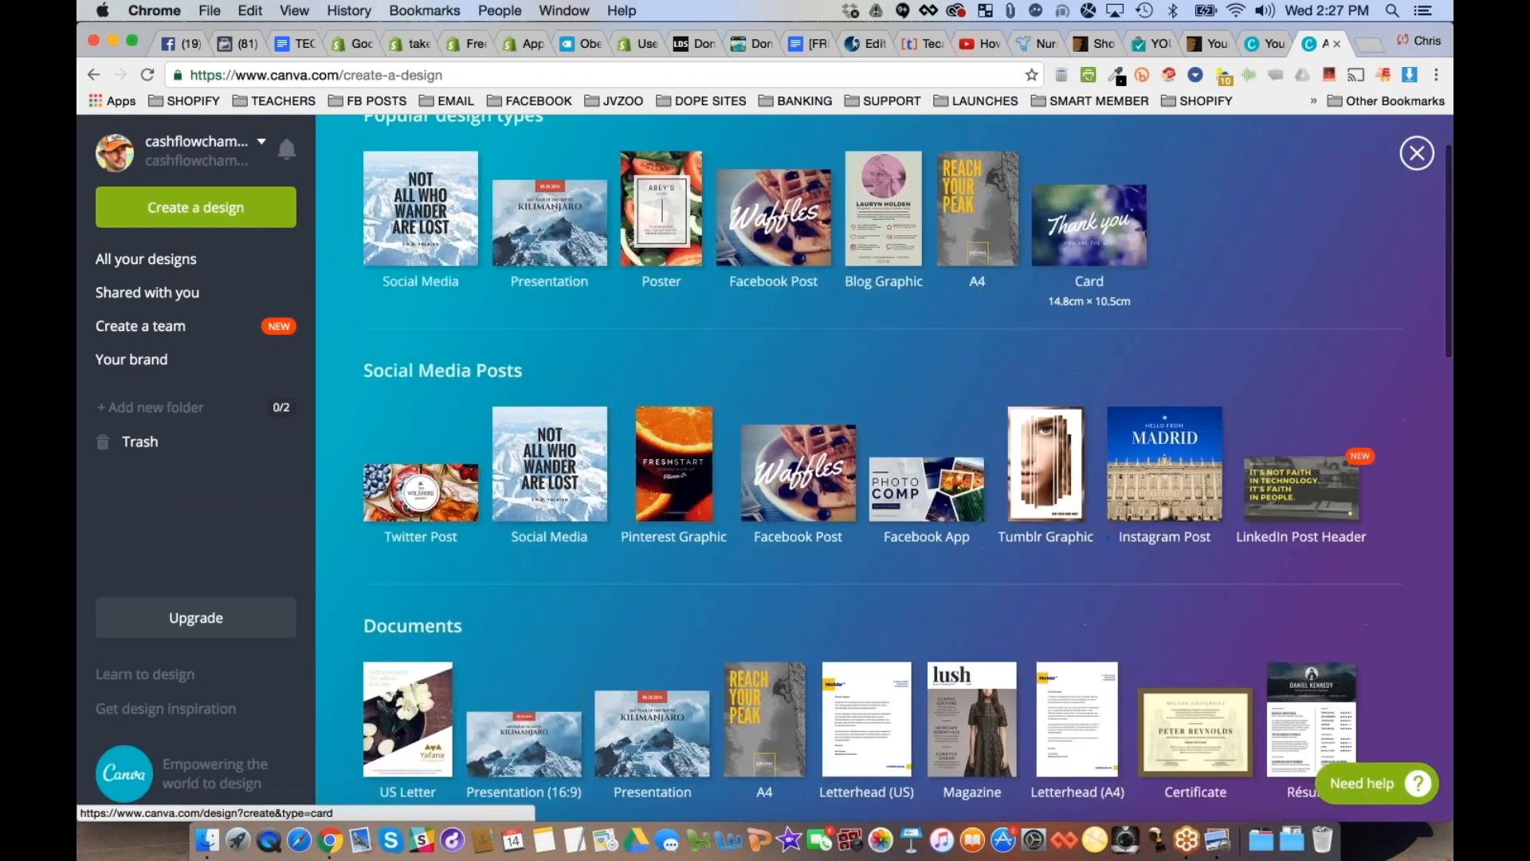
pyautogui.scroll(-2, 1089, 223)
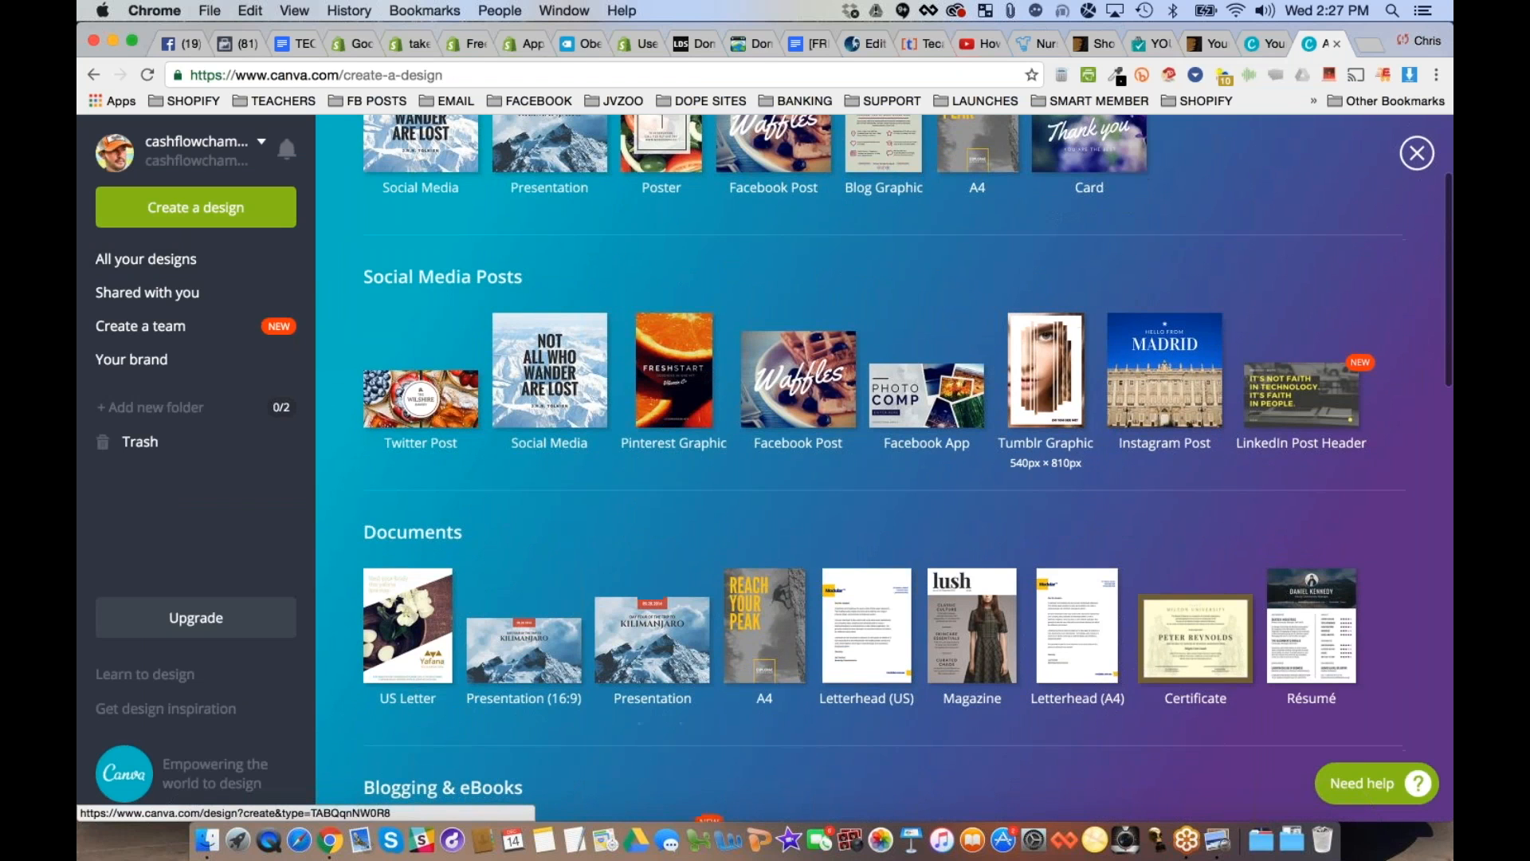
pyautogui.scroll(-1, 1046, 374)
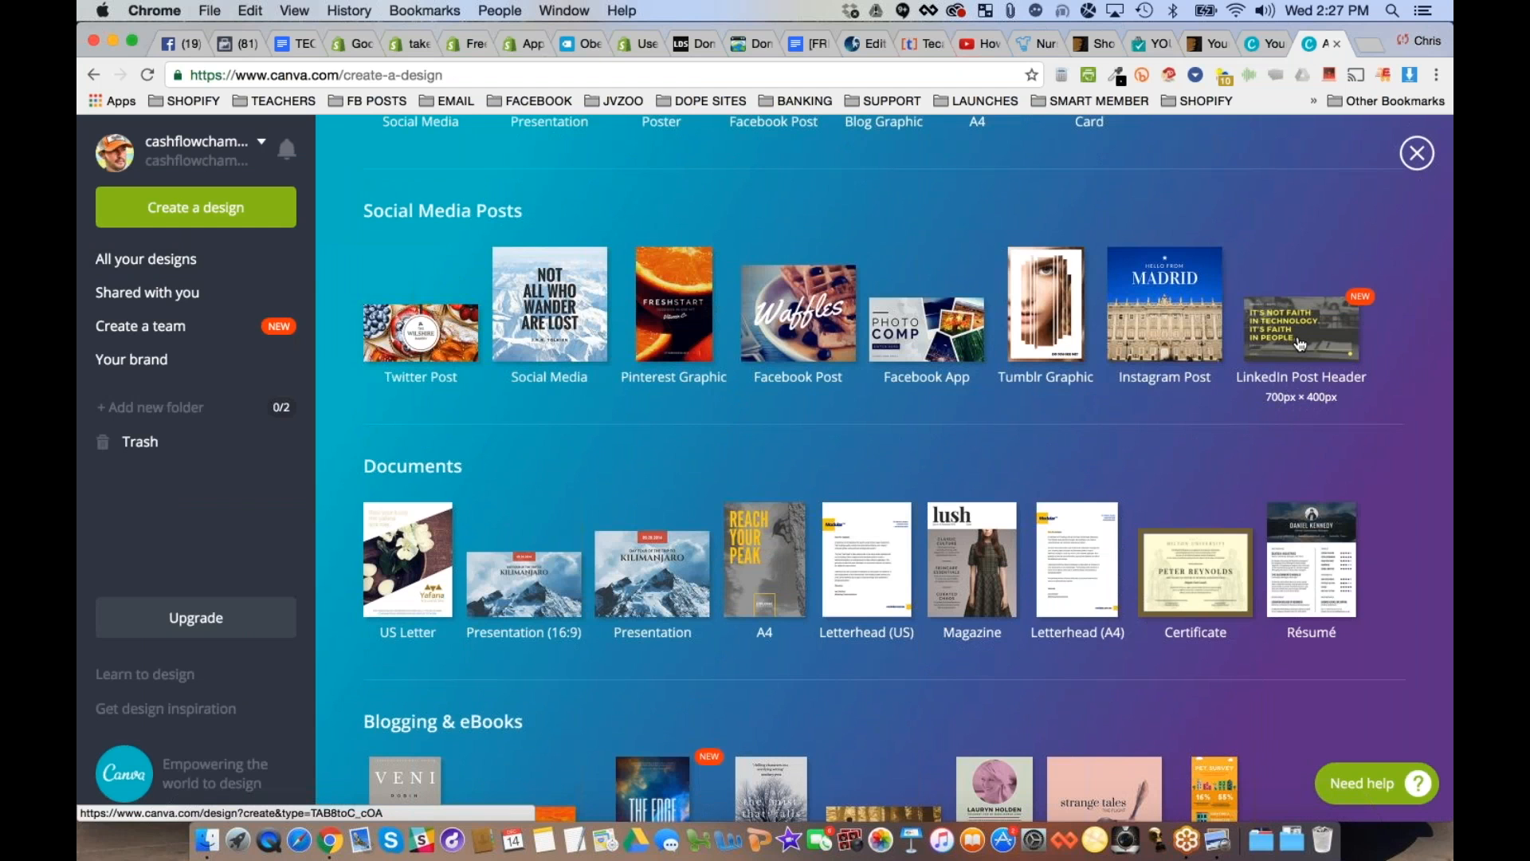
pyautogui.scroll(-1, 1301, 345)
pyautogui.scroll(-5, 1300, 344)
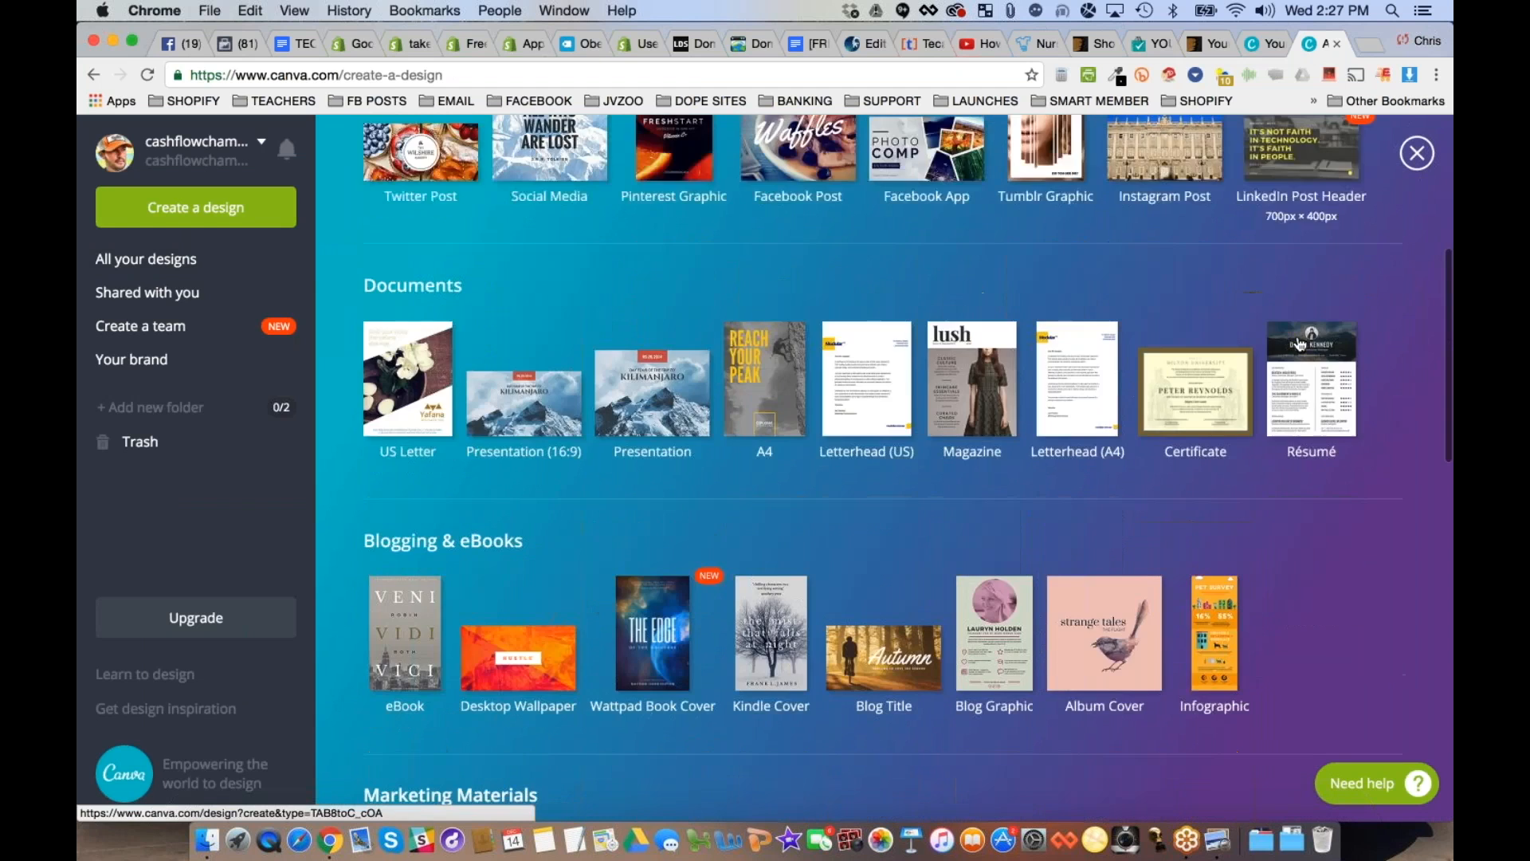
pyautogui.scroll(-4, 1301, 344)
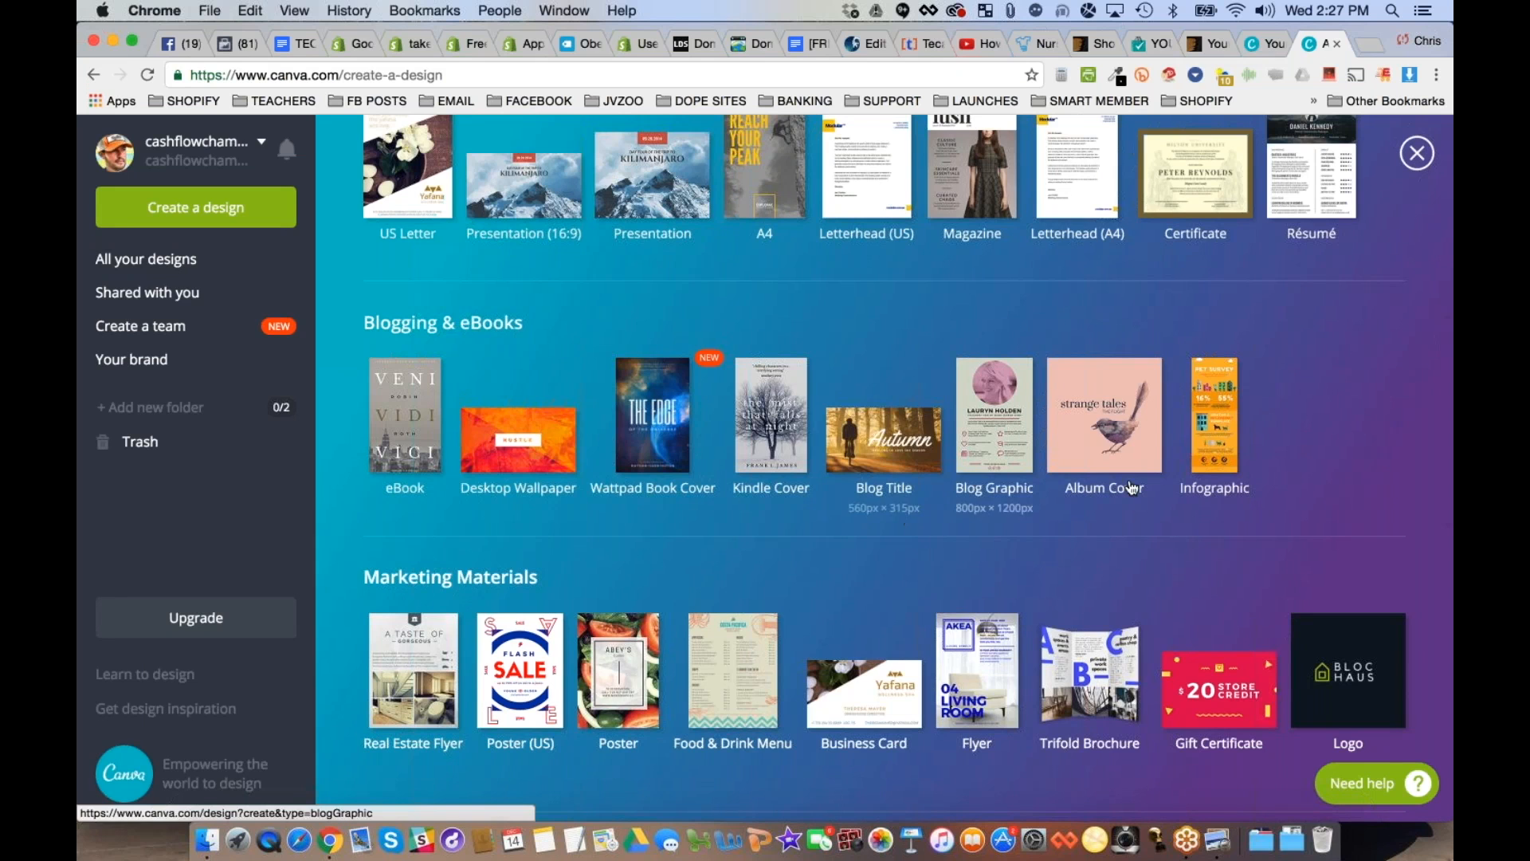
pyautogui.scroll(-2, 1016, 510)
pyautogui.scroll(-5, 726, 492)
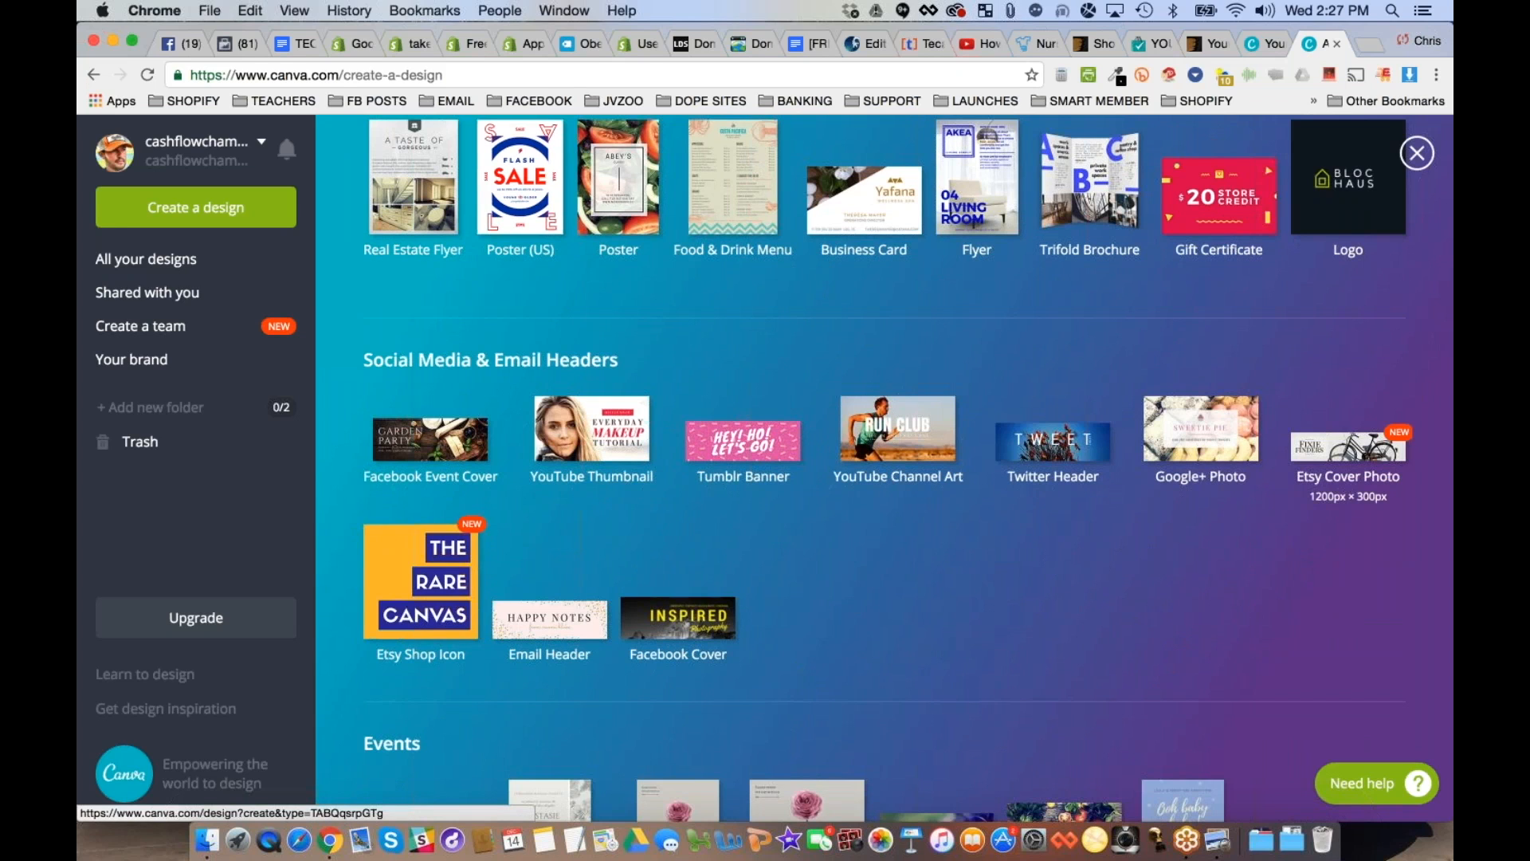
pyautogui.click(1348, 448)
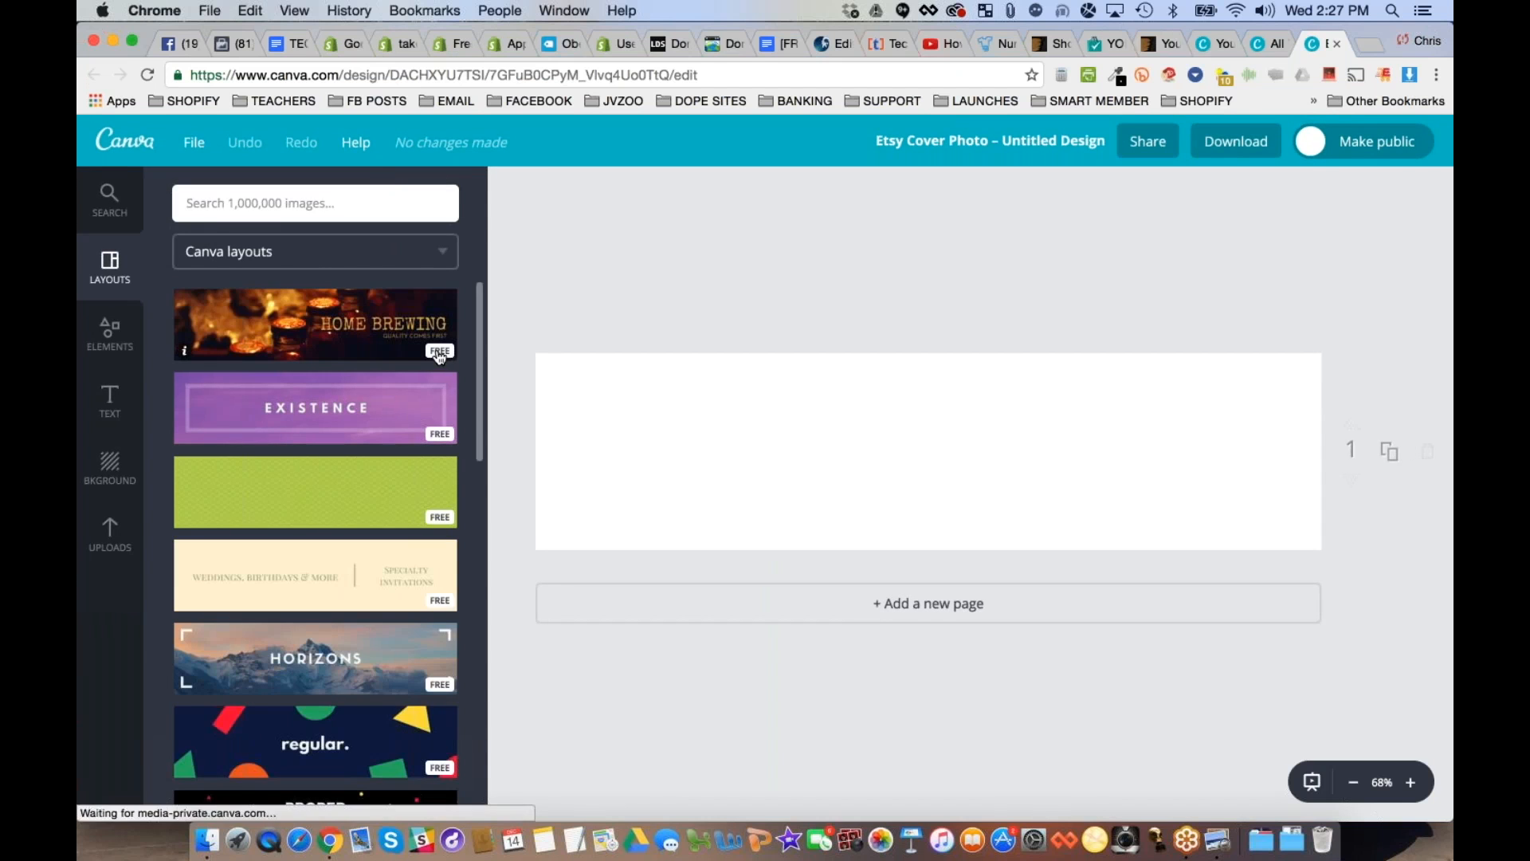
# - Apply the Home Brewing layout to the cover and try selecting its headline text for editing
pyautogui.click(283, 330)
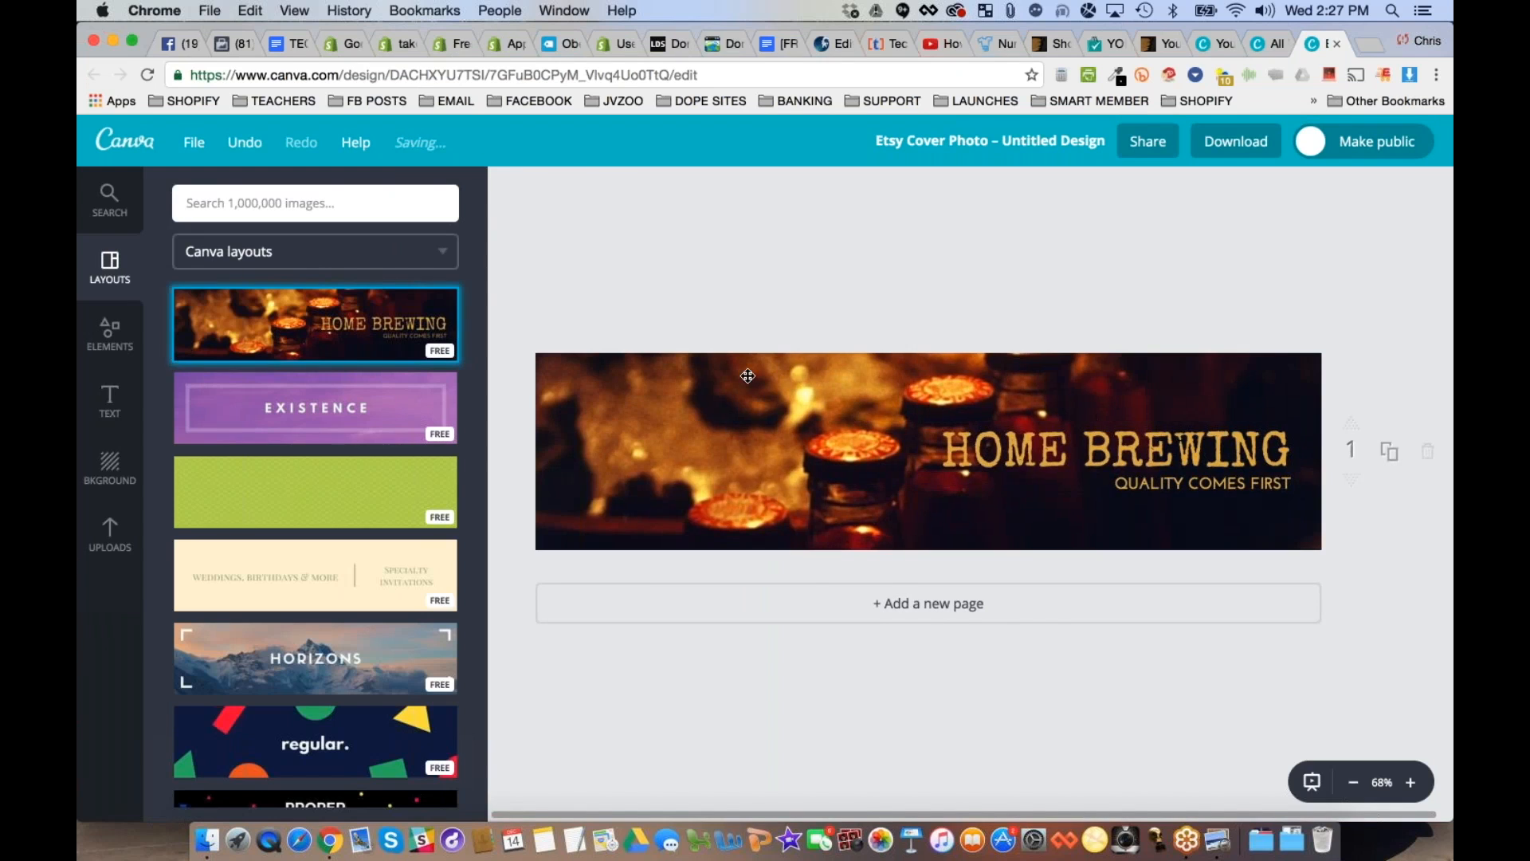
pyautogui.click(1150, 451)
pyautogui.doubleClick(1171, 455)
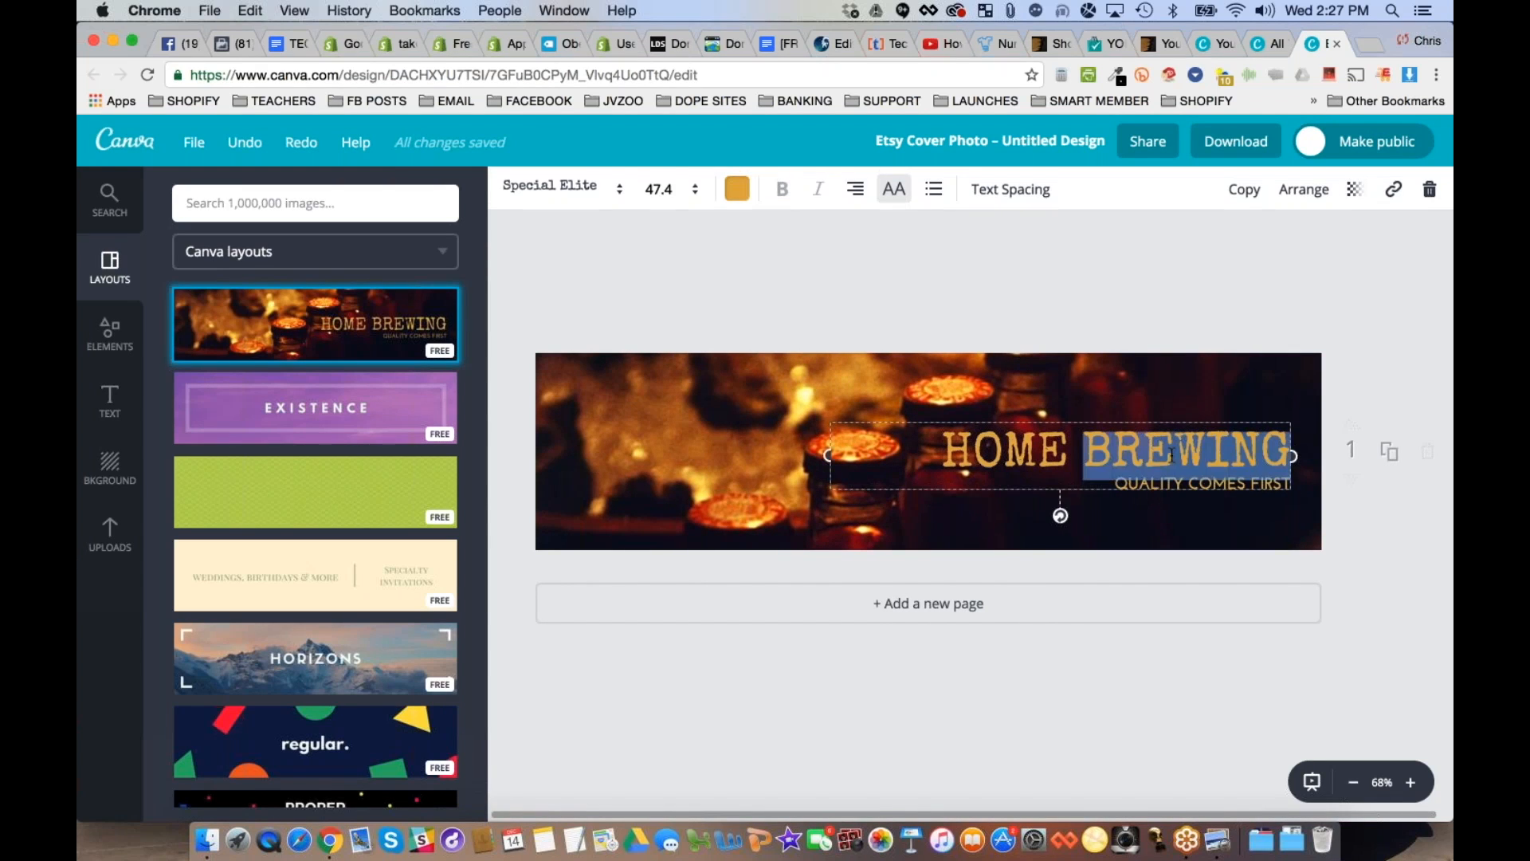
pyautogui.click(1109, 450)
pyautogui.click(1250, 561)
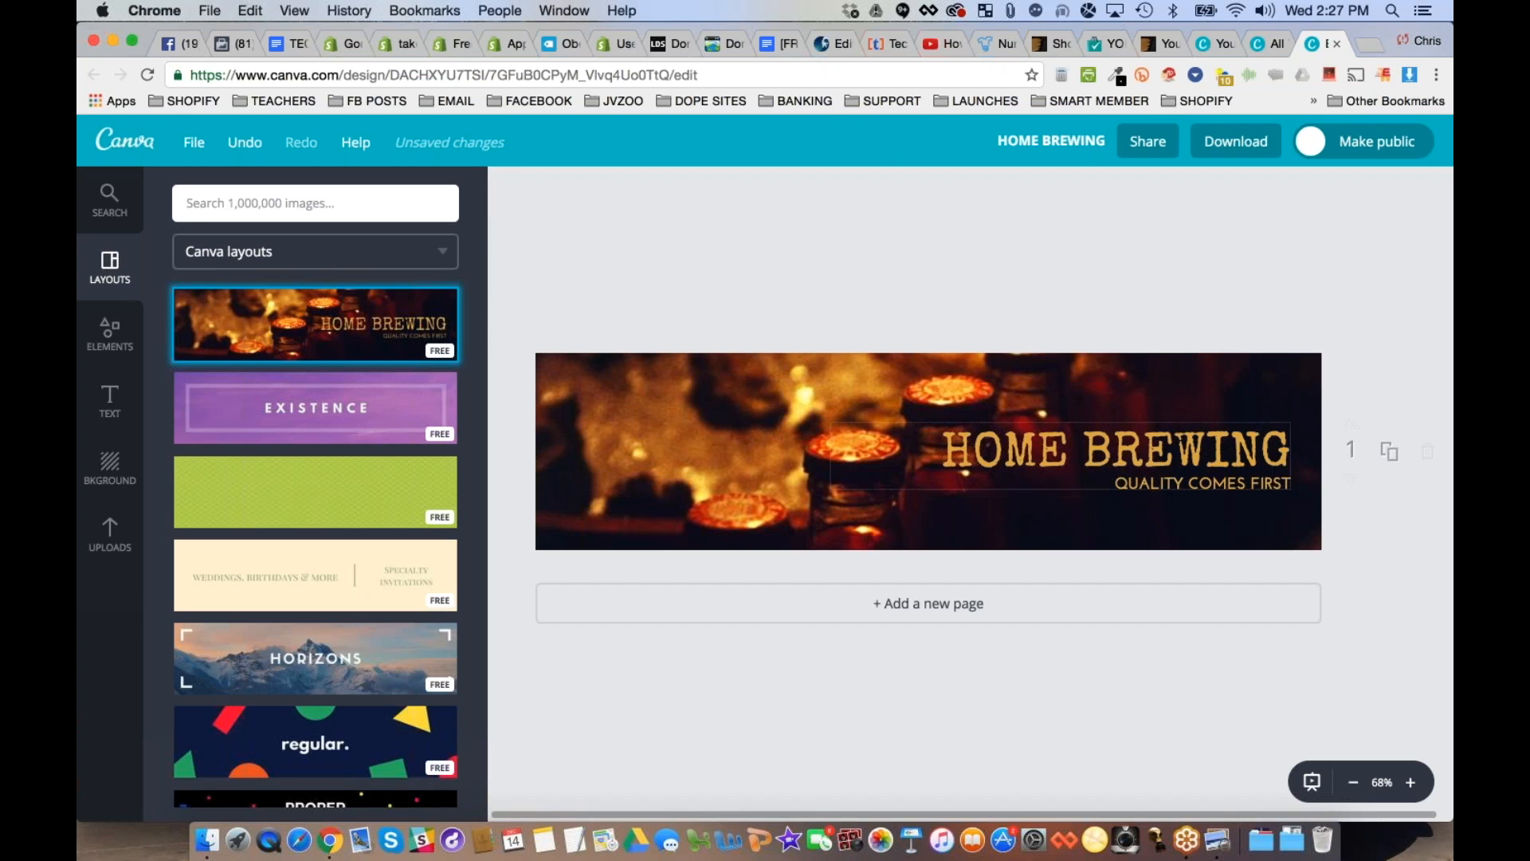
# - View the banner in the Shopify theme preview, return to Canva and try the Oh My Gifts!, Garden Guru, Writing 101 and French Country layouts
pyautogui.click(395, 45)
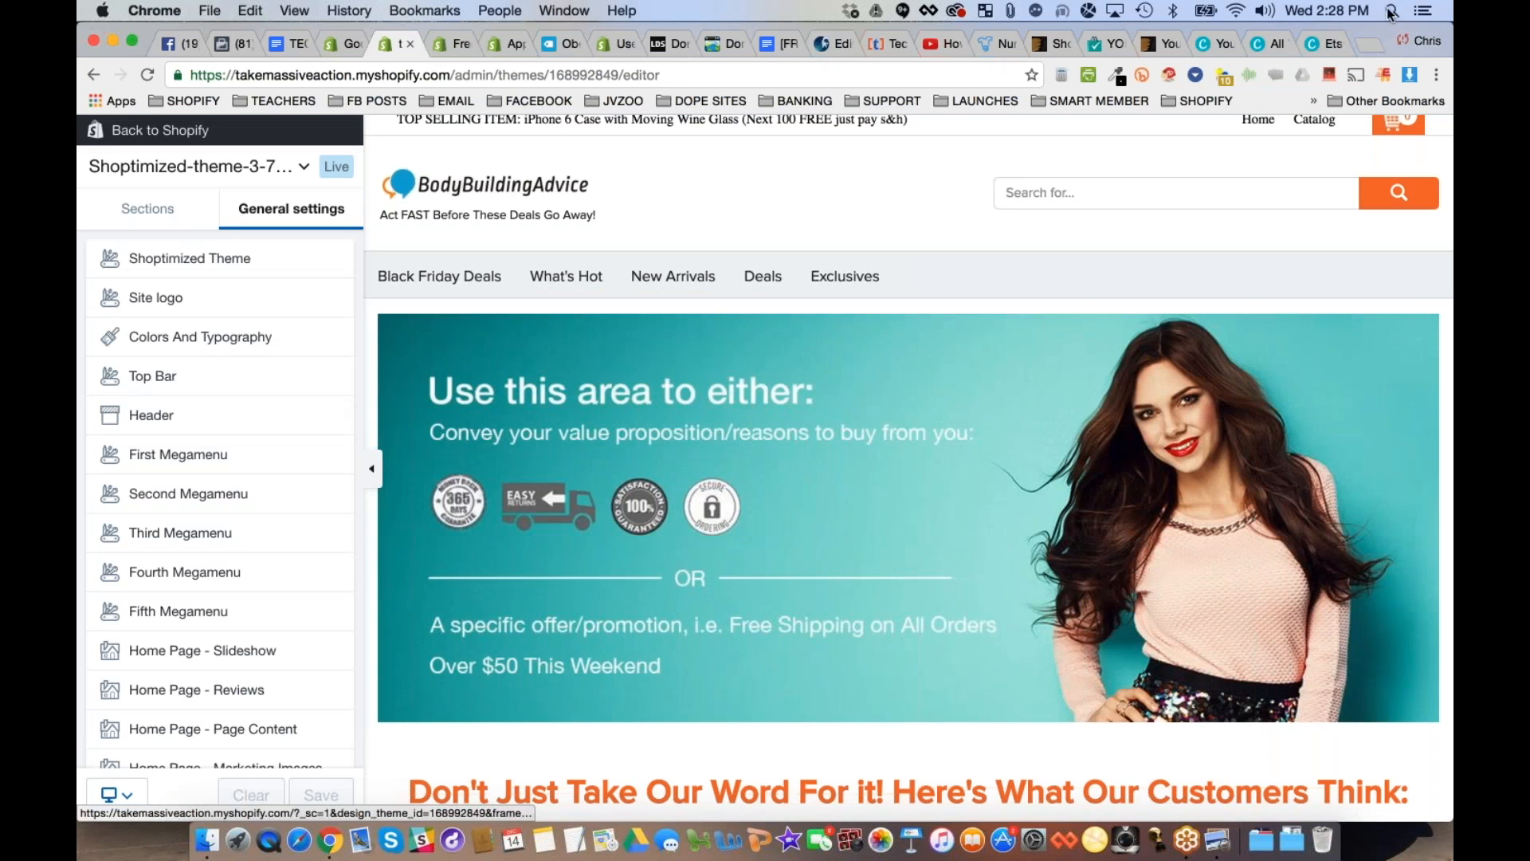
pyautogui.click(1306, 44)
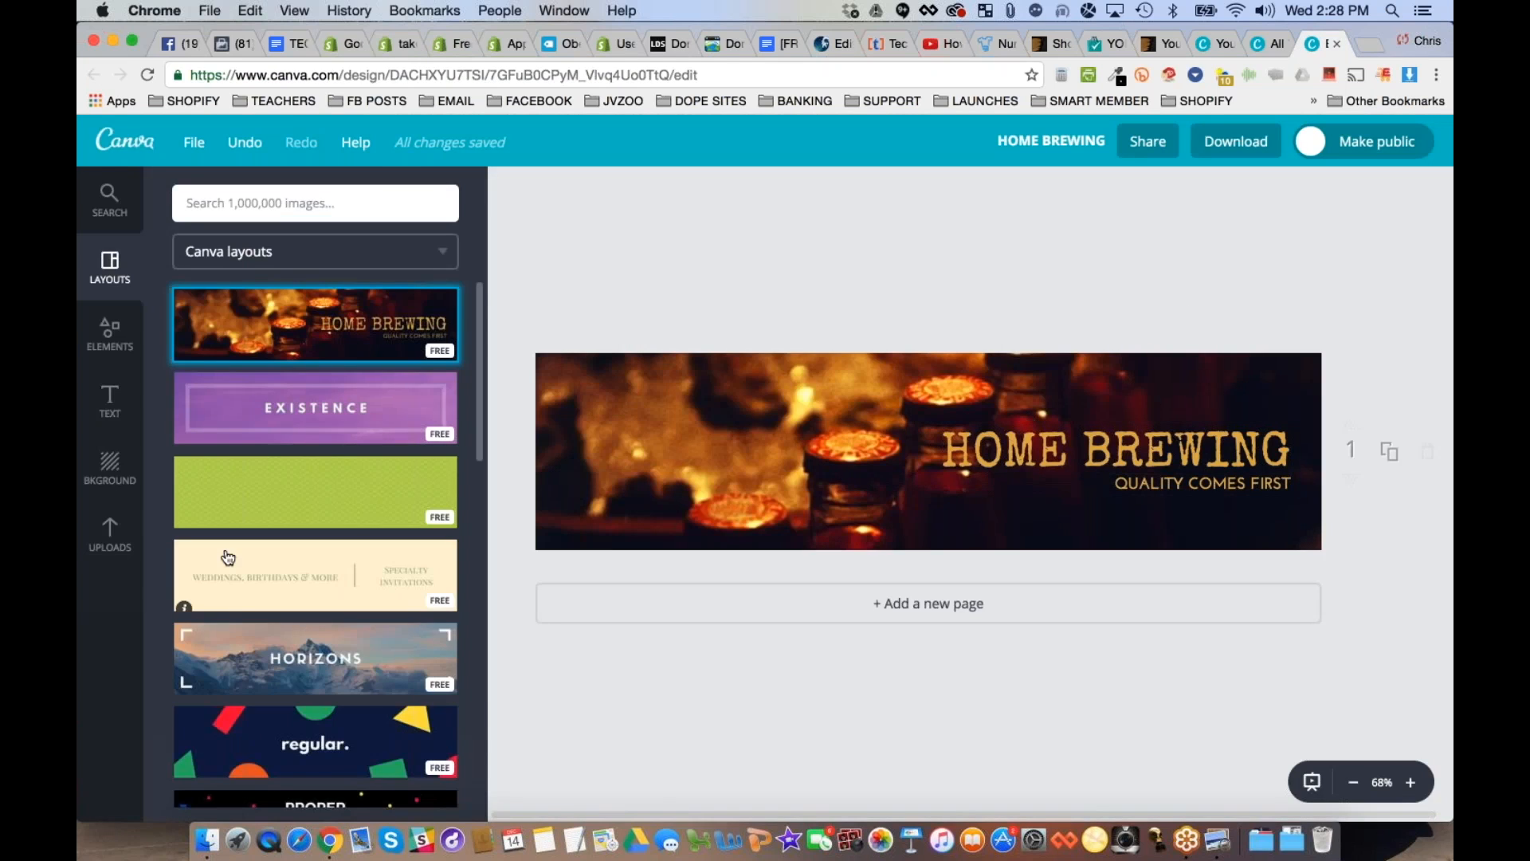
pyautogui.scroll(-6, 228, 557)
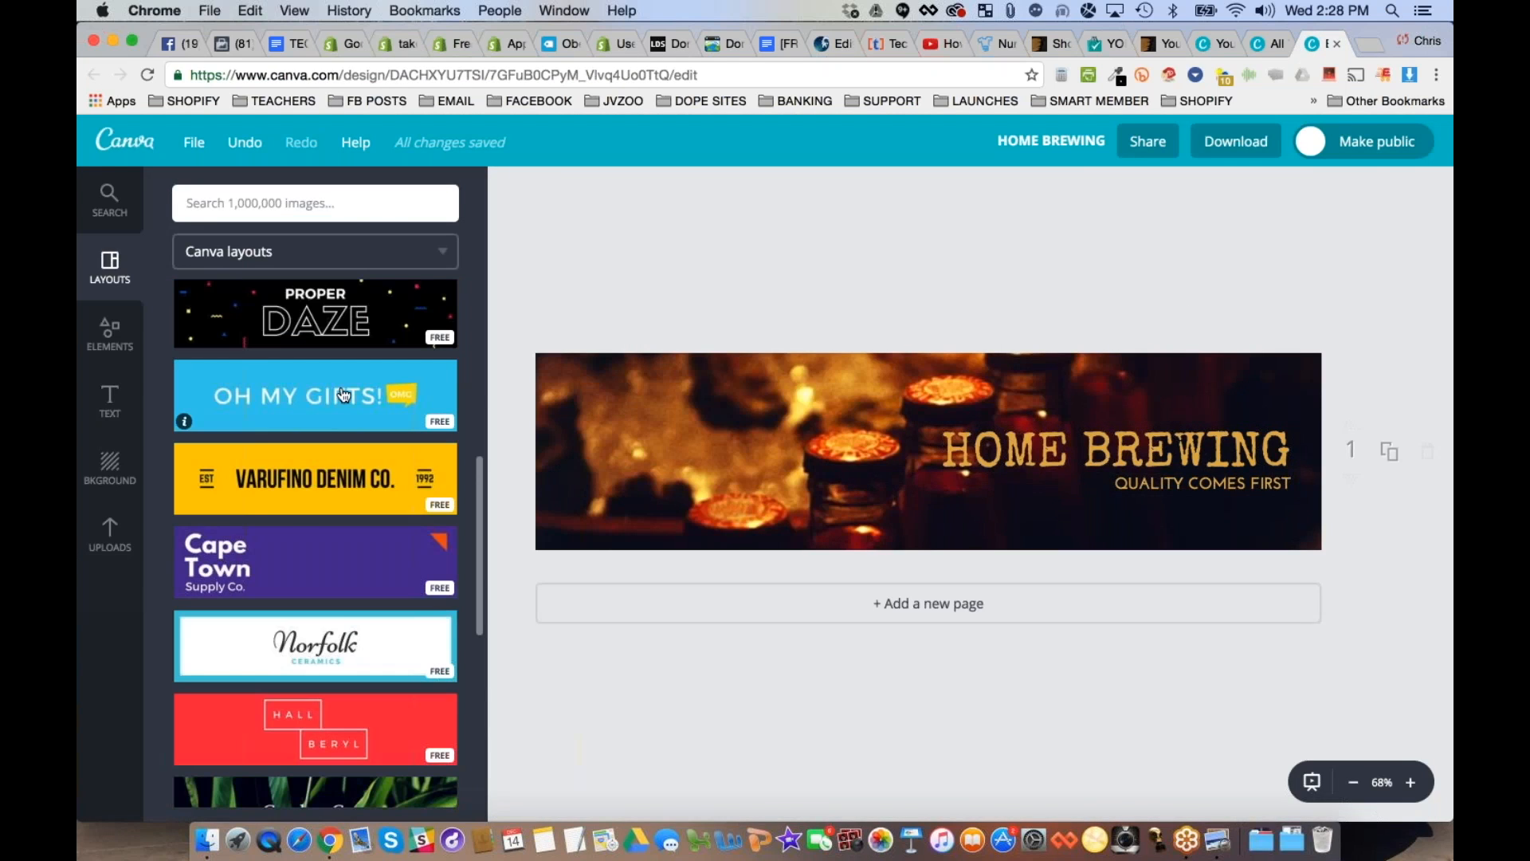
pyautogui.click(344, 399)
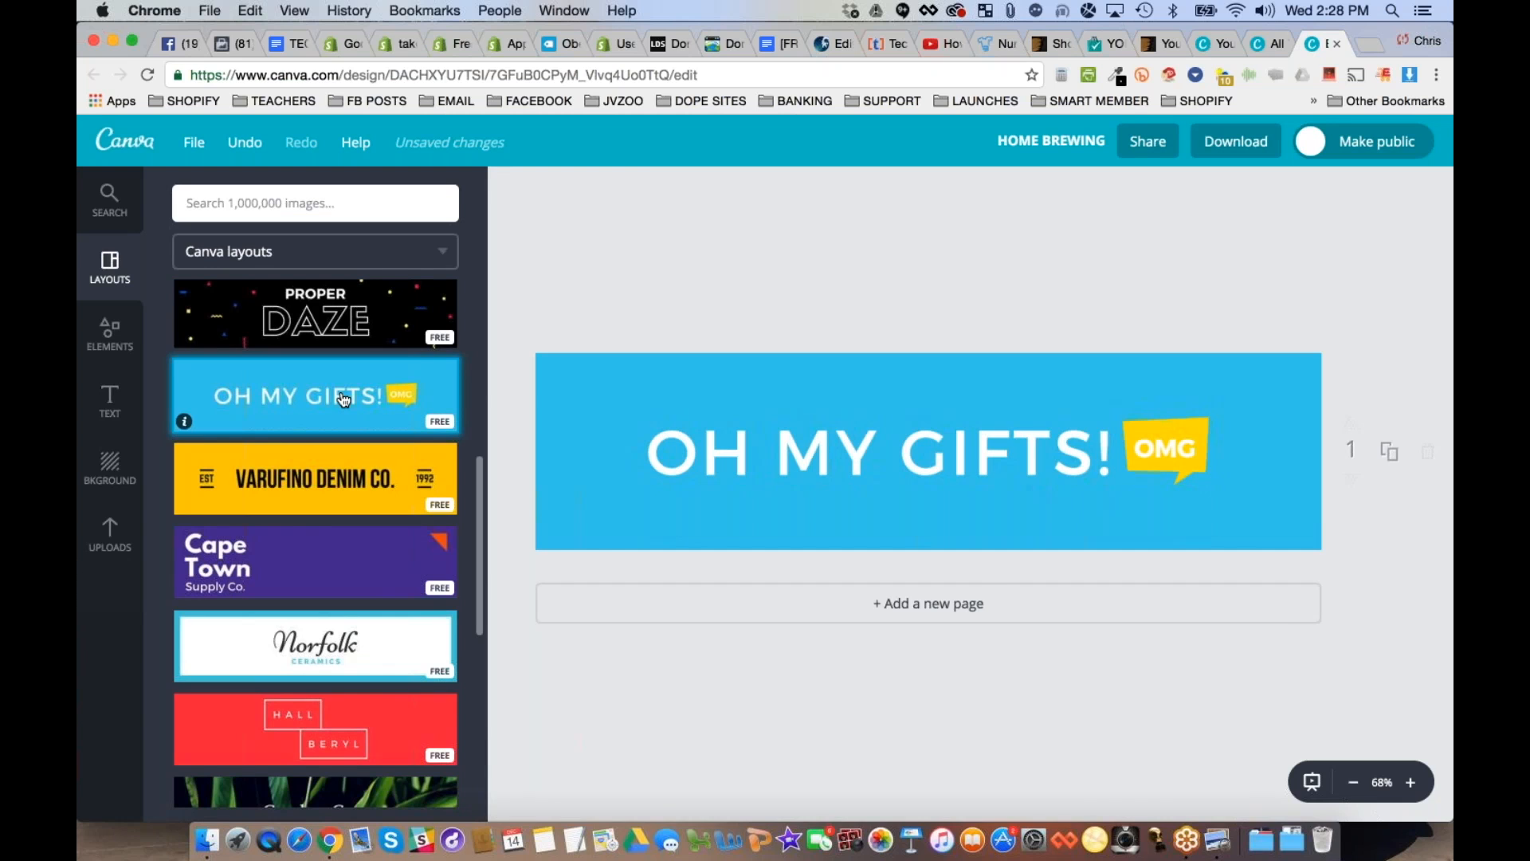
pyautogui.scroll(-4, 346, 433)
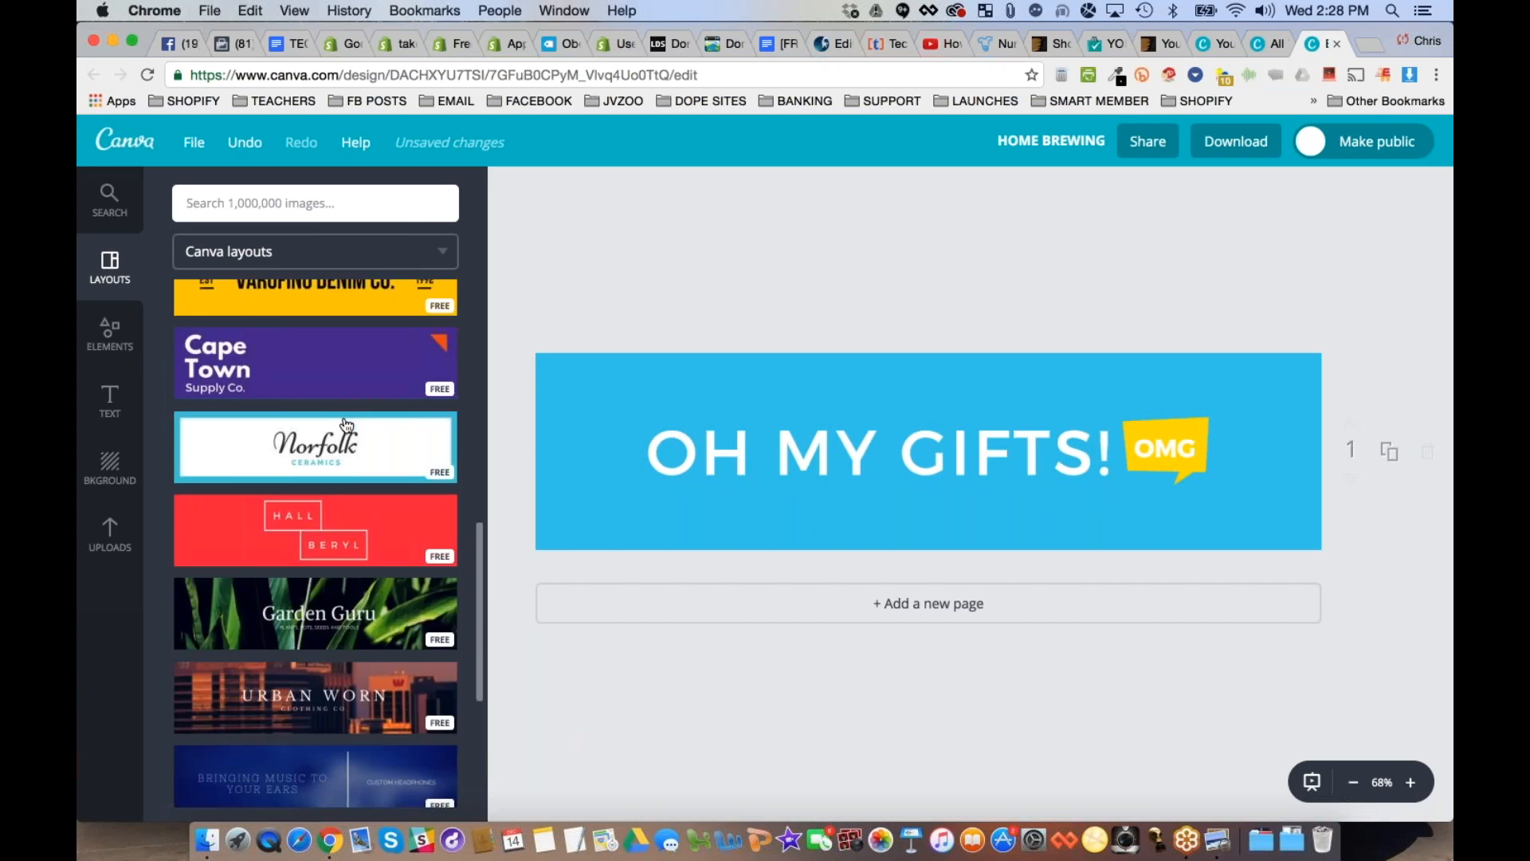
pyautogui.click(345, 478)
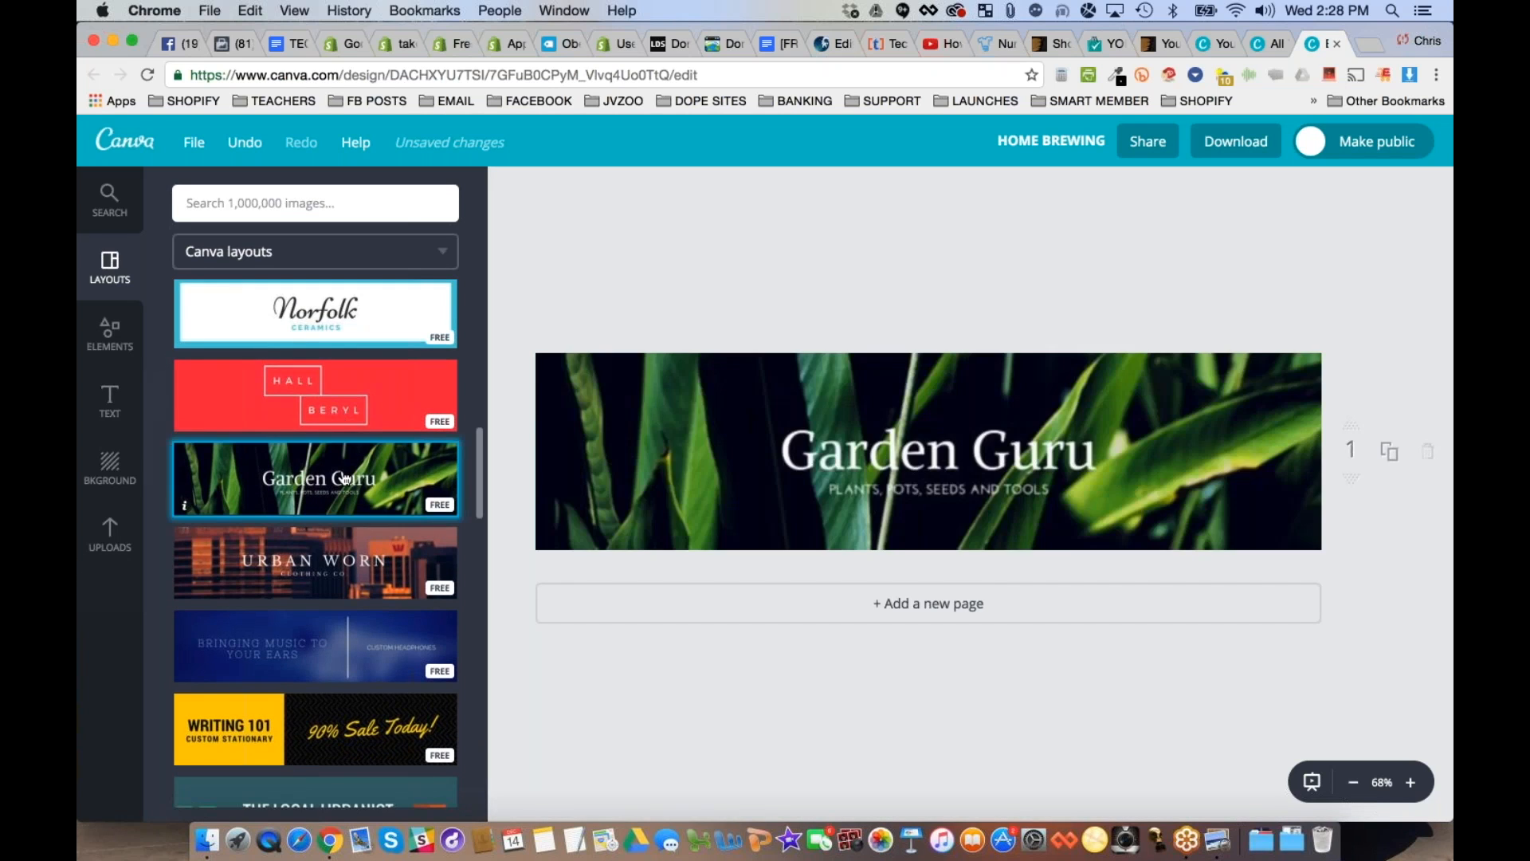
pyautogui.scroll(-2, 341, 518)
pyautogui.click(333, 563)
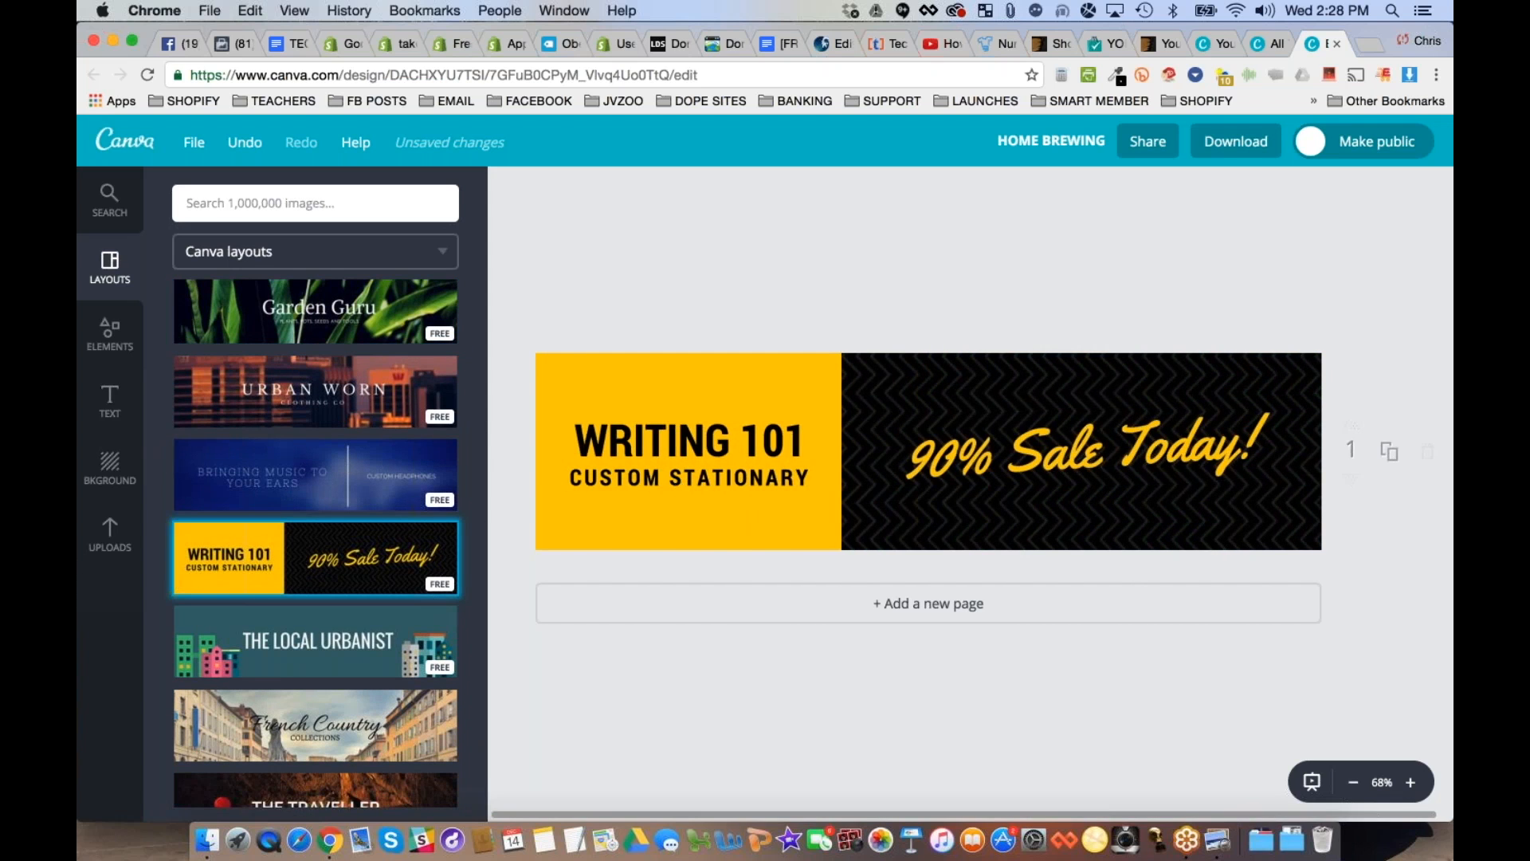
pyautogui.click(317, 723)
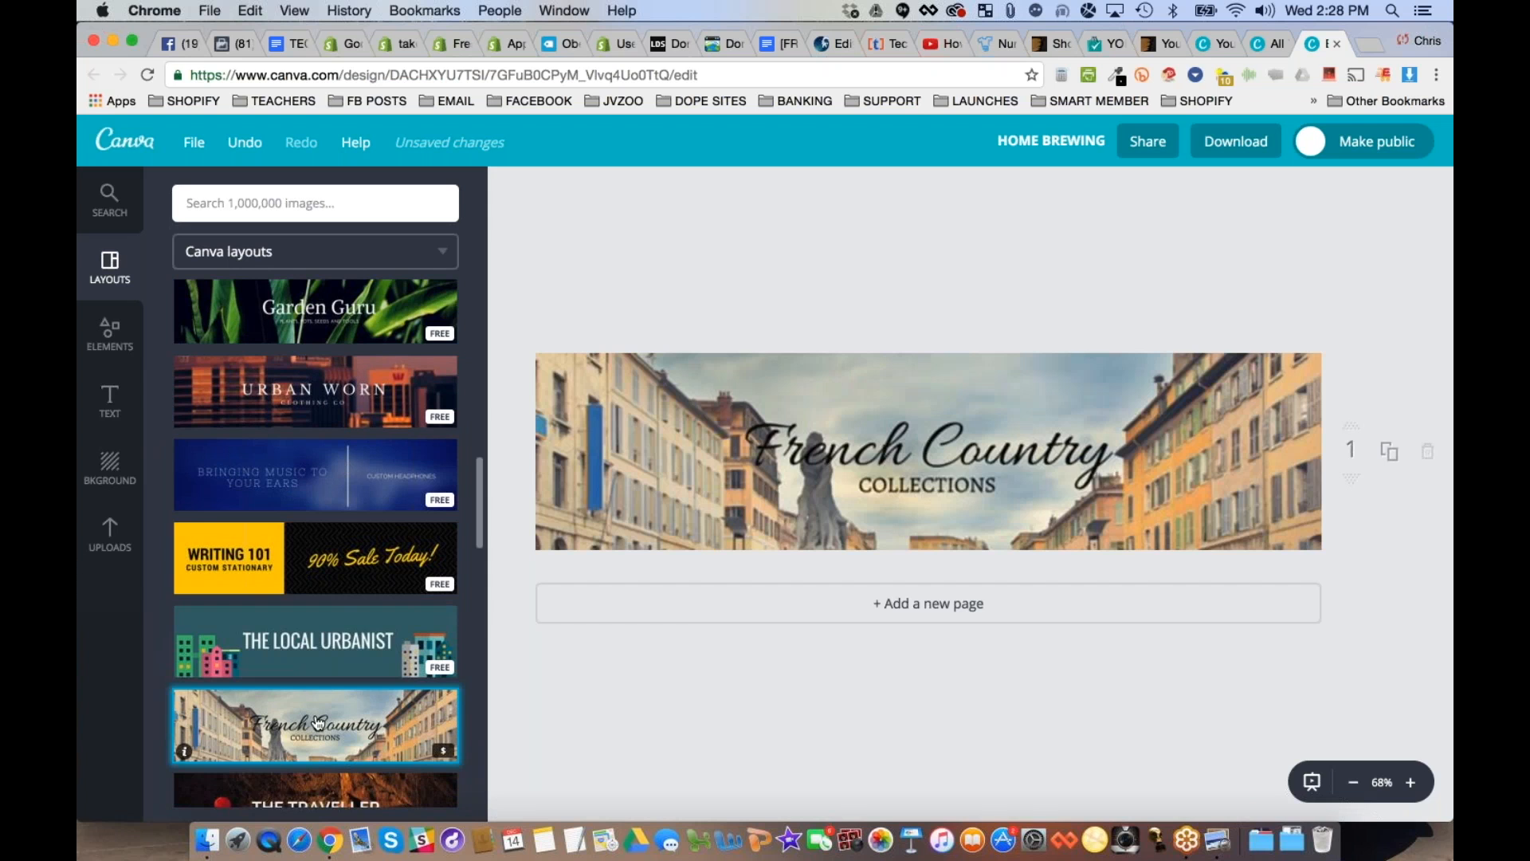
# - Apply the Recycled Pine & Oak layout to the cover and look through the further layouts
pyautogui.scroll(-4, 317, 723)
pyautogui.scroll(-3, 352, 547)
pyautogui.click(352, 546)
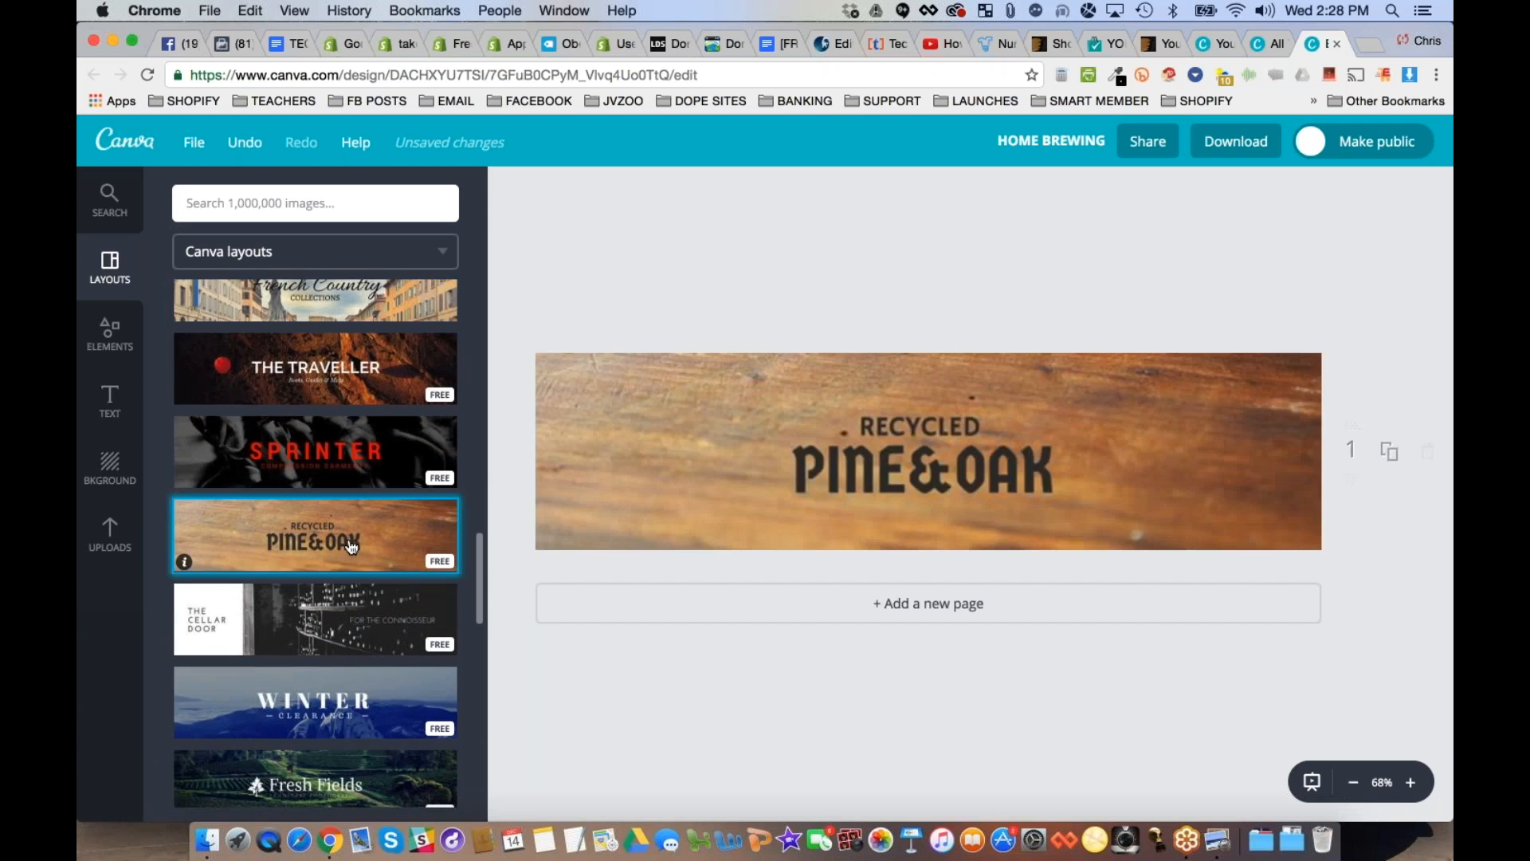
pyautogui.scroll(-6, 352, 547)
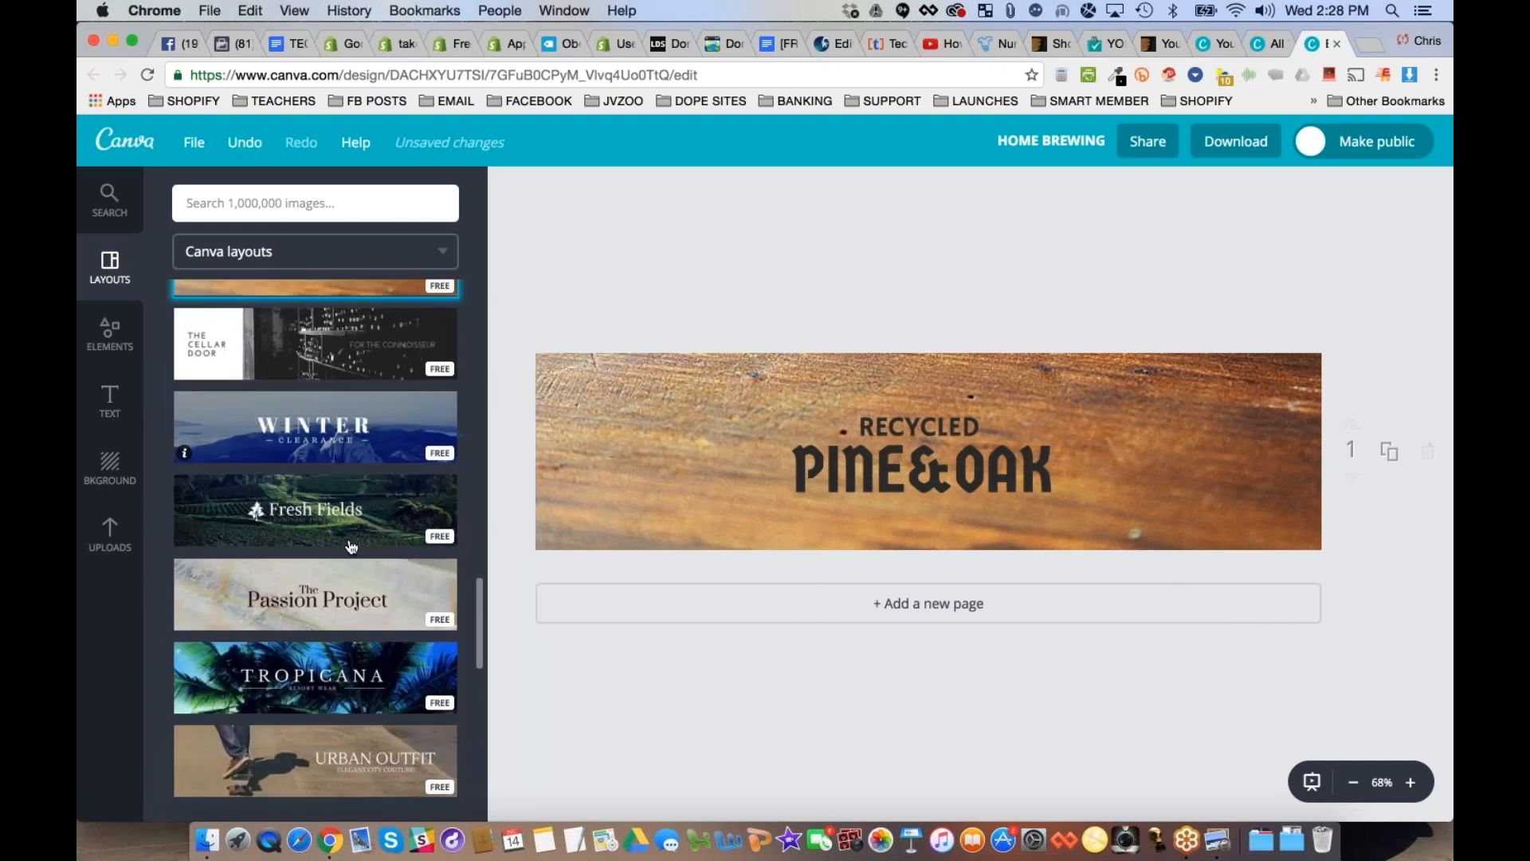
pyautogui.scroll(-4, 351, 546)
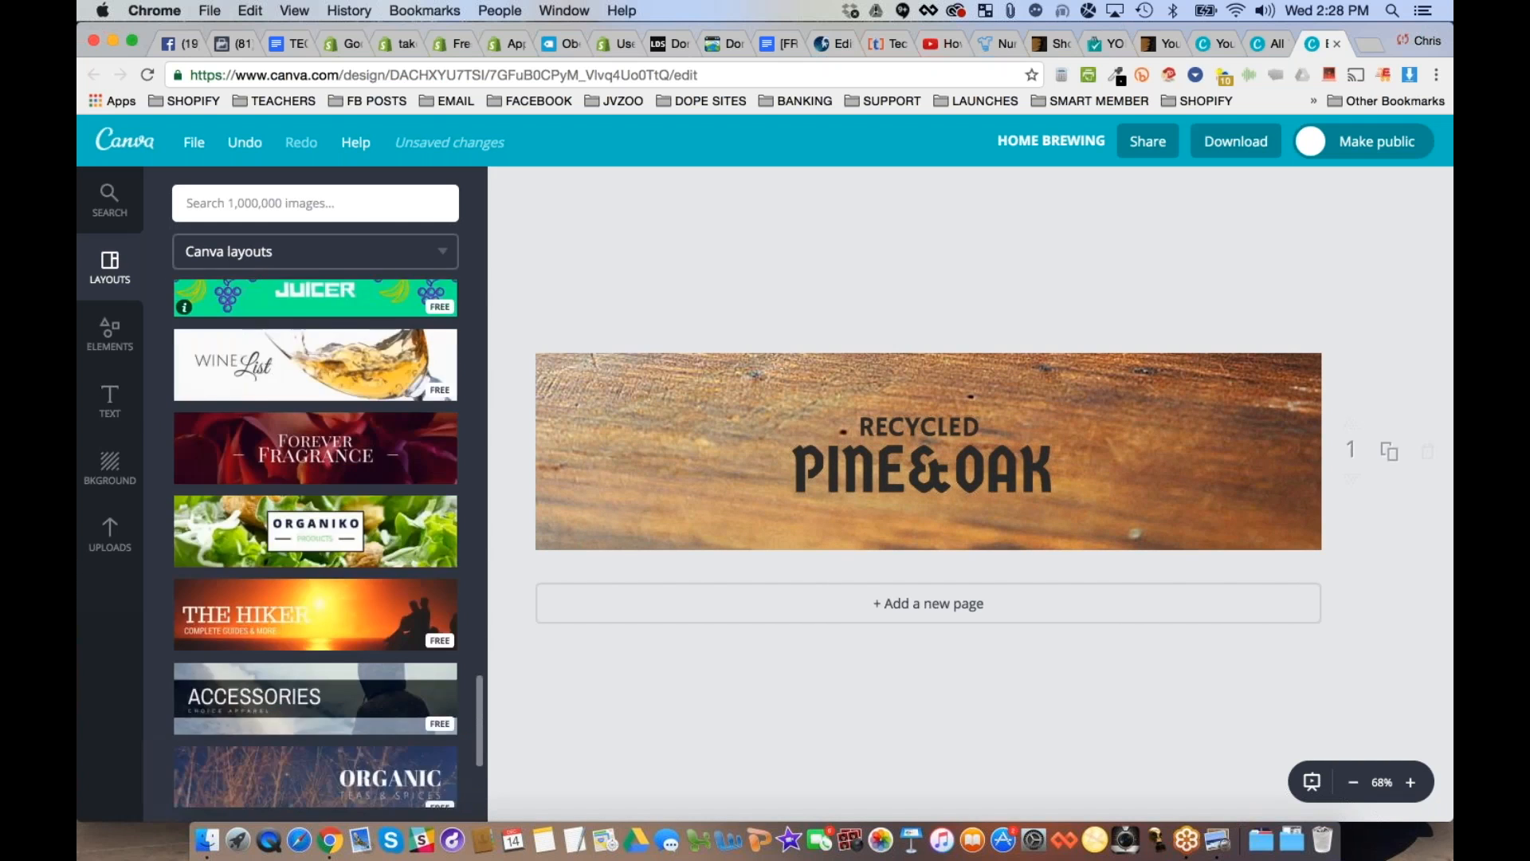
# - Try the Fixie Finders, Customized Sneakers and Electronica layouts on the cover
pyautogui.scroll(-7, 350, 474)
pyautogui.scroll(4, 349, 473)
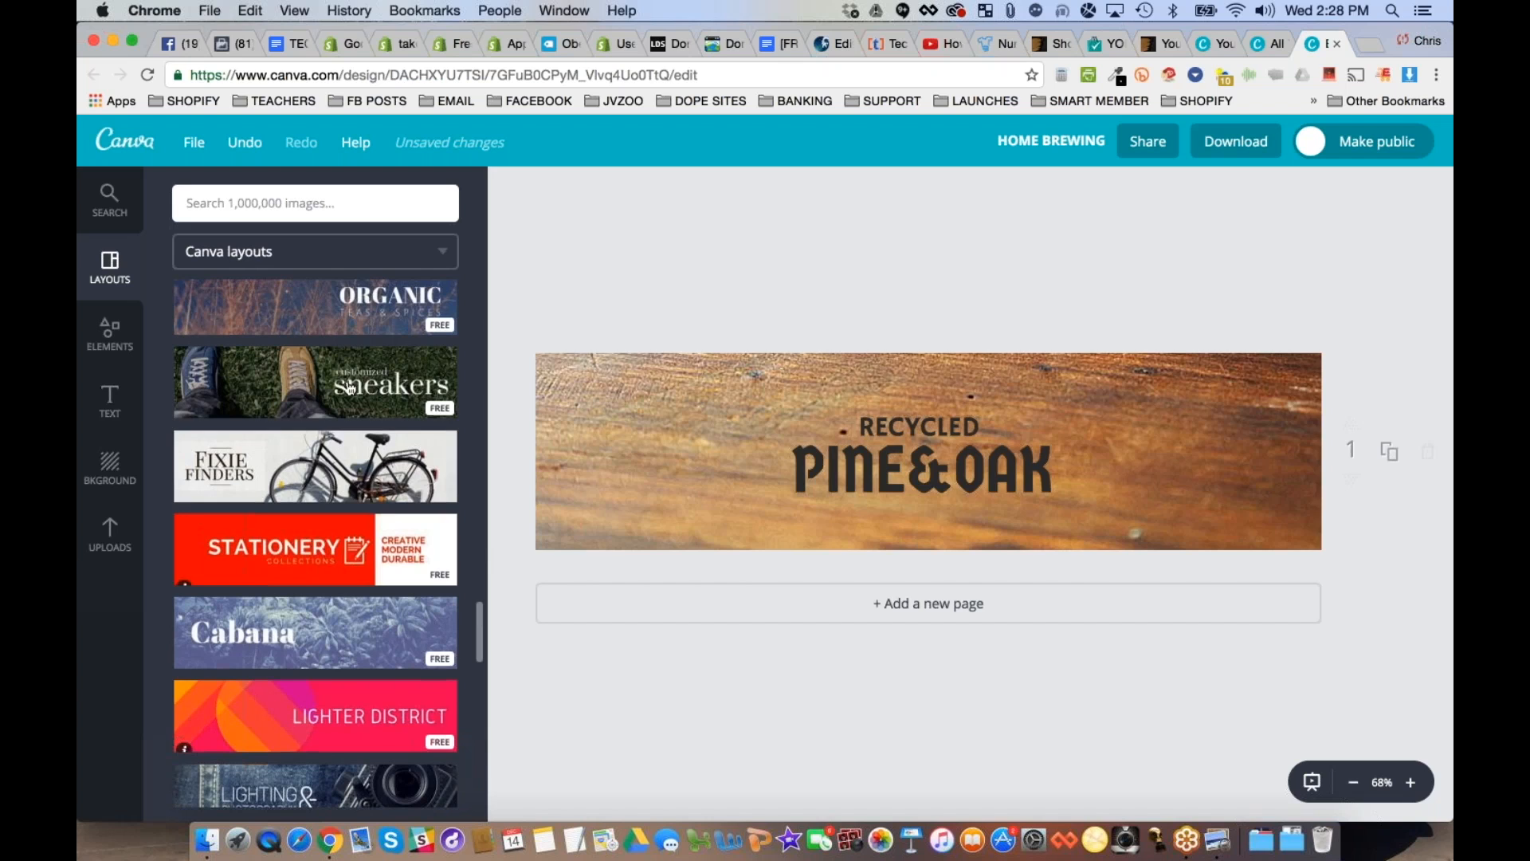
pyautogui.click(349, 474)
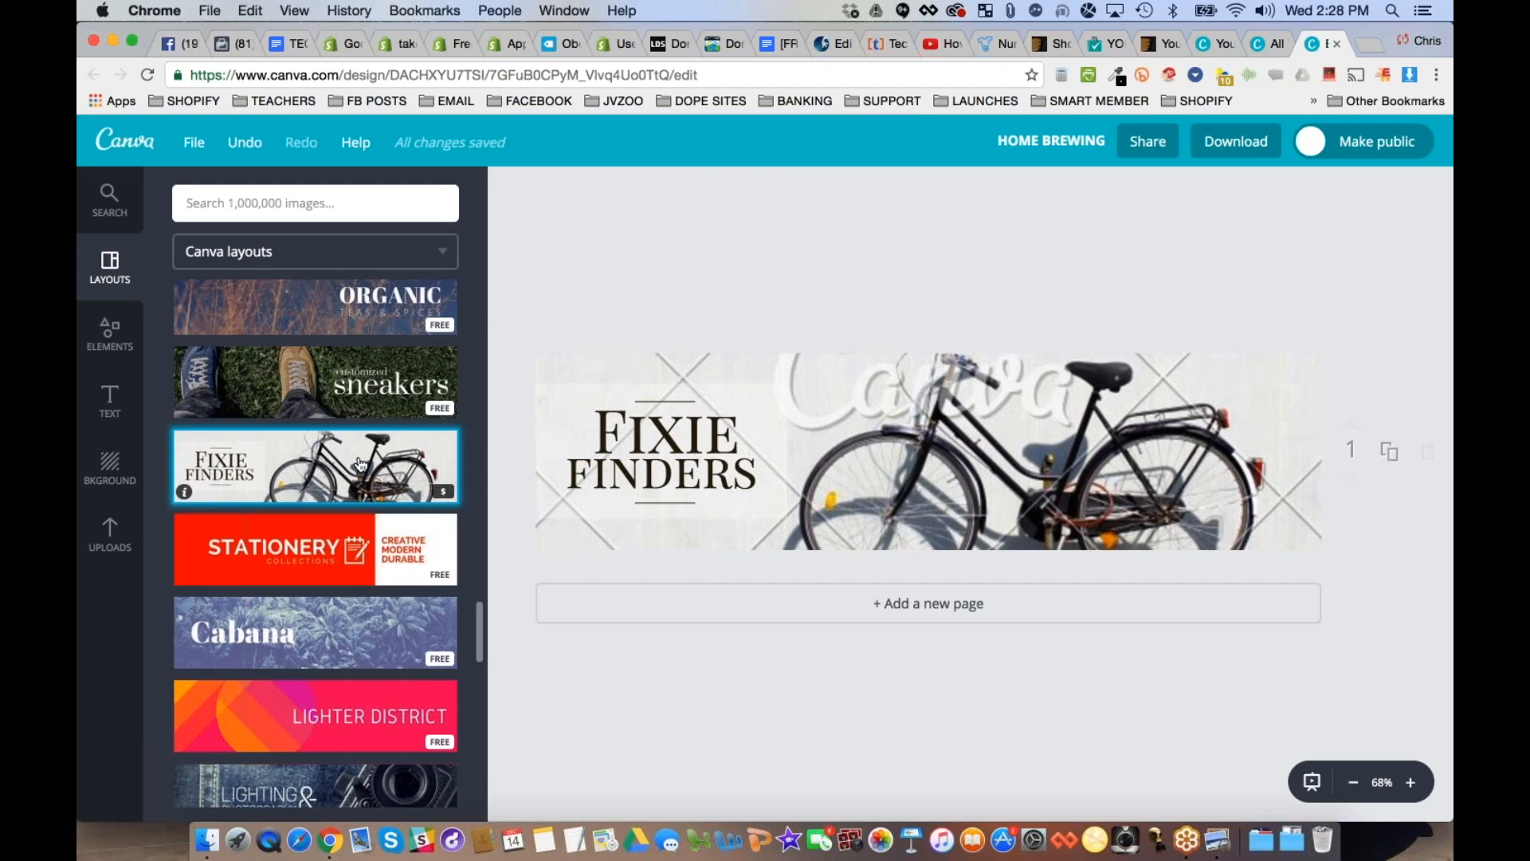
pyautogui.click(378, 382)
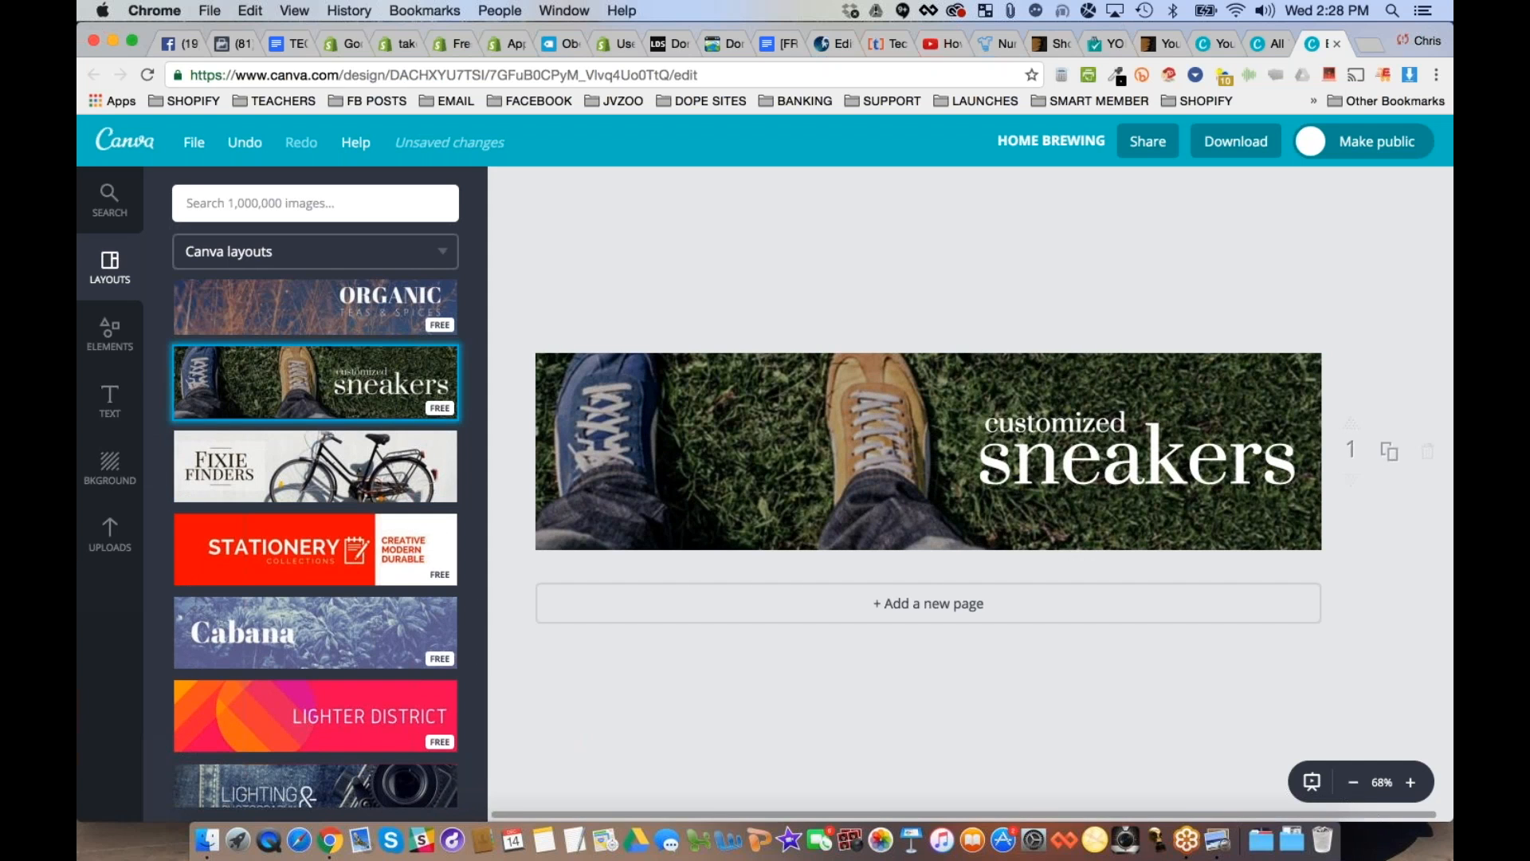
pyautogui.scroll(-2, 315, 589)
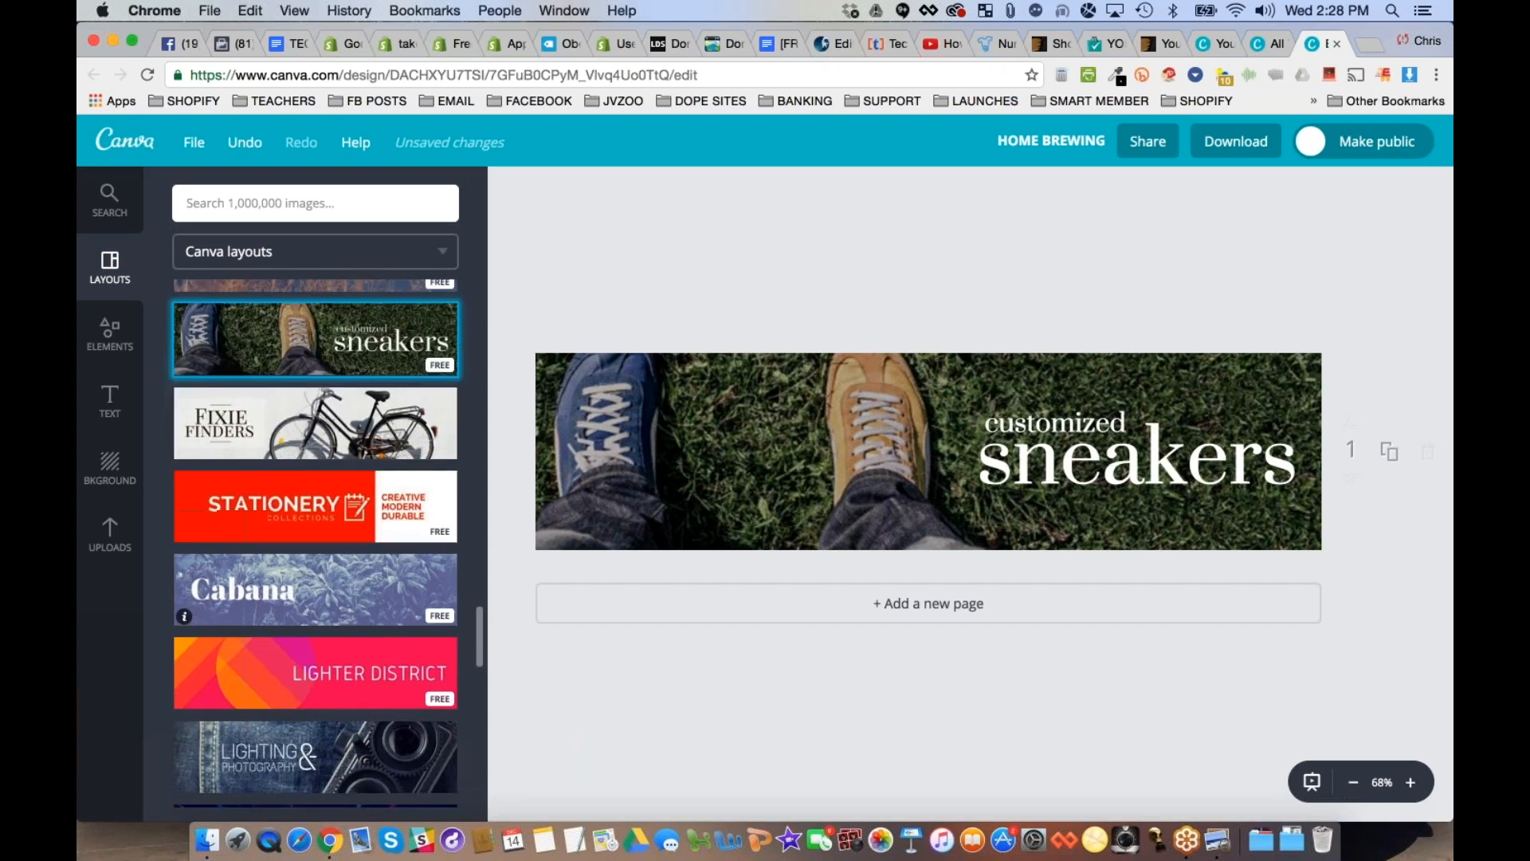
pyautogui.scroll(-5, 314, 590)
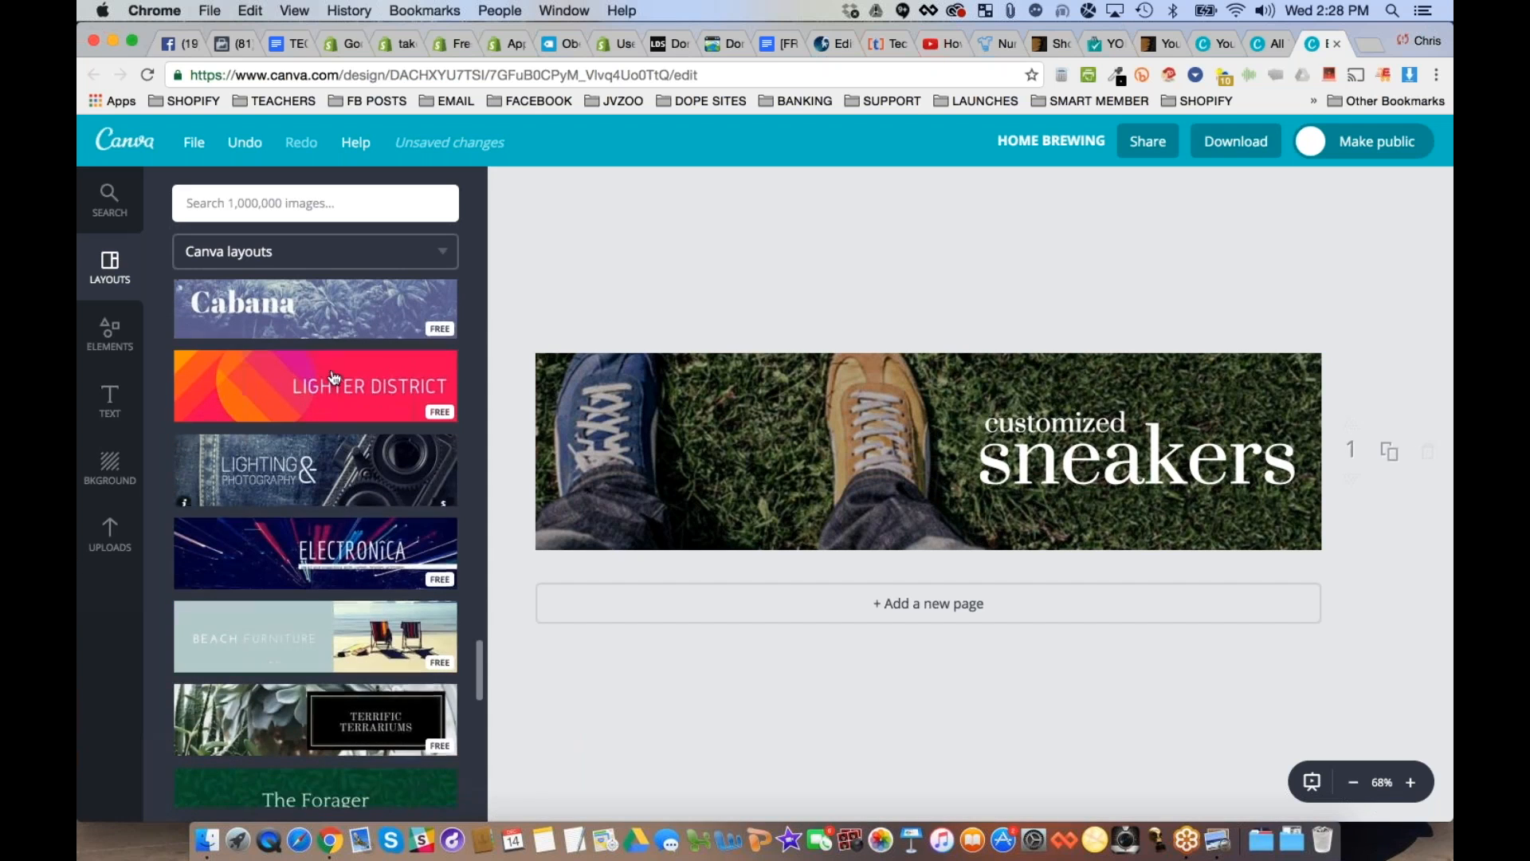
pyautogui.click(358, 557)
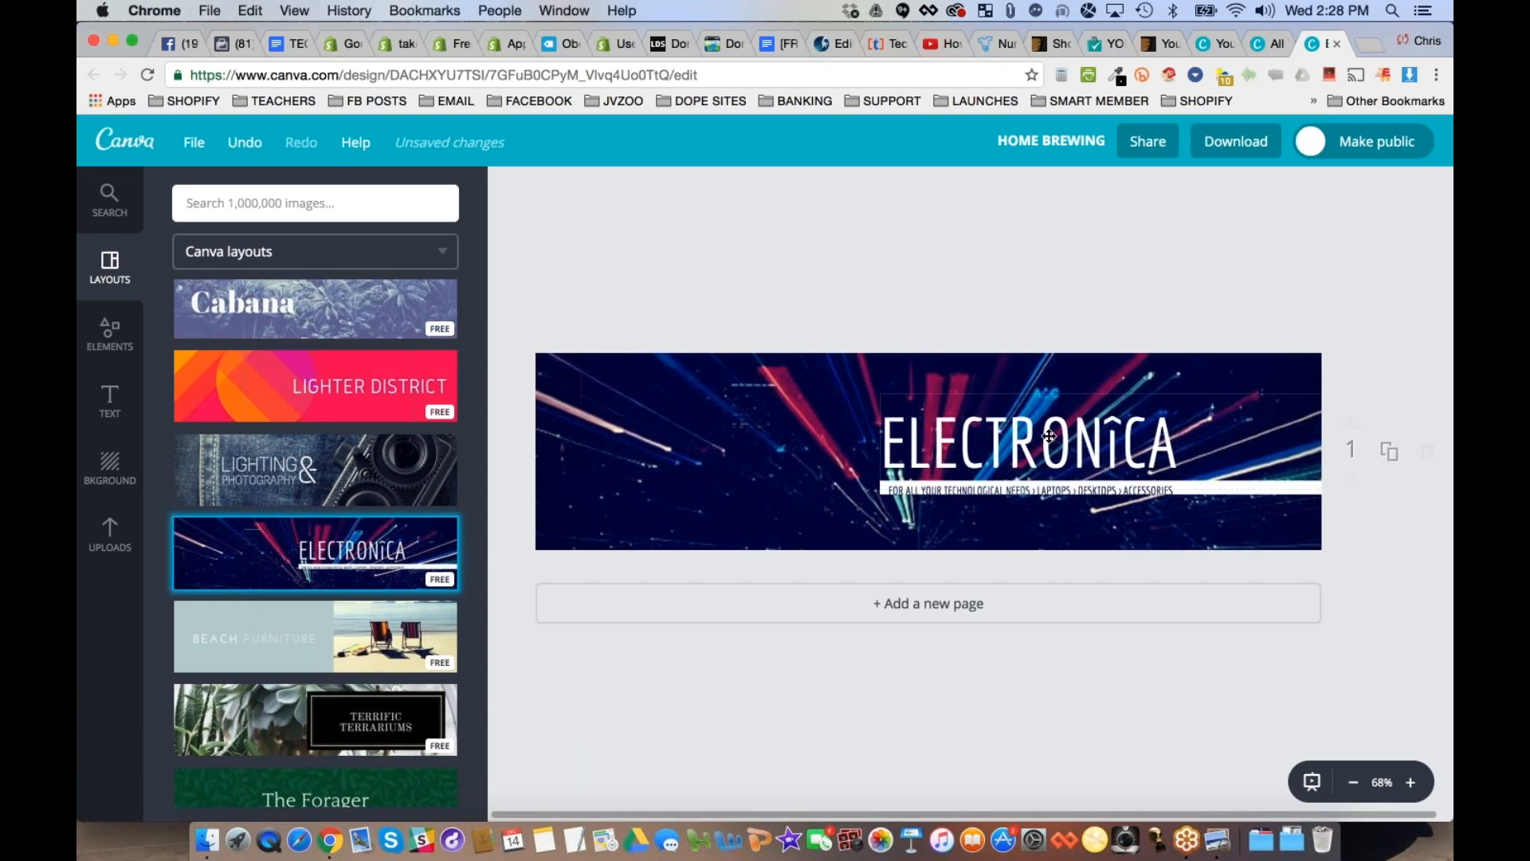
# - Apply the Beach Furniture layout and replace the word BEACH with MAN CAVE at font size 21
pyautogui.click(319, 633)
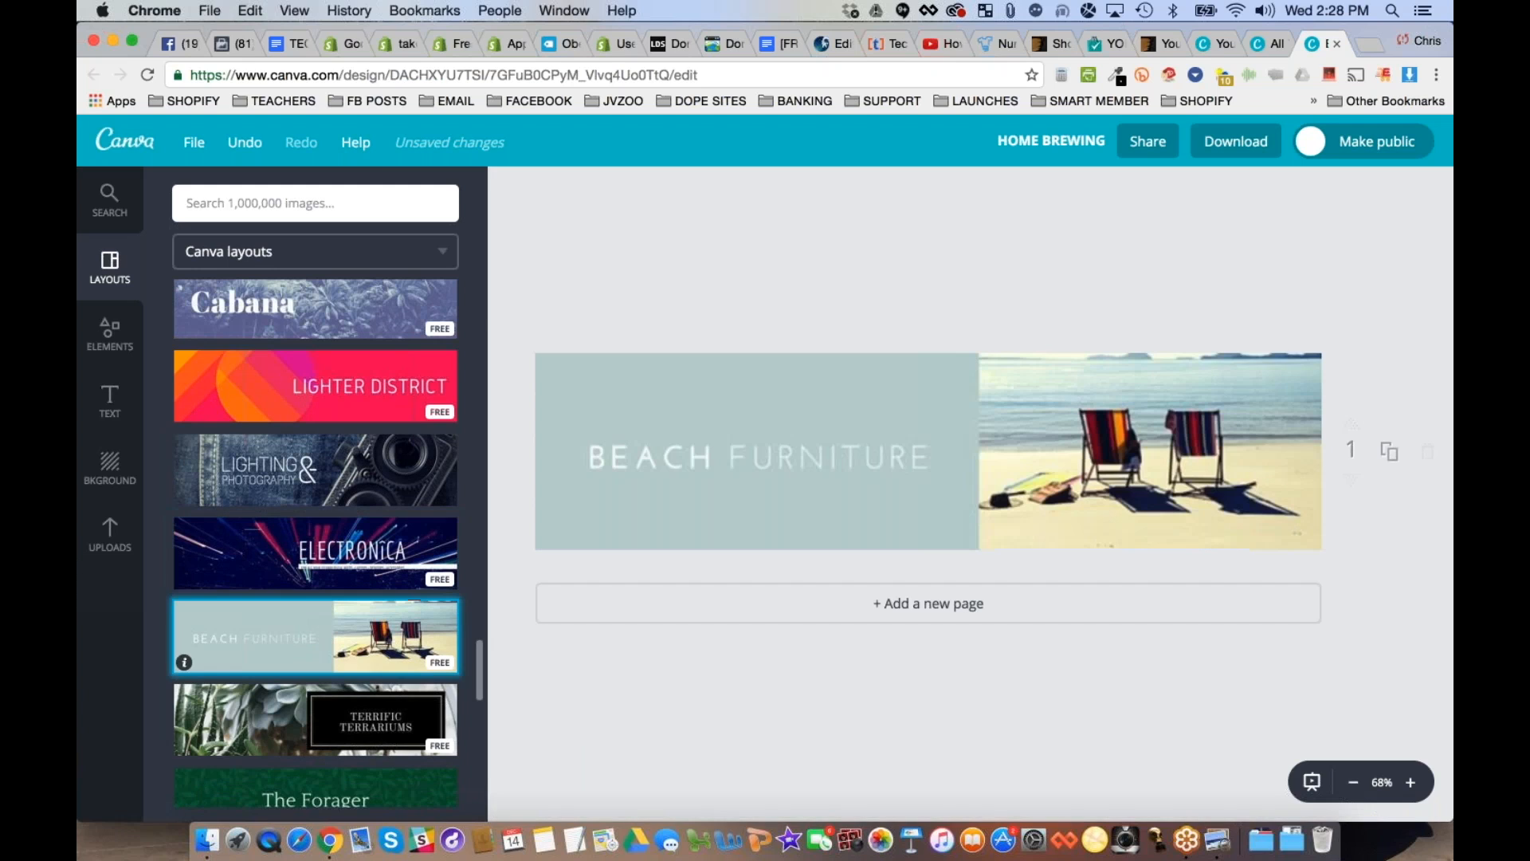
pyautogui.click(649, 455)
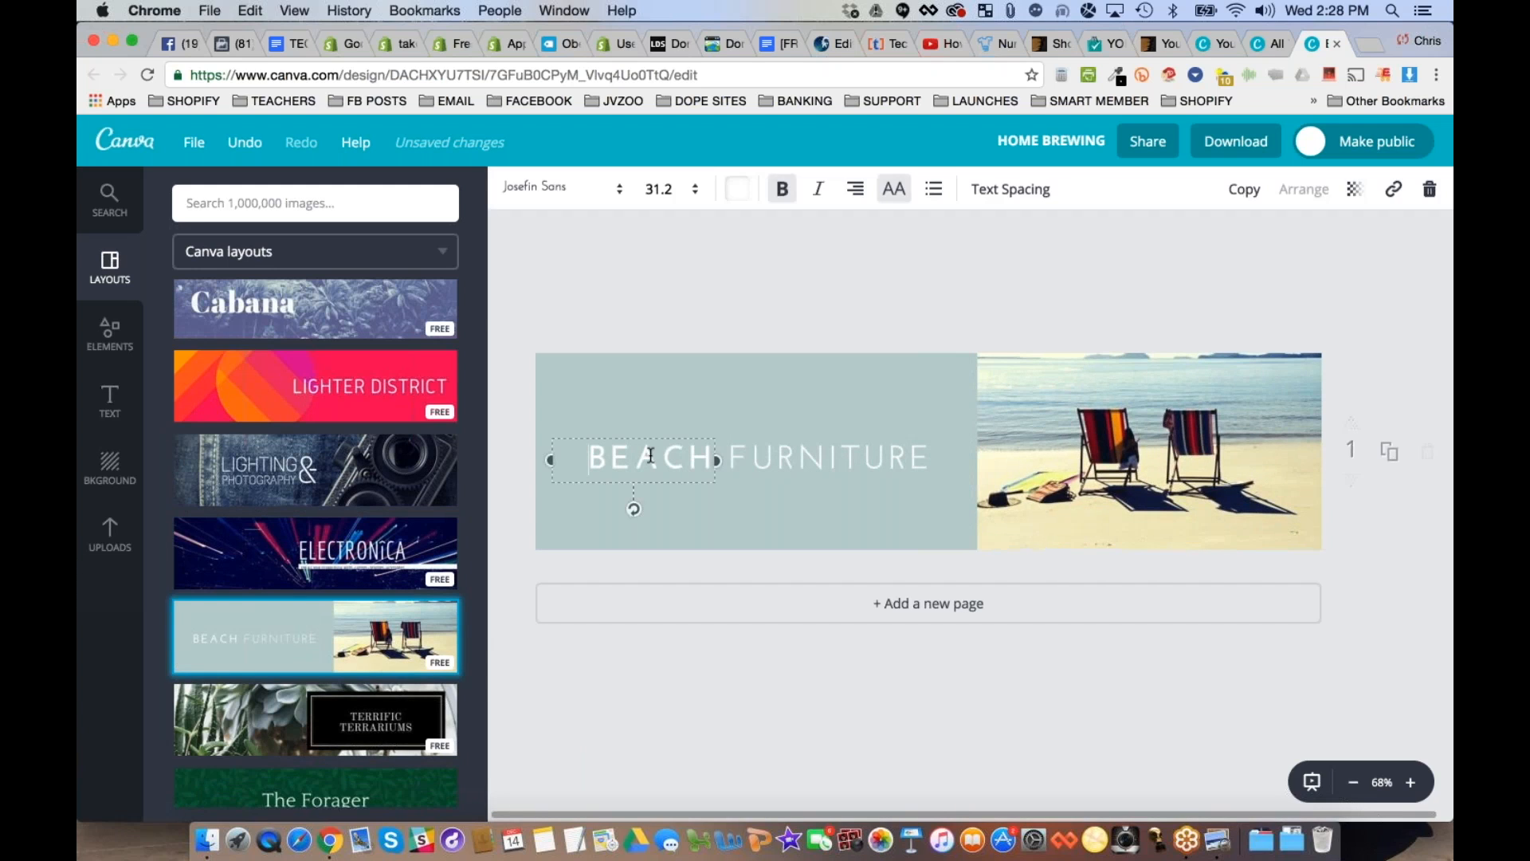
pyautogui.doubleClick(649, 455)
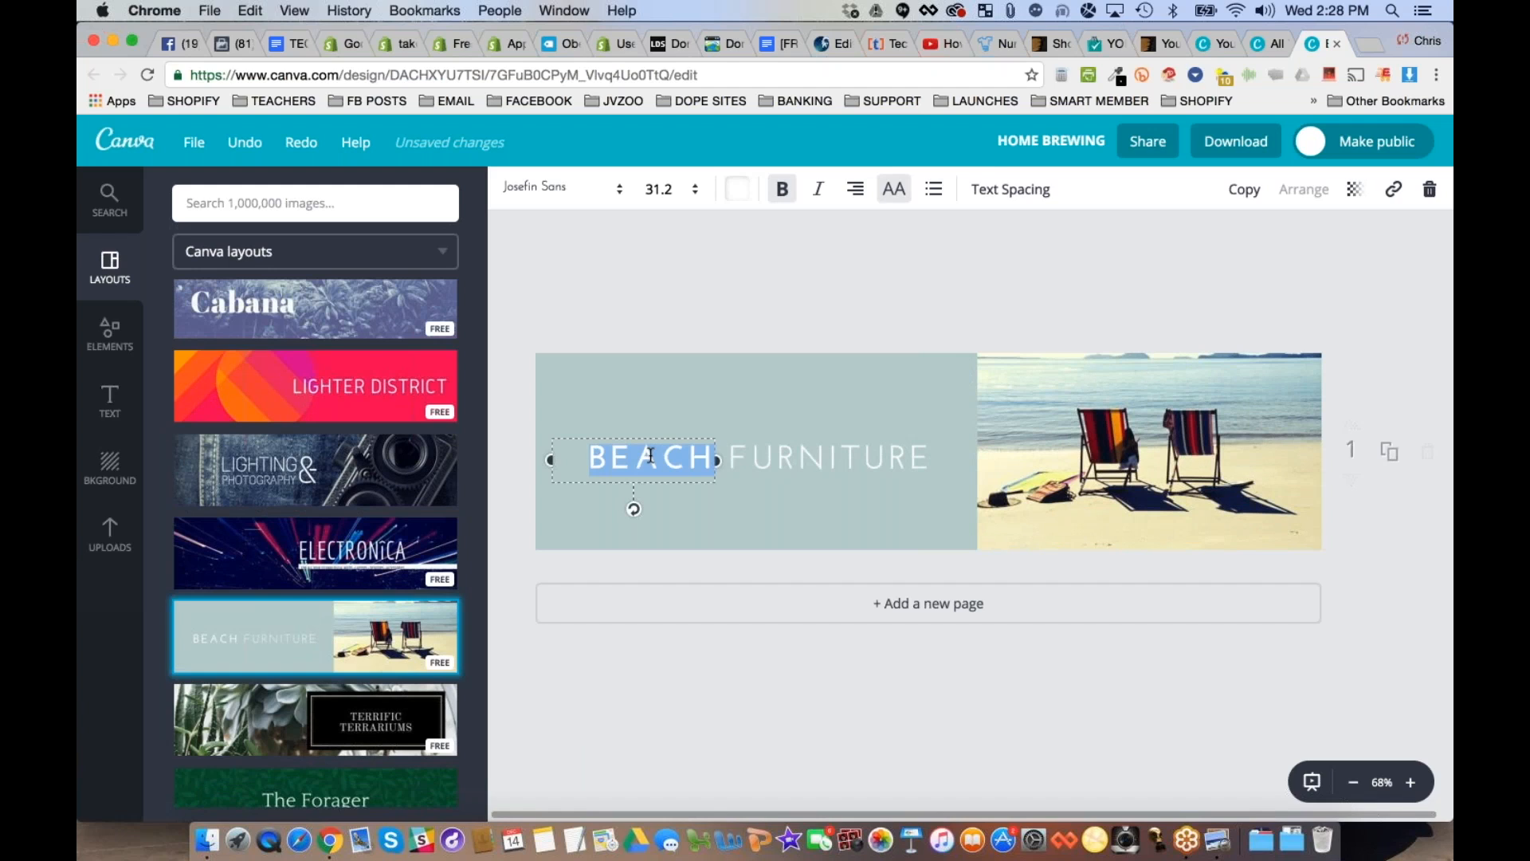
pyautogui.write('MAN CAVE')
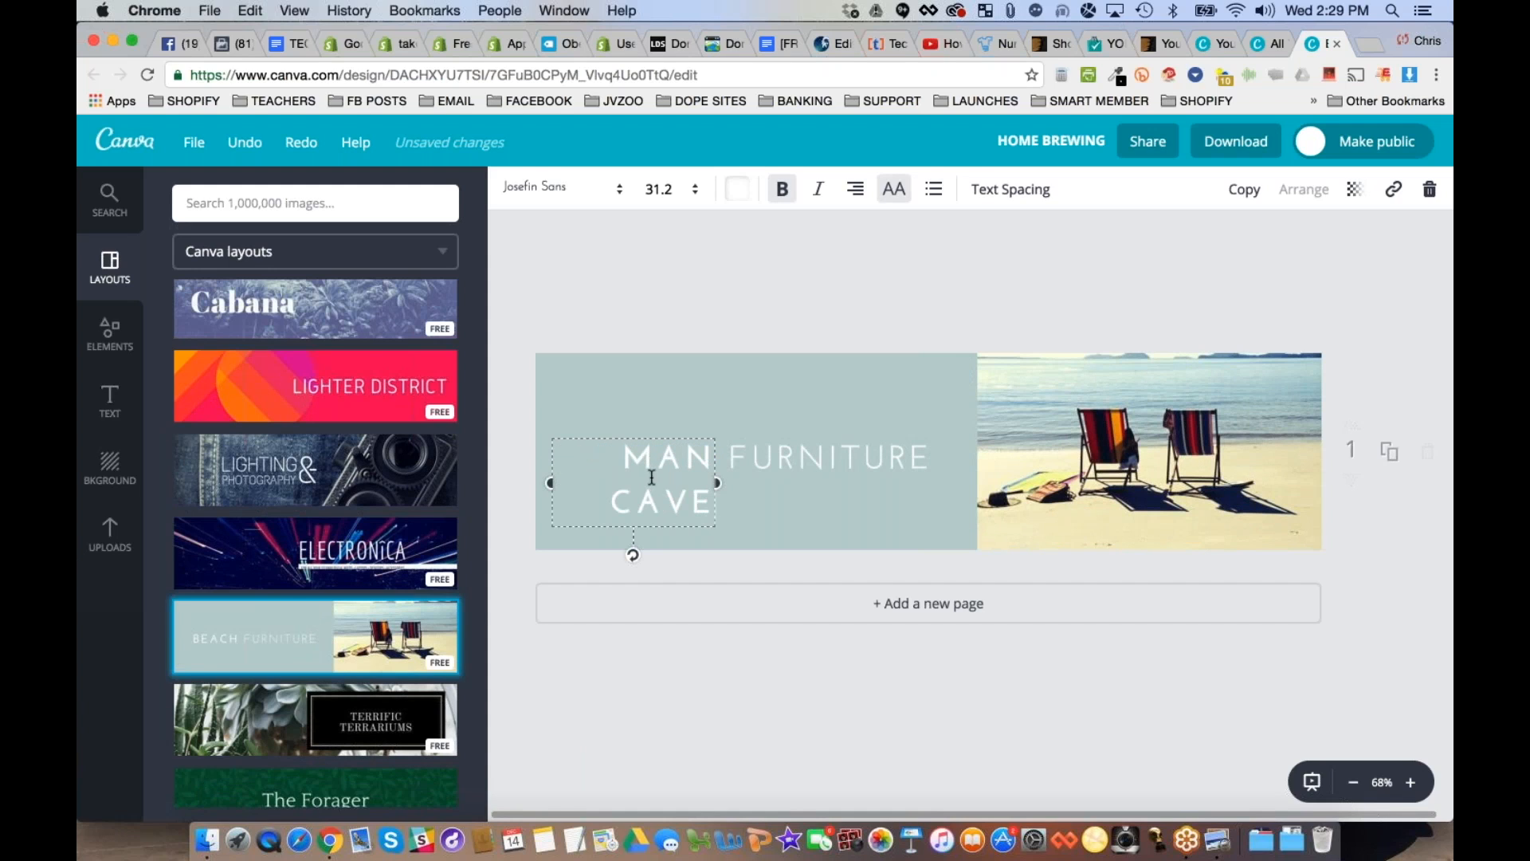
pyautogui.click(658, 189)
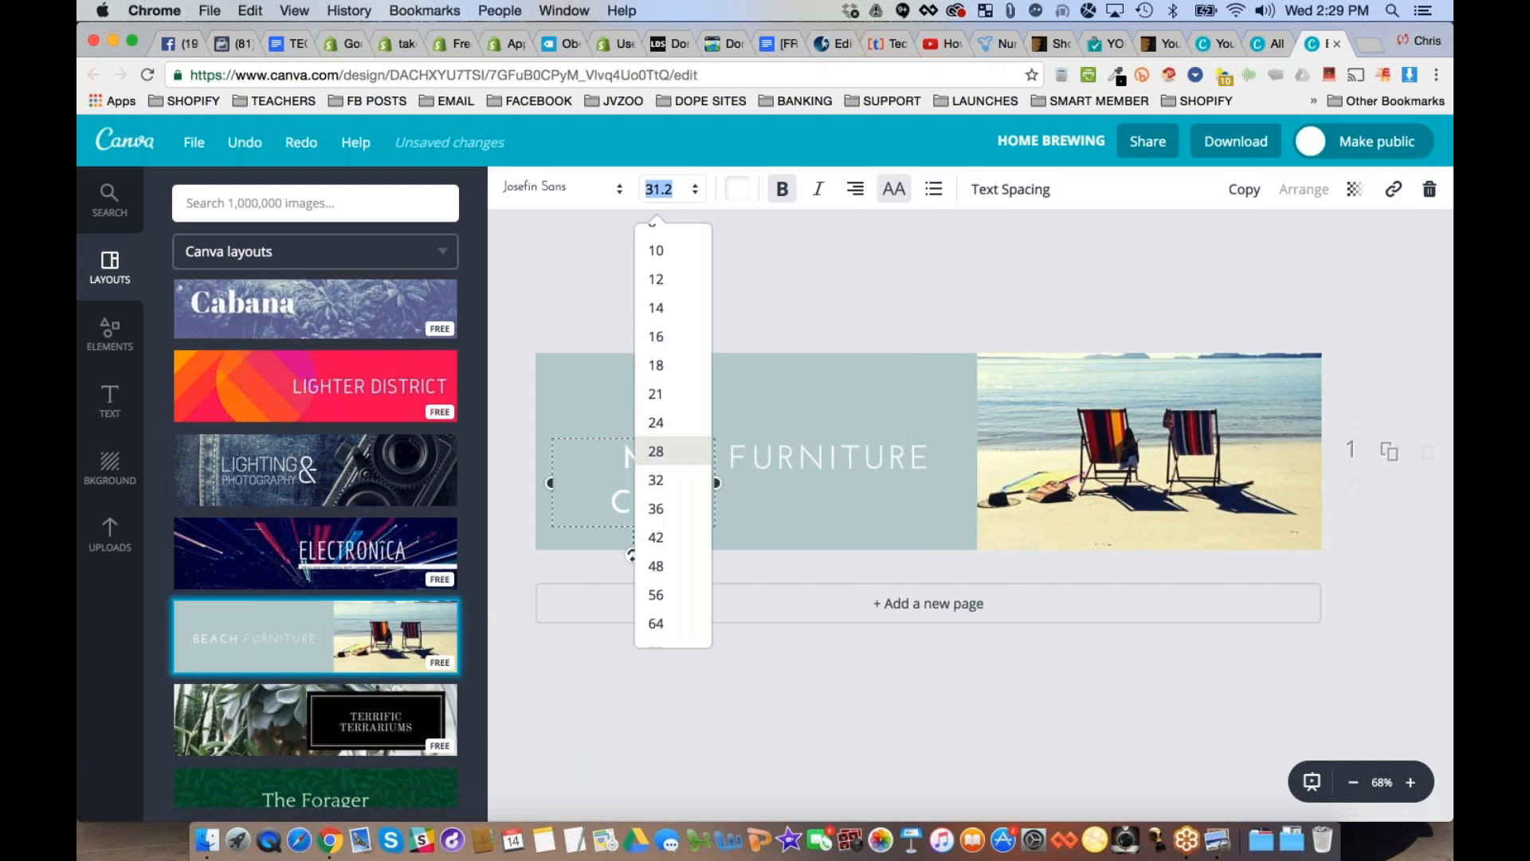
pyautogui.click(656, 393)
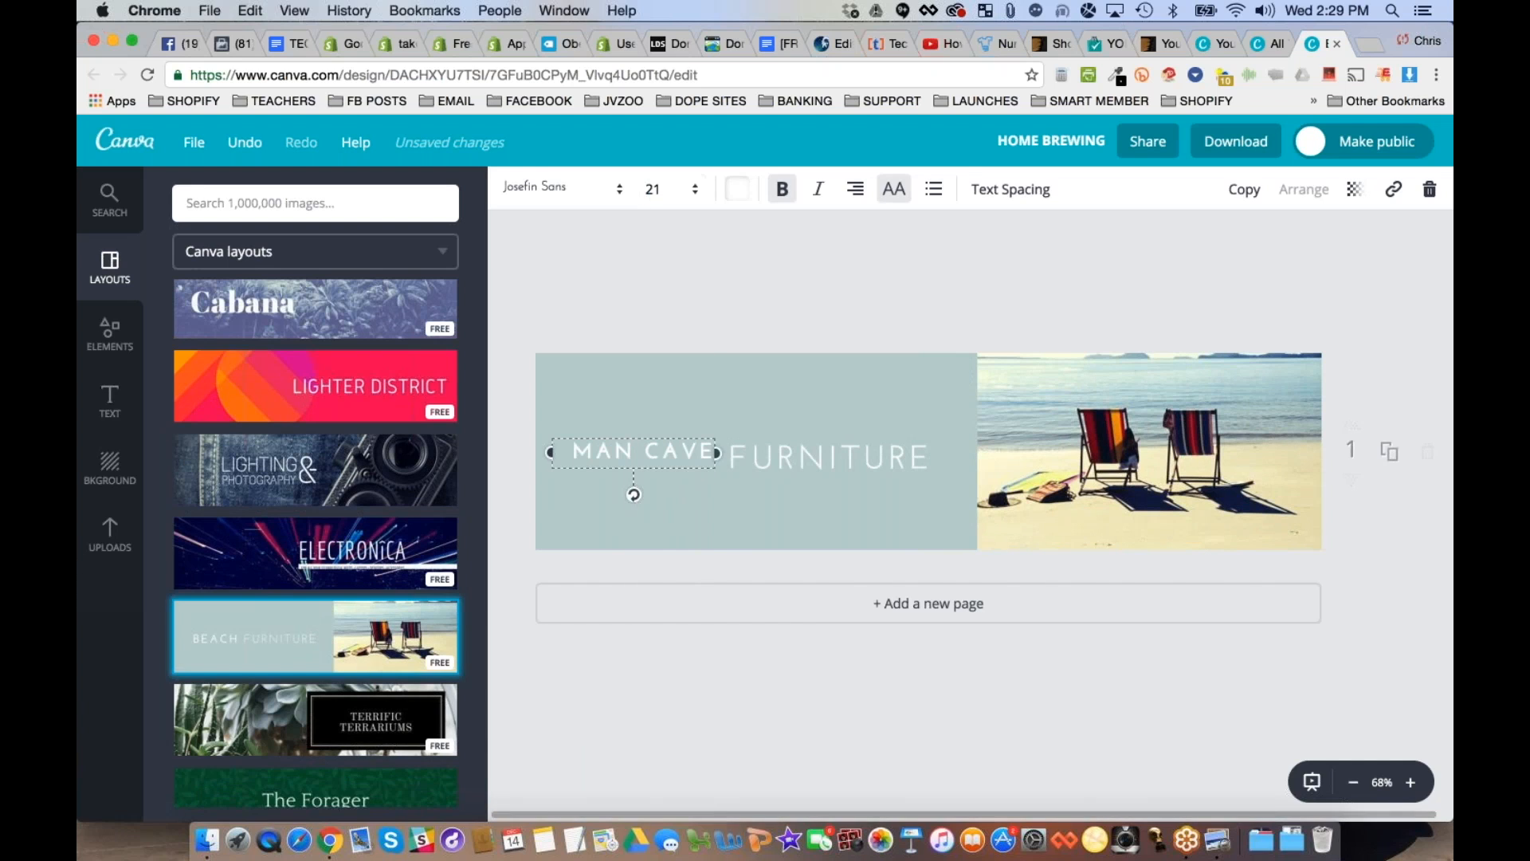
# - Set the word FURNITURE to font size 21 and centre both headline texts side by side on the plain panel
pyautogui.click(829, 456)
pyautogui.click(658, 189)
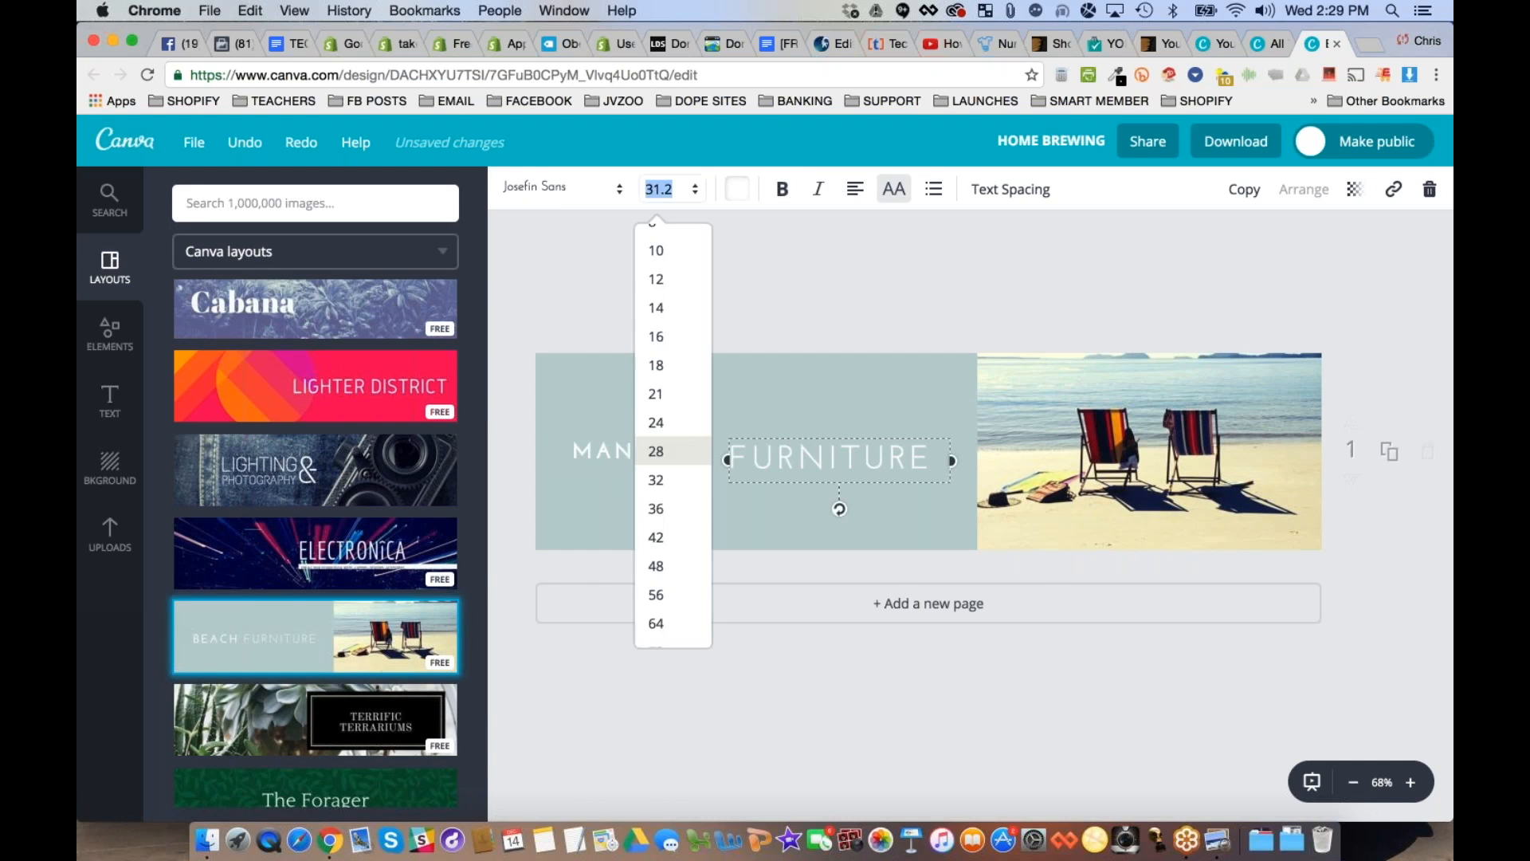
pyautogui.click(656, 394)
pyautogui.click(741, 317)
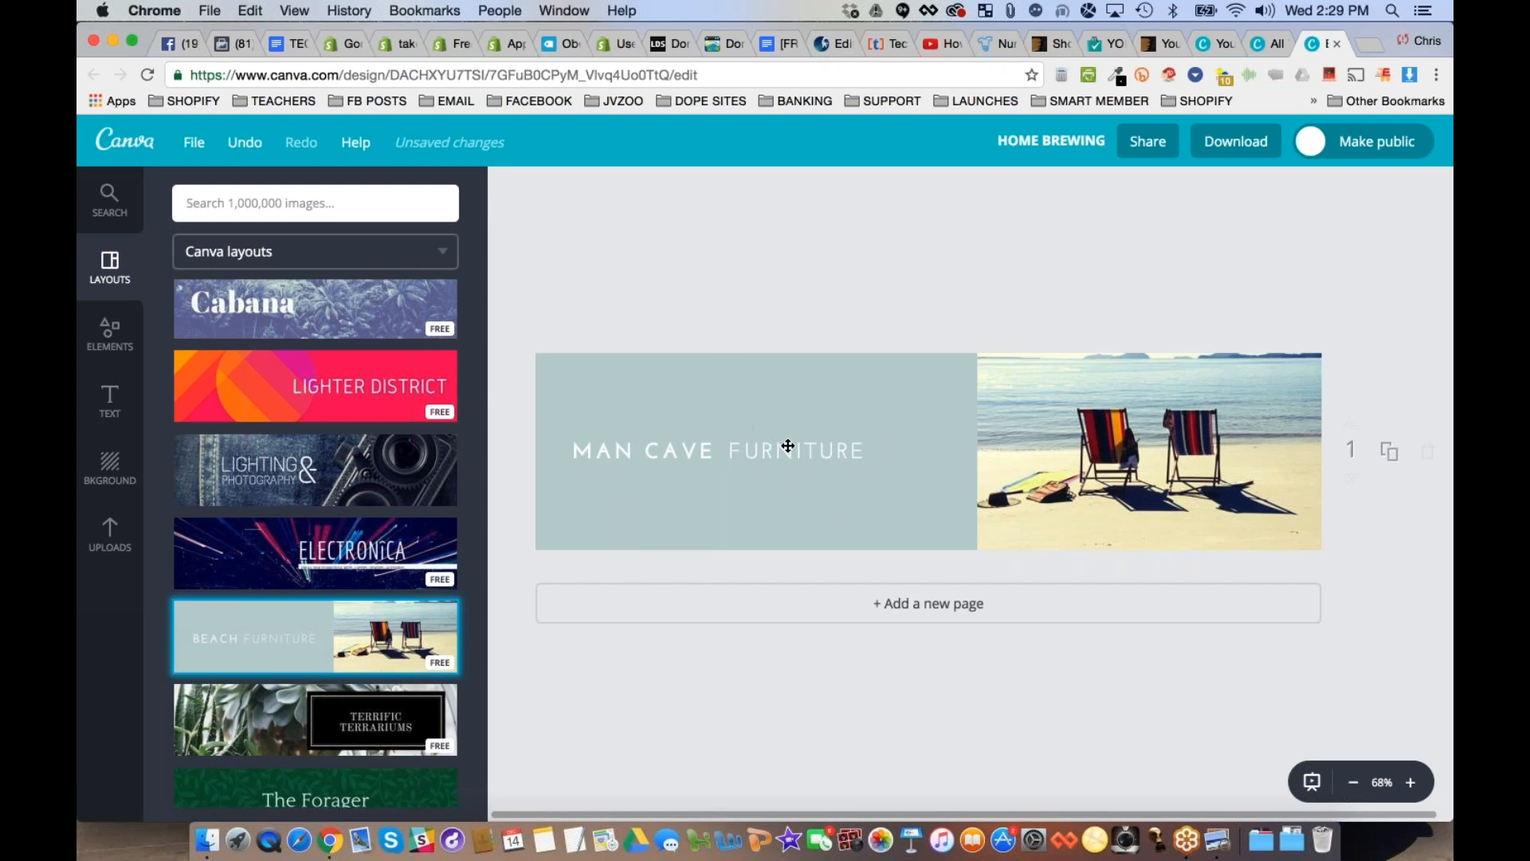
pyautogui.moveTo(828, 446); pyautogui.dragTo(837, 446)
pyautogui.moveTo(678, 450)
pyautogui.mouseDown()
pyautogui.moveTo(713, 450)
pyautogui.moveTo(695, 451)
pyautogui.mouseUp()
pyautogui.moveTo(828, 448); pyautogui.dragTo(815, 449)
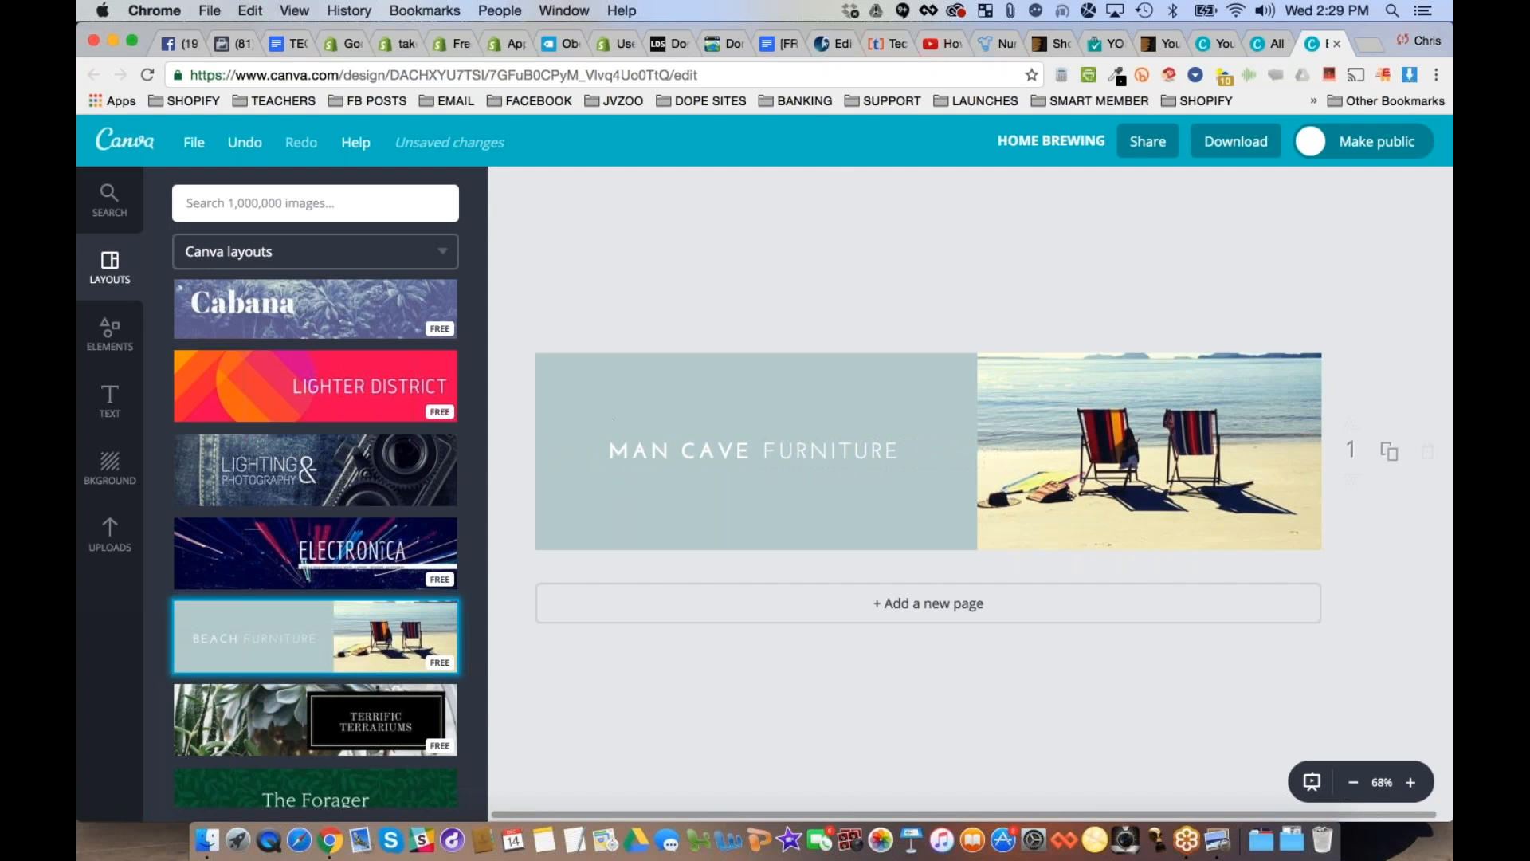
# - Delete the beach chairs image from its frame, keeping the frame element
pyautogui.click(1164, 440)
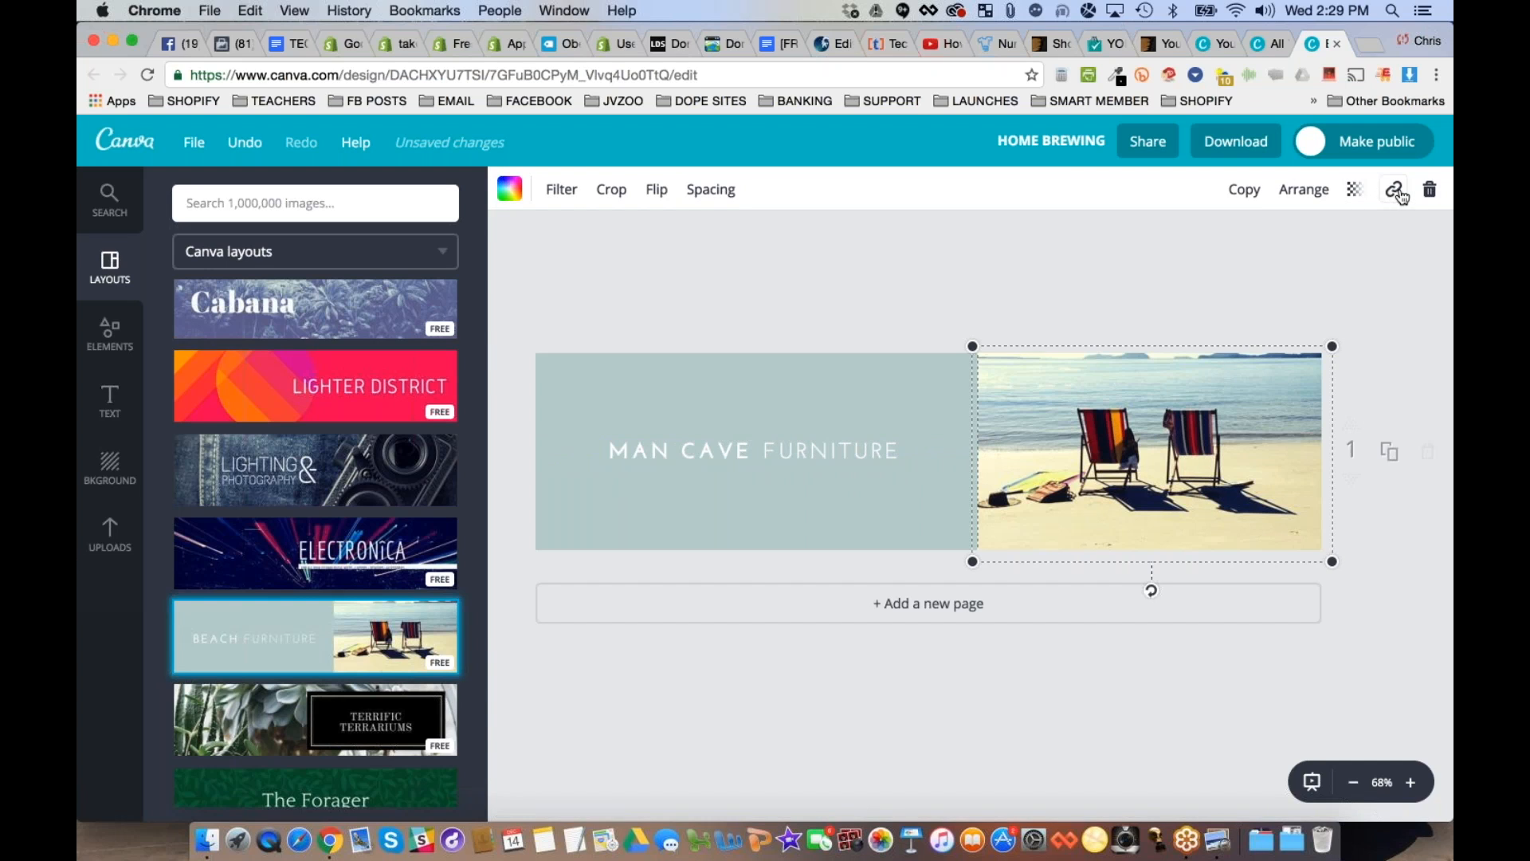
pyautogui.click(1430, 190)
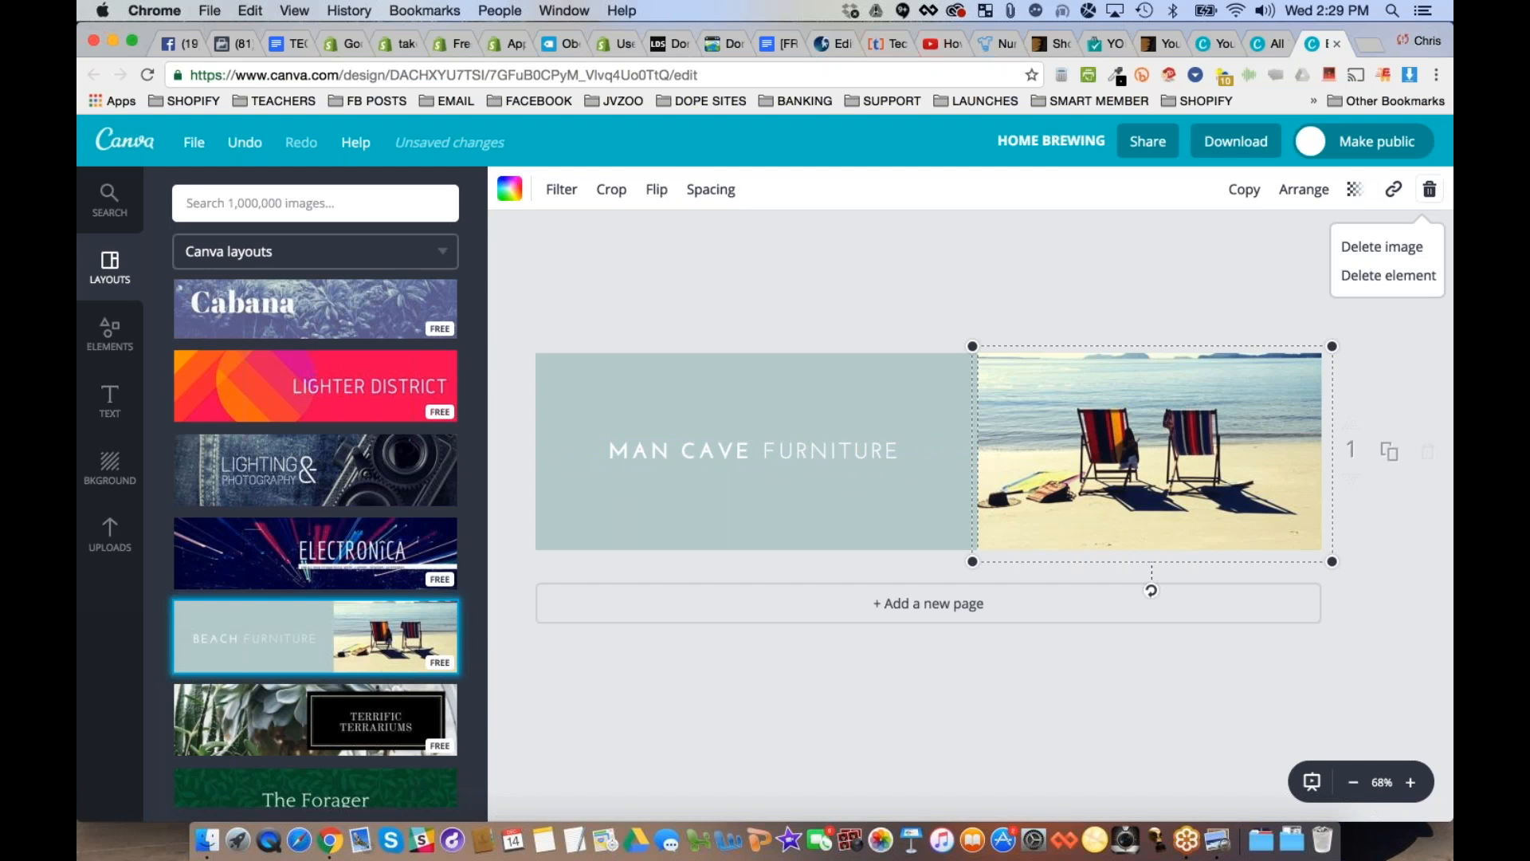
pyautogui.click(1384, 250)
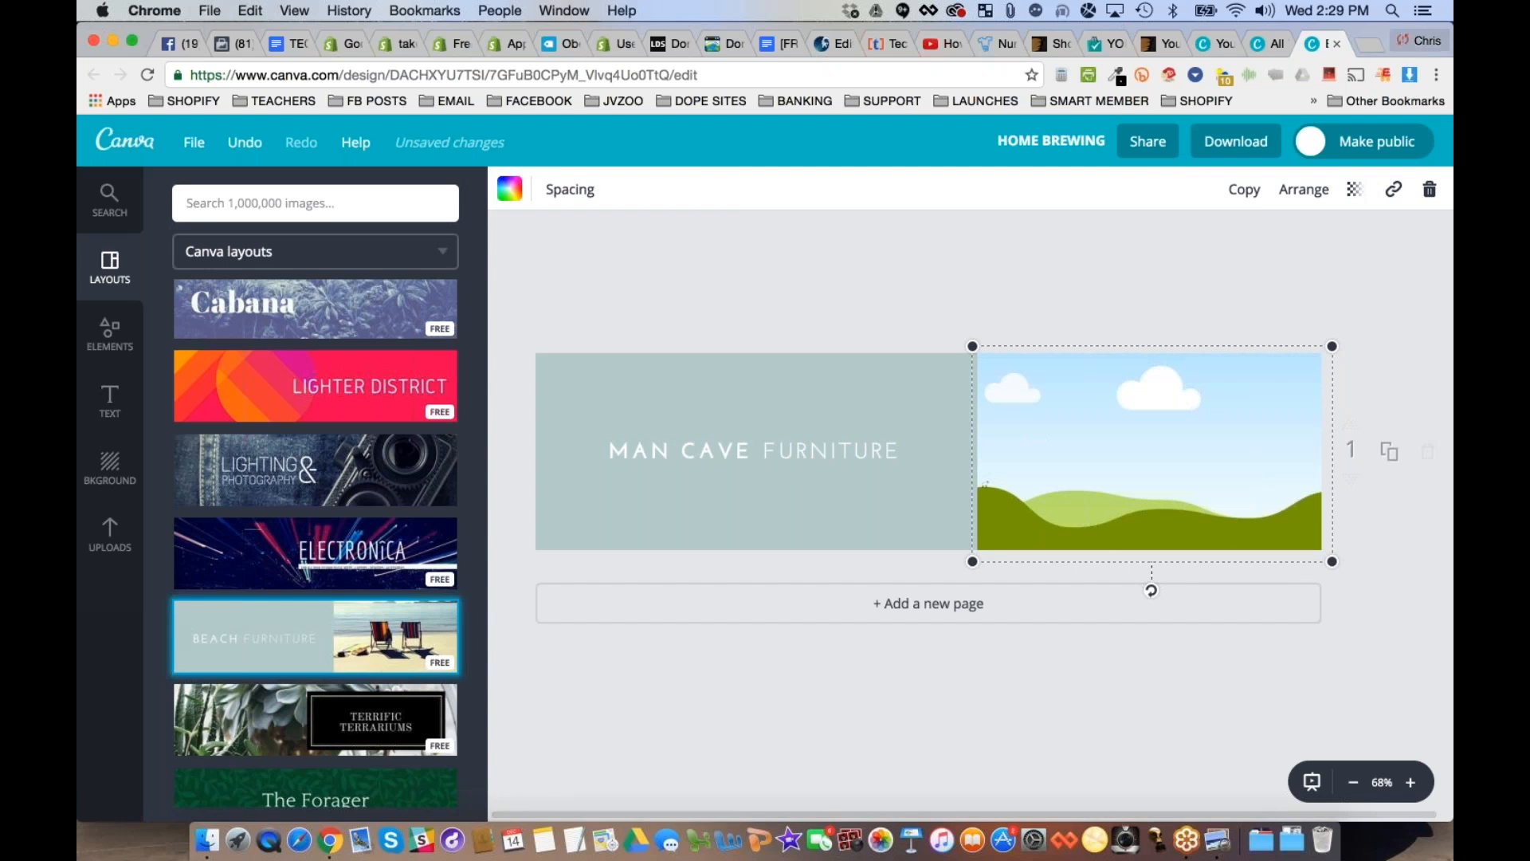
# - Open google.com in a new browser tab
pyautogui.click(1371, 43)
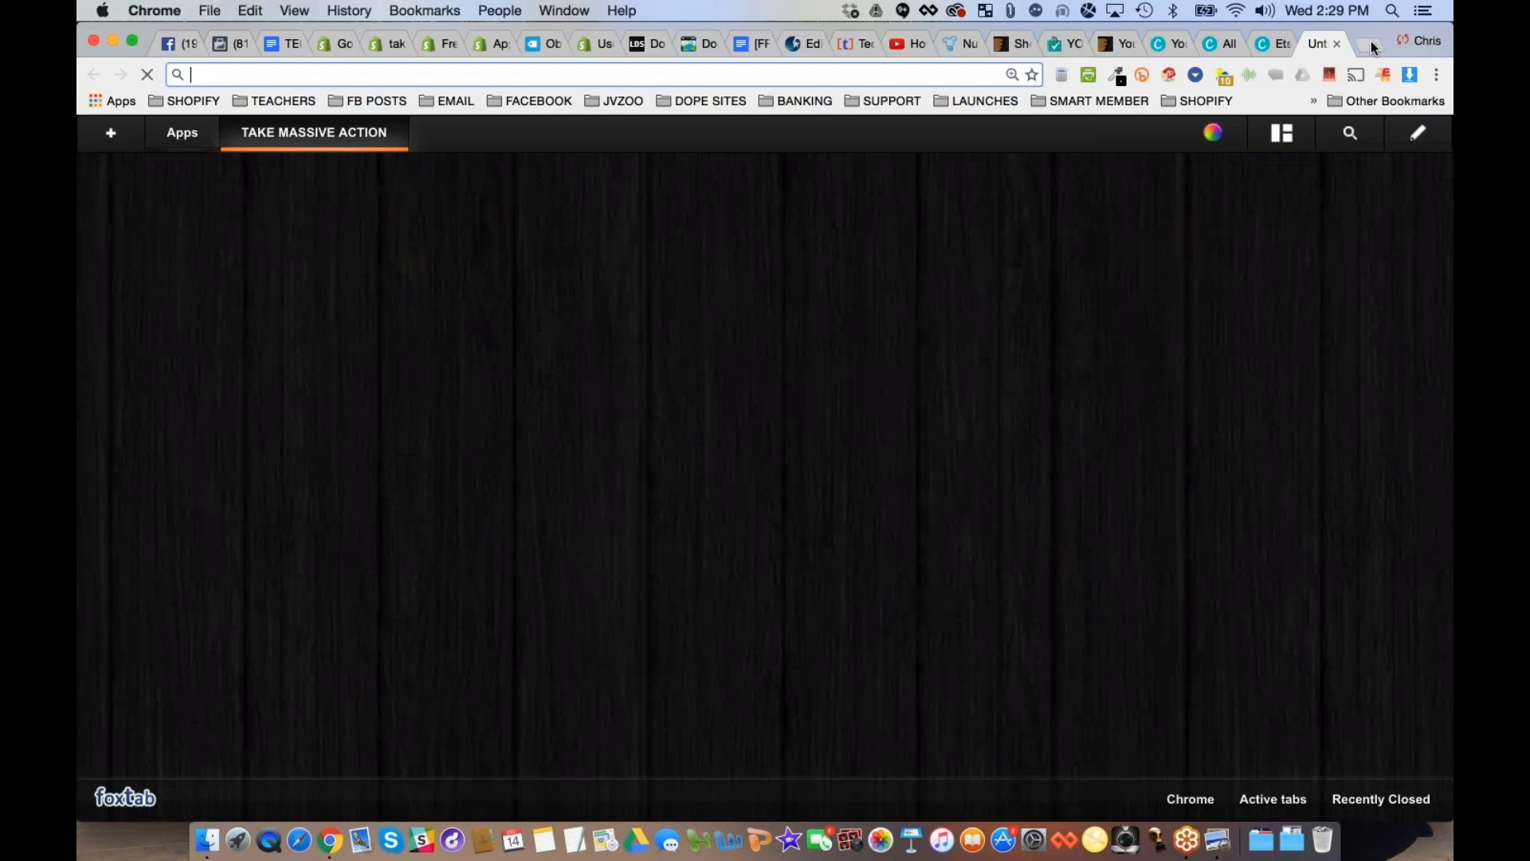
pyautogui.write('MA')
pyautogui.press('BackSpace')
pyautogui.press('BackSpace')
pyautogui.write('GOOgle.com')
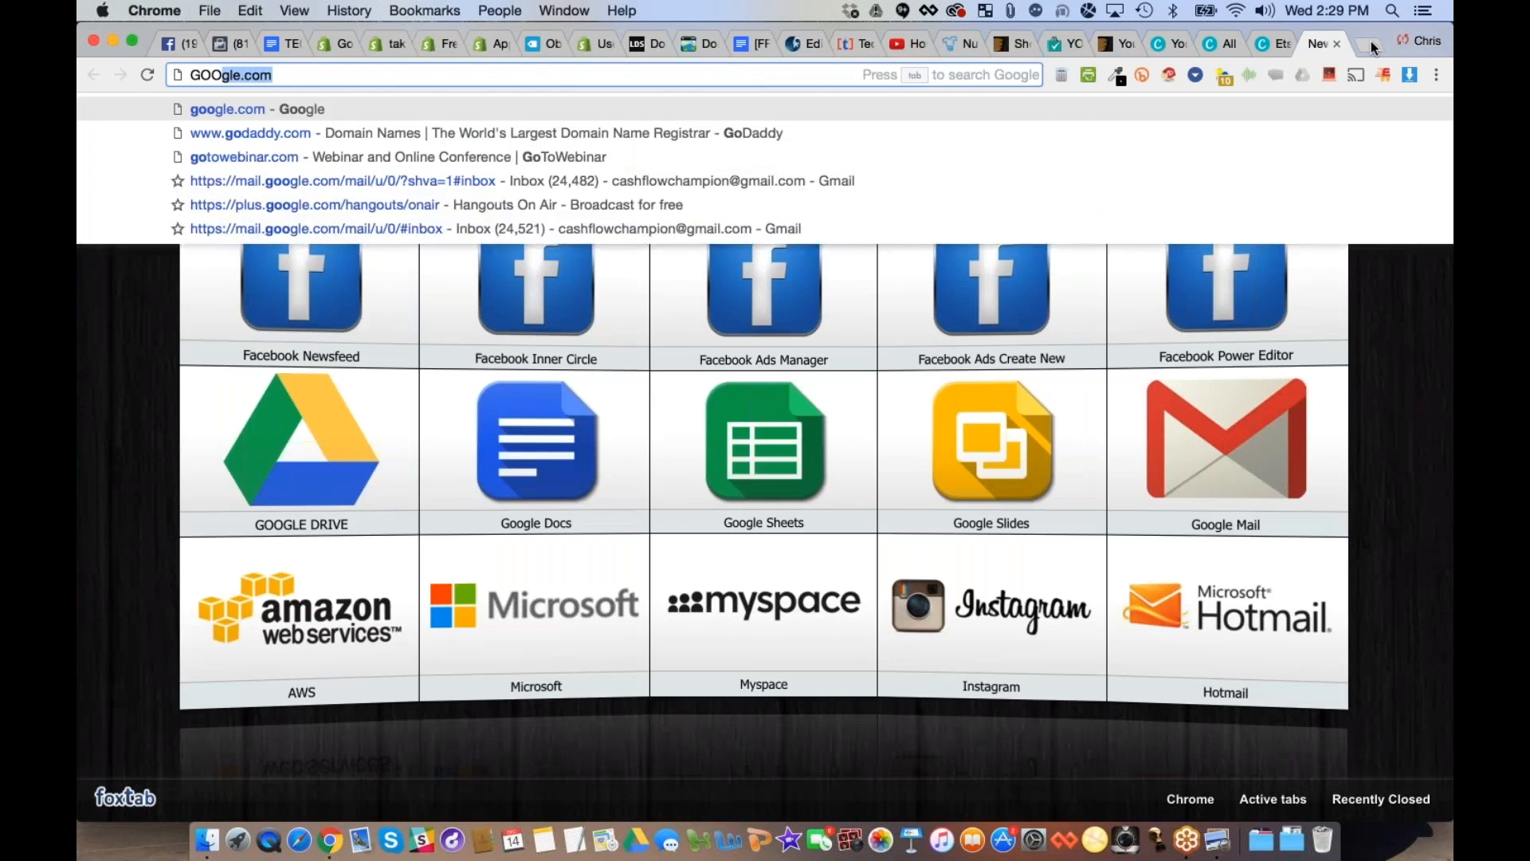
pyautogui.press('Return')
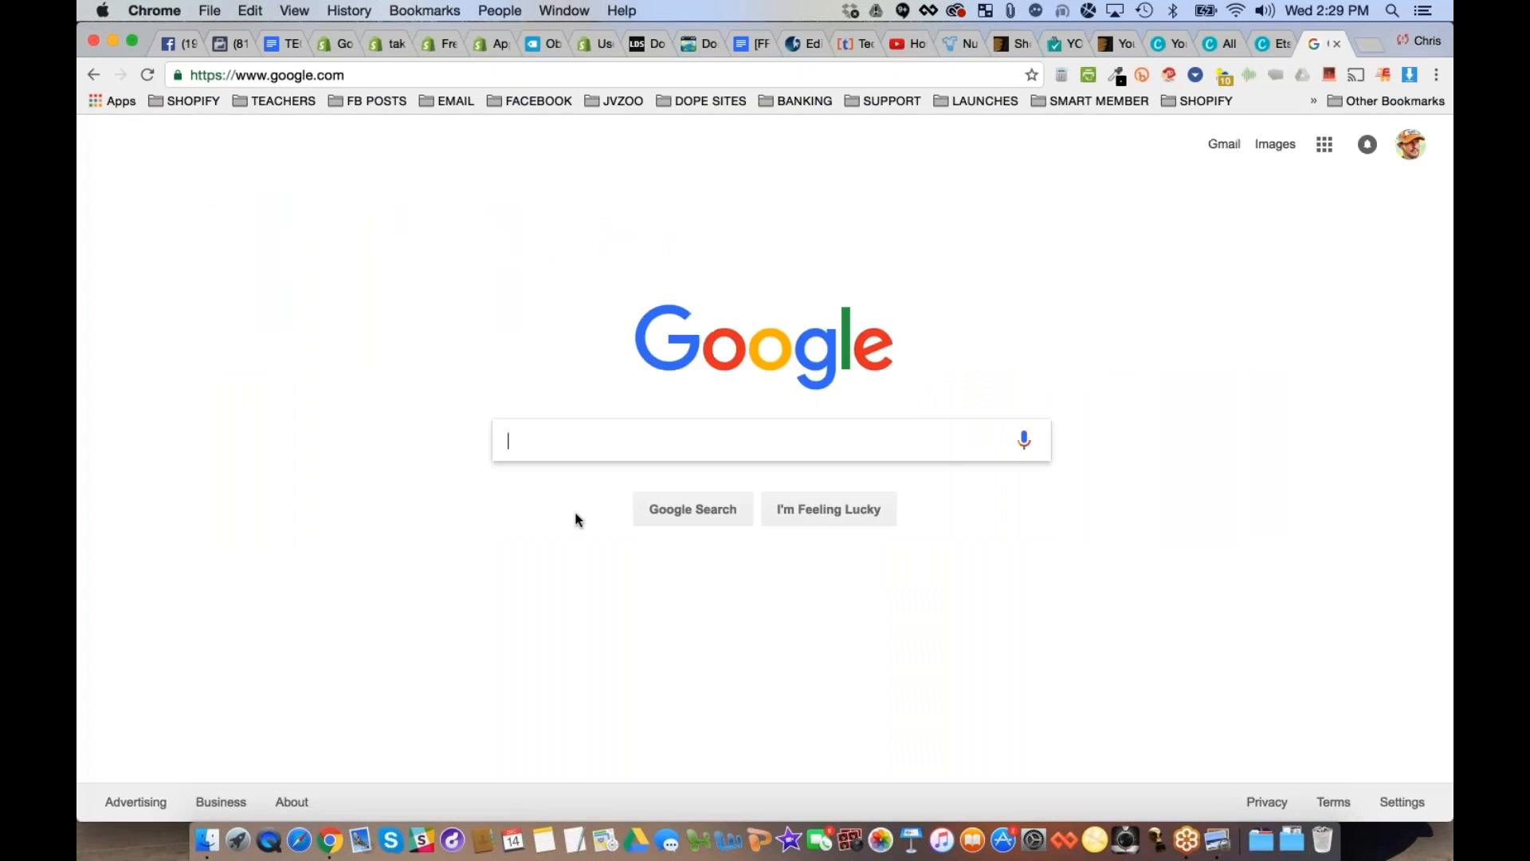
# - Search Google for "man cave" and switch to the image results
pyautogui.write('man va')
pyautogui.press('BackSpace')
pyautogui.press('BackSpace')
pyautogui.write('cave')
pyautogui.press('Return')
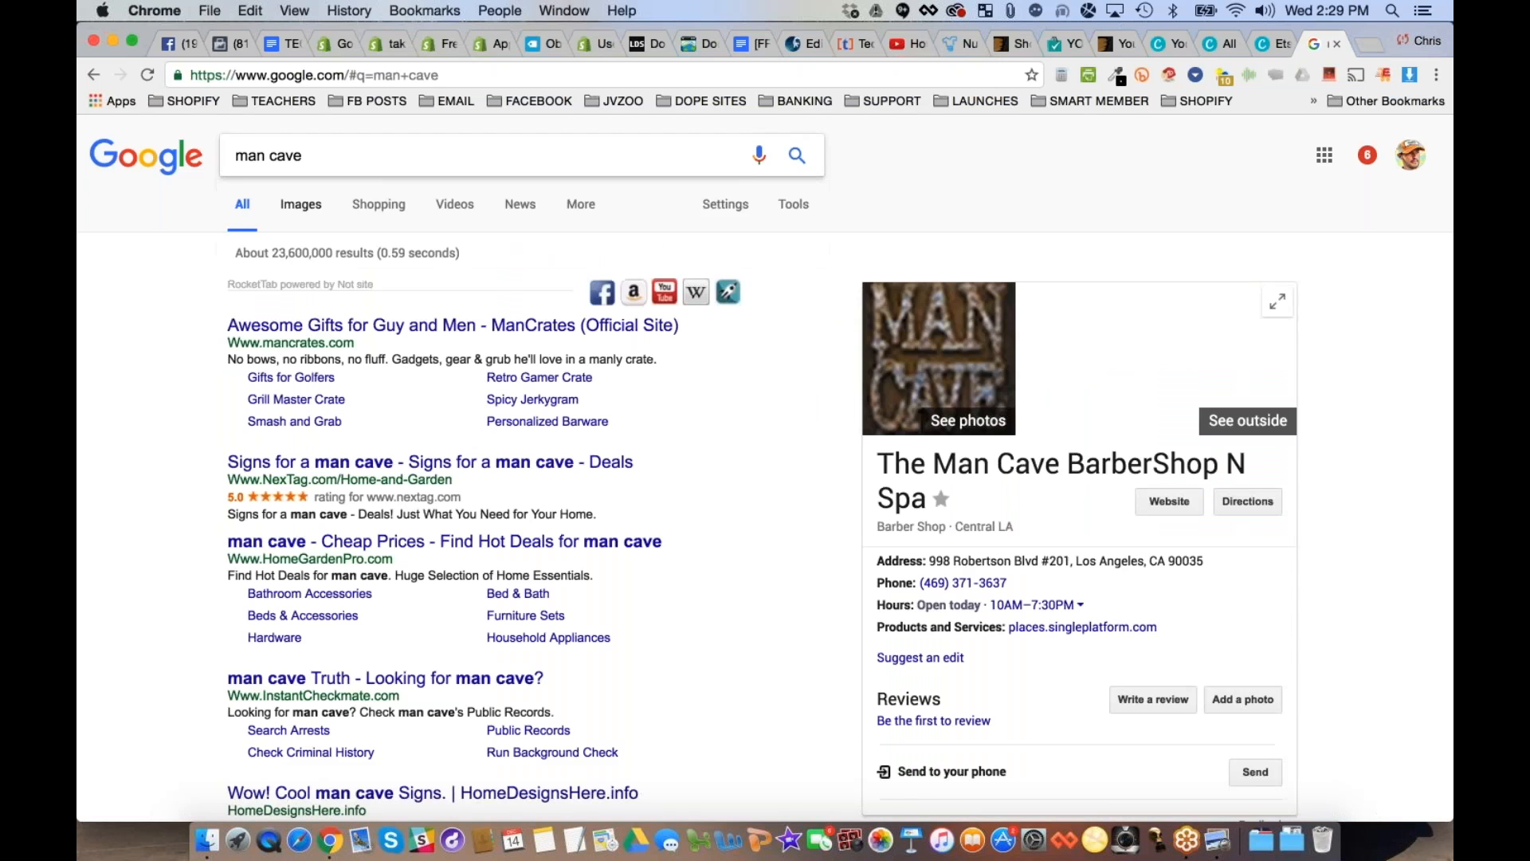
pyautogui.click(301, 205)
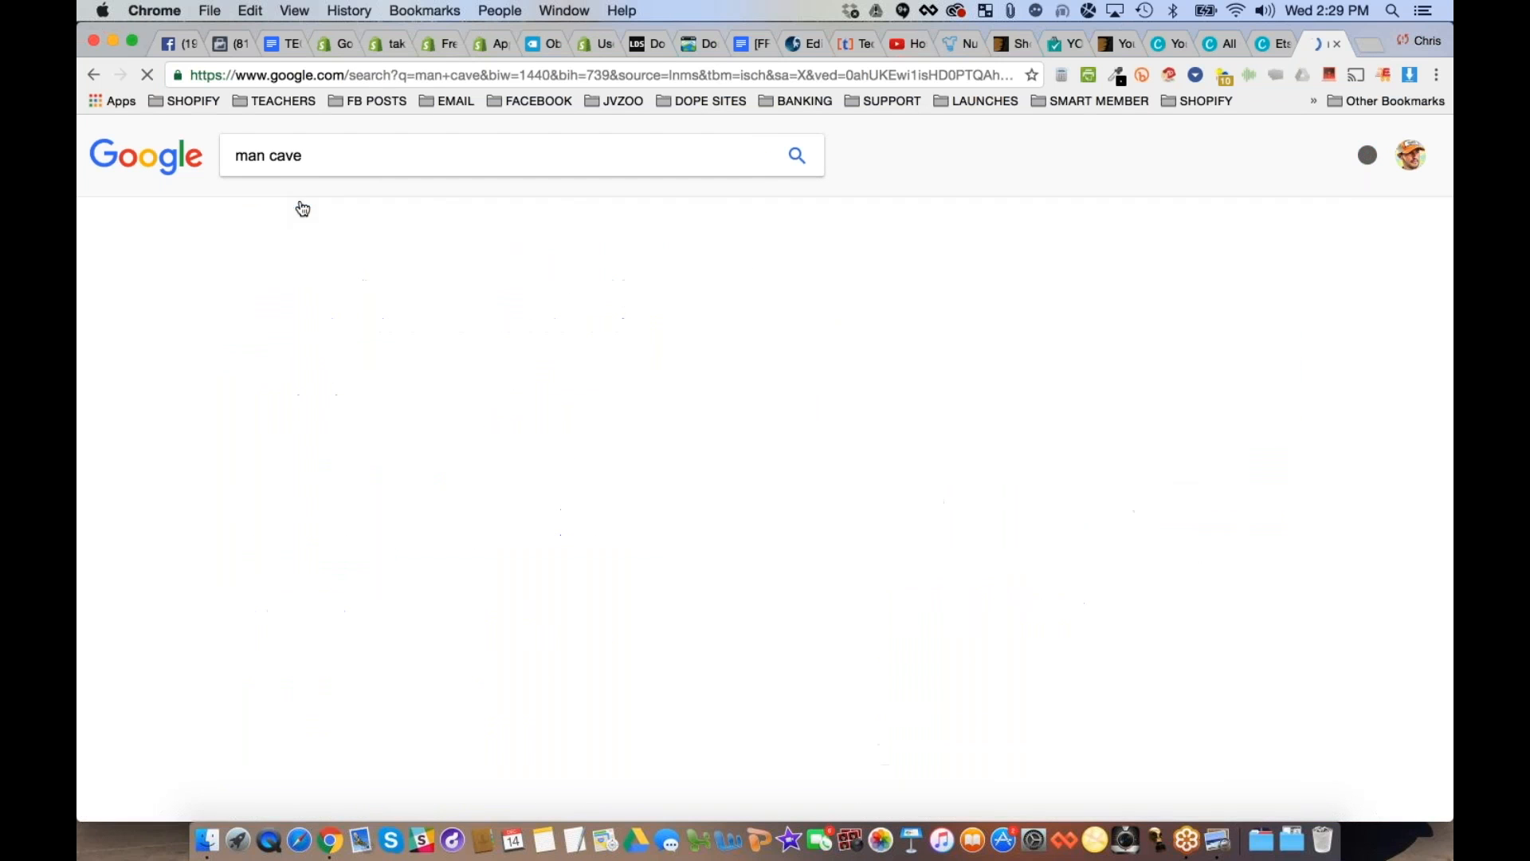
# - Find the DudeLiving man cave picture with the black leather sofa and open it at full size
pyautogui.scroll(-3, 466, 446)
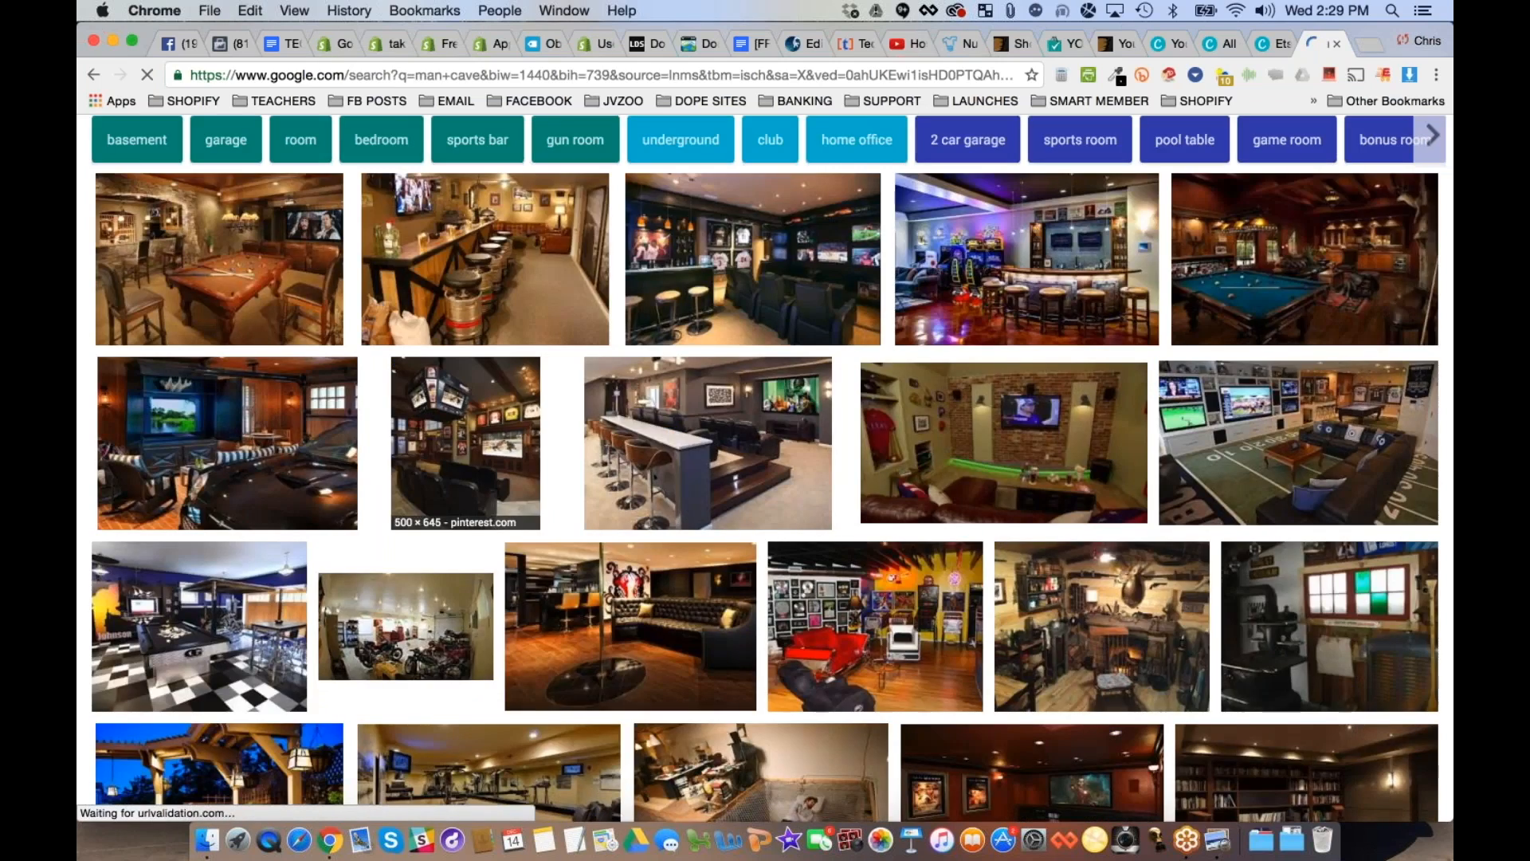
pyautogui.scroll(-2, 643, 500)
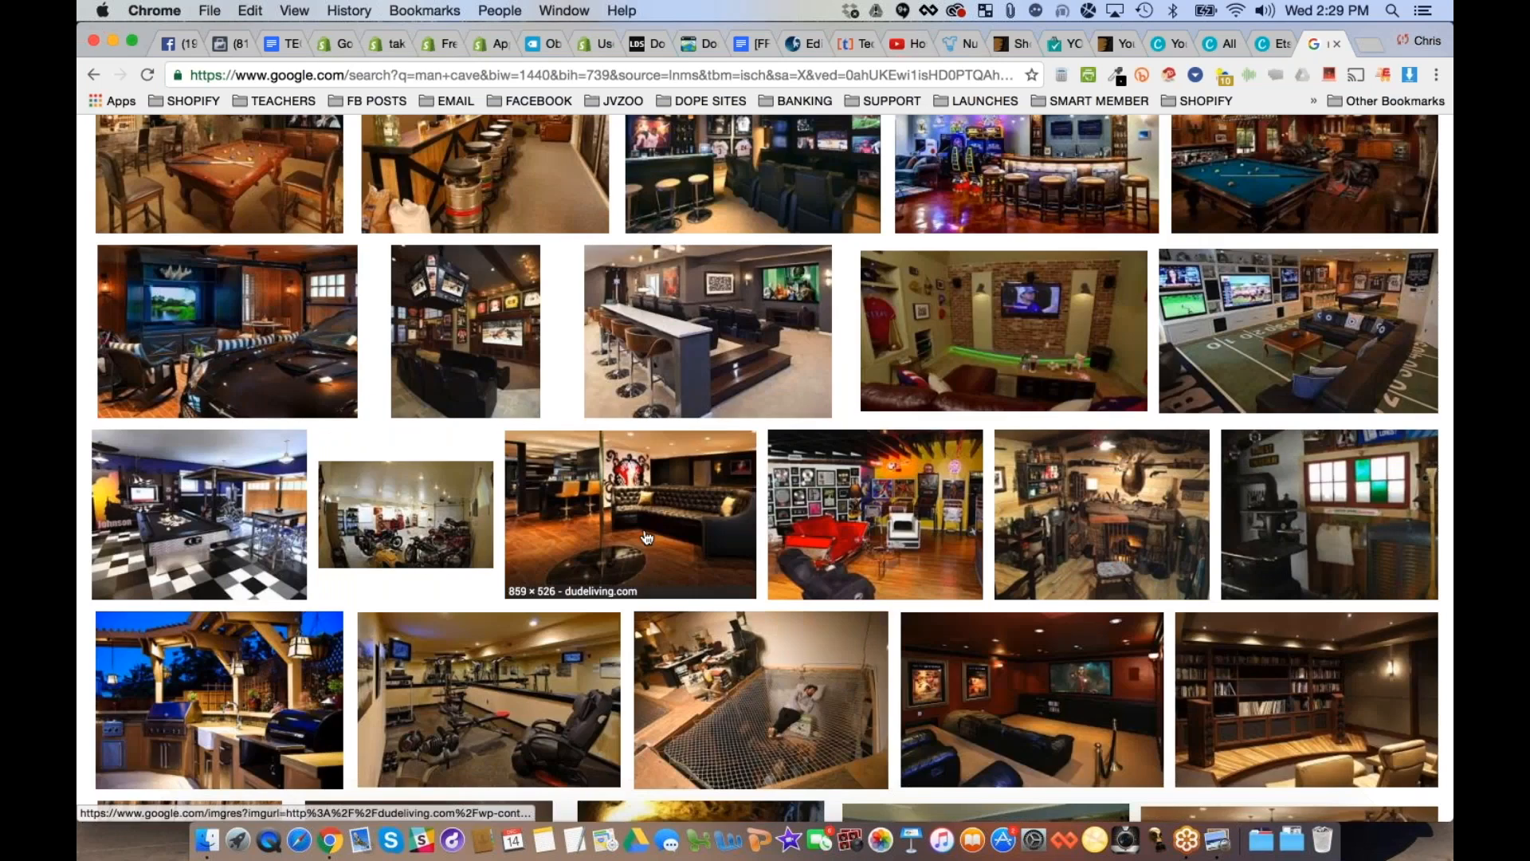
pyautogui.click(642, 500)
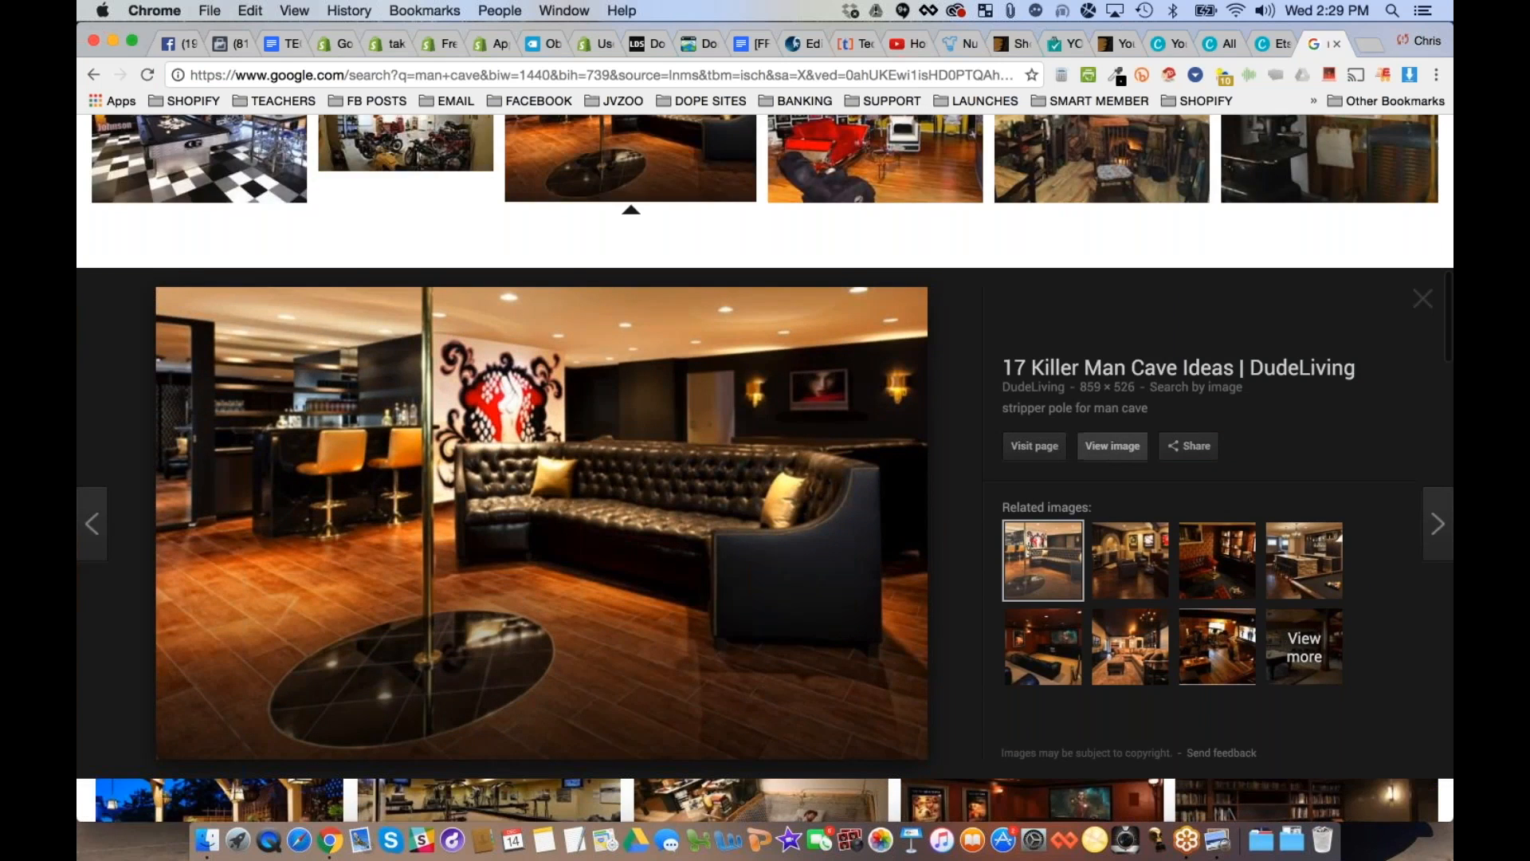
pyautogui.click(311, 275)
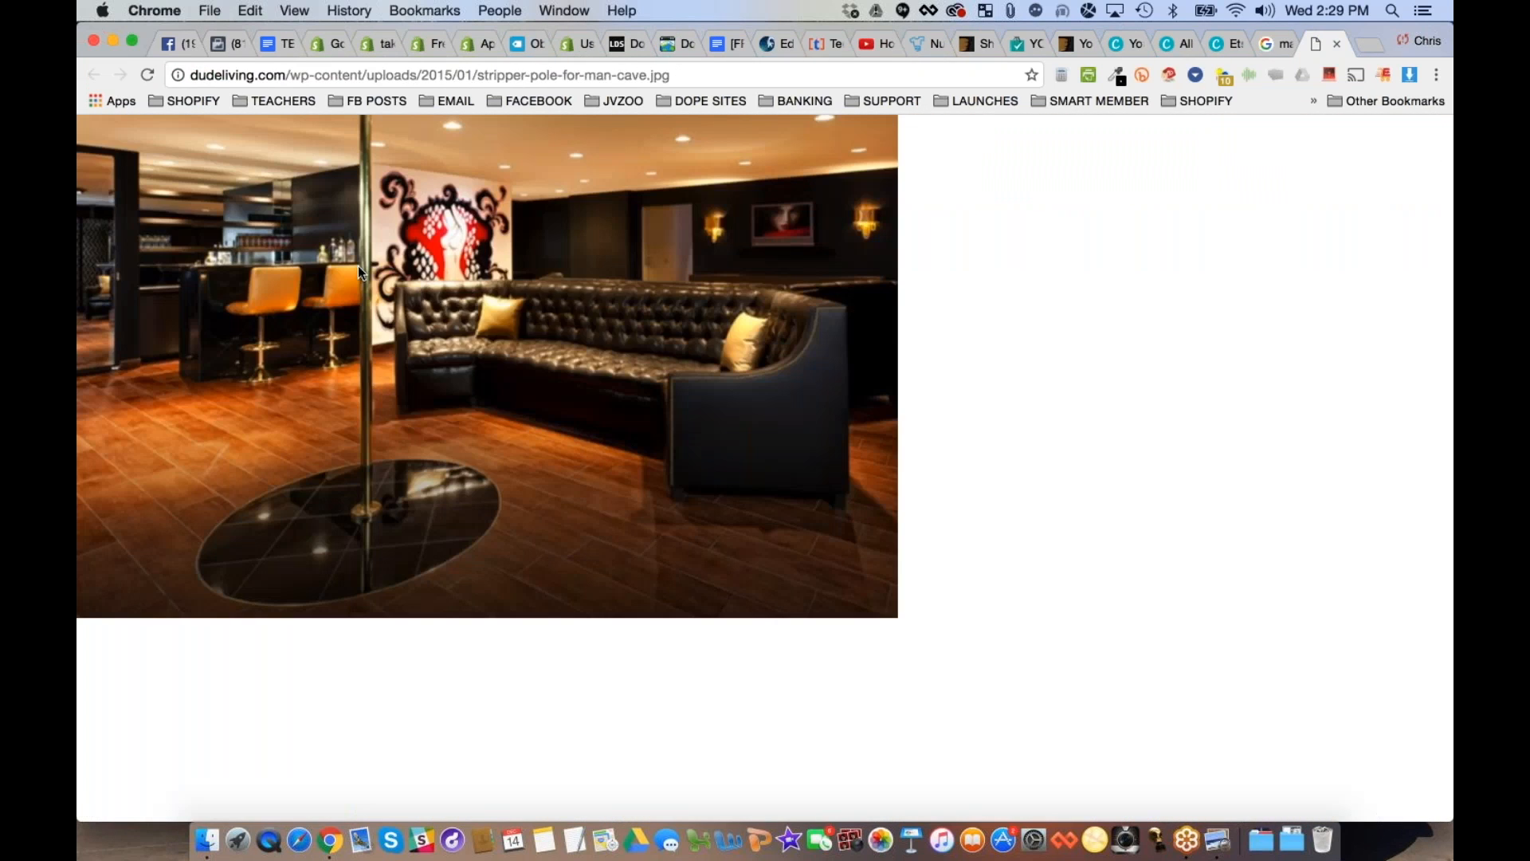
# - Save the full-size picture to the computer as "man cave furniture"
pyautogui.rightClick(396, 257)
pyautogui.click(453, 289)
pyautogui.write('man cave furniture')
pyautogui.press('Return')
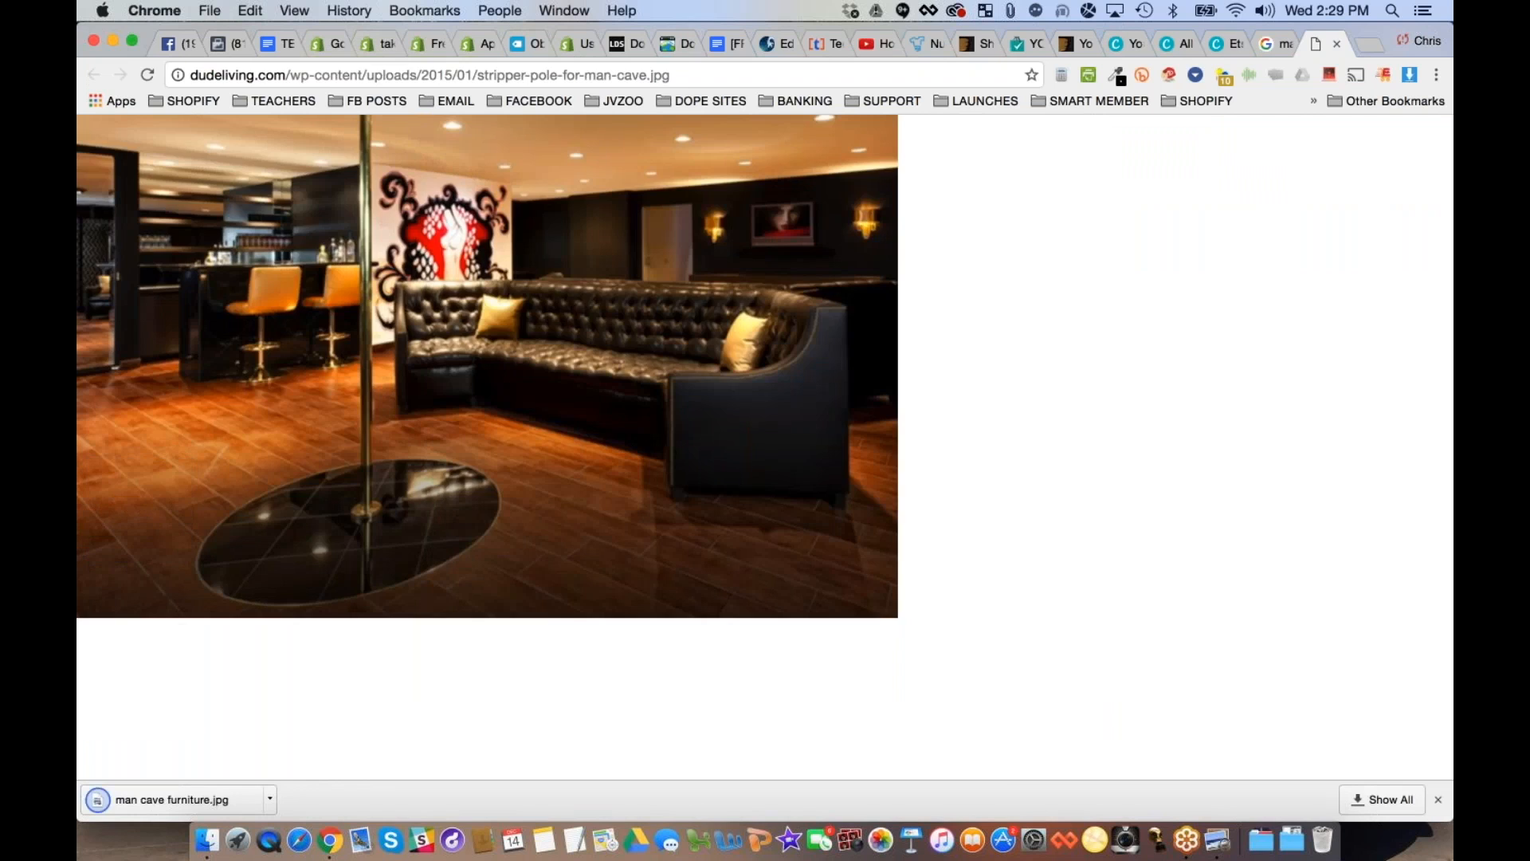
# - Return to the Canva design, upload man cave furniture.jpg from the Desktop and place it in the banner's empty image frame
pyautogui.click(1224, 44)
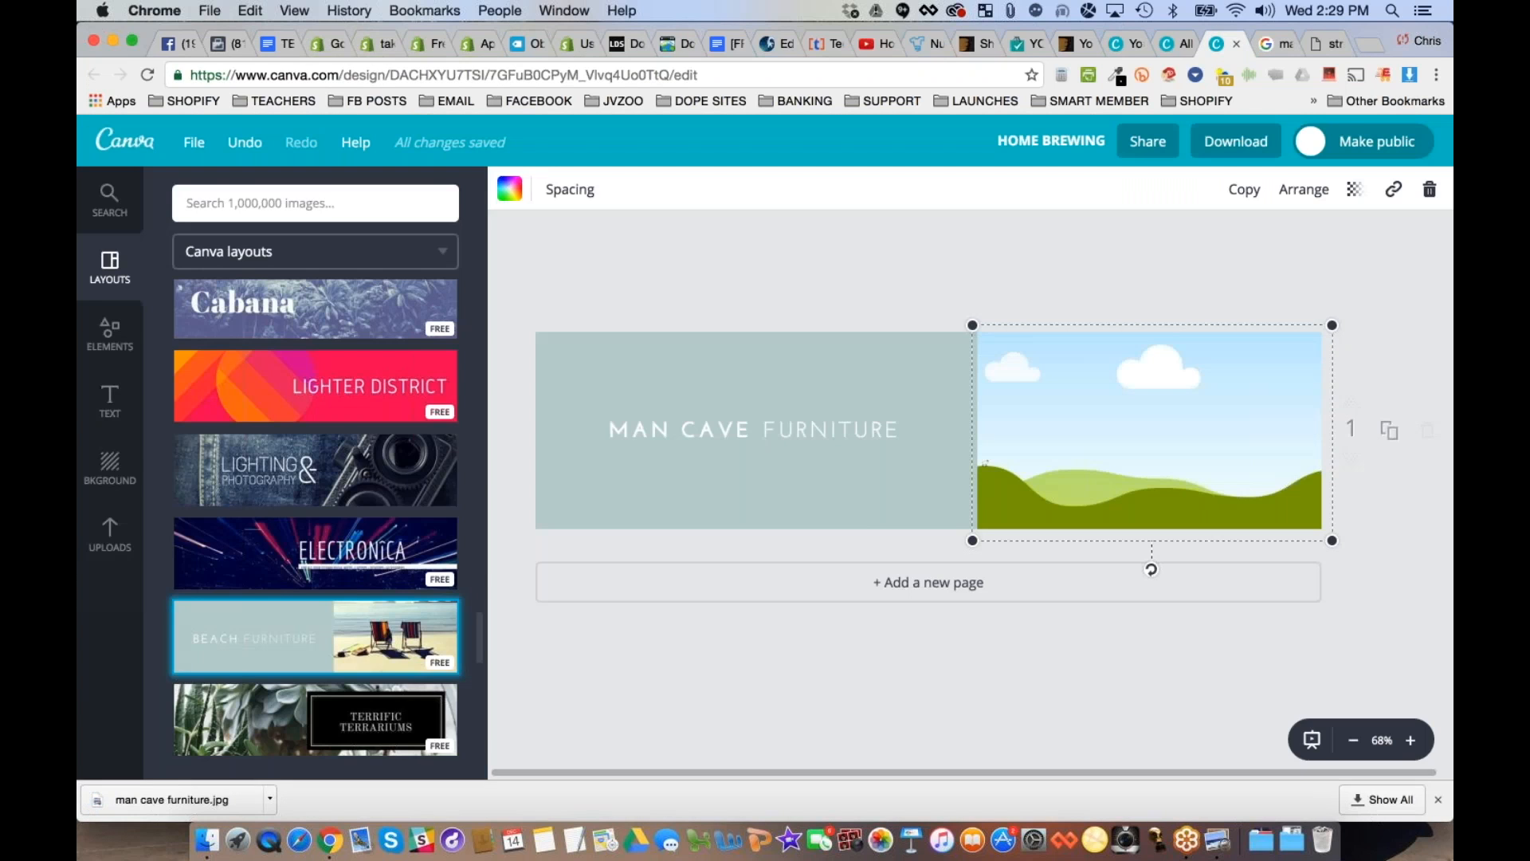
pyautogui.click(110, 533)
pyautogui.click(299, 479)
pyautogui.click(330, 188)
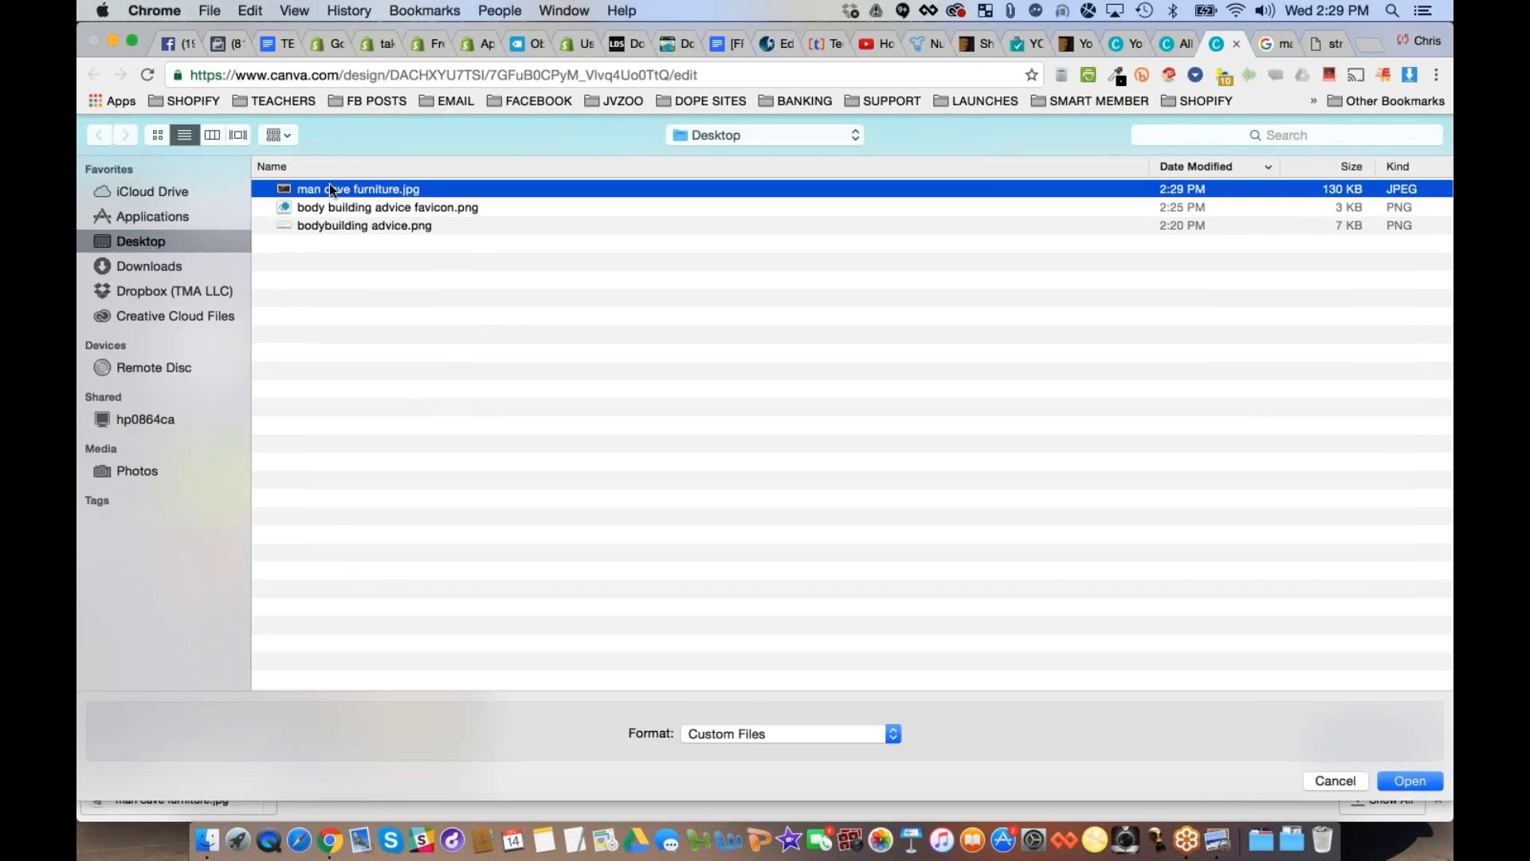
pyautogui.doubleClick(331, 189)
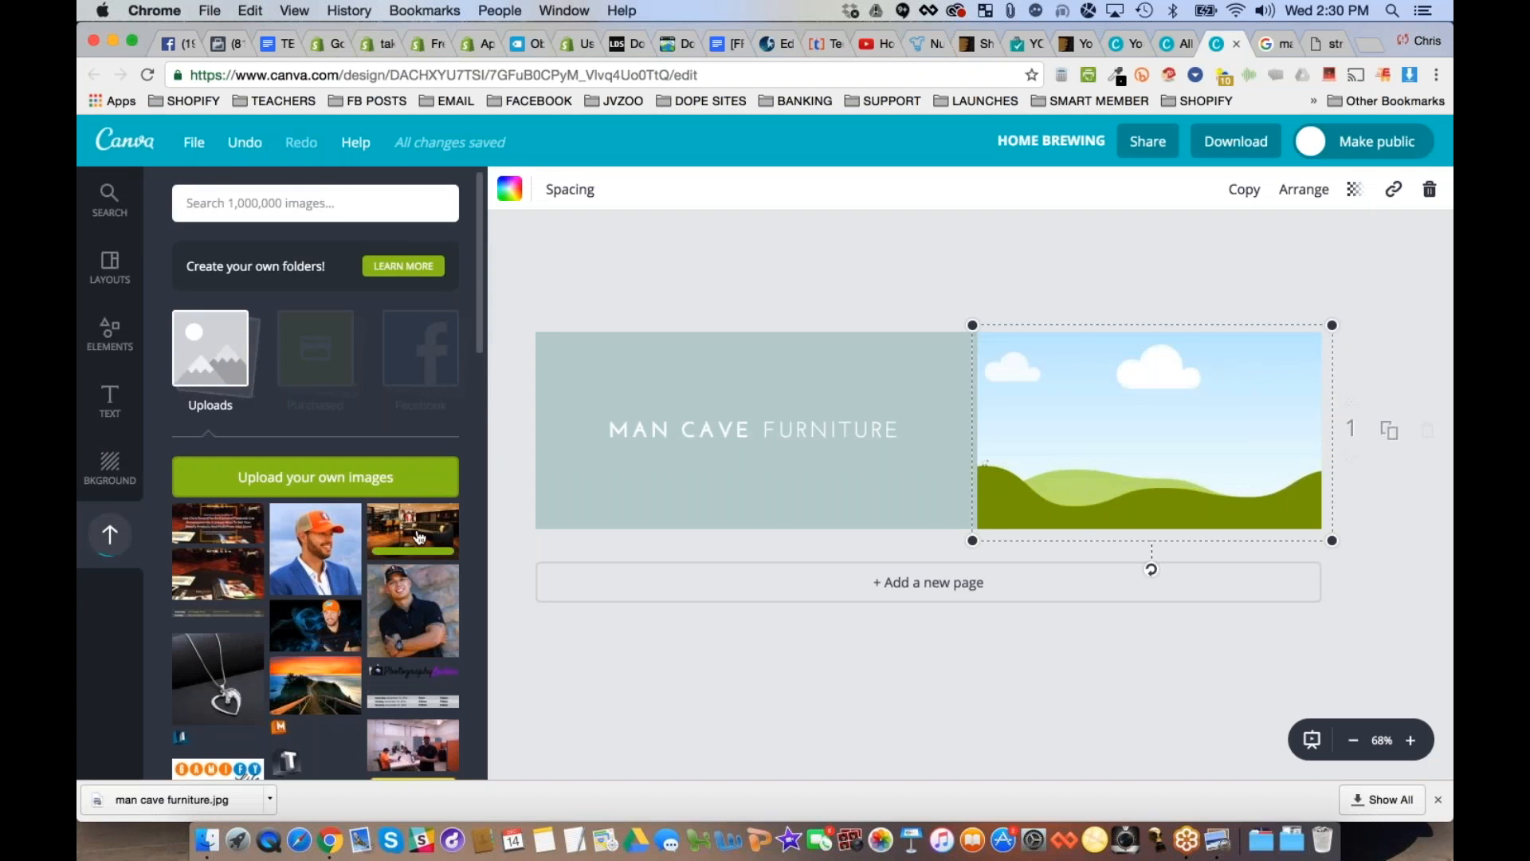
pyautogui.moveTo(420, 536); pyautogui.dragTo(1141, 426)
pyautogui.click(937, 226)
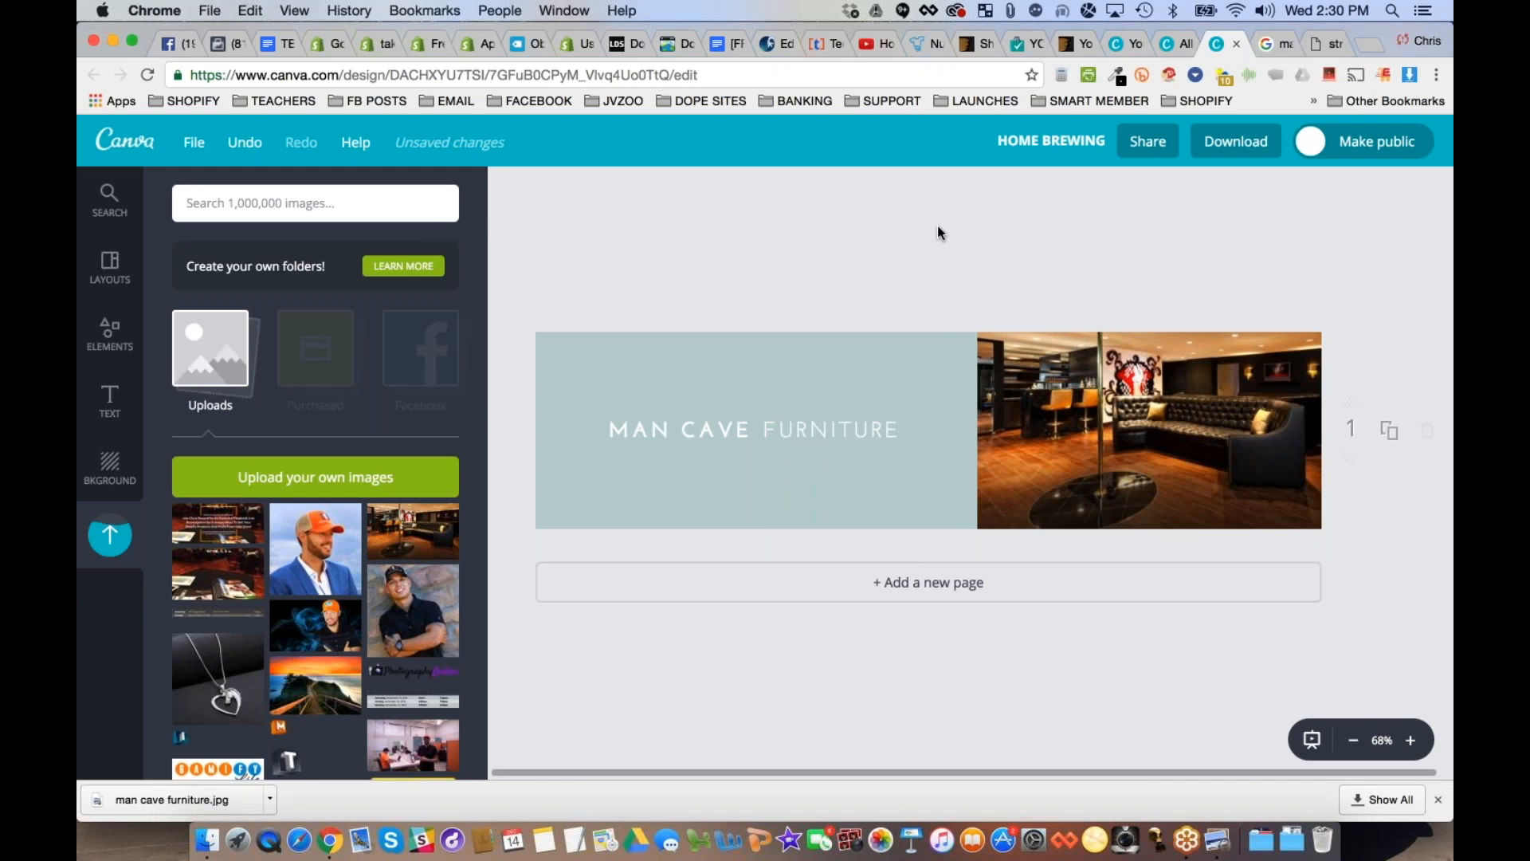
# - Change the banner's background colour to dark grey from the default palette
pyautogui.click(916, 494)
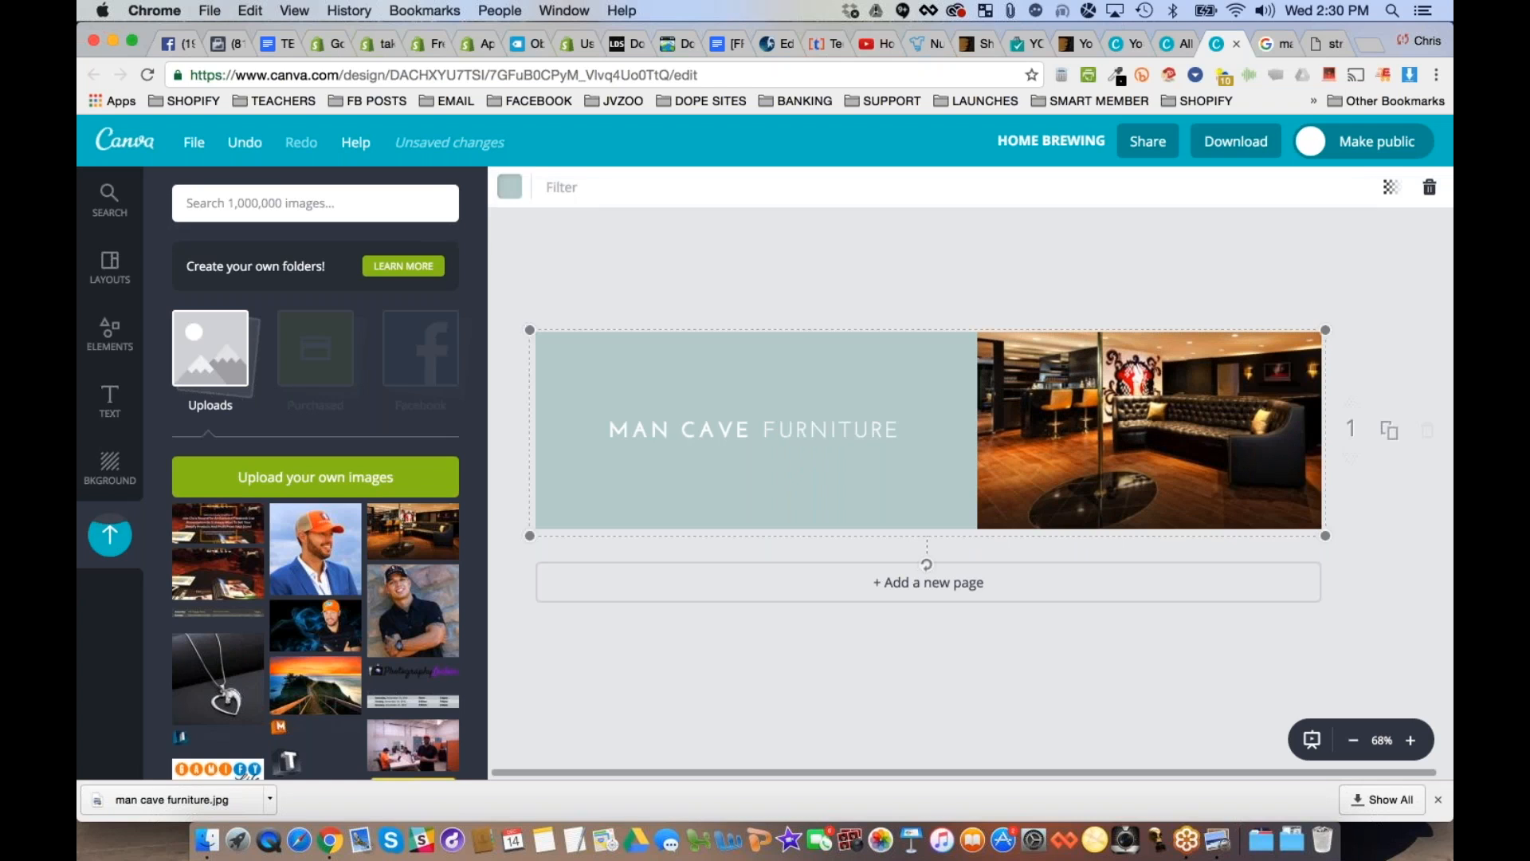
pyautogui.click(510, 188)
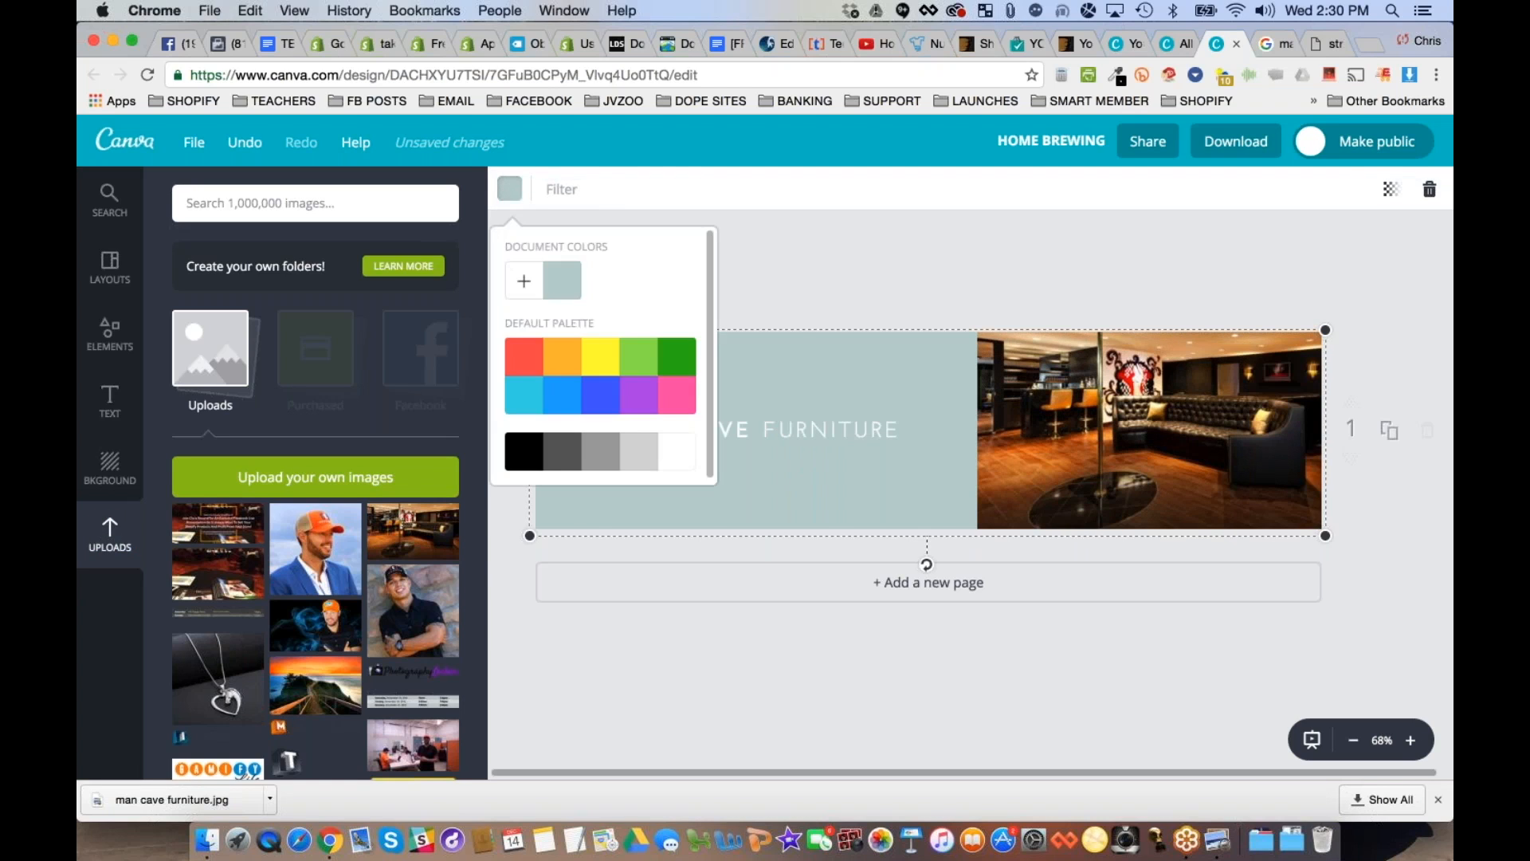
pyautogui.click(569, 455)
pyautogui.click(830, 245)
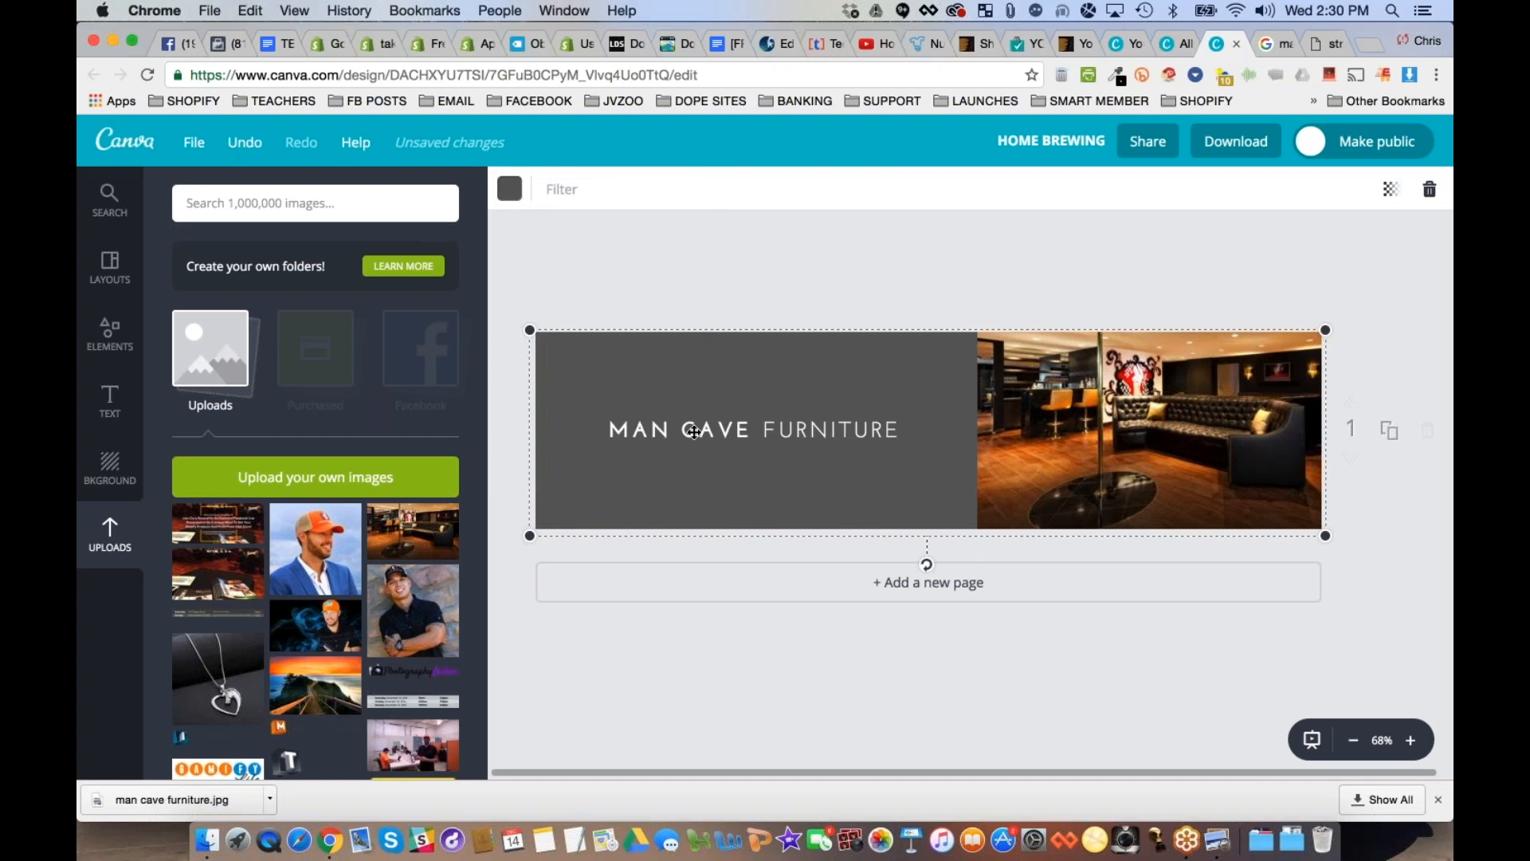
# - Extend the banner's "MAN CAVE" text box out to the banner's outer edge and set its font size to 28
pyautogui.click(693, 431)
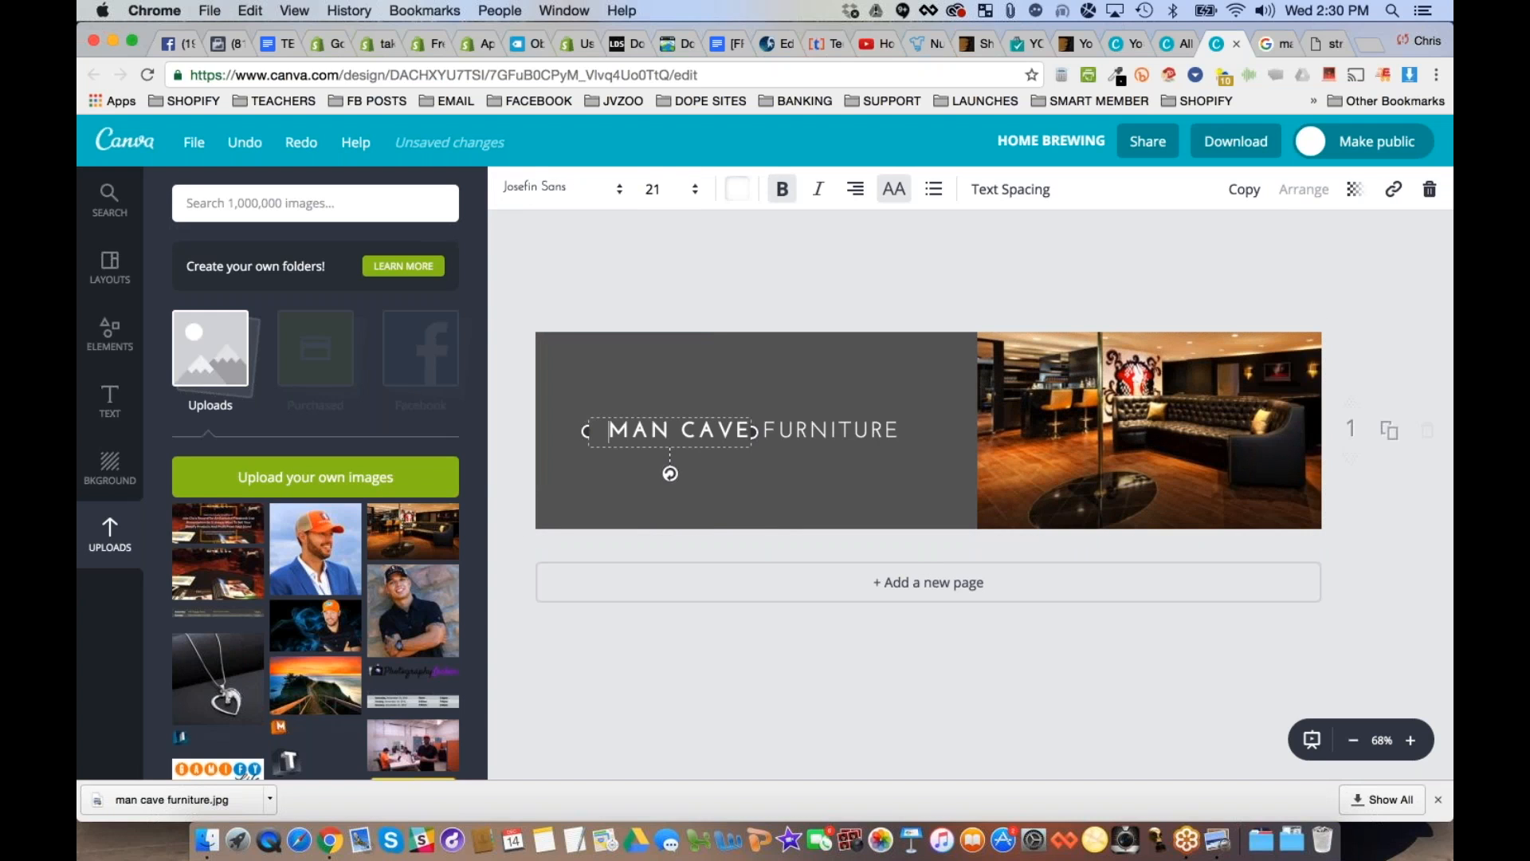
pyautogui.click(653, 189)
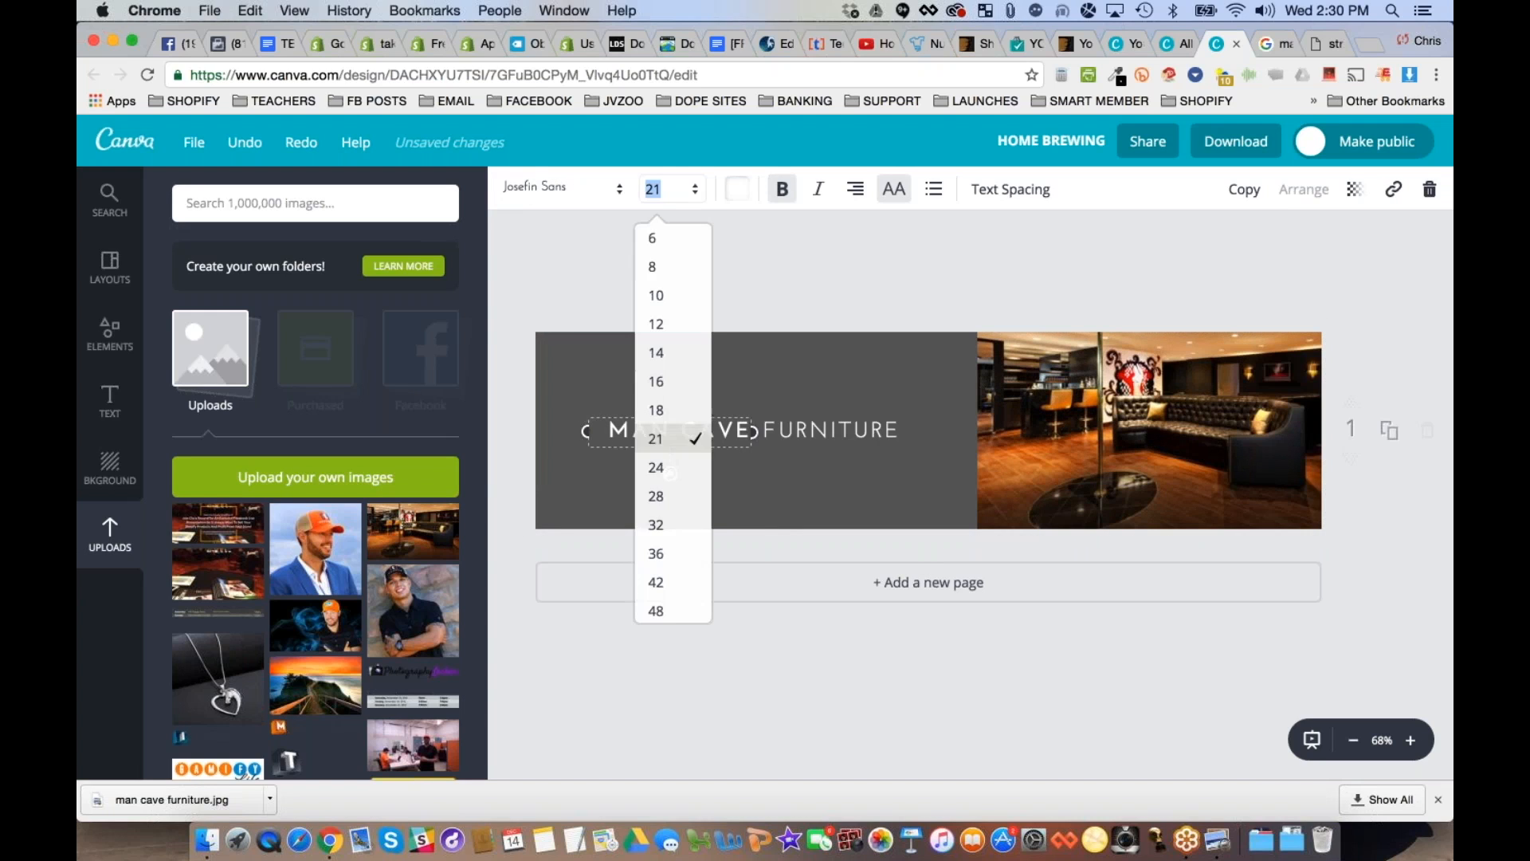
pyautogui.click(597, 314)
pyautogui.moveTo(586, 431); pyautogui.dragTo(536, 431)
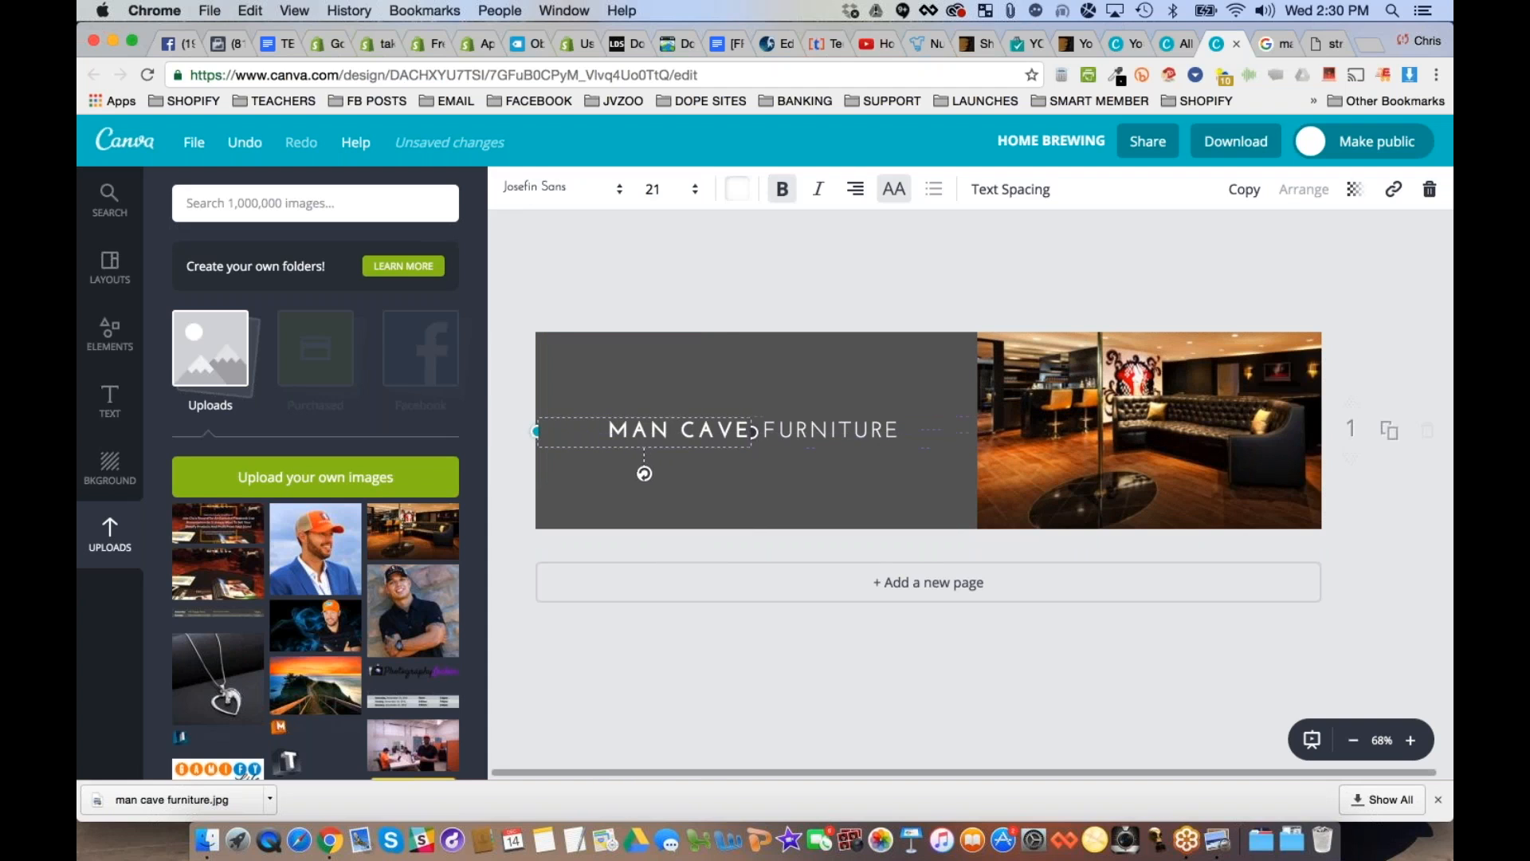
pyautogui.click(652, 189)
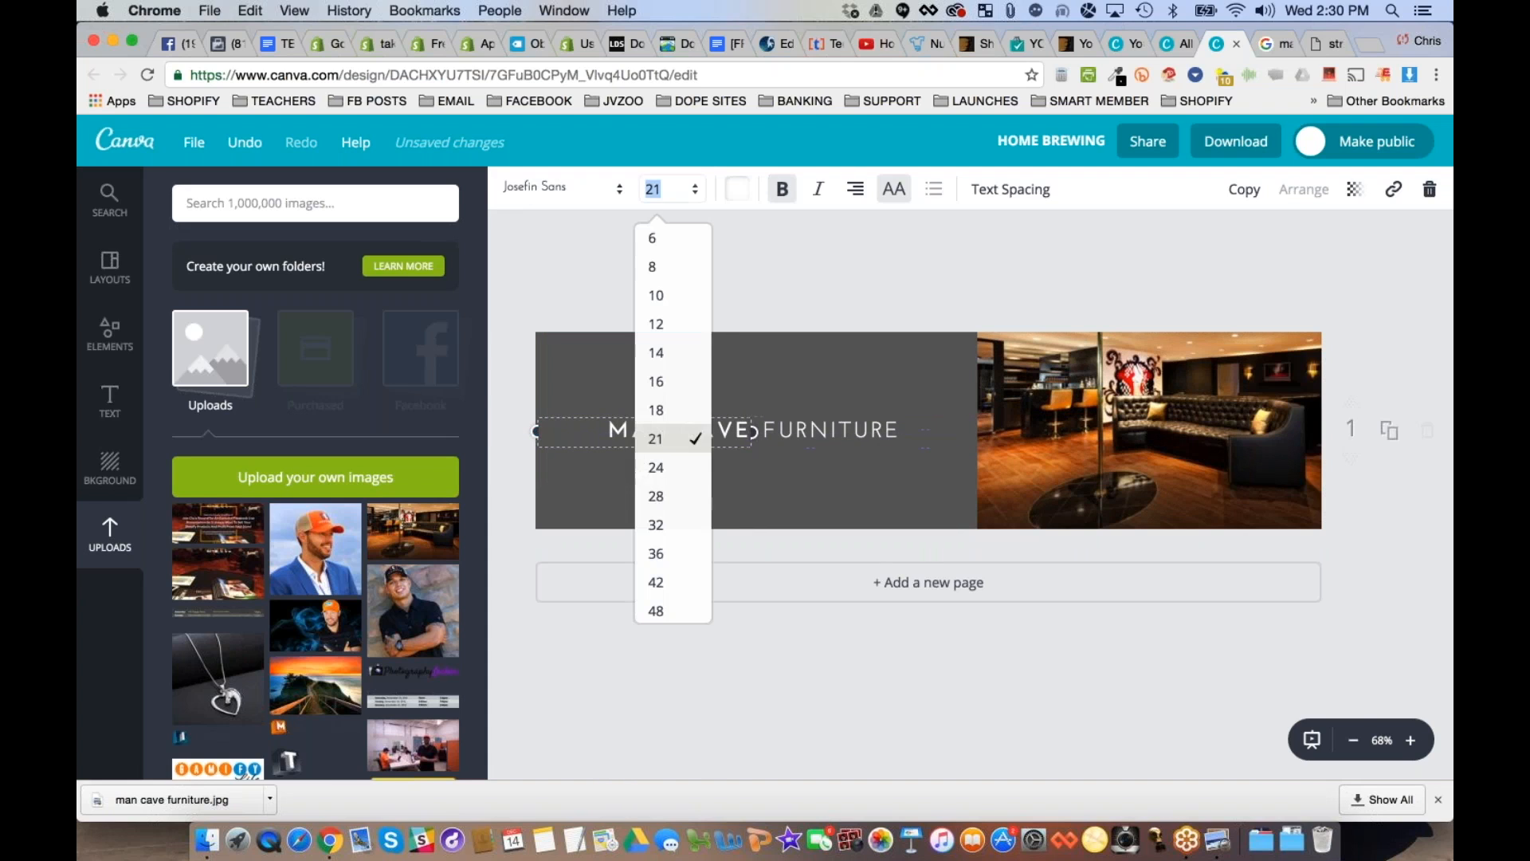
pyautogui.click(657, 496)
# - Set the font size of the "FURNITURE" text in the banner to 28
pyautogui.click(830, 431)
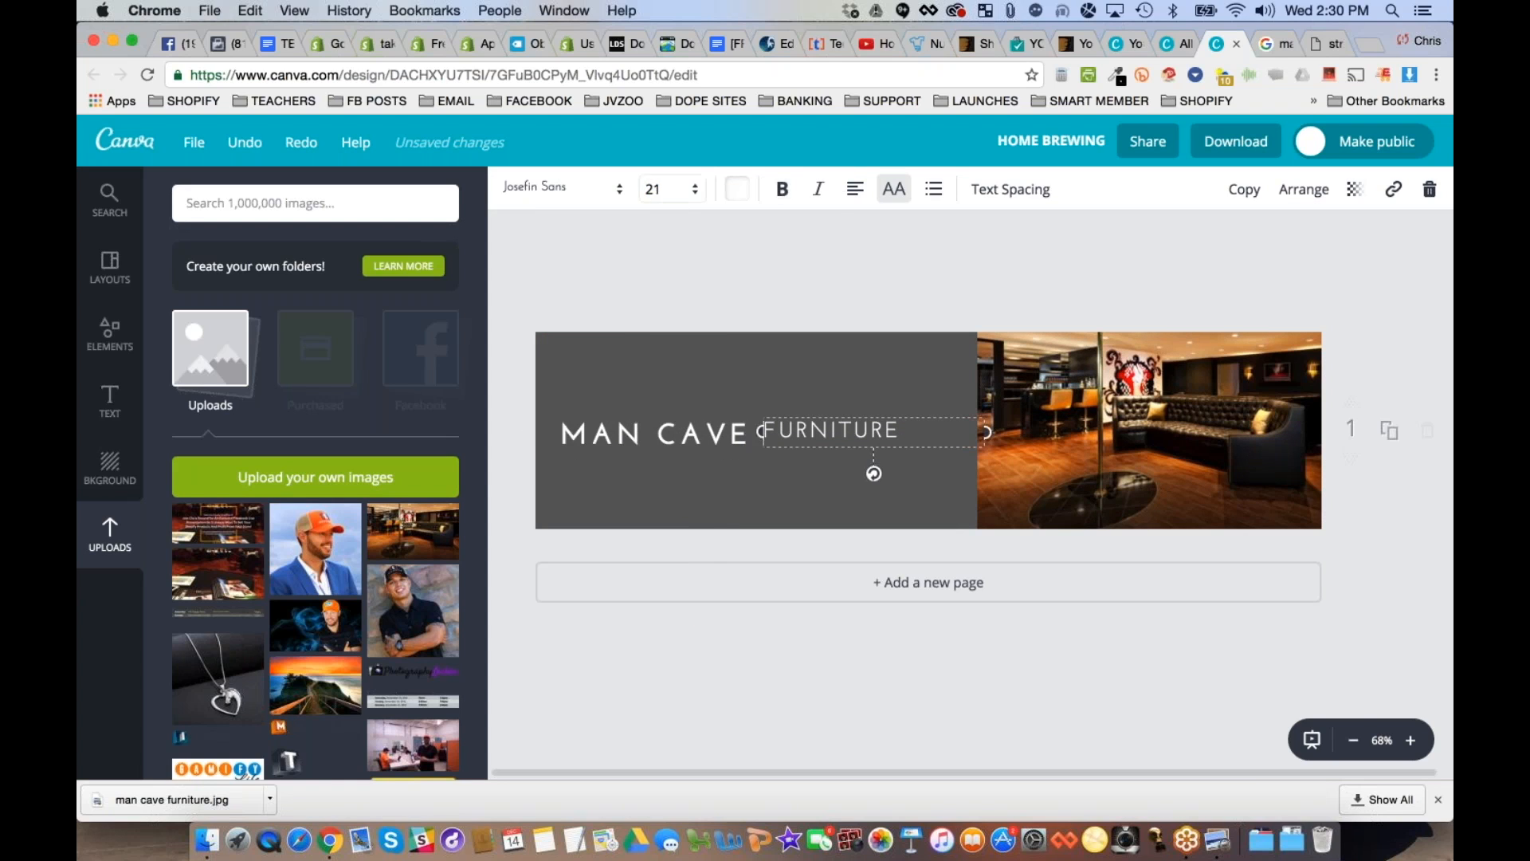
pyautogui.click(654, 189)
pyautogui.click(667, 496)
pyautogui.click(903, 286)
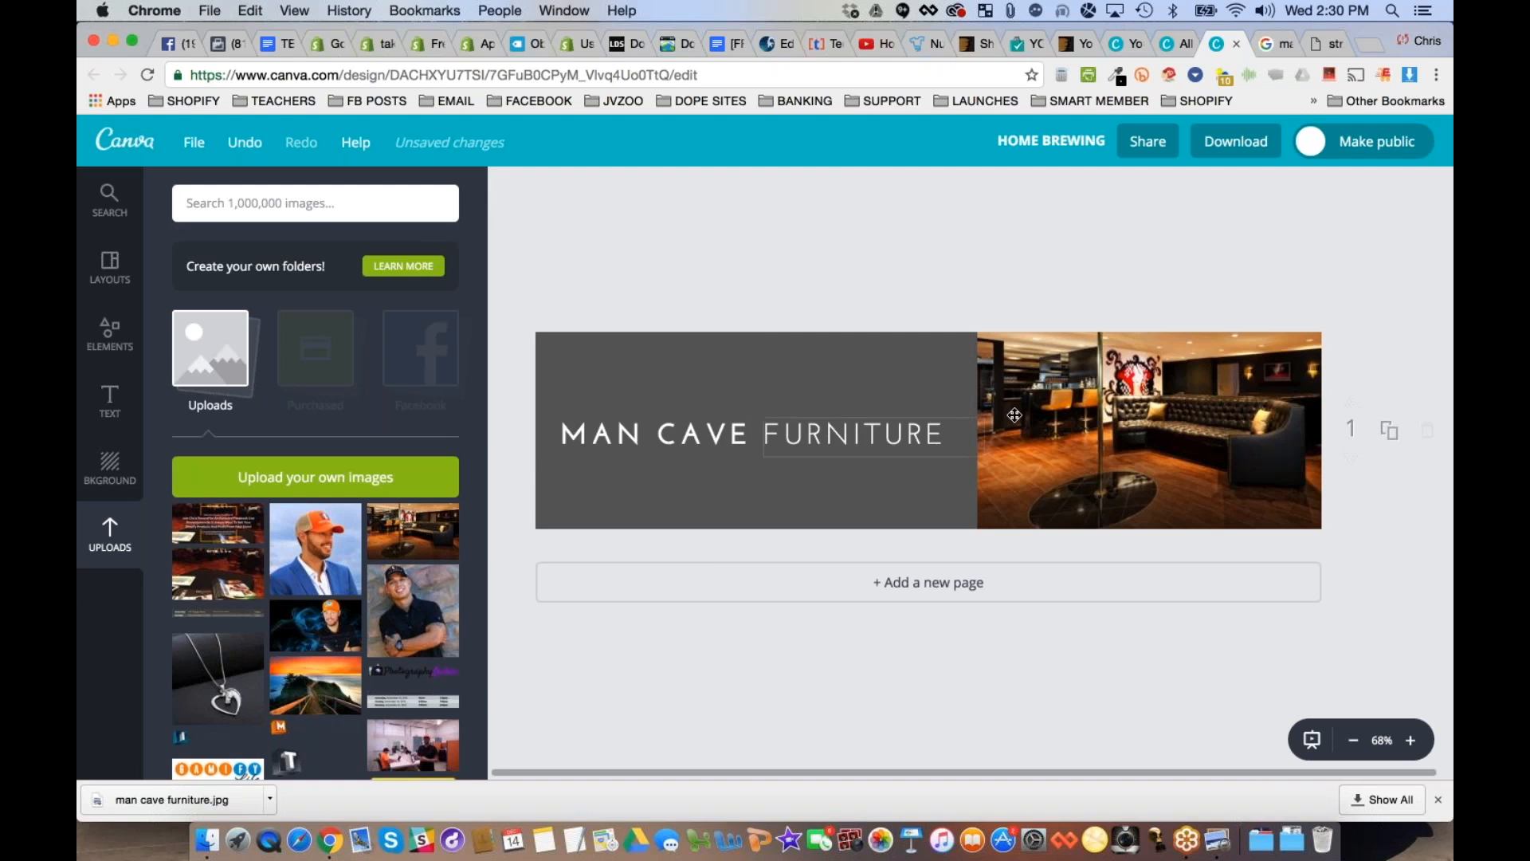
# - Duplicate the Man Cave Furniture banner page and change "FURNITURE" on the copy to "GADGETS"
pyautogui.click(1390, 435)
pyautogui.click(695, 516)
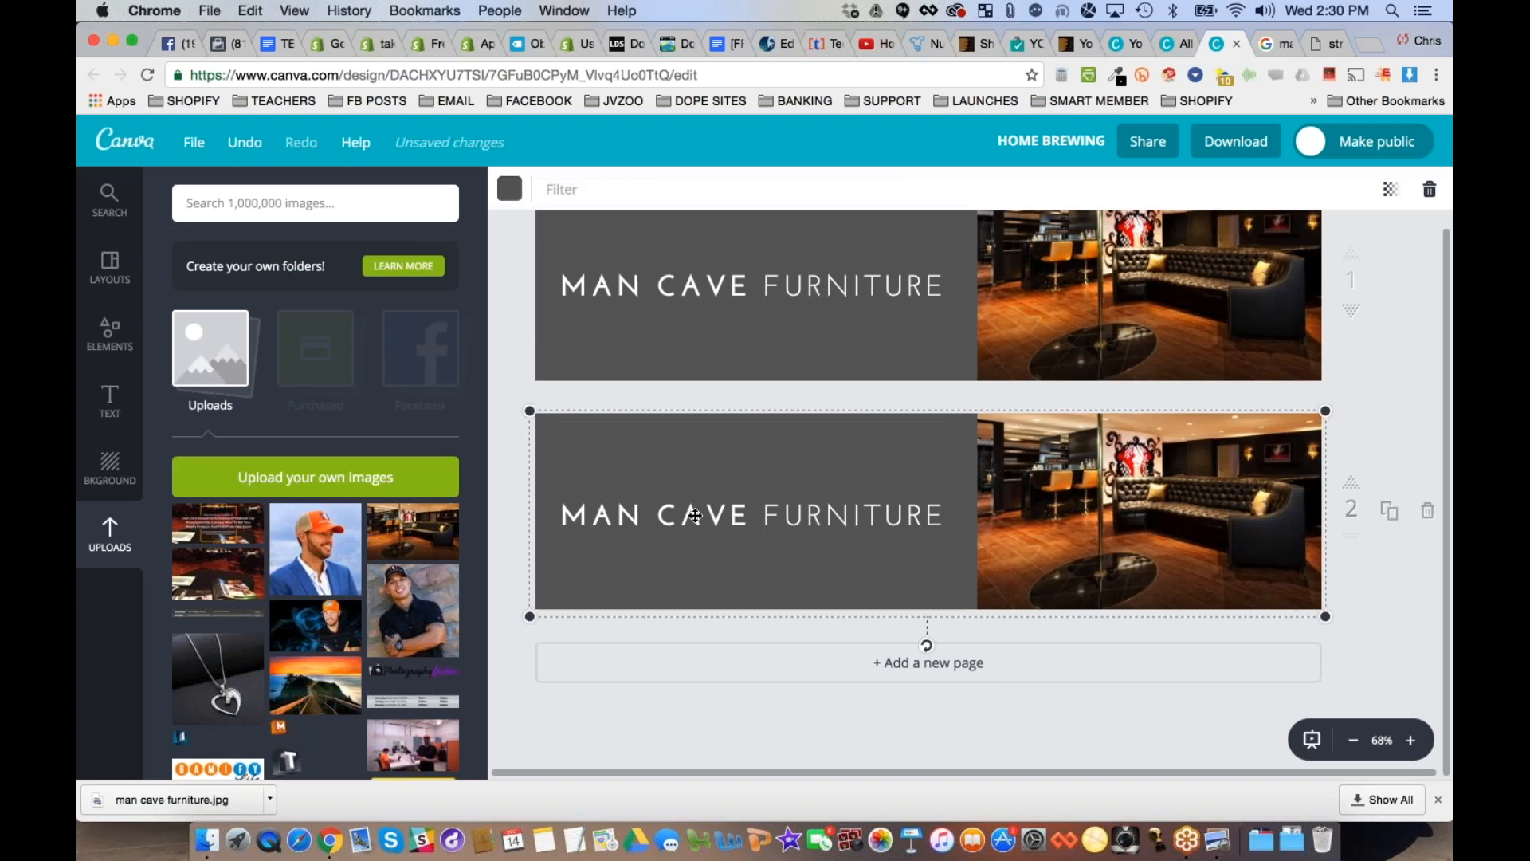
pyautogui.click(695, 516)
pyautogui.click(695, 515)
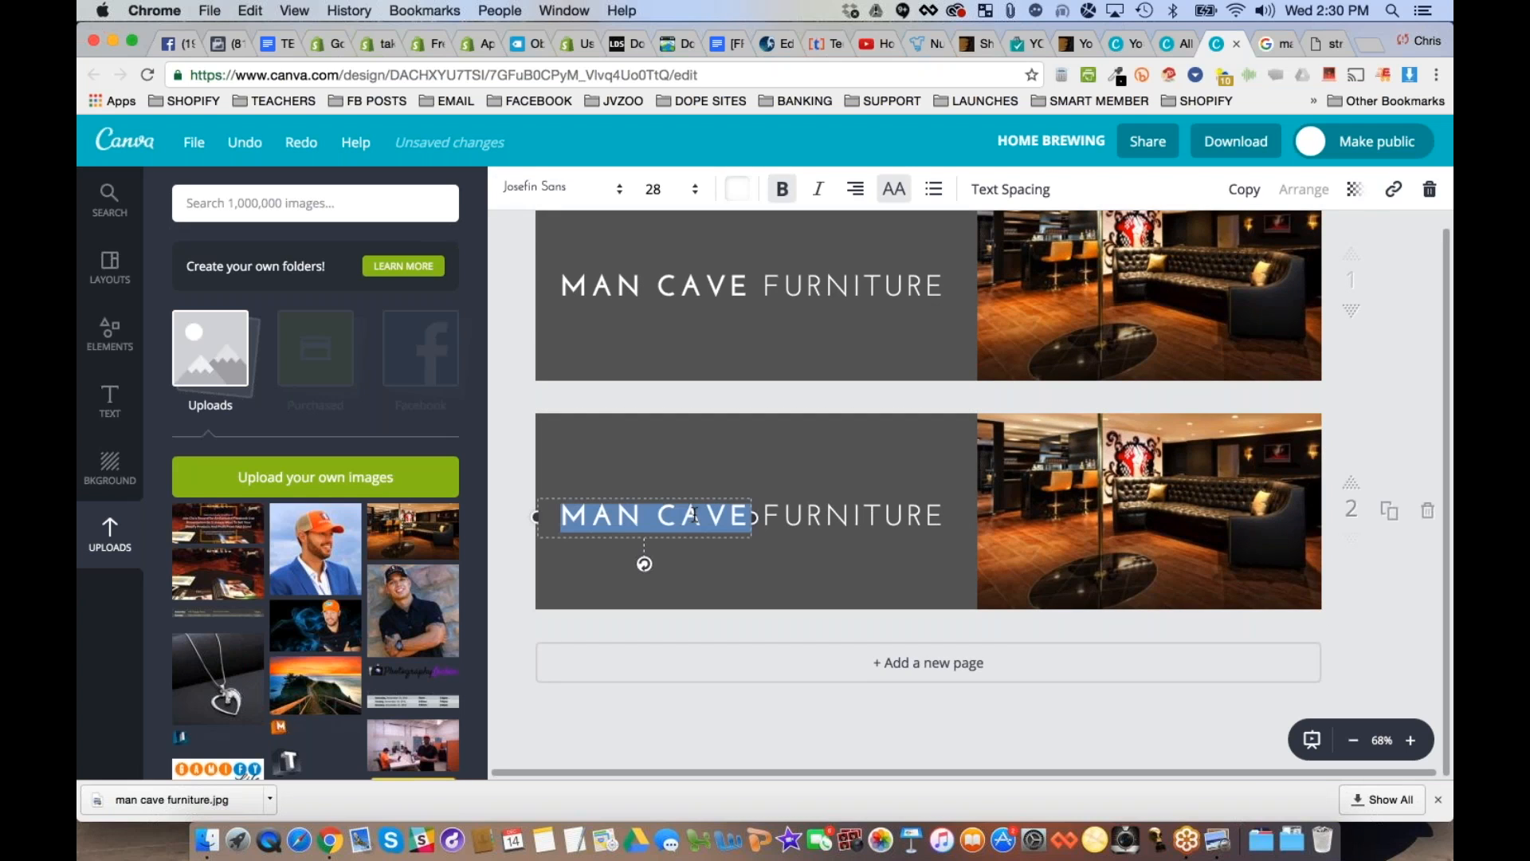
pyautogui.click(857, 522)
pyautogui.click(858, 522)
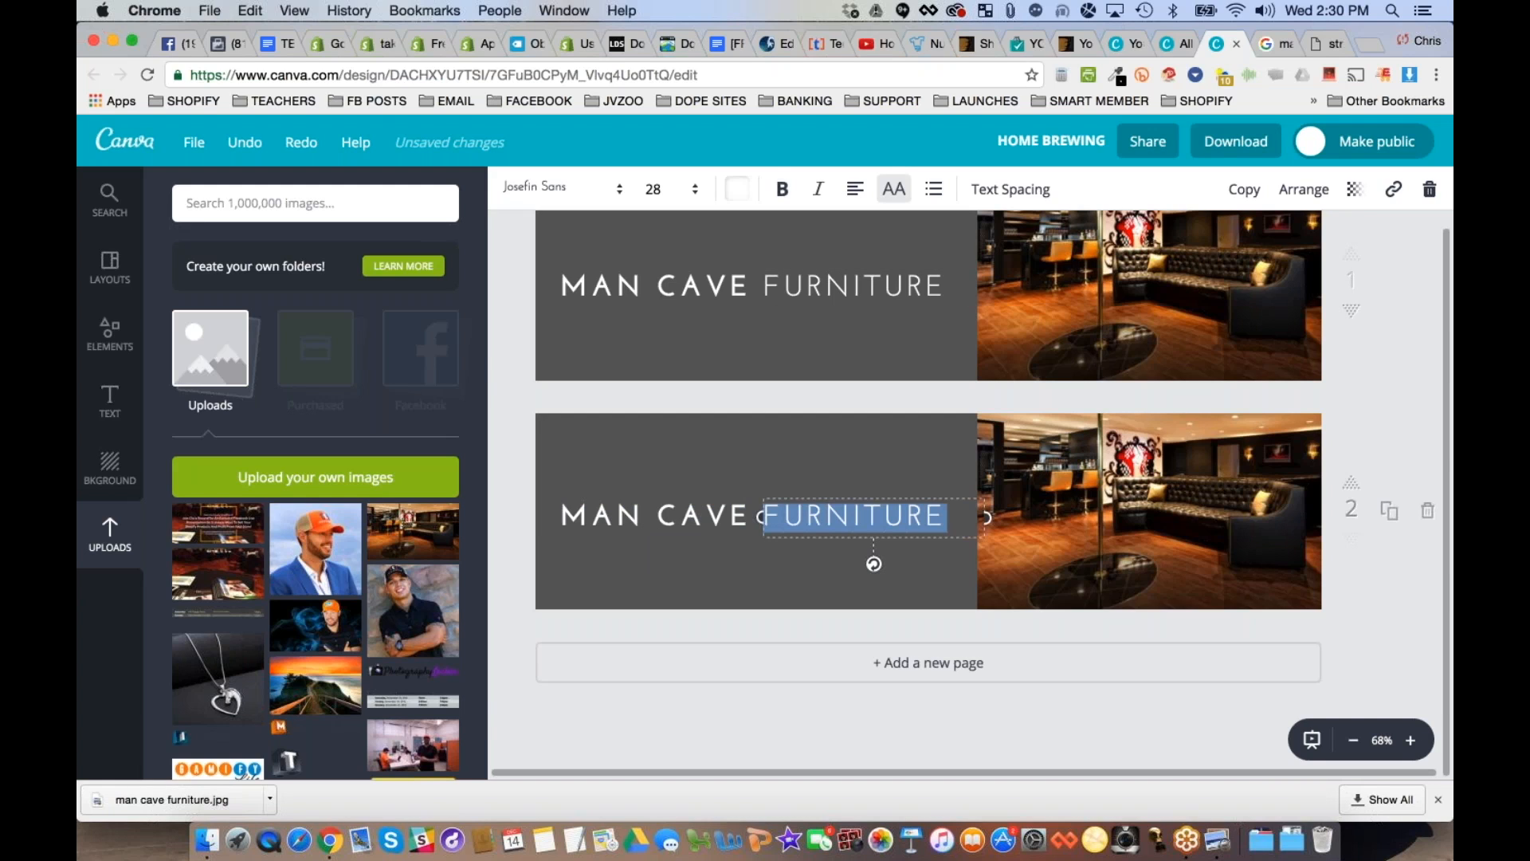
pyautogui.write('GADGETS')
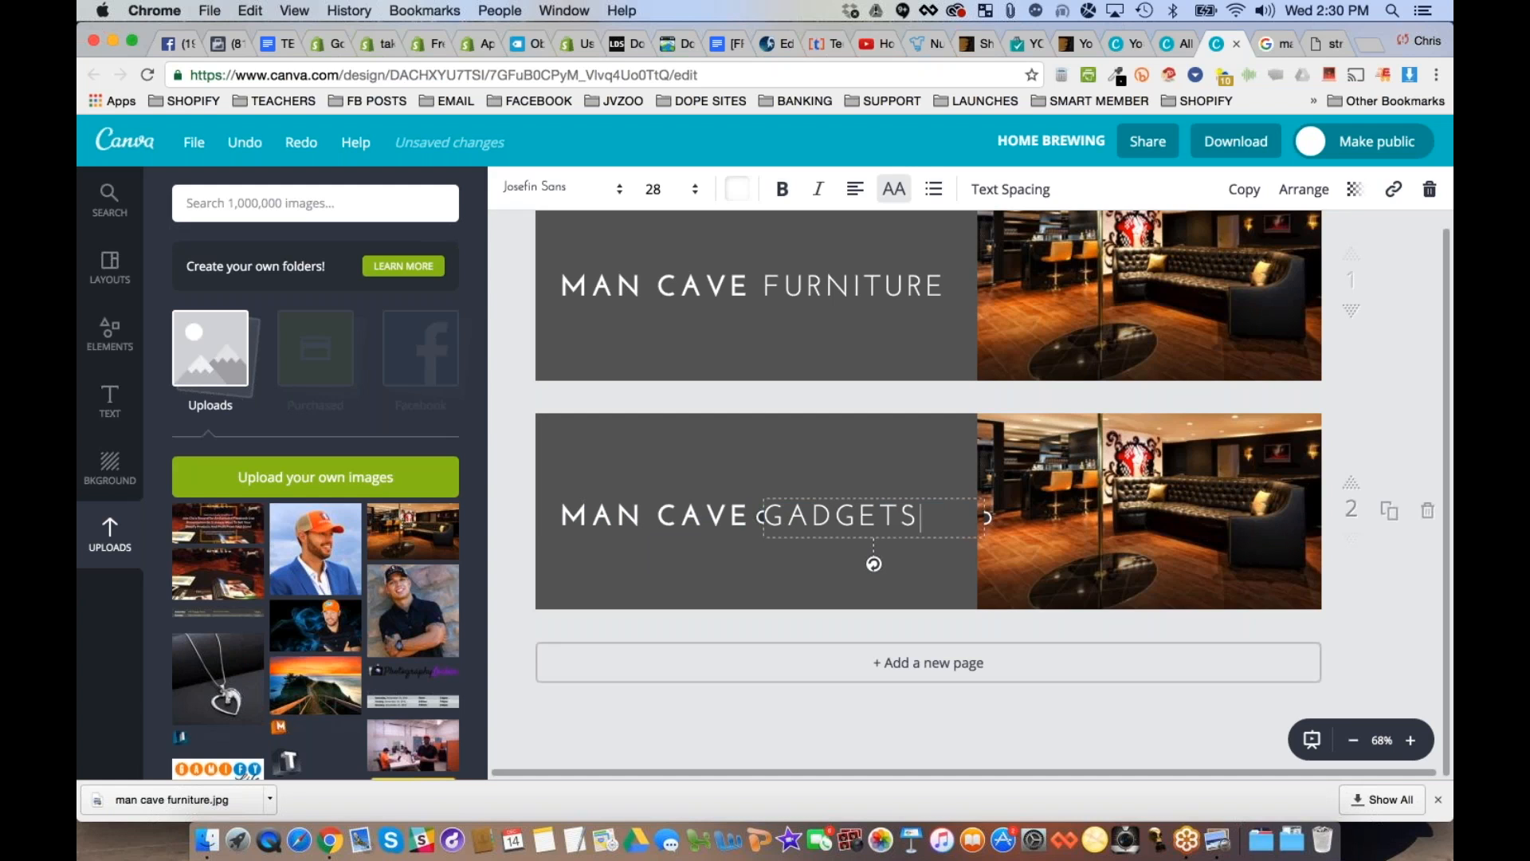
pyautogui.click(789, 573)
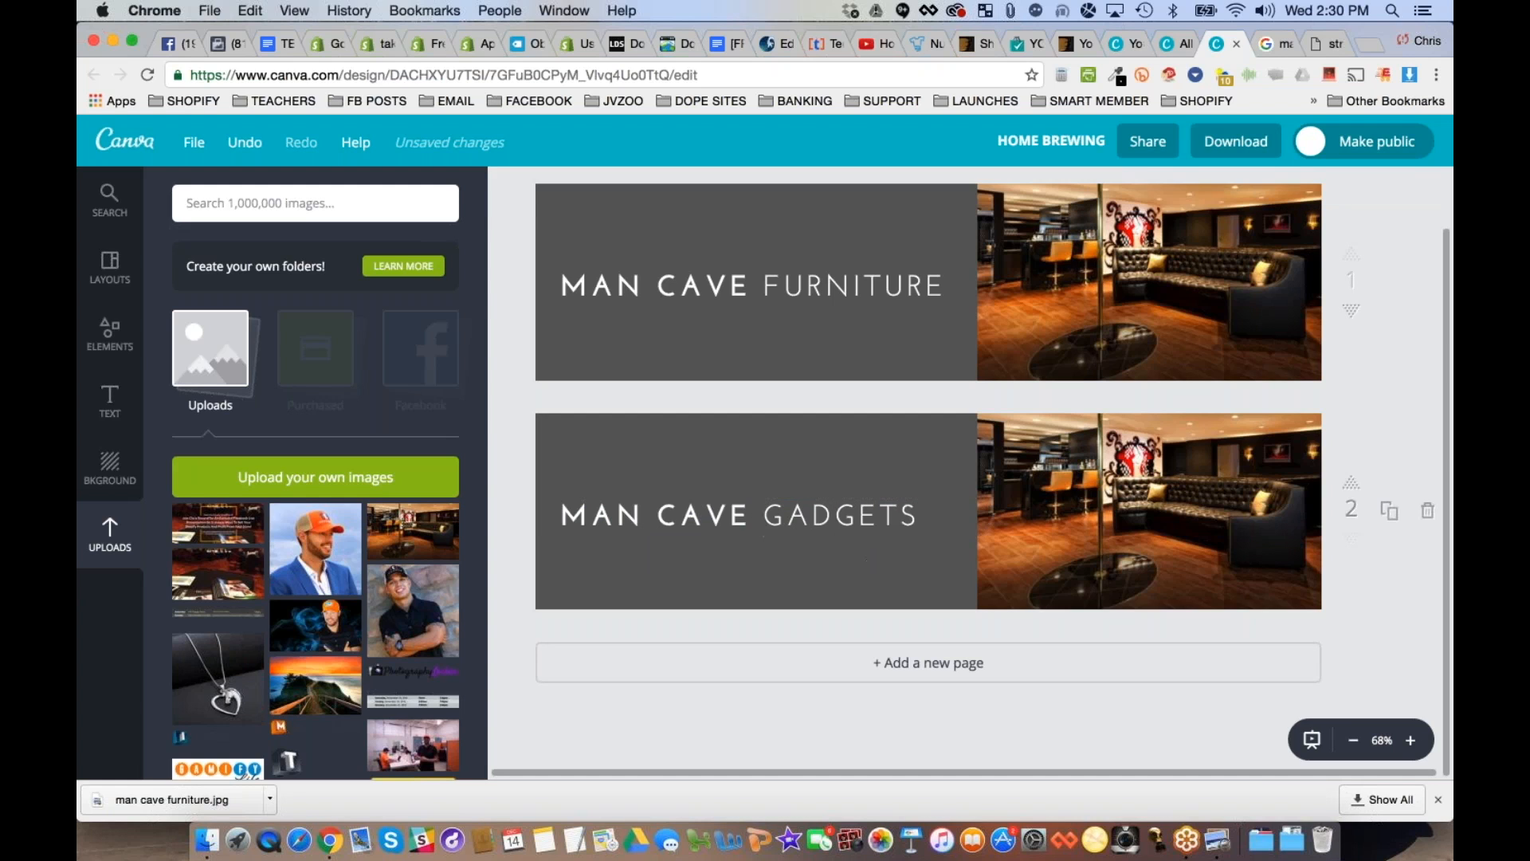
# - Duplicate the Man Cave Gadgets banner page and change "GADGETS" on the copy to "CLOCKS"
pyautogui.click(1390, 513)
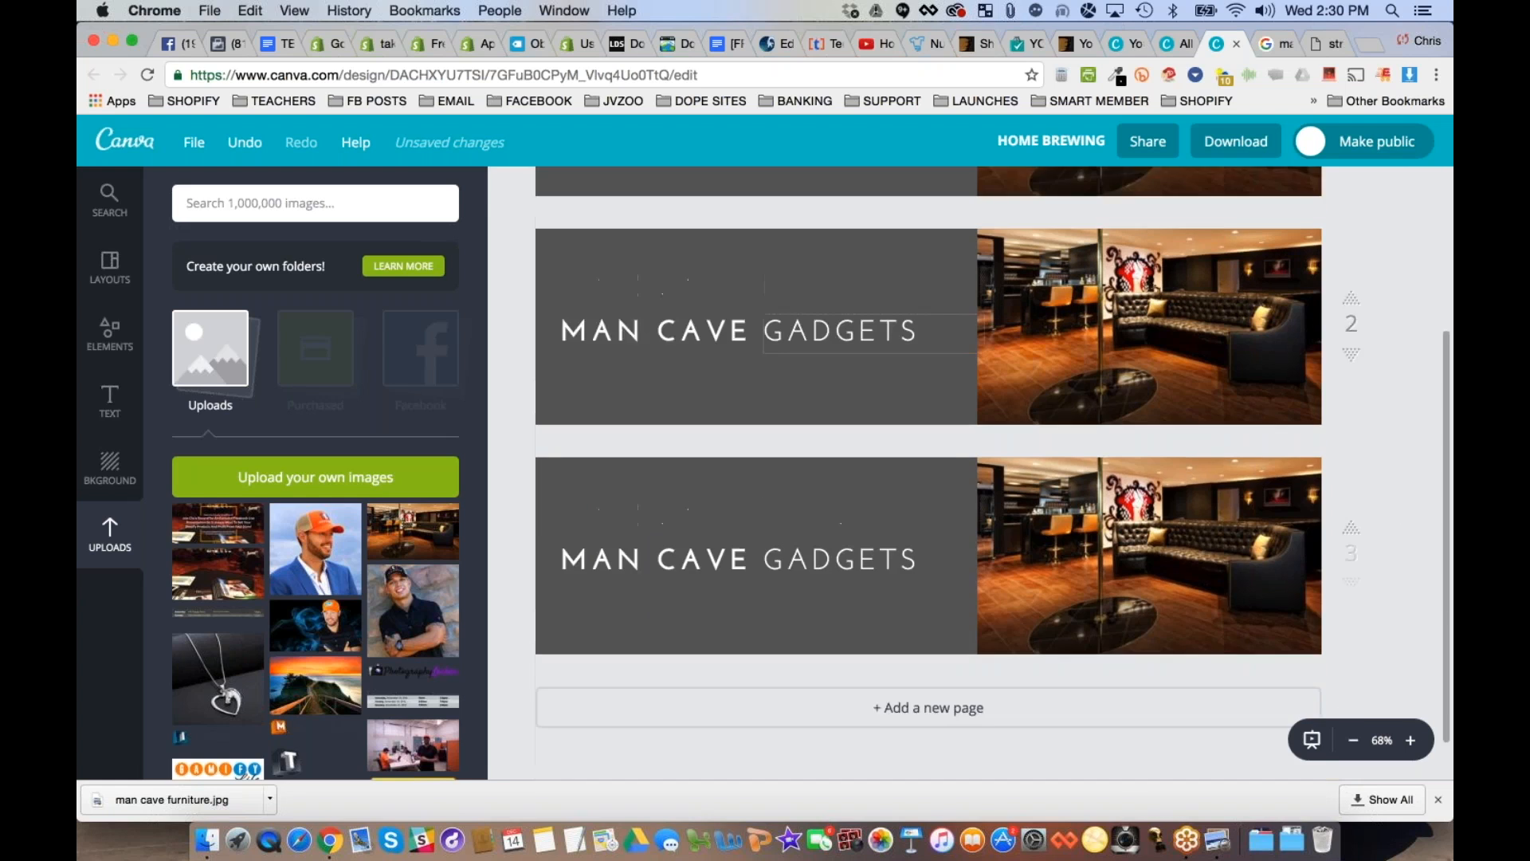
pyautogui.doubleClick(842, 542)
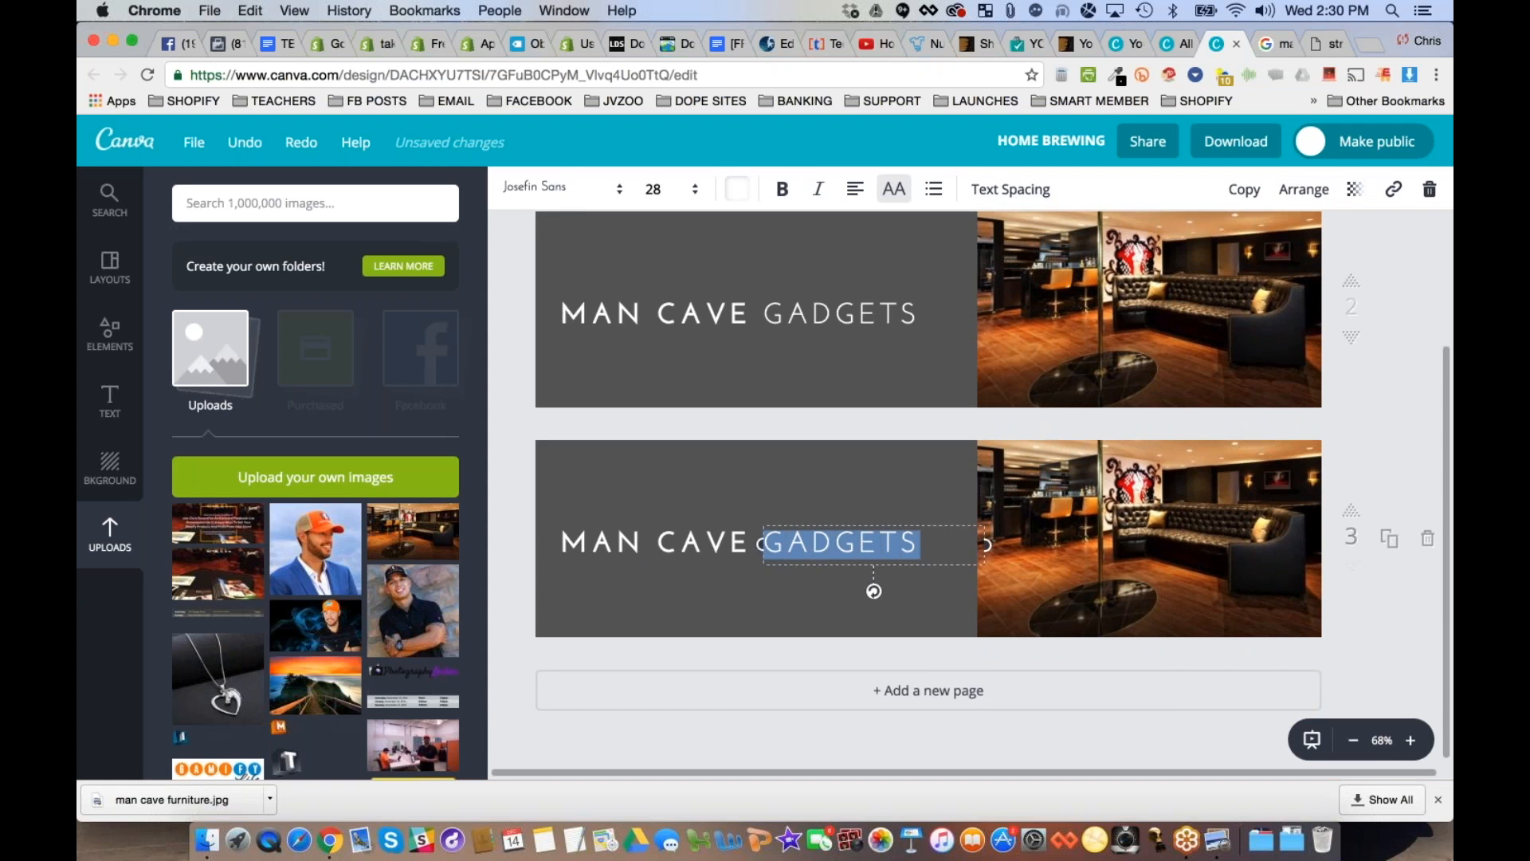
pyautogui.write('ACCESSORIES')
pyautogui.press('BackSpace')
pyautogui.press('BackSpace')
pyautogui.press('BackSpace')
pyautogui.press('BackSpace')
pyautogui.press('BackSpace')
pyautogui.press('BackSpace')
pyautogui.press('BackSpace')
pyautogui.press('BackSpace')
pyautogui.press('BackSpace')
pyautogui.press('BackSpace')
pyautogui.press('BackSpace')
pyautogui.write('CLOCKS')
pyautogui.press('Escape')
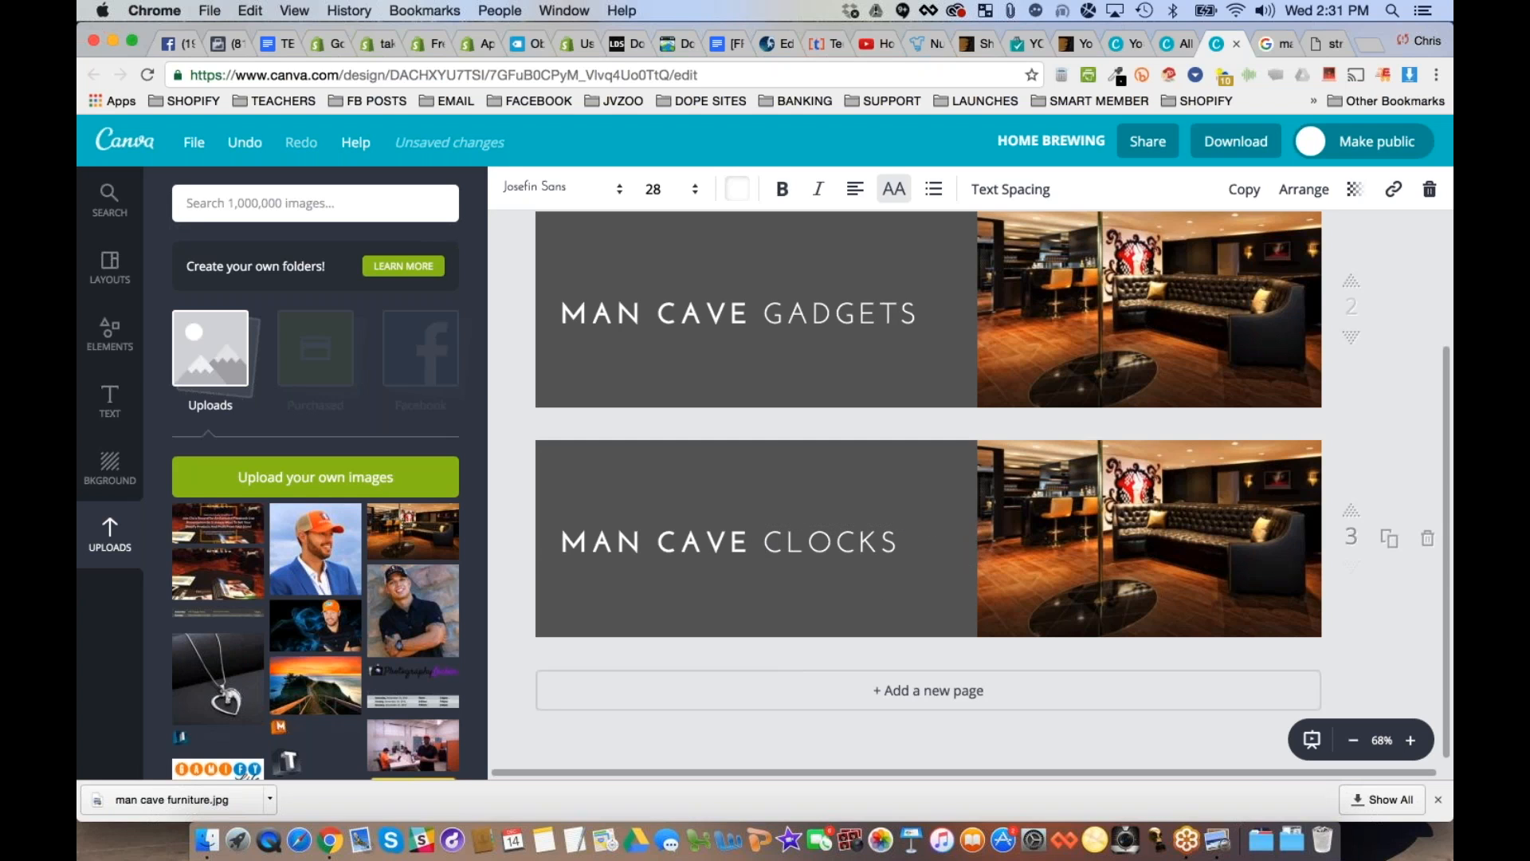
# - Close the full-size sofa picture, return to the Google image results and search for man cave CLOCKS
pyautogui.click(1327, 44)
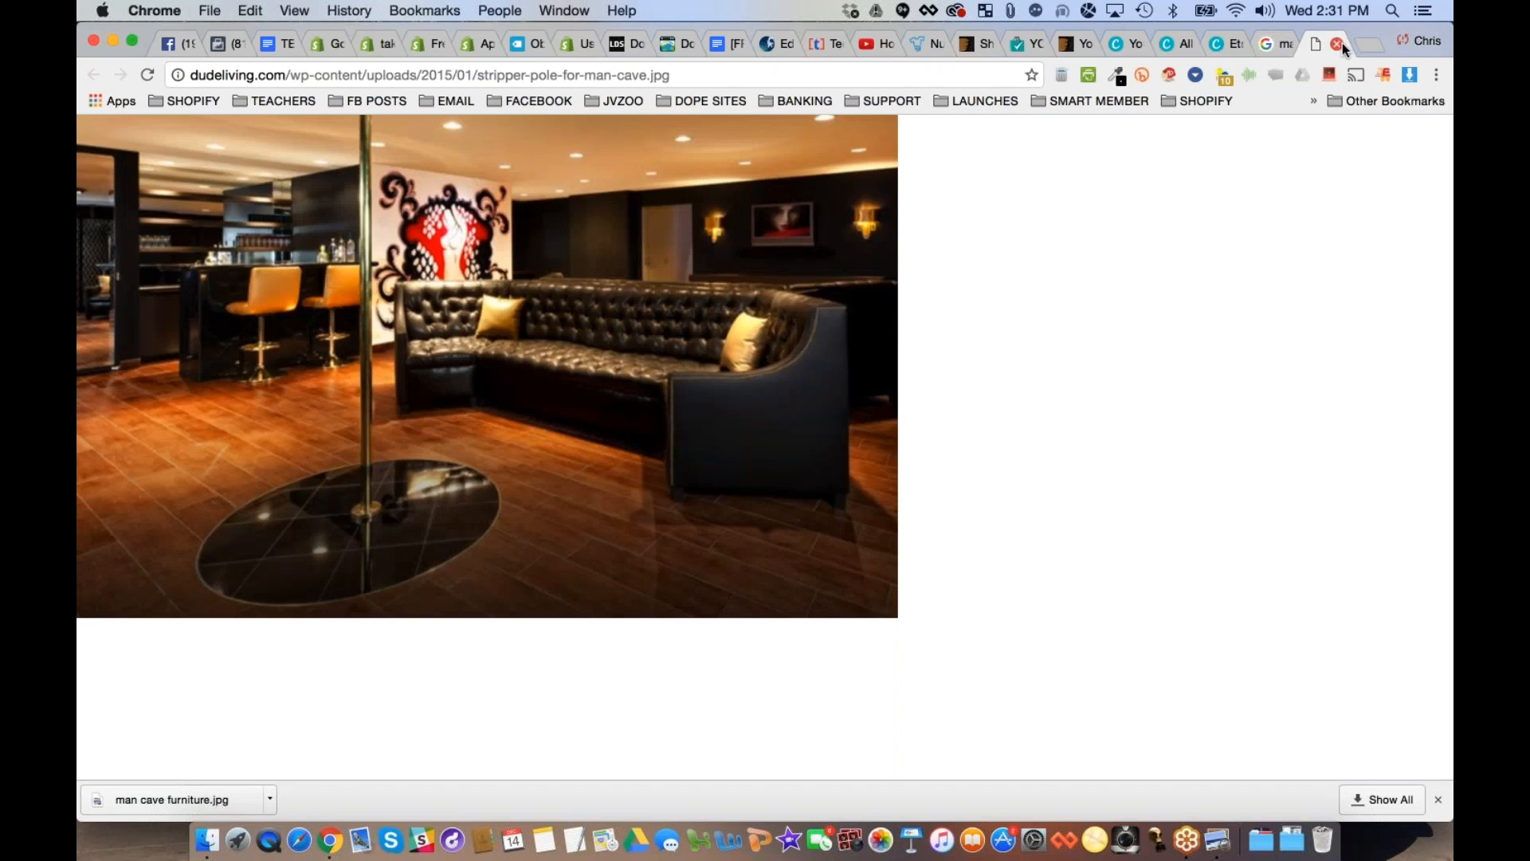
pyautogui.click(1340, 43)
pyautogui.scroll(15, 765, 447)
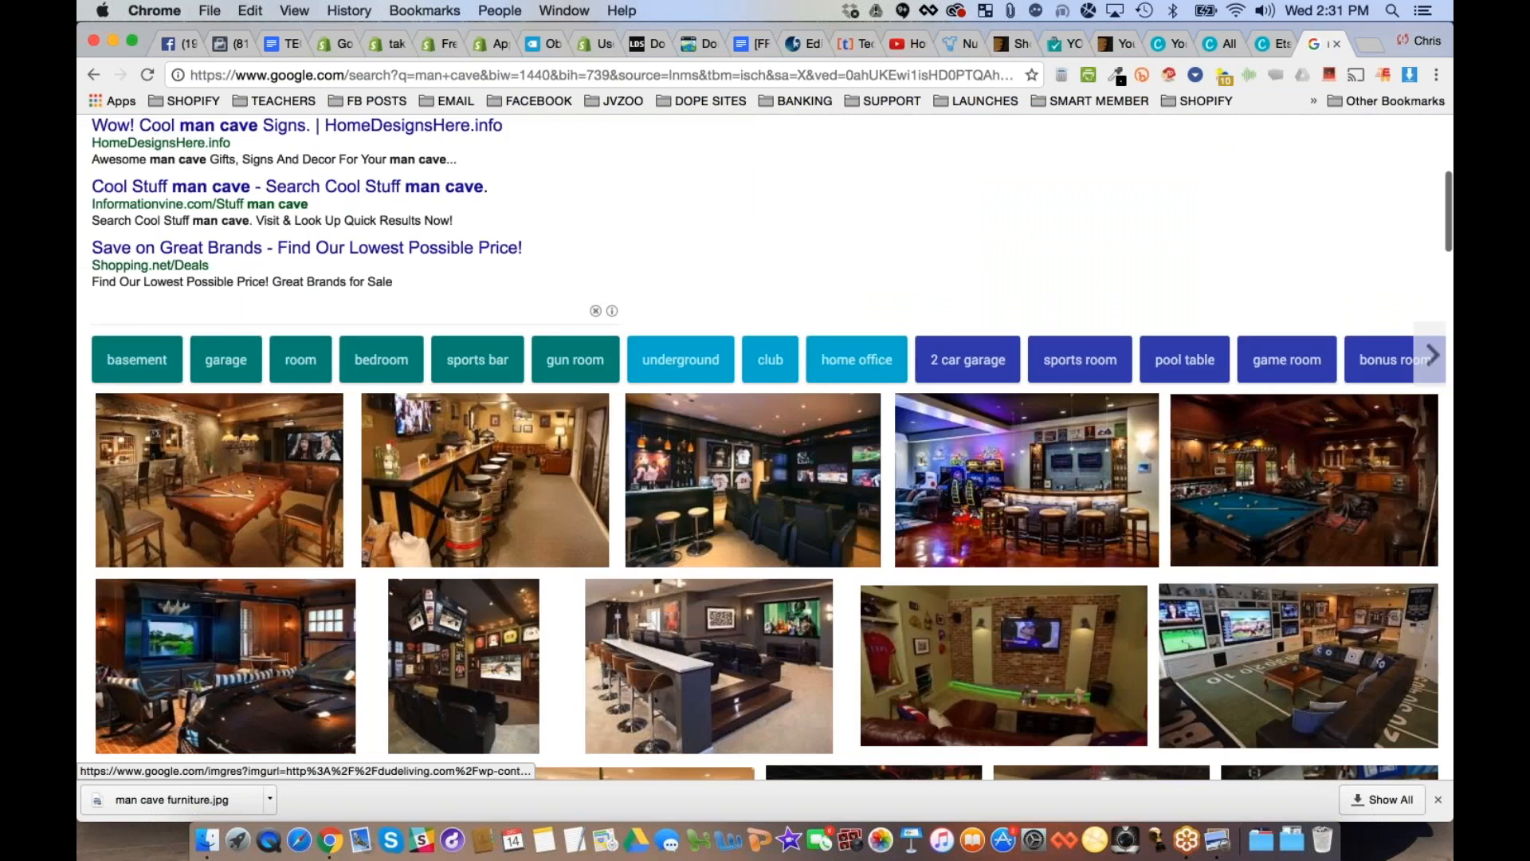
pyautogui.click(399, 155)
pyautogui.write('CLOCKS')
pyautogui.press('Return')
# - Open the license plate hubcap clock picture at full size and save it to the computer as a JPEG image
pyautogui.scroll(-2, 409, 240)
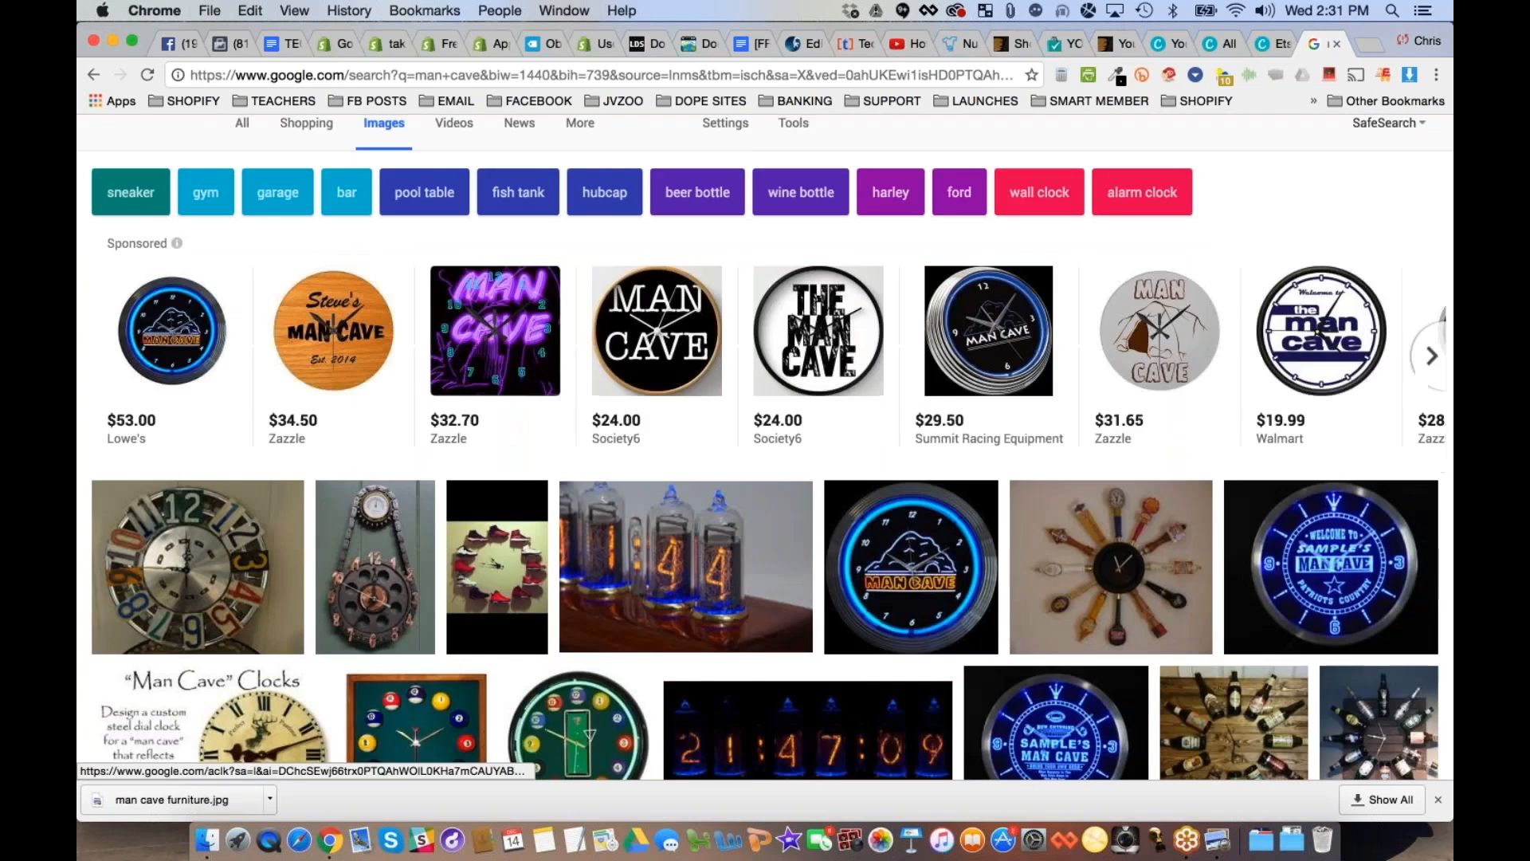
pyautogui.scroll(-5, 281, 719)
pyautogui.scroll(8, 281, 720)
pyautogui.scroll(-4, 281, 720)
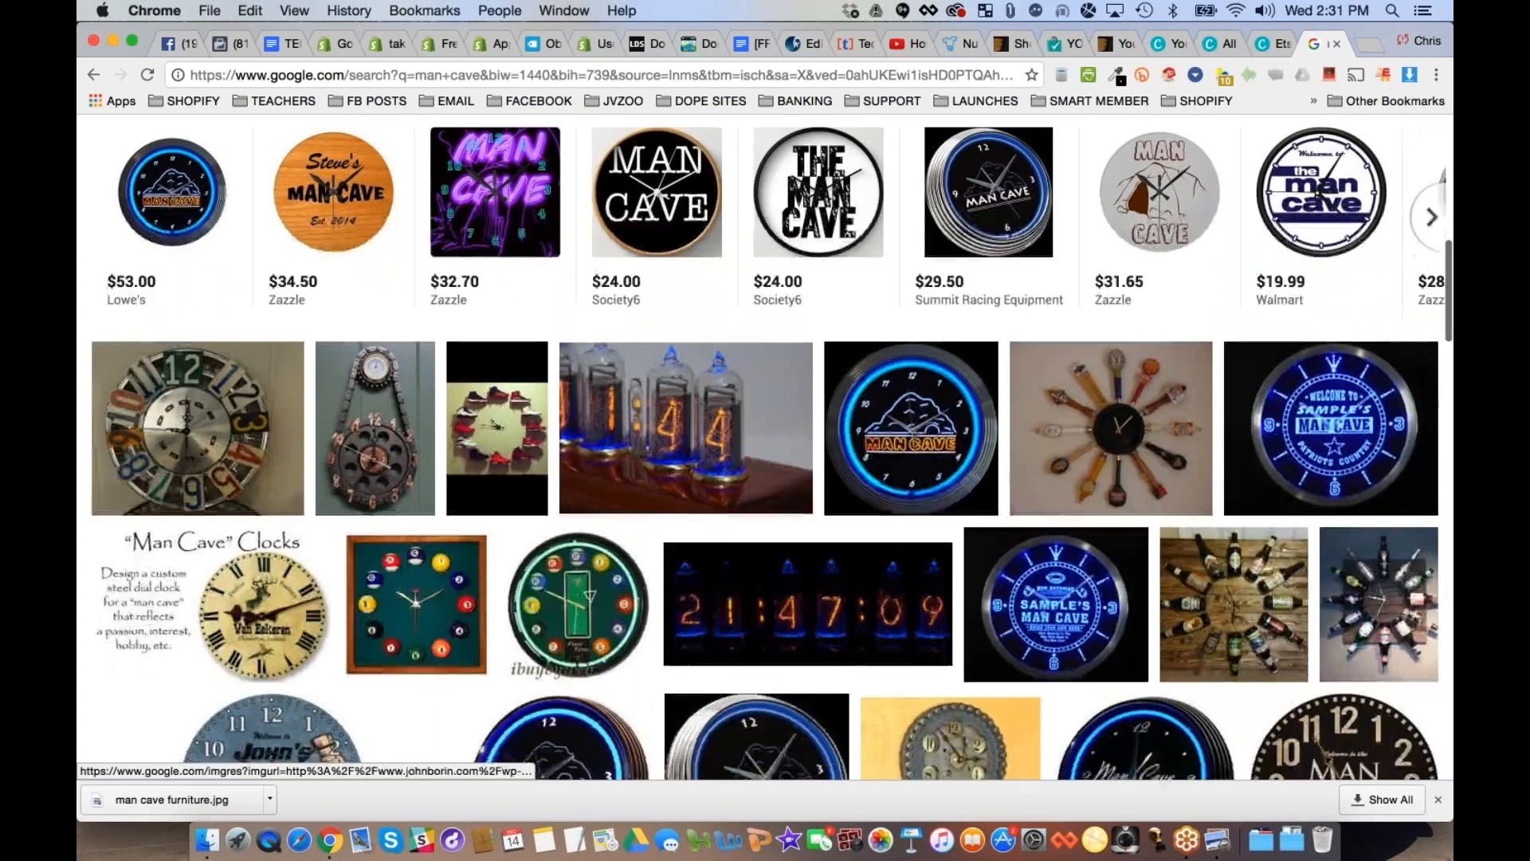
pyautogui.click(281, 720)
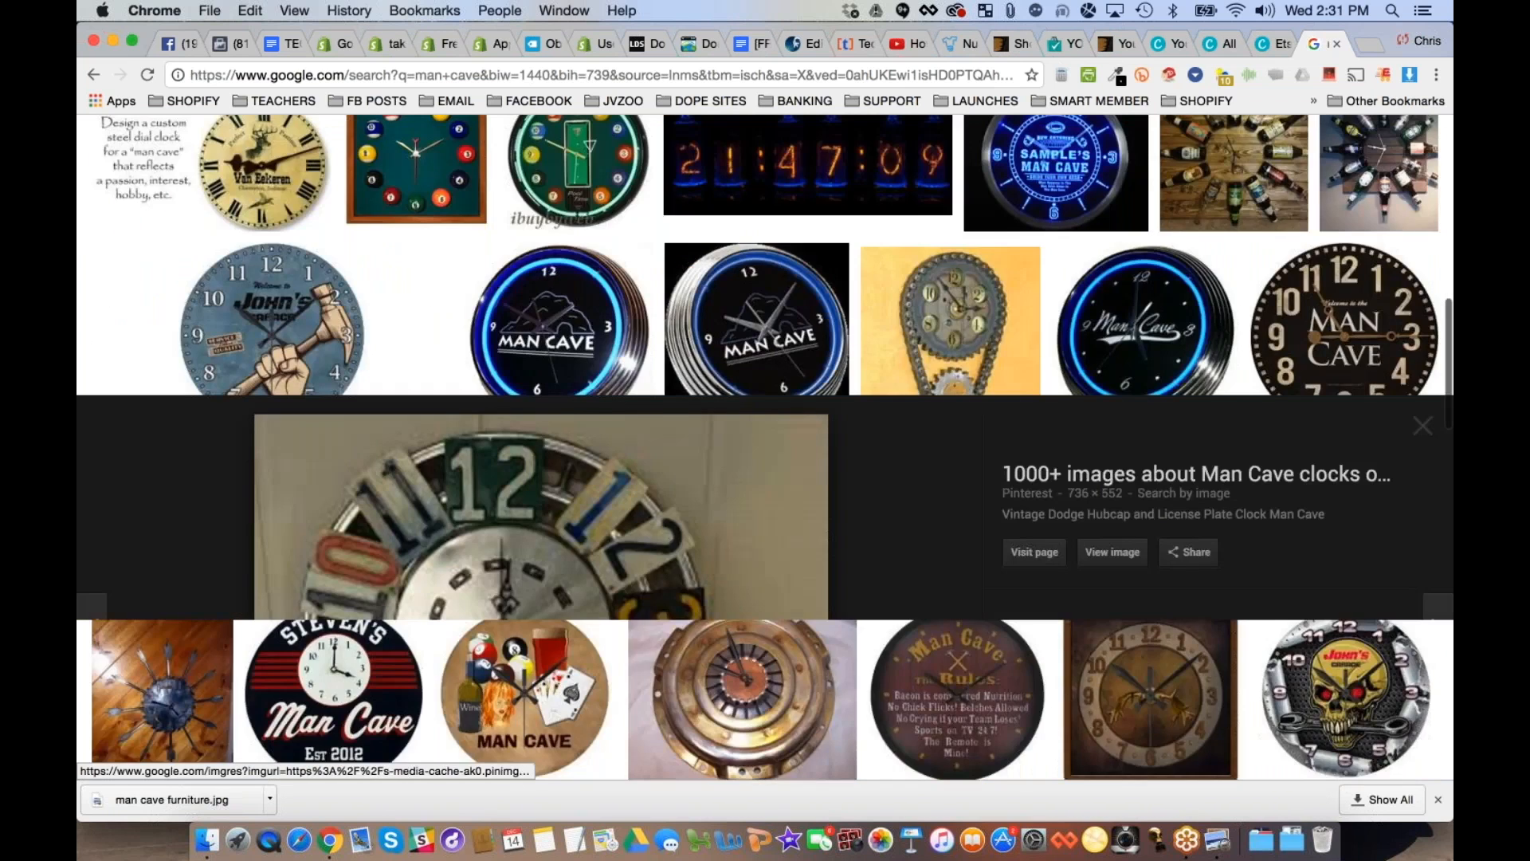
pyautogui.click(1108, 418)
pyautogui.rightClick(409, 243)
pyautogui.click(444, 270)
pyautogui.press('Return')
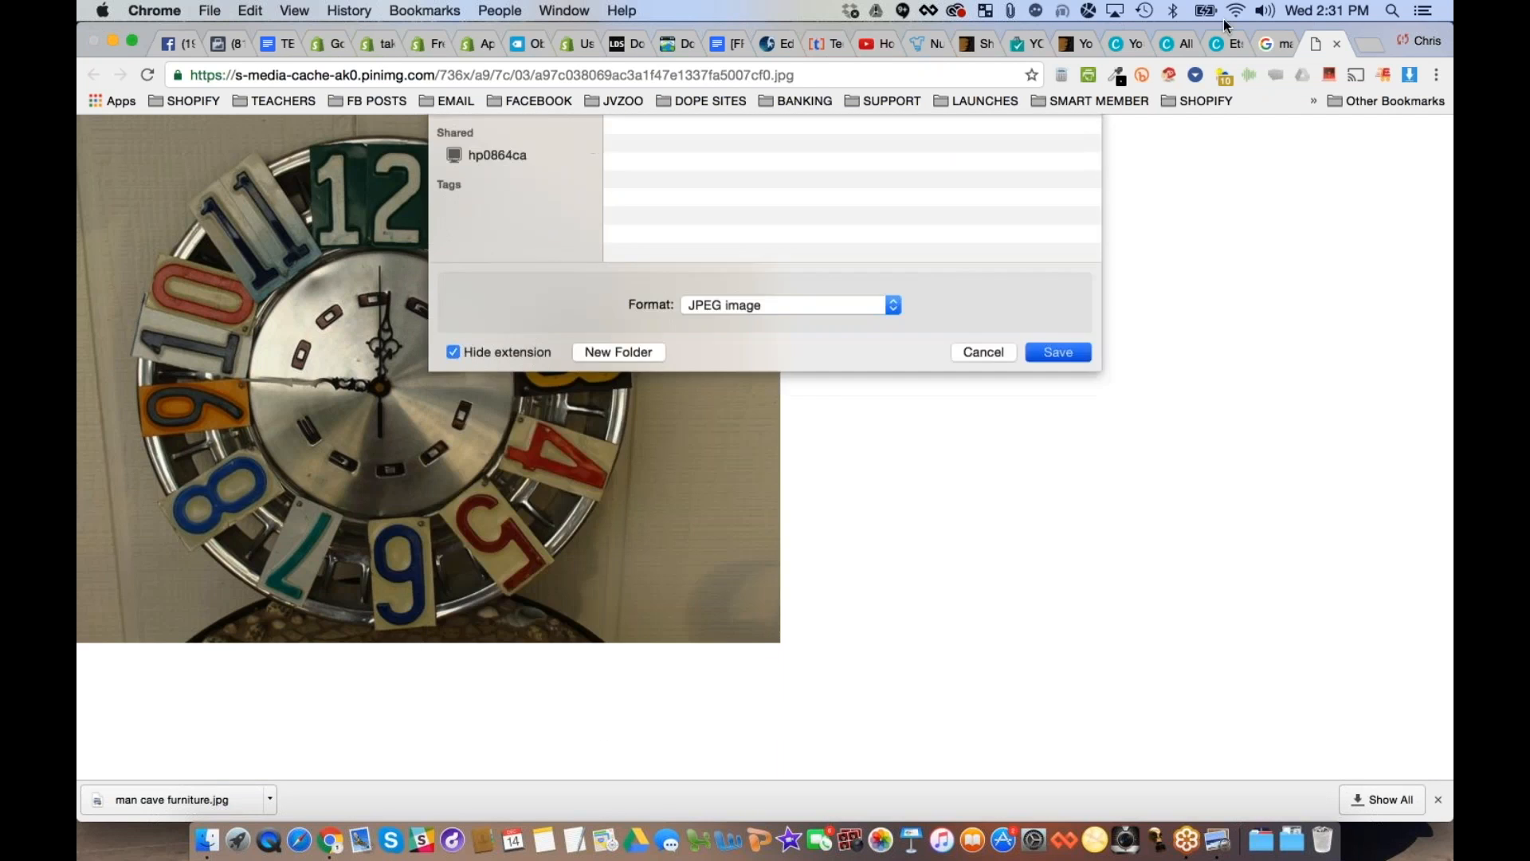
# - Return to the Canva design and delete the sofa image from the Man Cave Clocks banner, keeping its frame
pyautogui.click(1218, 43)
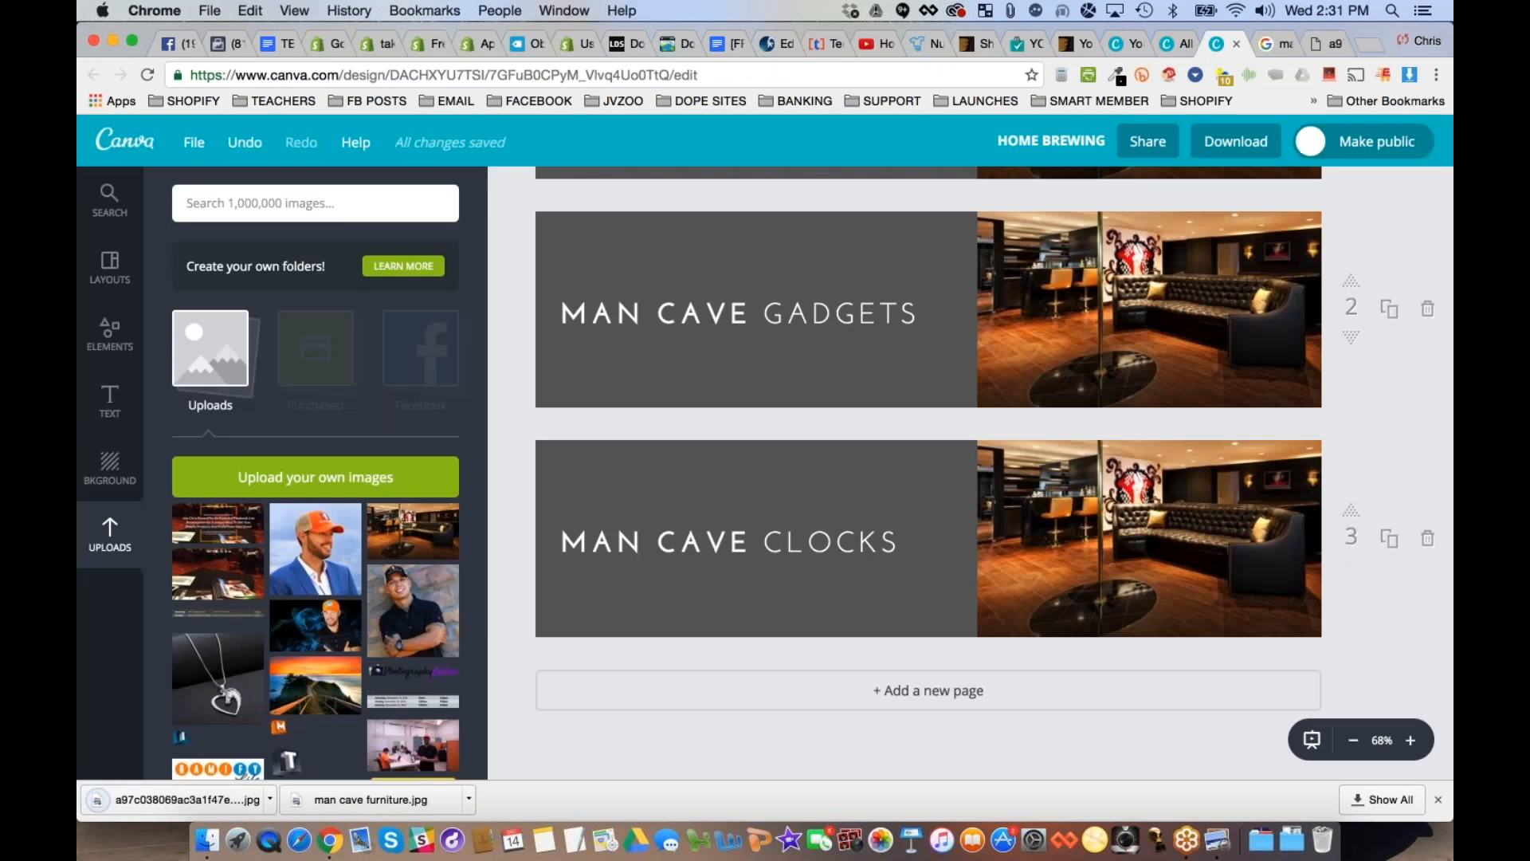
pyautogui.click(1132, 502)
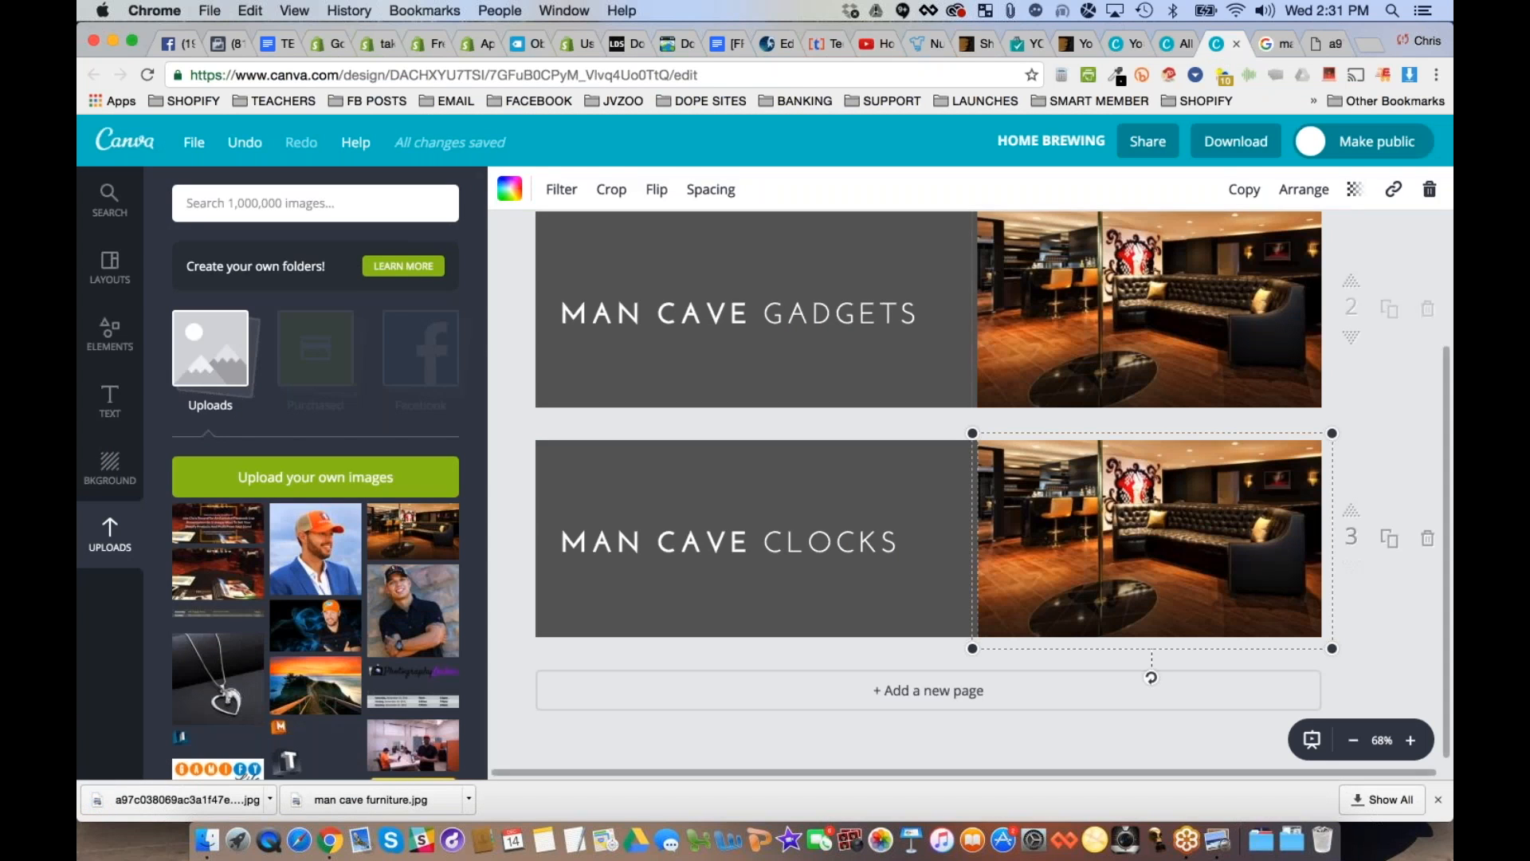
pyautogui.click(1429, 188)
pyautogui.click(1386, 247)
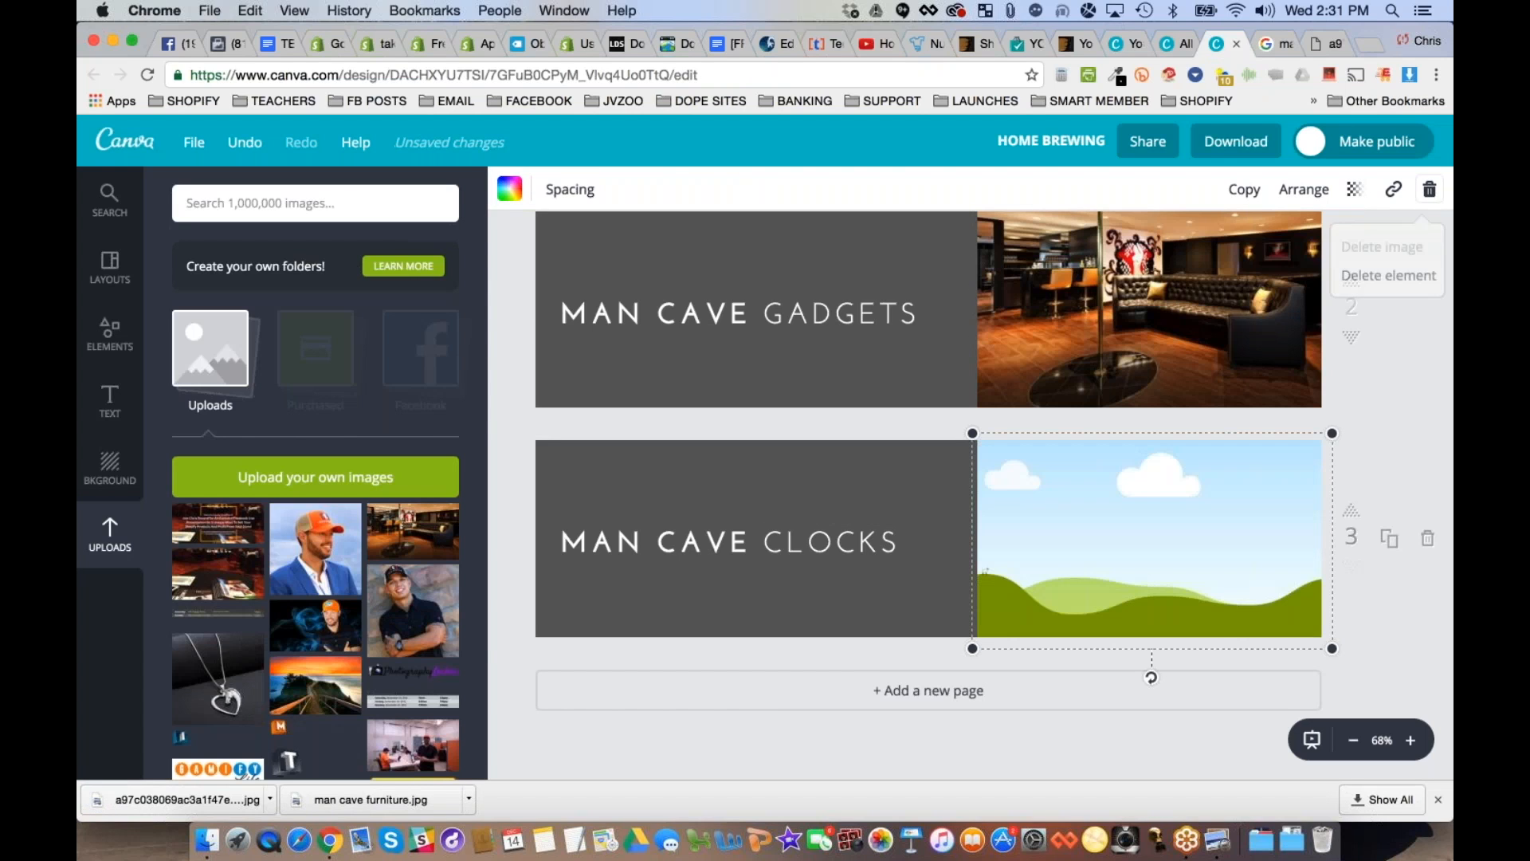
# - Upload the saved clock picture and place it in the empty image frame of the Man Cave Clocks banner
pyautogui.click(315, 476)
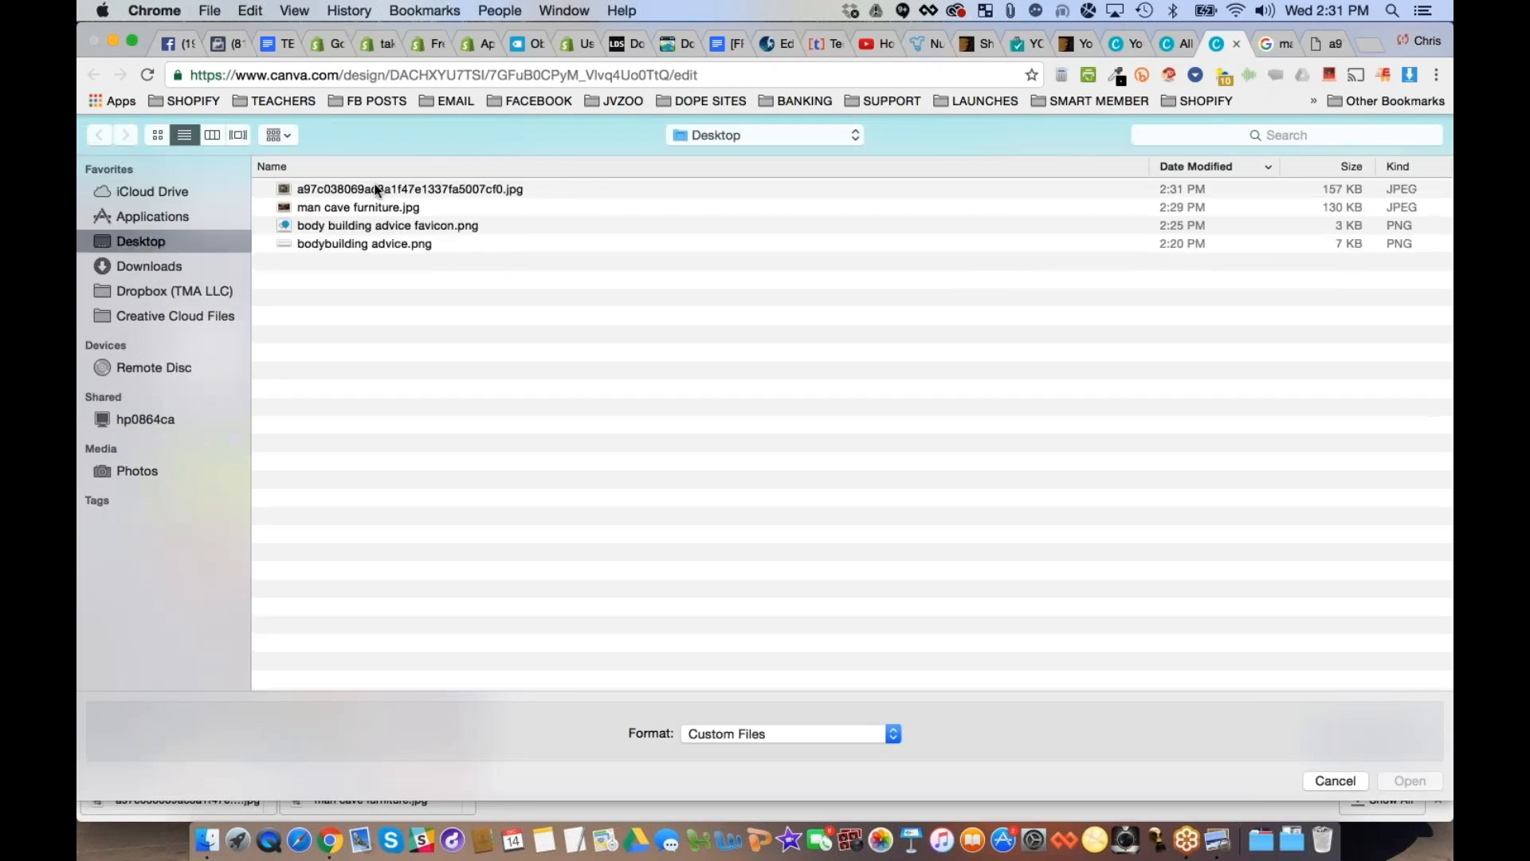
pyautogui.doubleClick(386, 184)
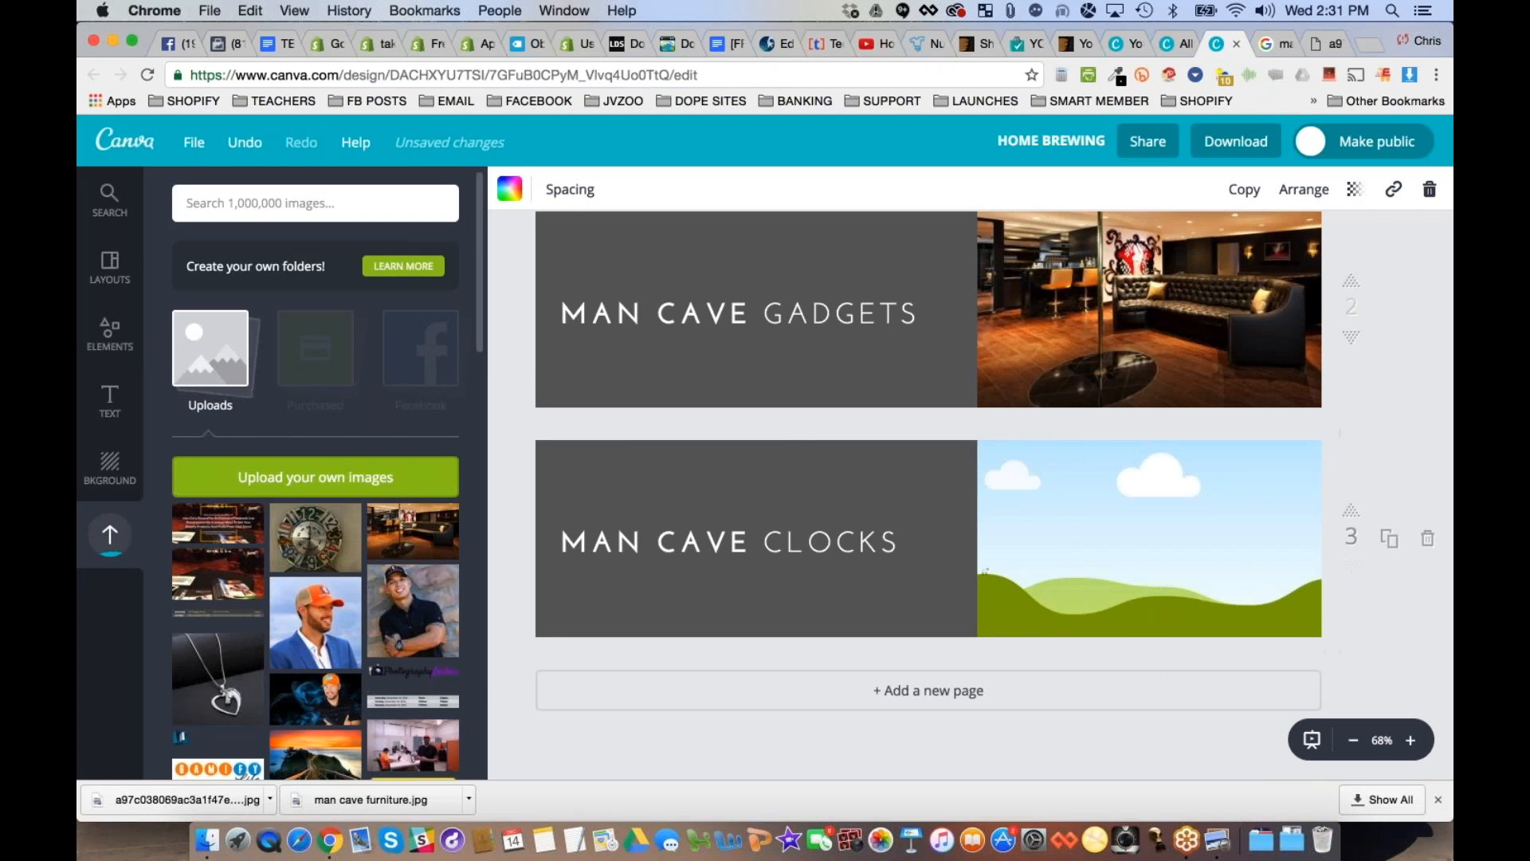
pyautogui.click(319, 537)
pyautogui.moveTo(947, 538); pyautogui.dragTo(1147, 538)
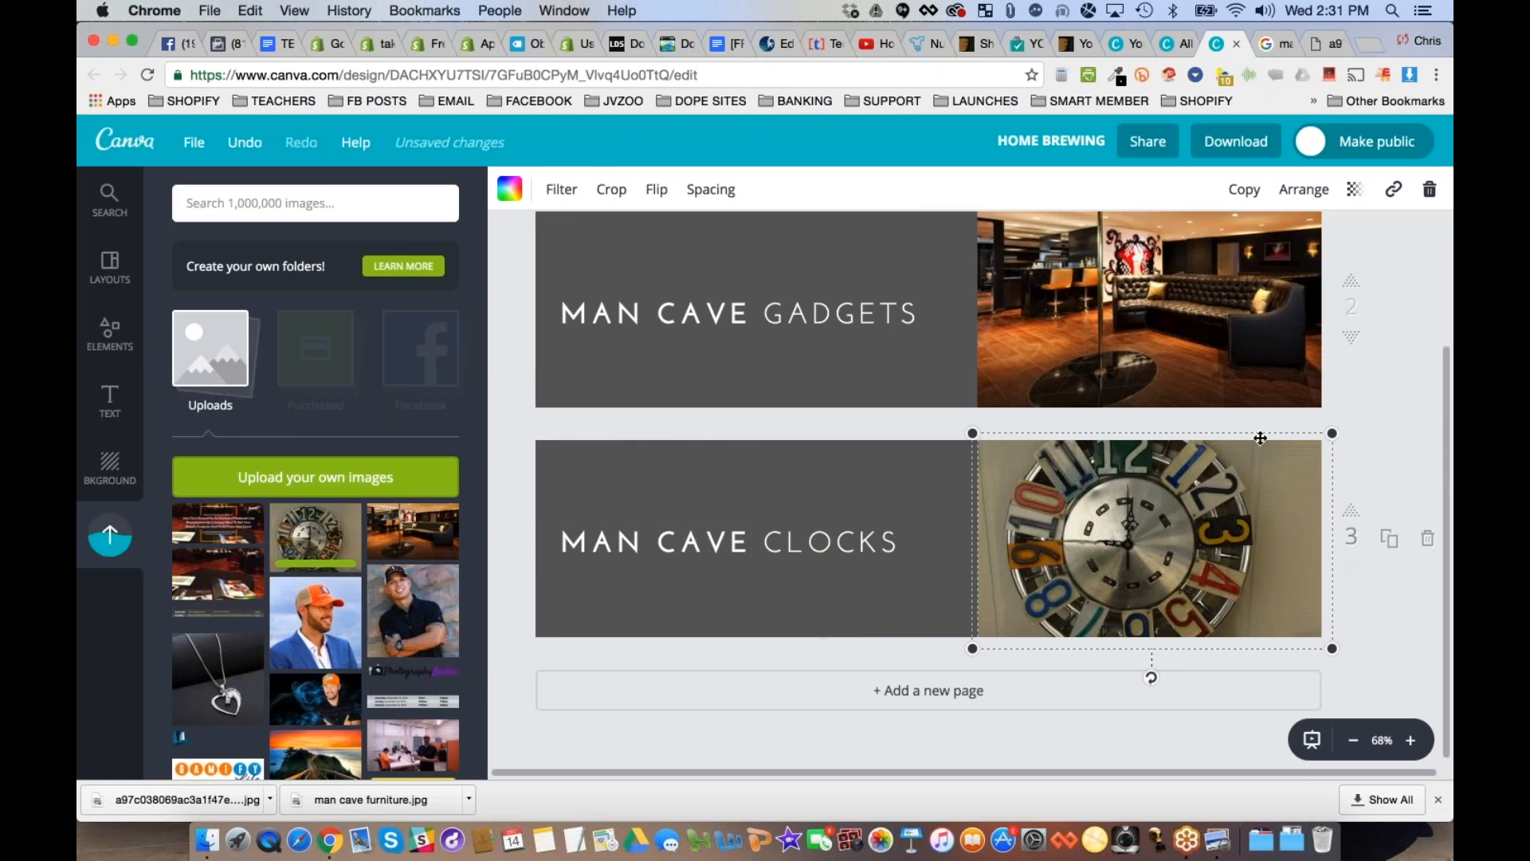
pyautogui.click(1385, 647)
# - Go back to the Google image results, closing the full-size clock picture, and search for man cave GADGETS
pyautogui.scroll(5, 1384, 647)
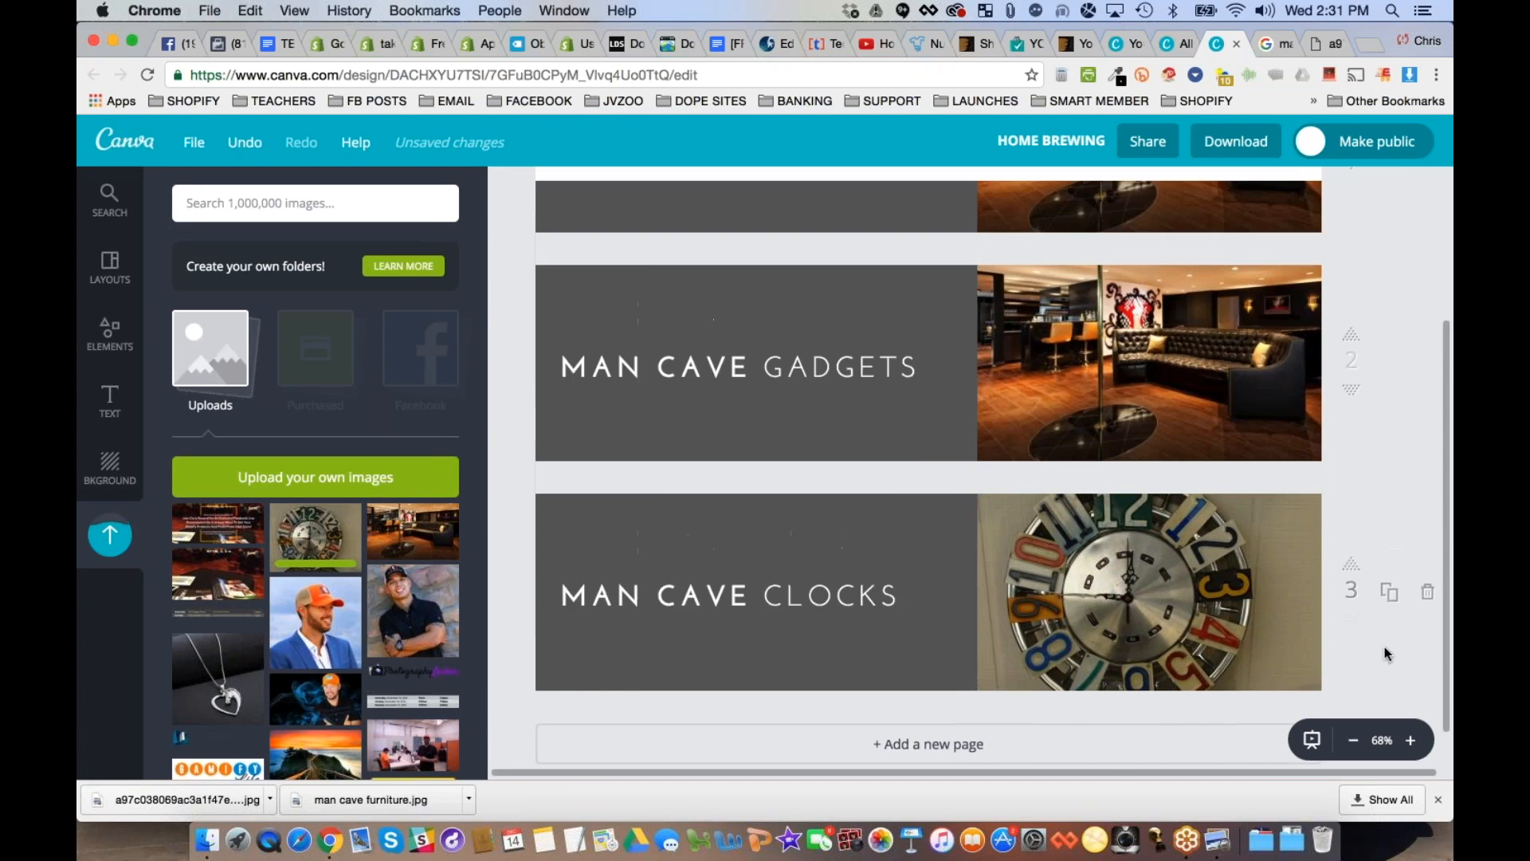
pyautogui.scroll(-3, 1385, 647)
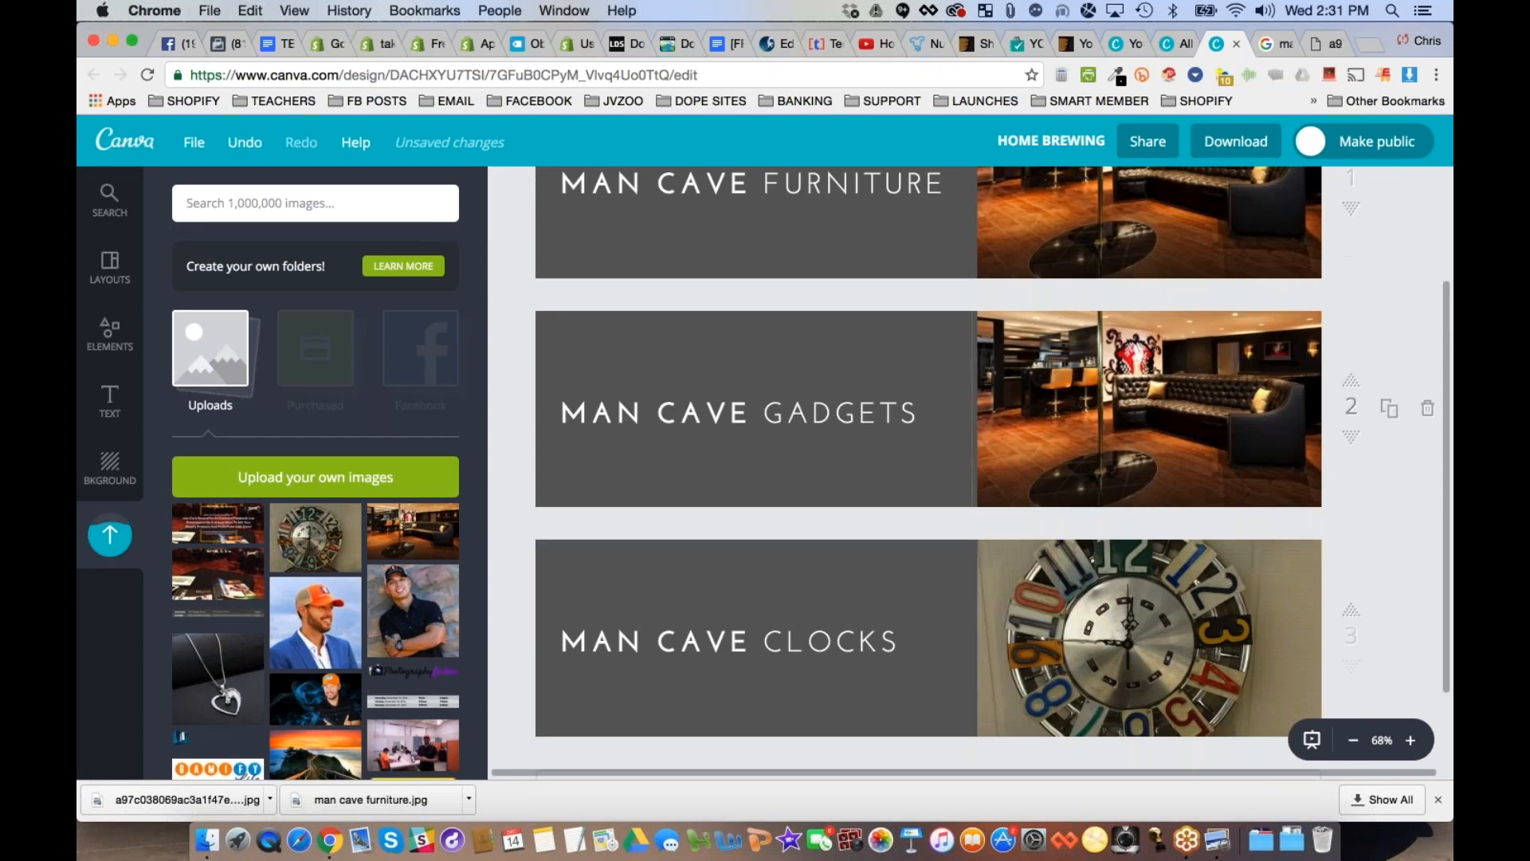
pyautogui.click(1337, 46)
pyautogui.click(1338, 47)
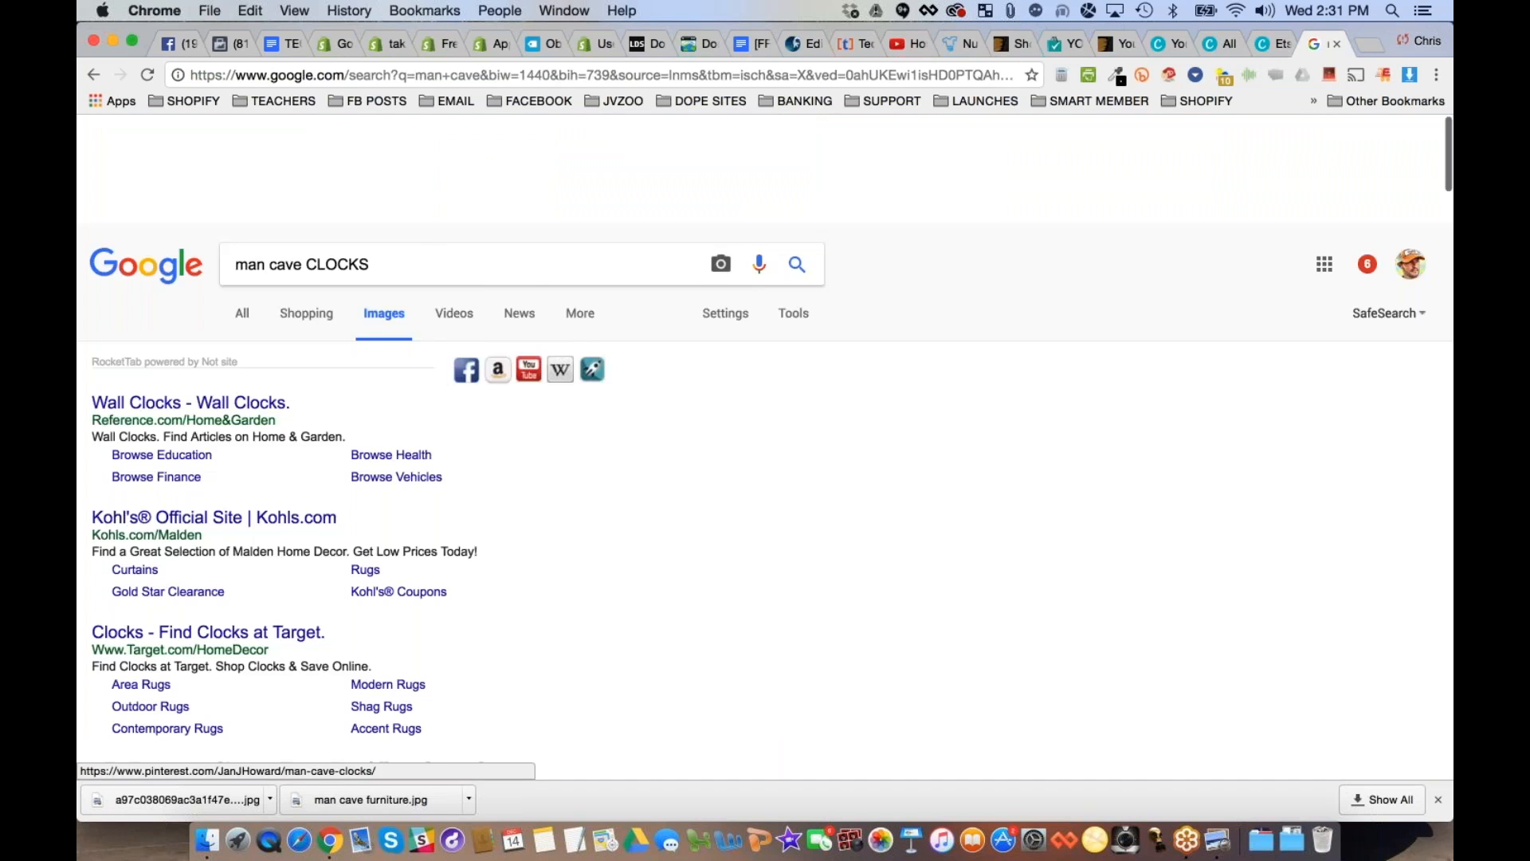
pyautogui.doubleClick(337, 155)
pyautogui.write('GADGETS')
pyautogui.press('Return')
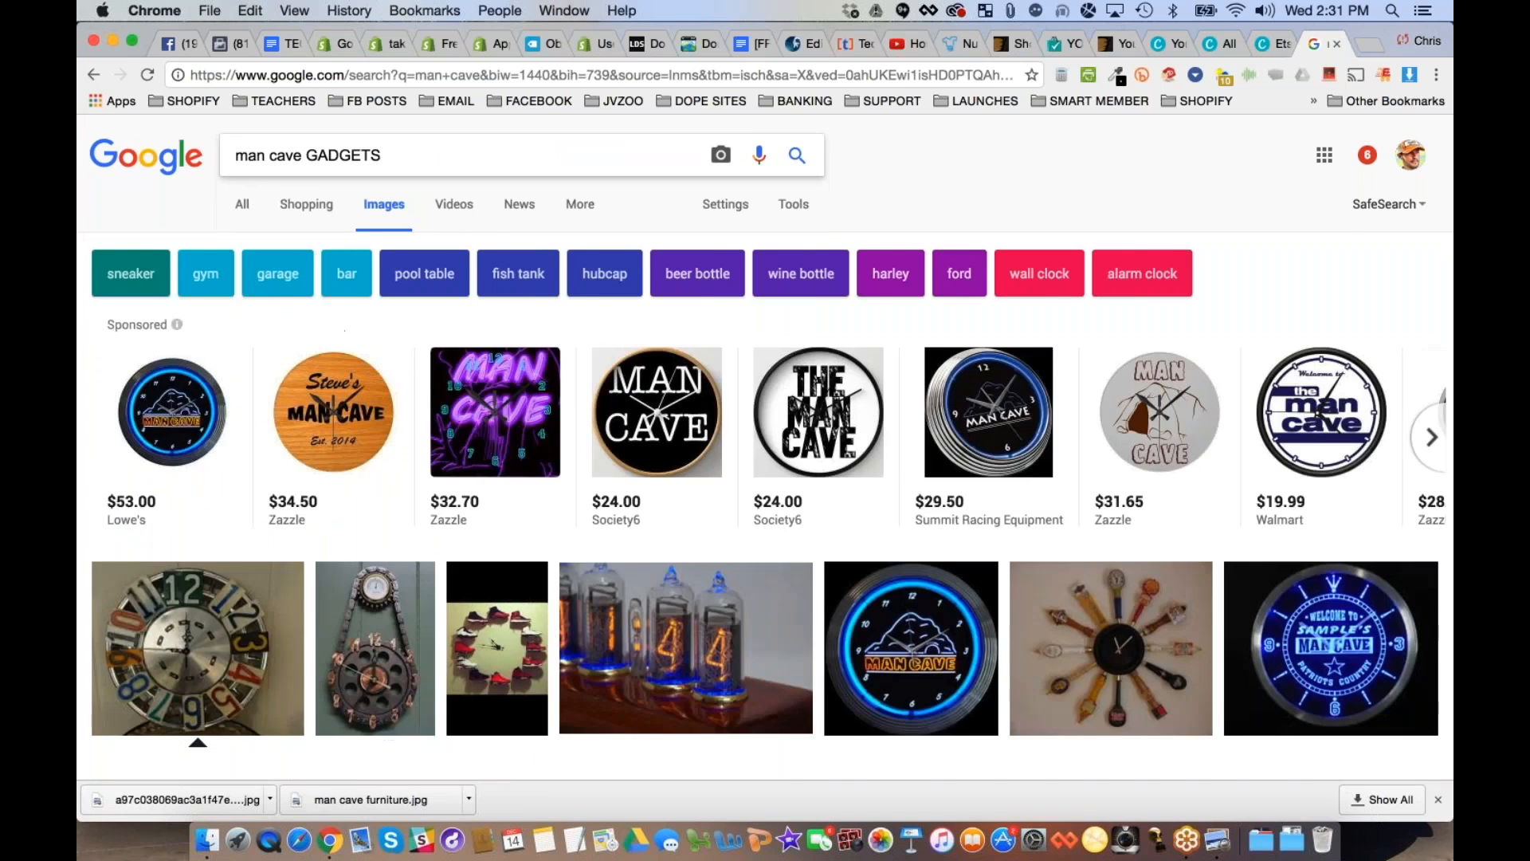
# - Find the WordPlop picture of the tool-filled workshop in the gadget image results and open its preview
pyautogui.scroll(-8, 359, 423)
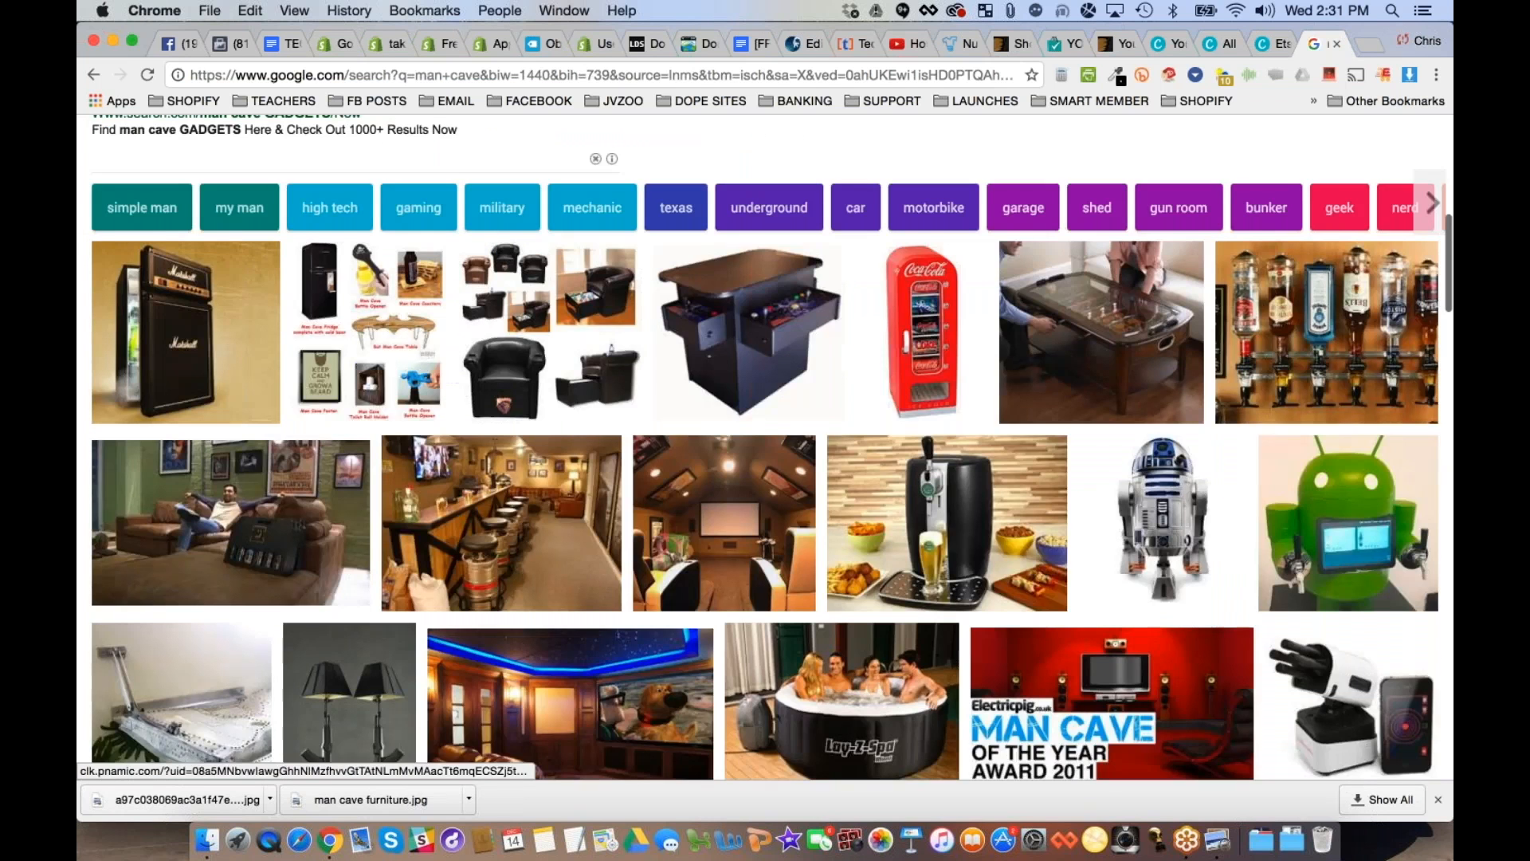
pyautogui.scroll(-3, 367, 319)
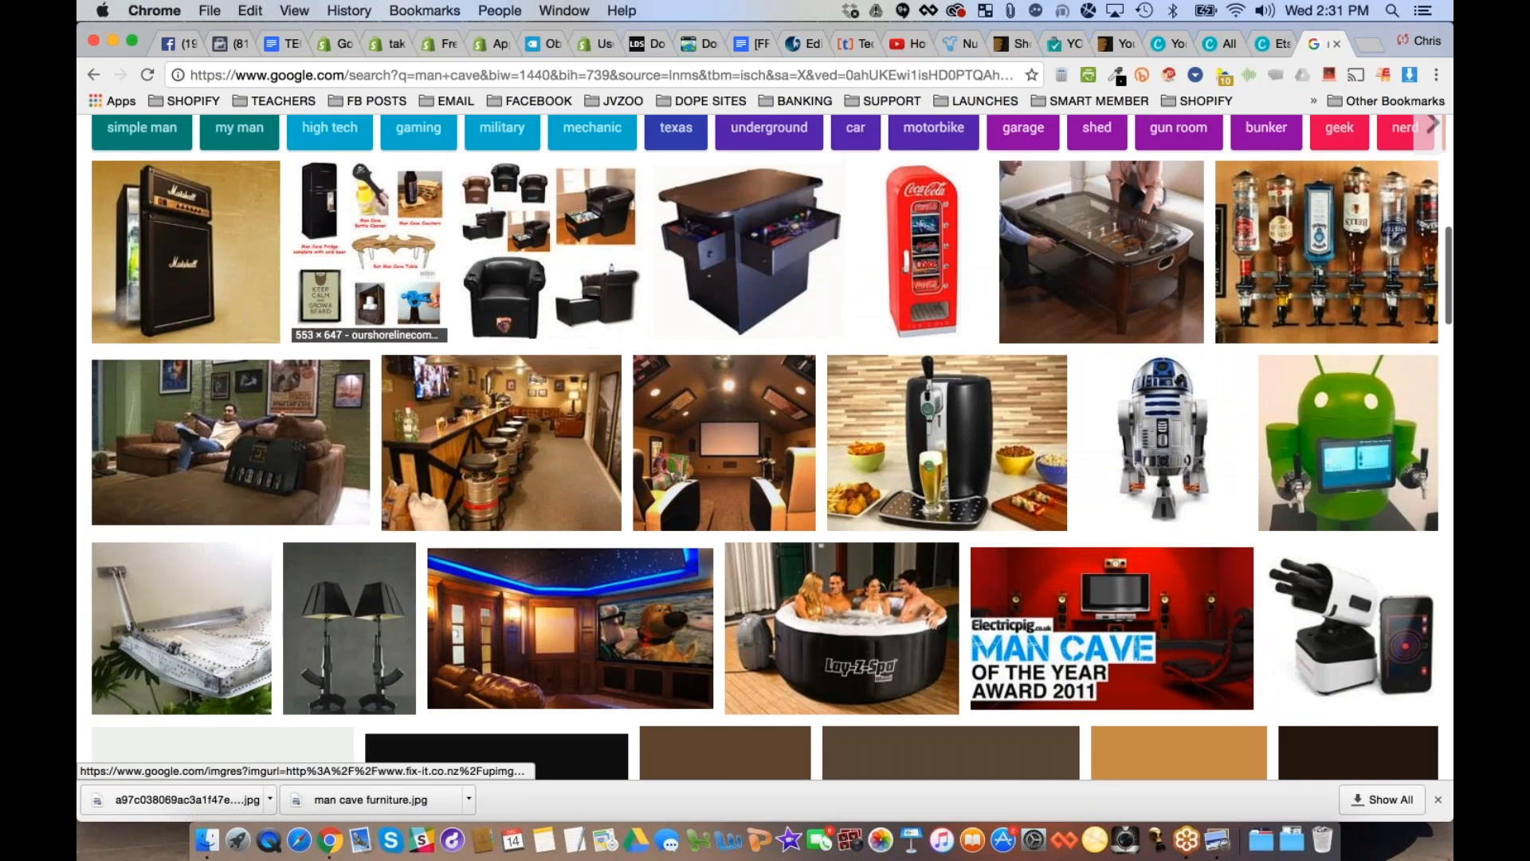
pyautogui.scroll(-3, 367, 319)
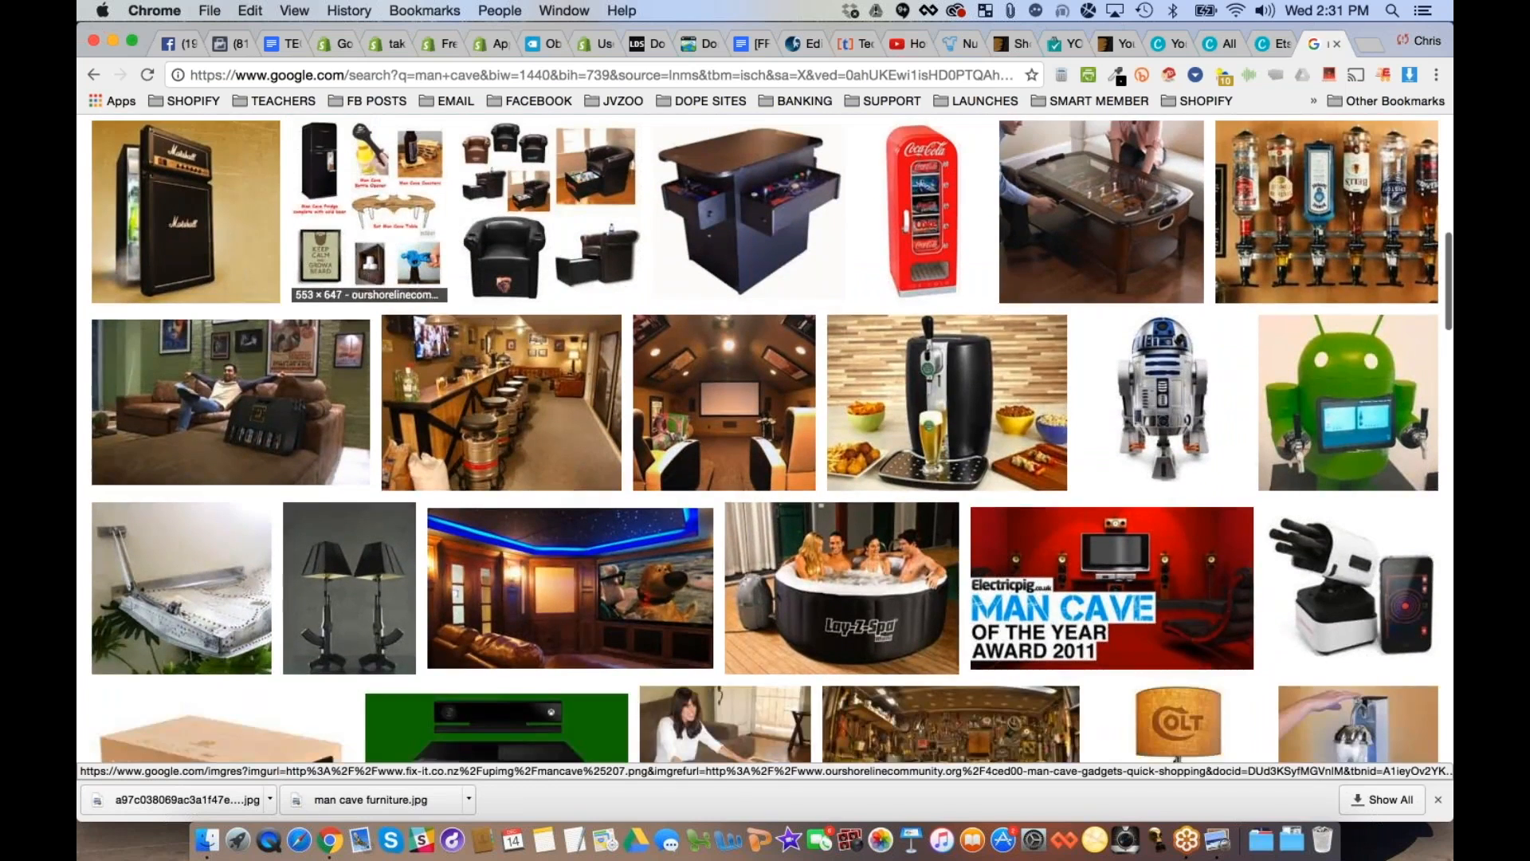
pyautogui.scroll(-2, 351, 375)
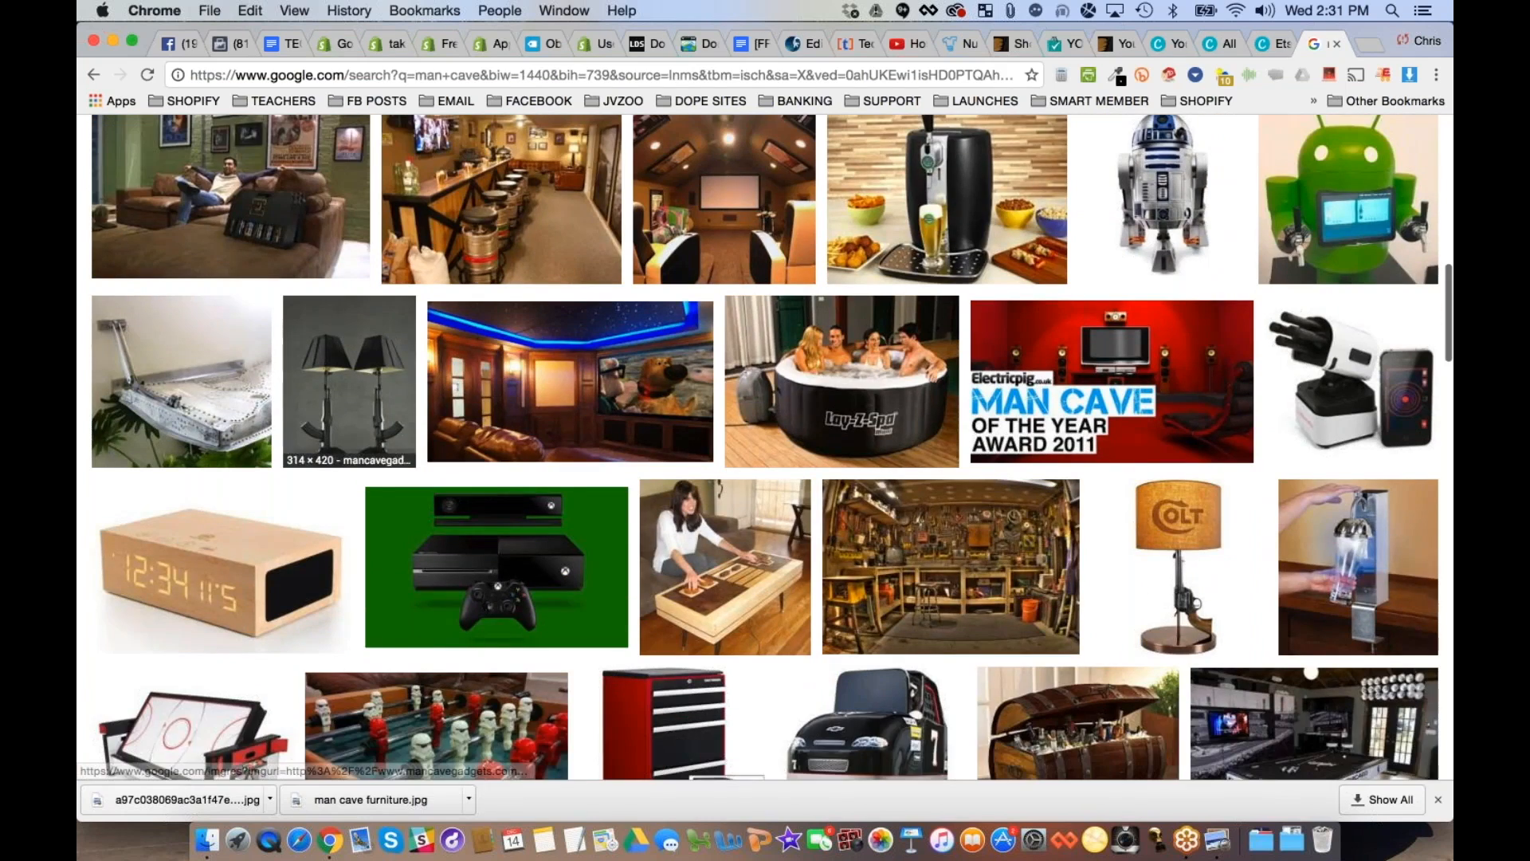
pyautogui.scroll(-3, 387, 382)
pyautogui.click(949, 398)
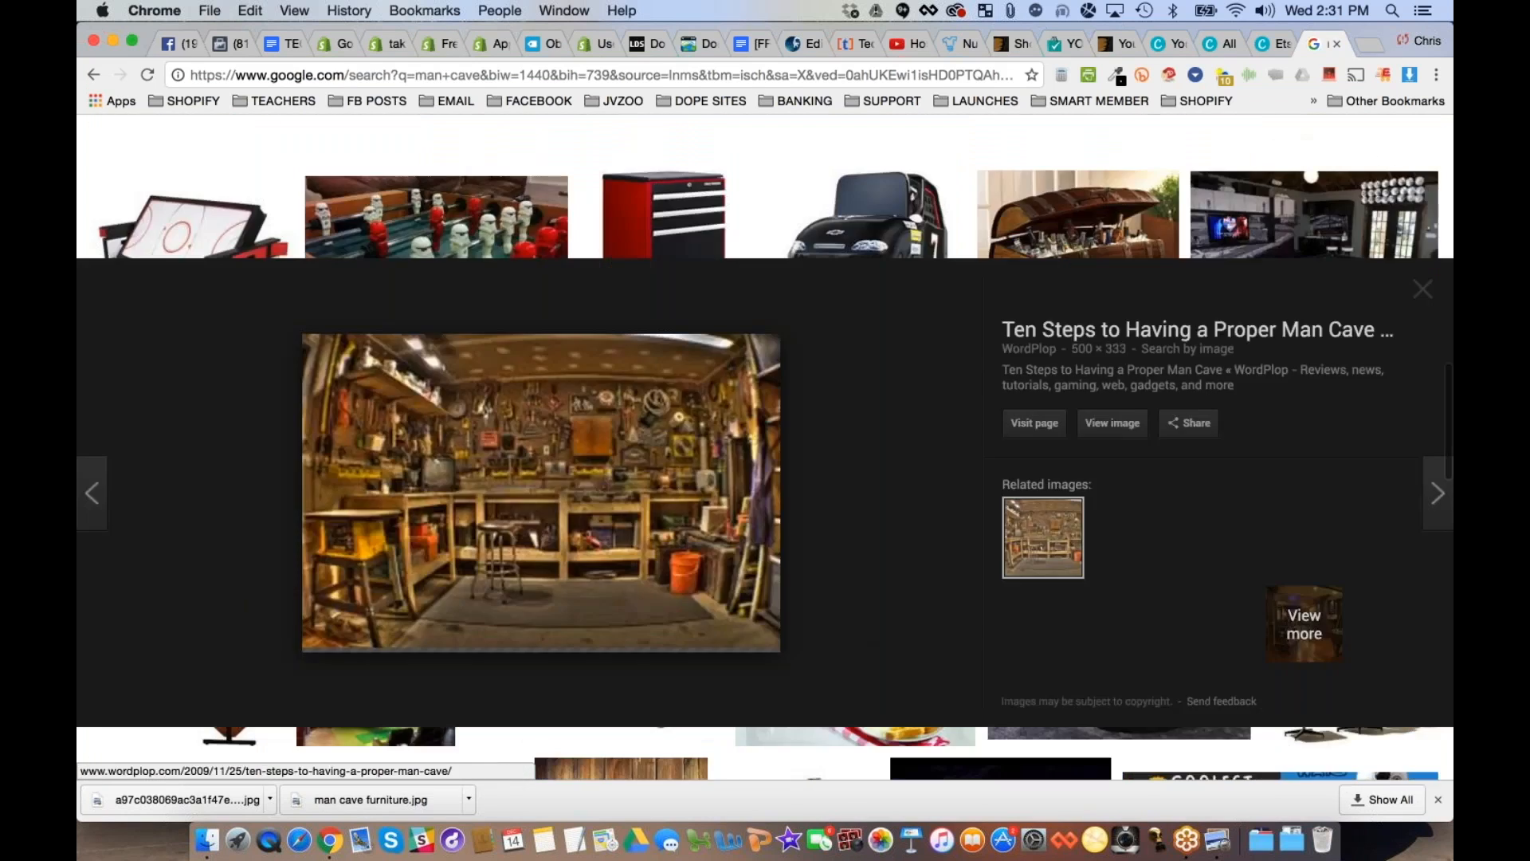
# - Open the workshop picture at full size and save it as the JPEG image man-cave-garage
pyautogui.click(1110, 422)
pyautogui.rightClick(328, 238)
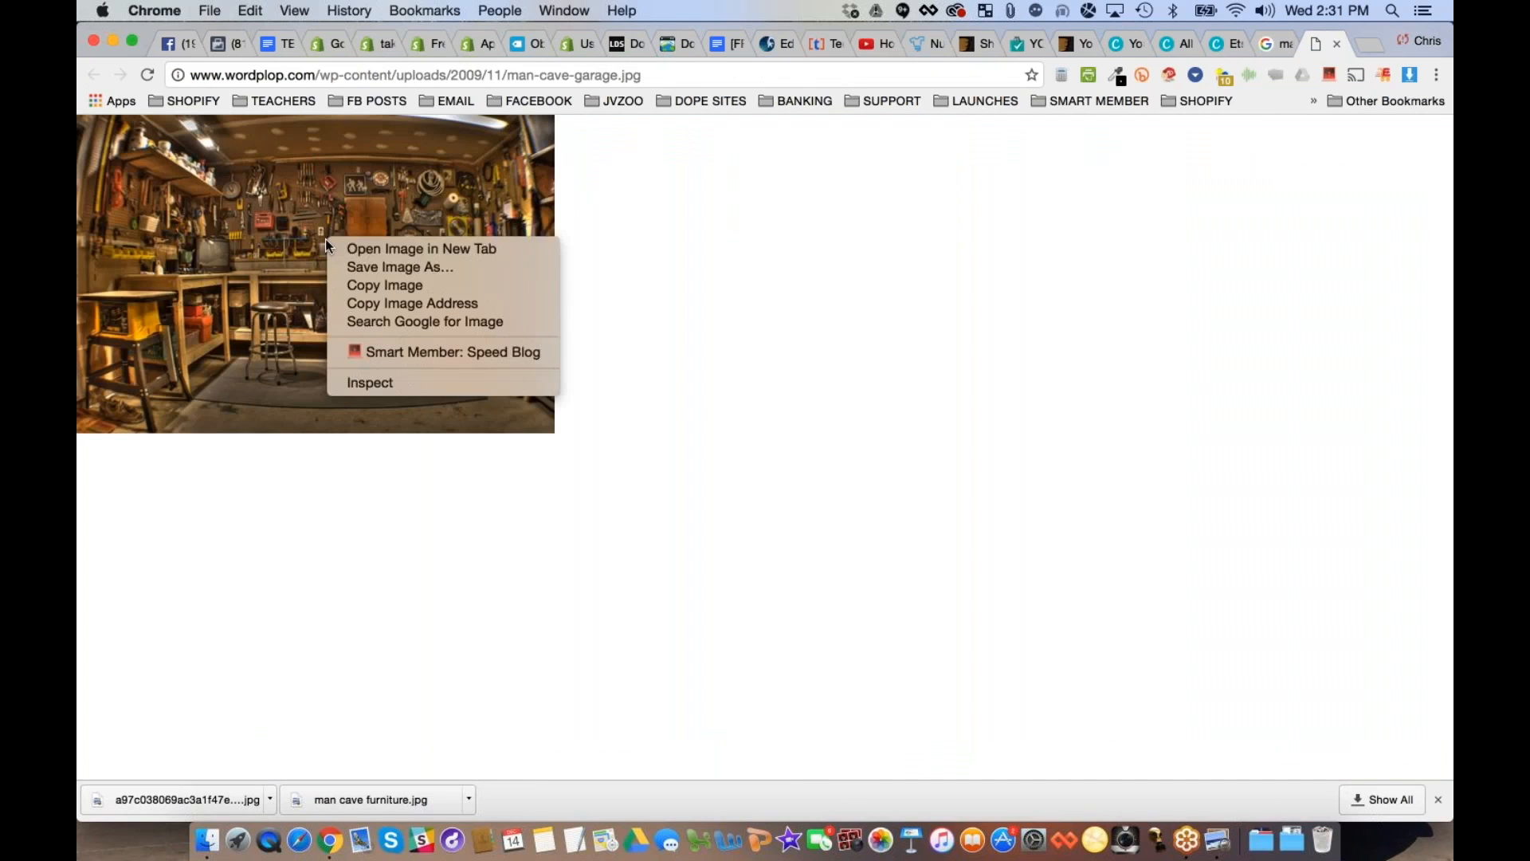
pyautogui.click(348, 267)
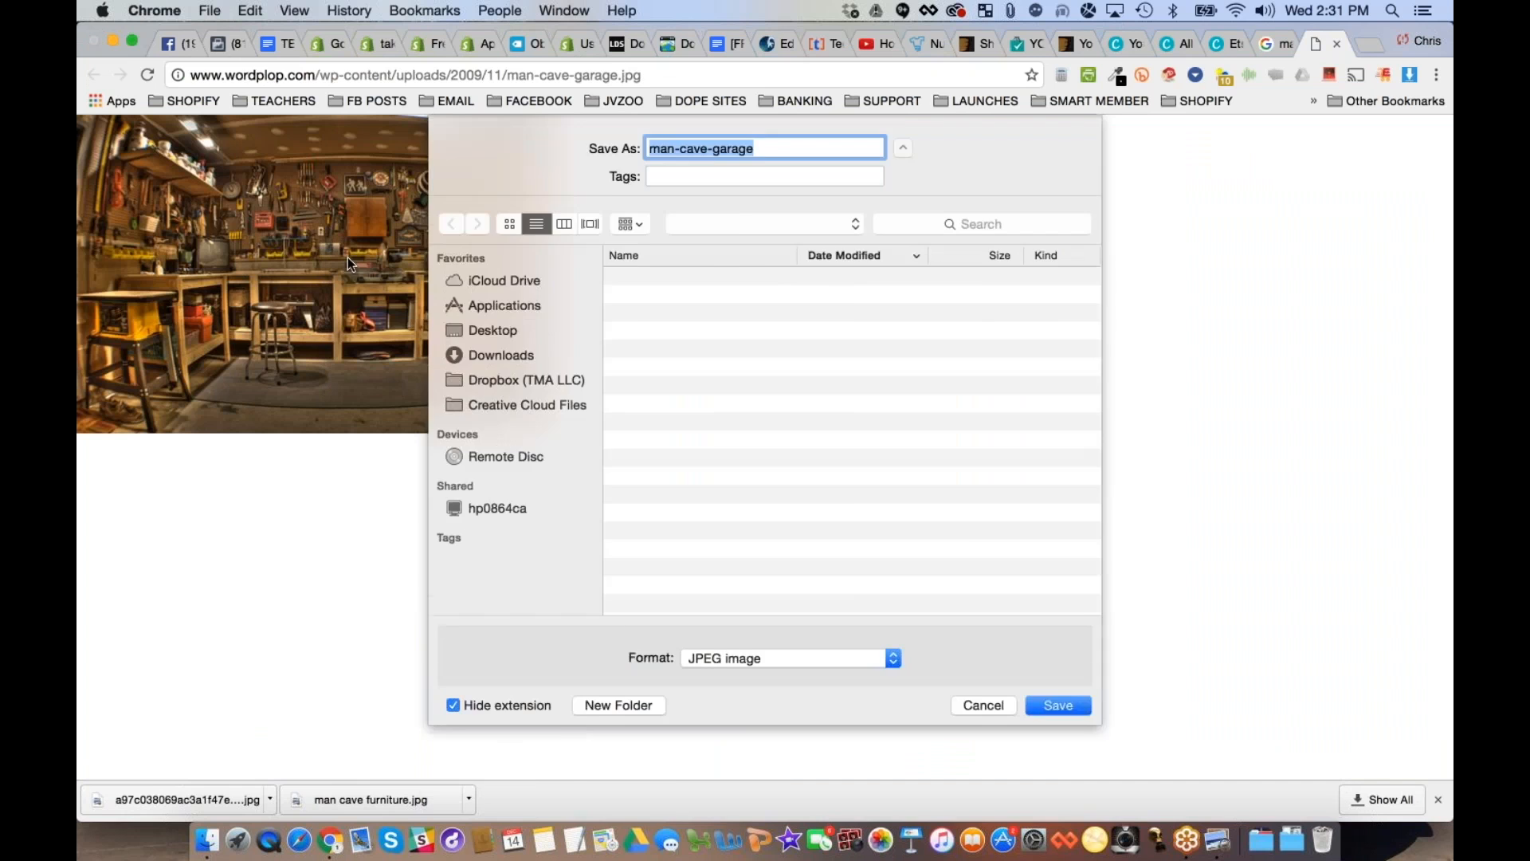
pyautogui.press('Return')
# - Return to the Canva design, upload the saved man-cave-garage picture and place it in the Man Cave Gadgets banner's image frame
pyautogui.click(1217, 44)
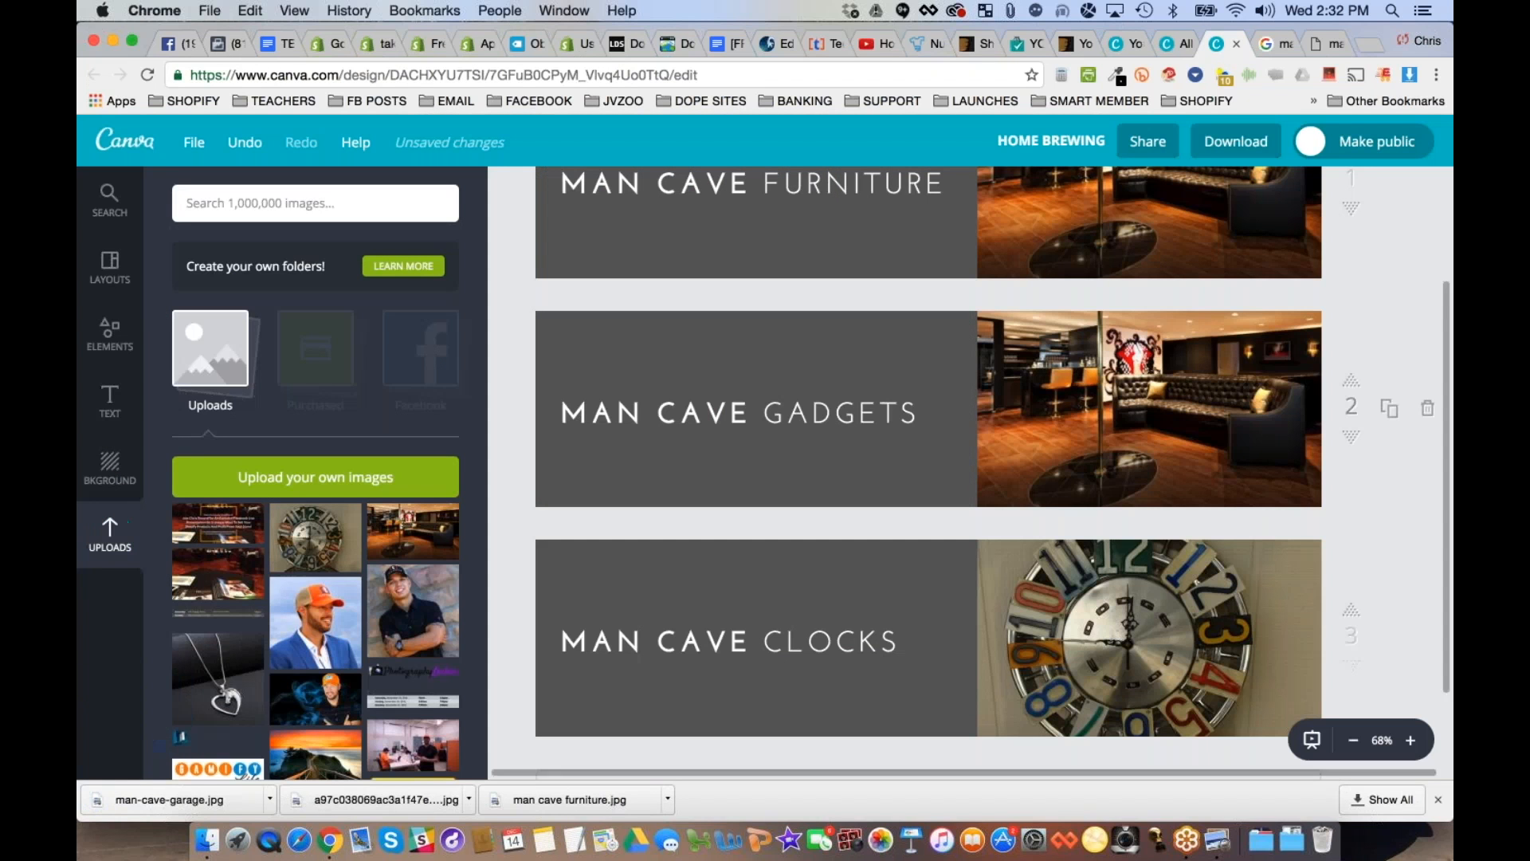
pyautogui.click(351, 469)
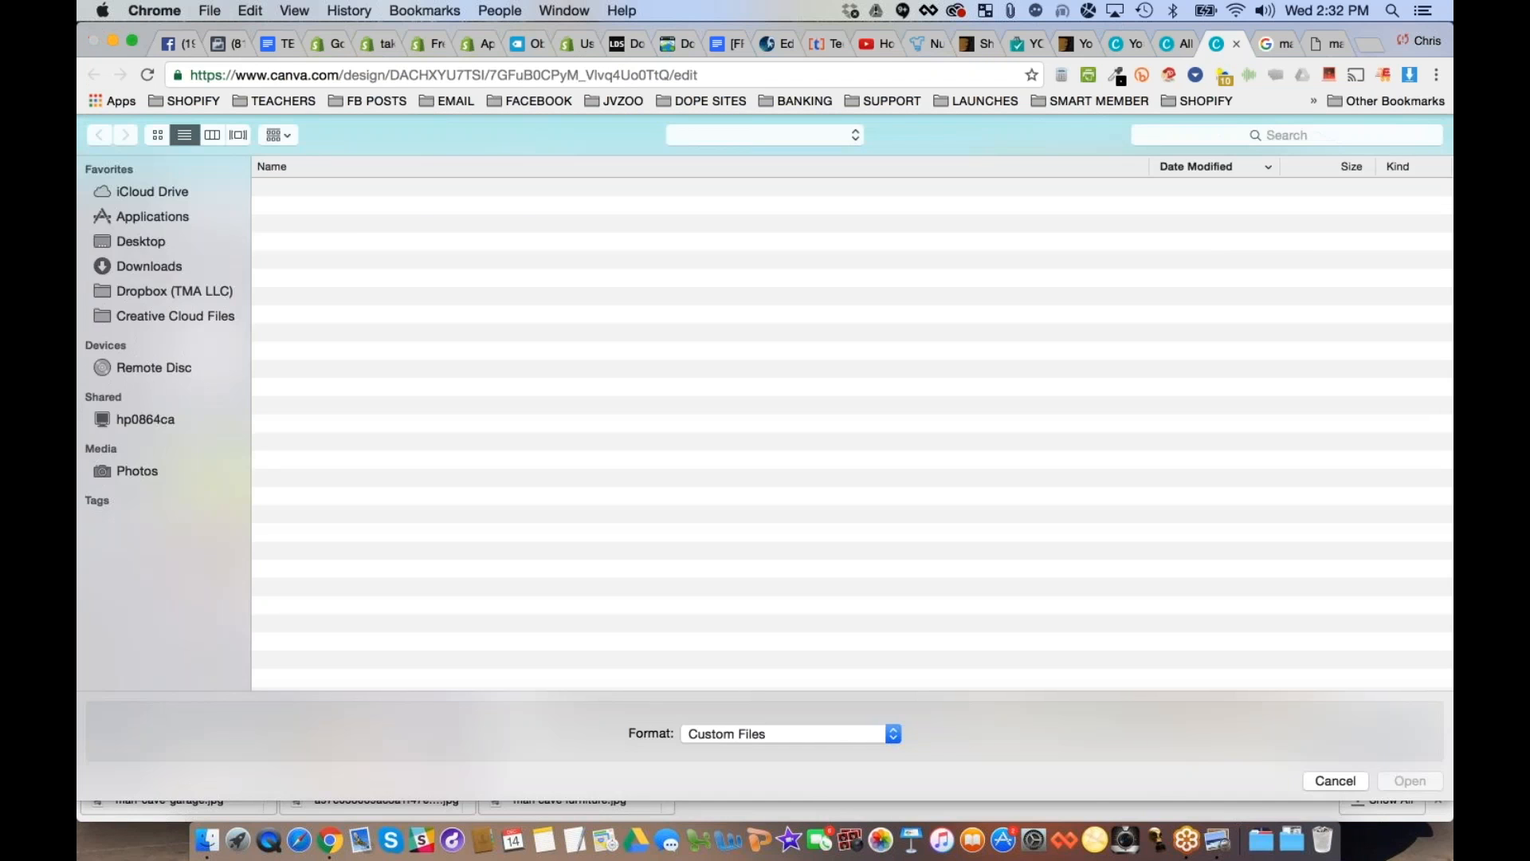
pyautogui.doubleClick(324, 189)
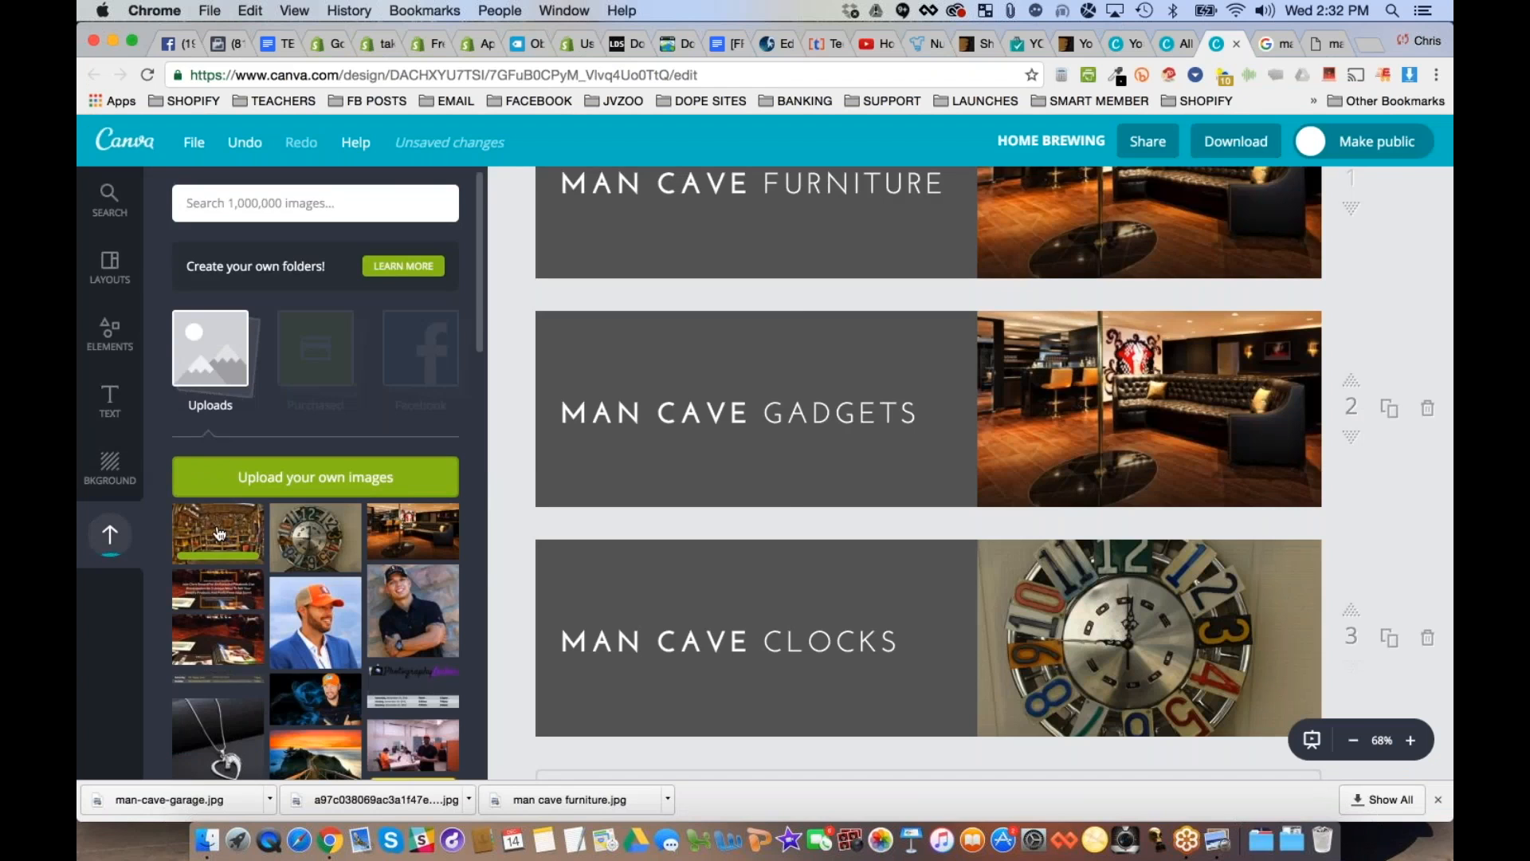
pyautogui.moveTo(217, 533); pyautogui.dragTo(909, 404)
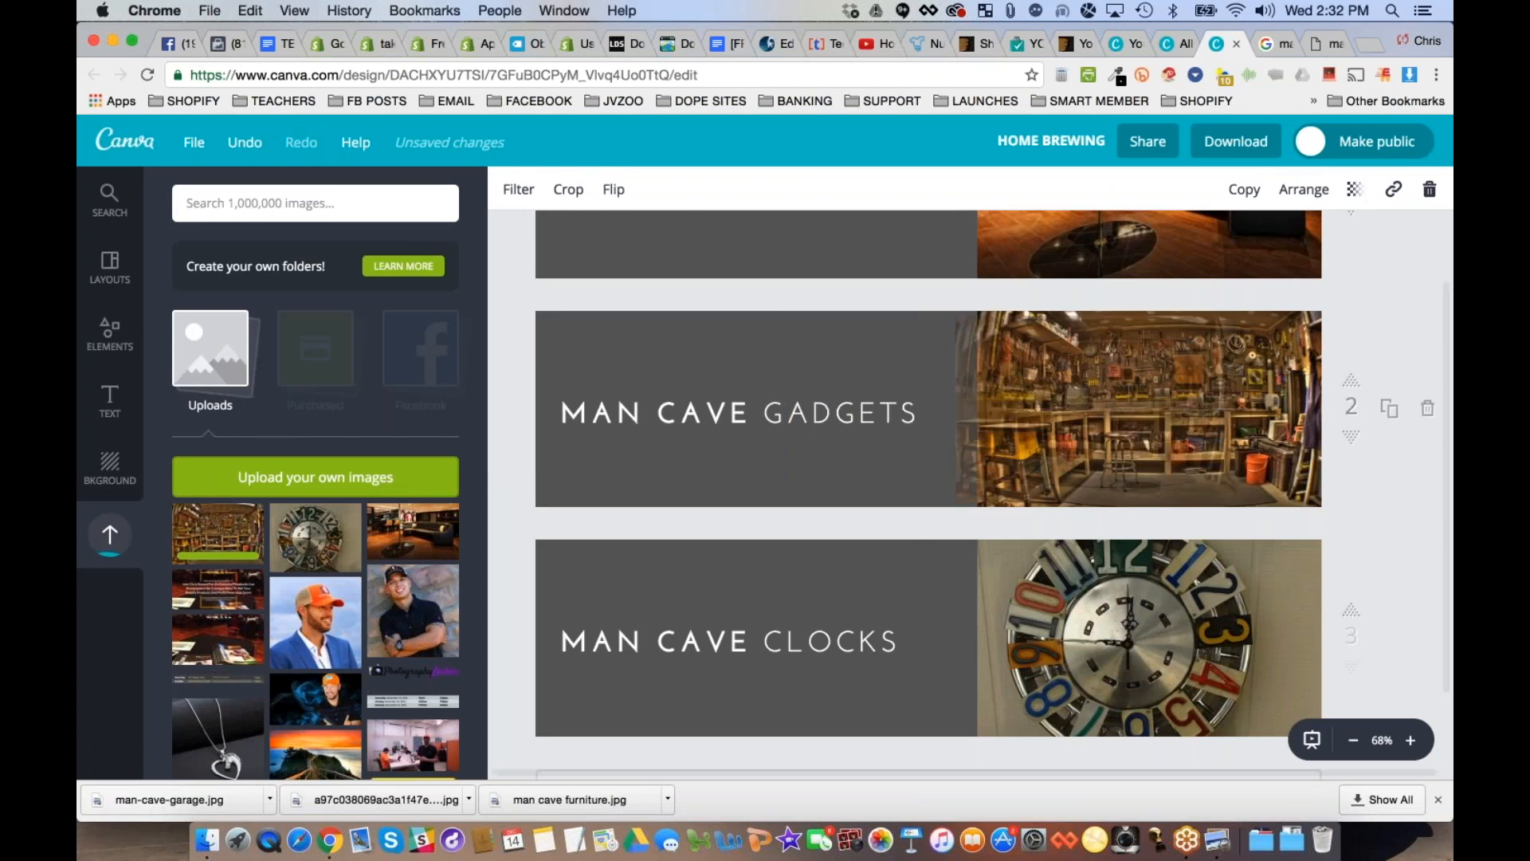
pyautogui.click(910, 404)
# - Change the word GADGETS in the second banner's title to GARAGE
pyautogui.doubleClick(866, 413)
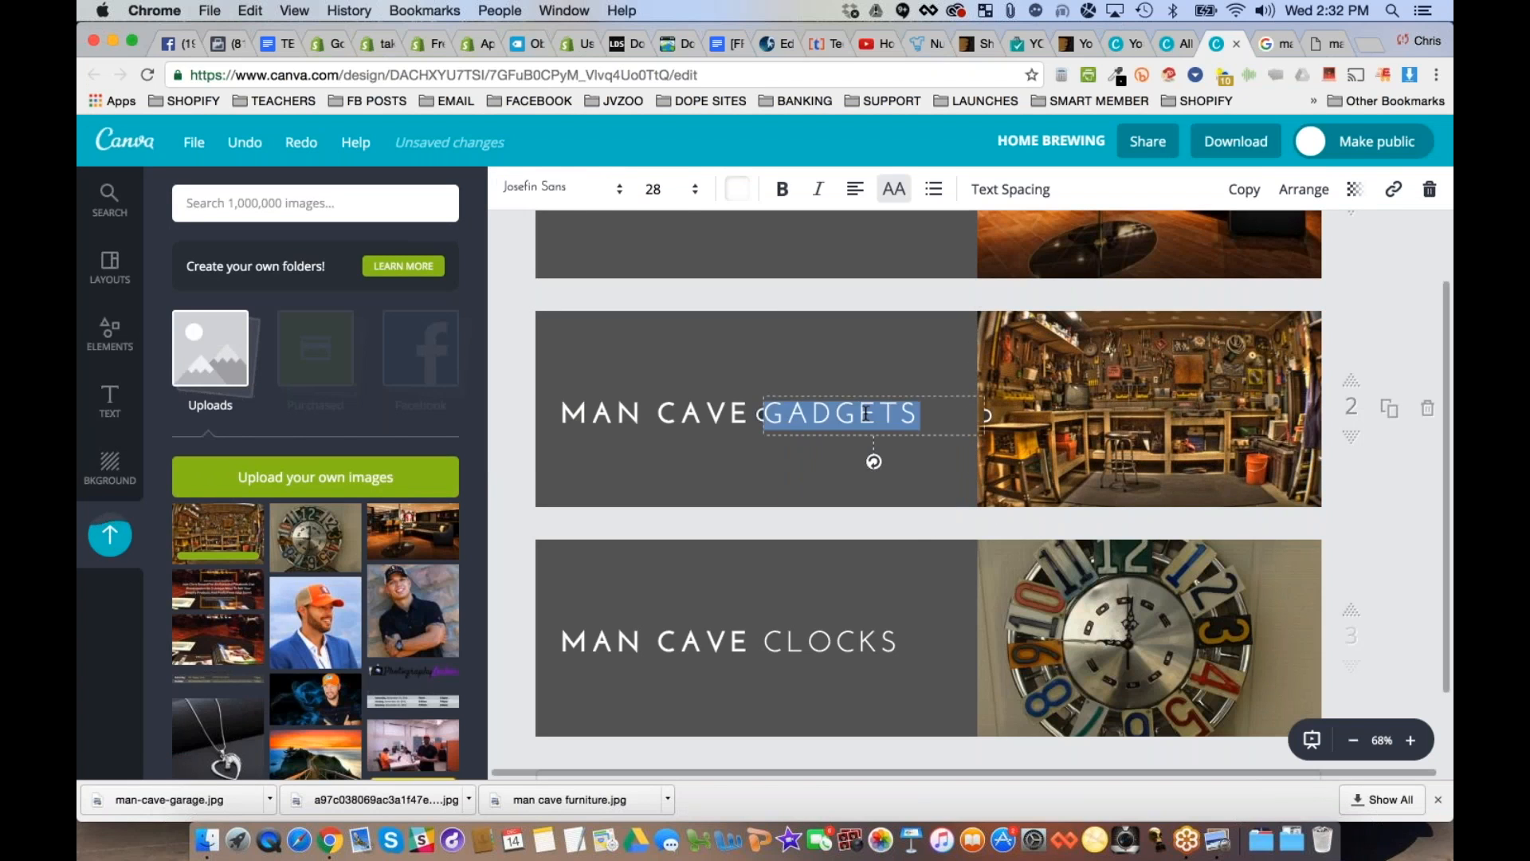
pyautogui.write('GARAGE')
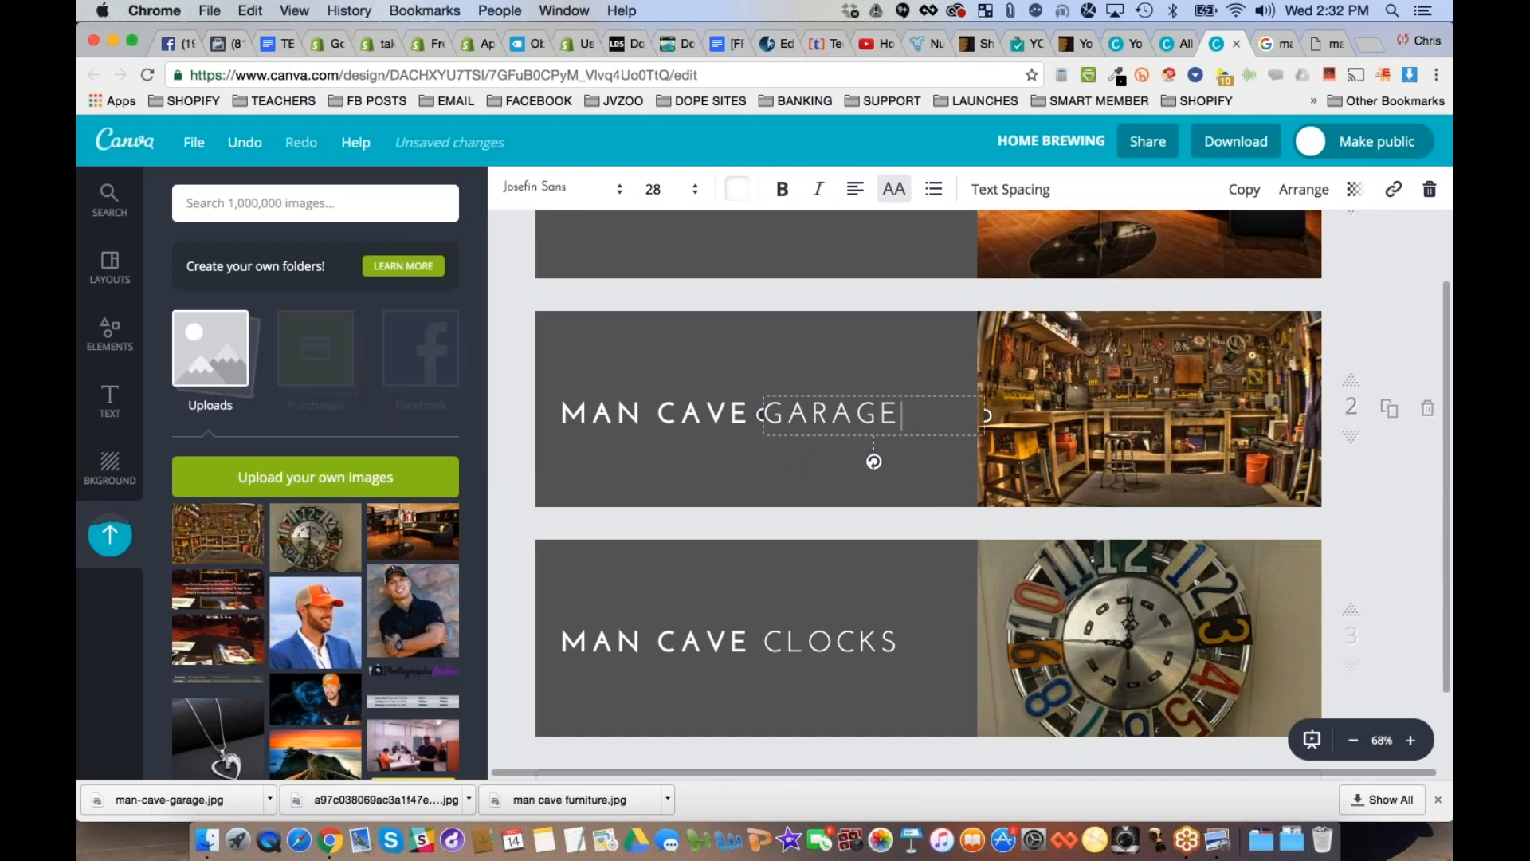
pyautogui.click(1379, 276)
pyautogui.scroll(2, 1380, 277)
pyautogui.scroll(-1, 1379, 276)
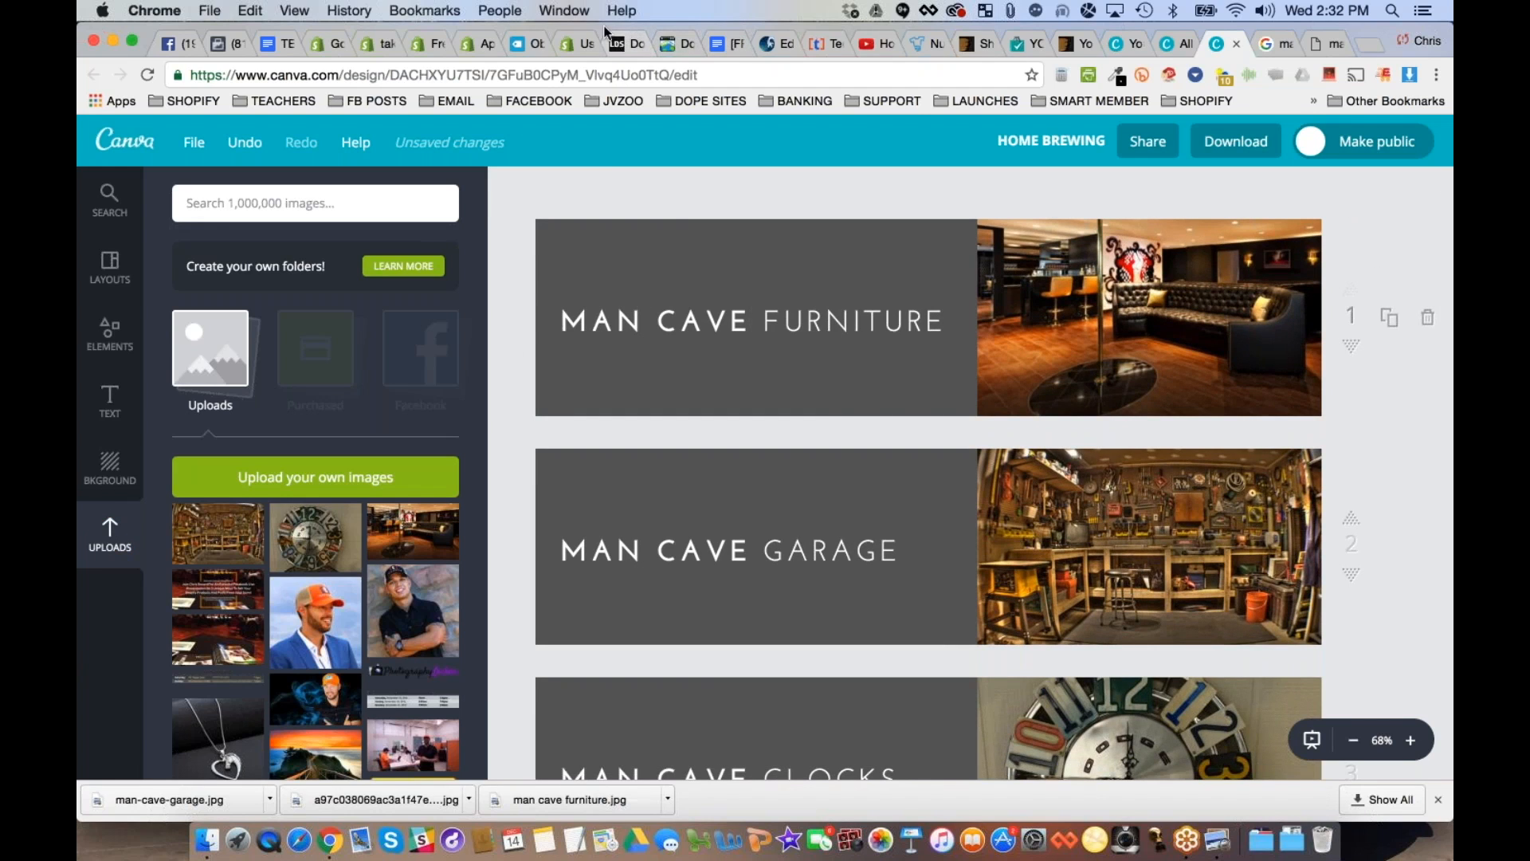
# - Switch to Lean Domain Search, search for MANCAVE and look through the available domain names
pyautogui.click(619, 48)
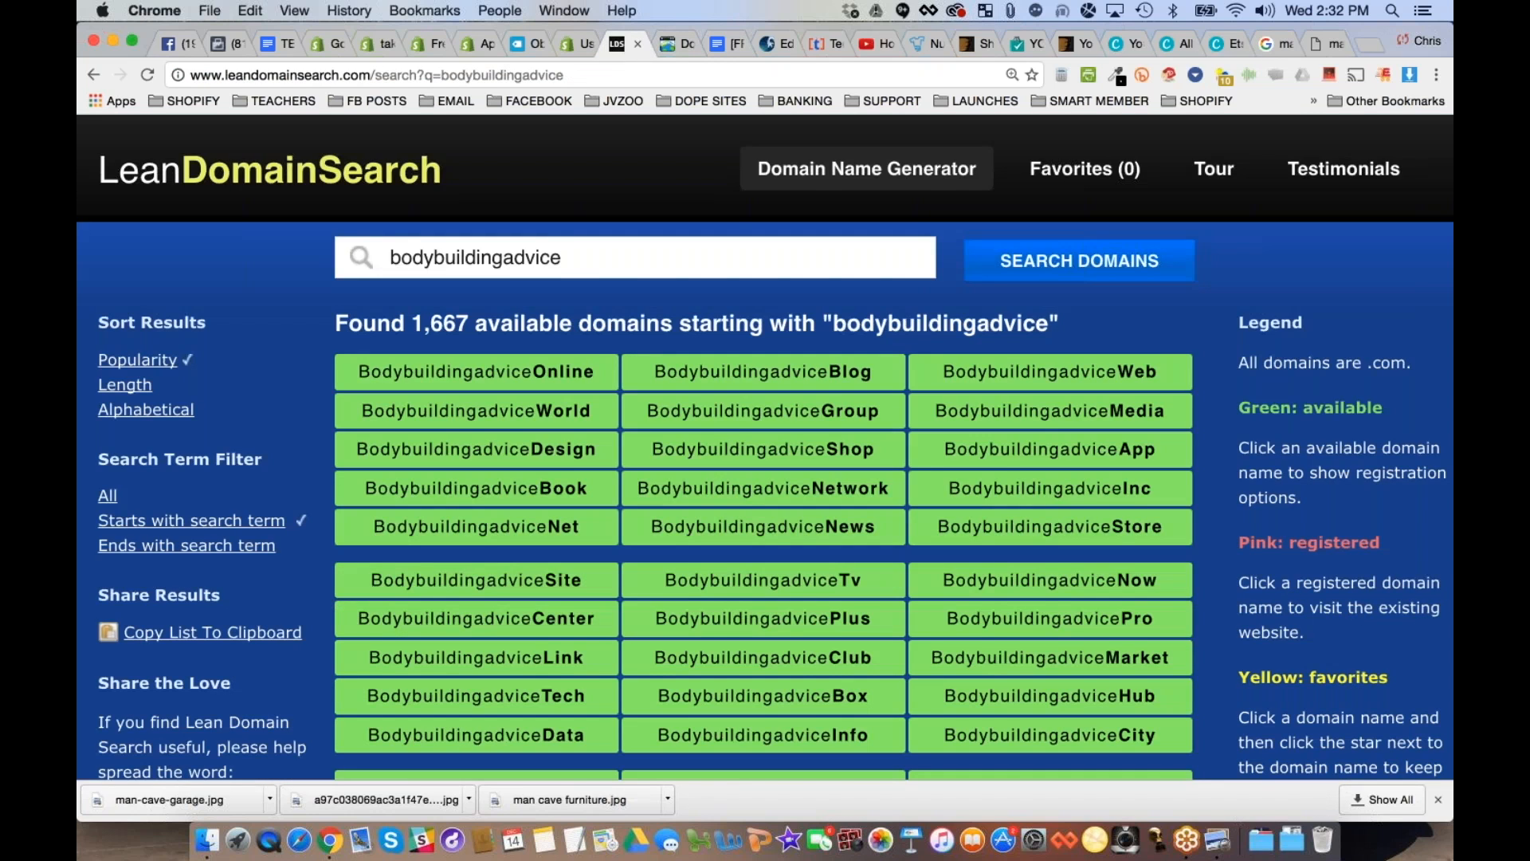
pyautogui.tripleClick(564, 269)
pyautogui.write('MANCAVE')
pyautogui.press('Return')
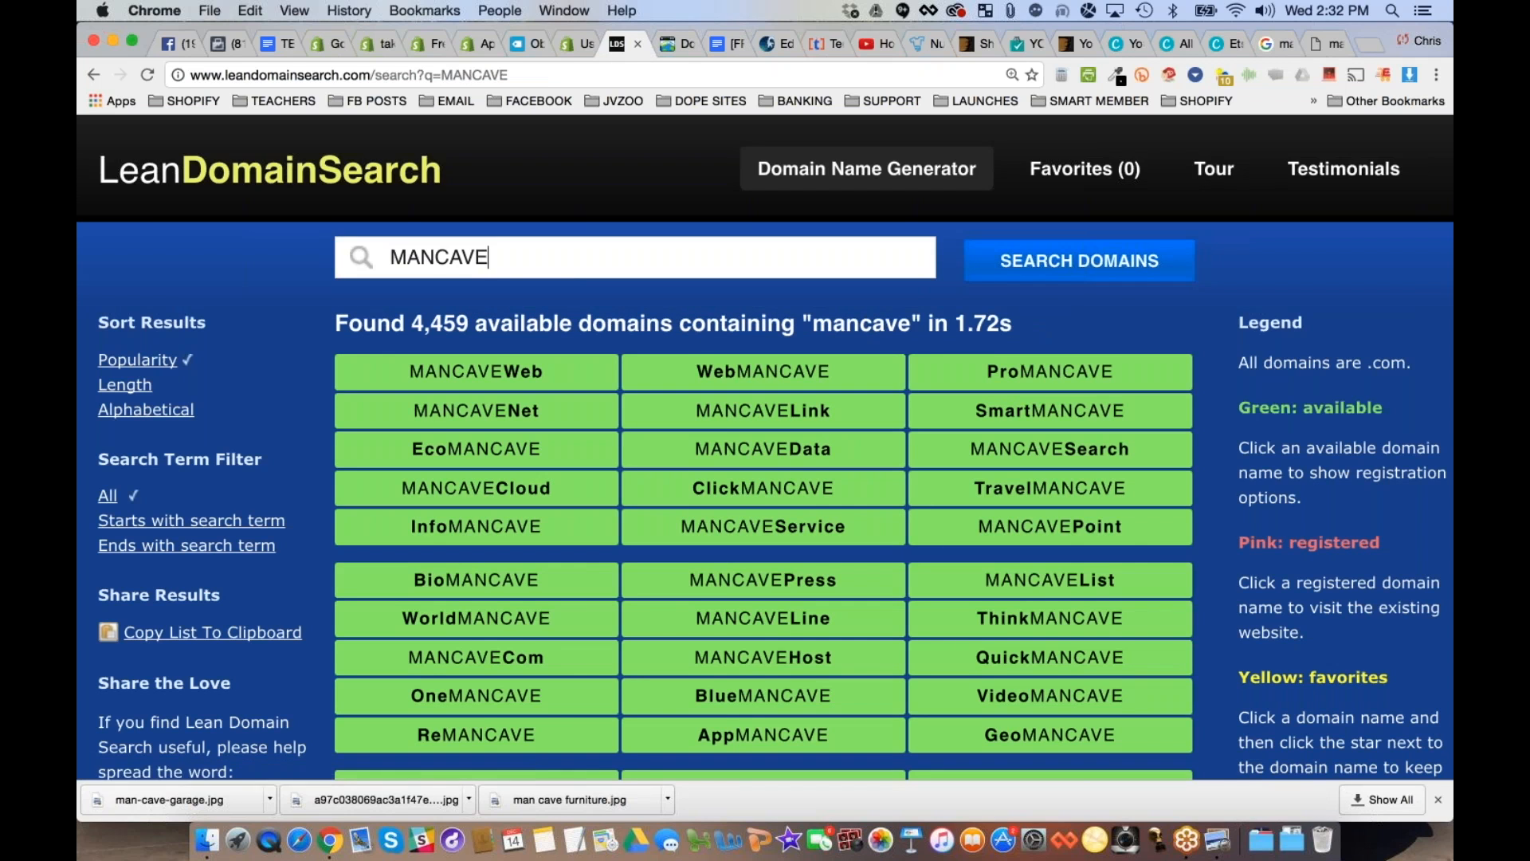
pyautogui.scroll(-2, 765, 446)
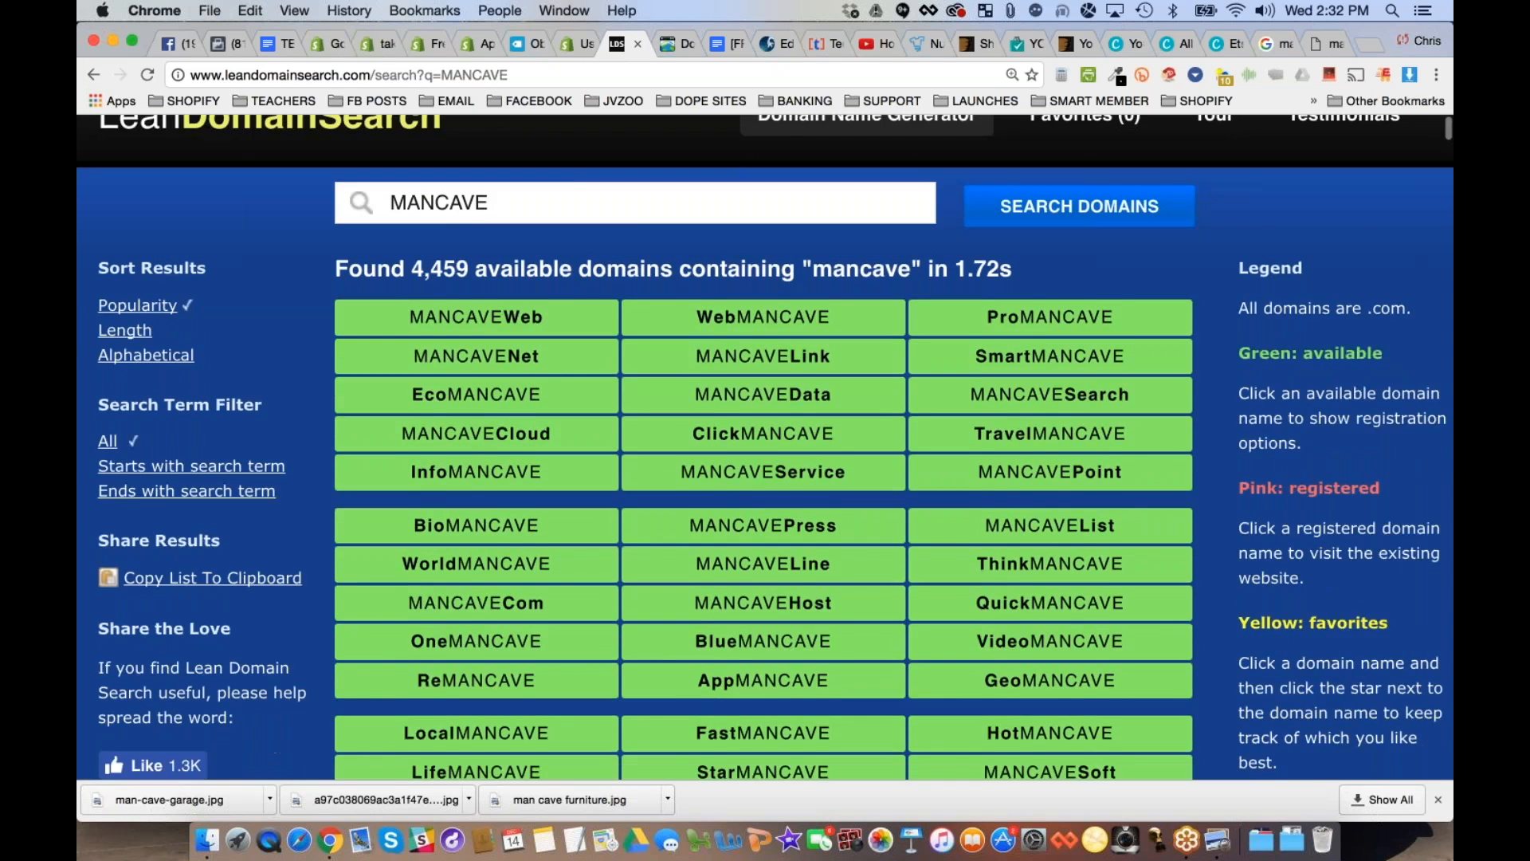
pyautogui.scroll(-5, 765, 446)
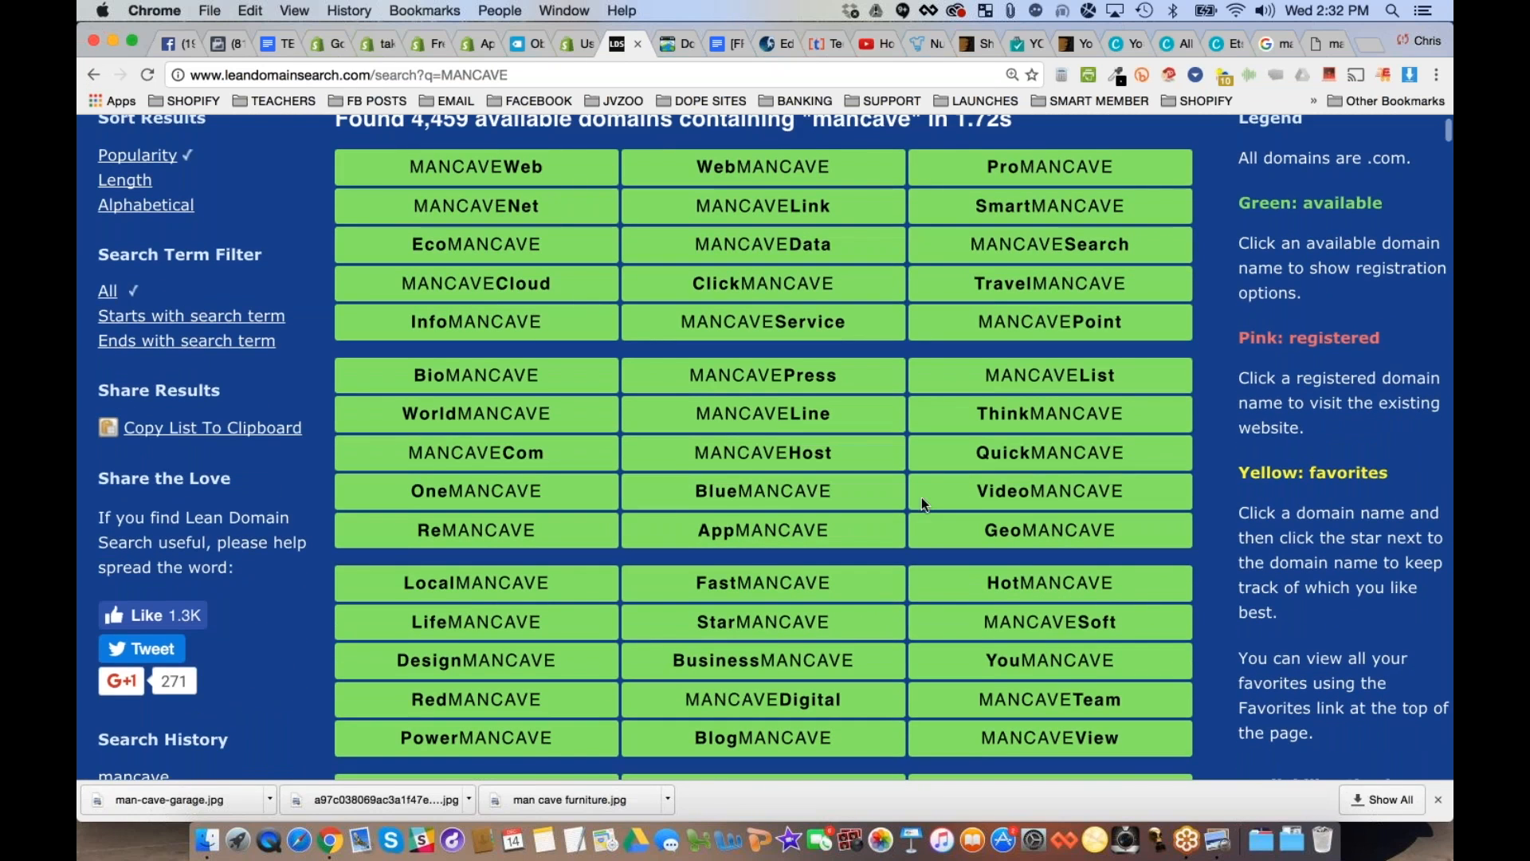
pyautogui.scroll(-10, 664, 452)
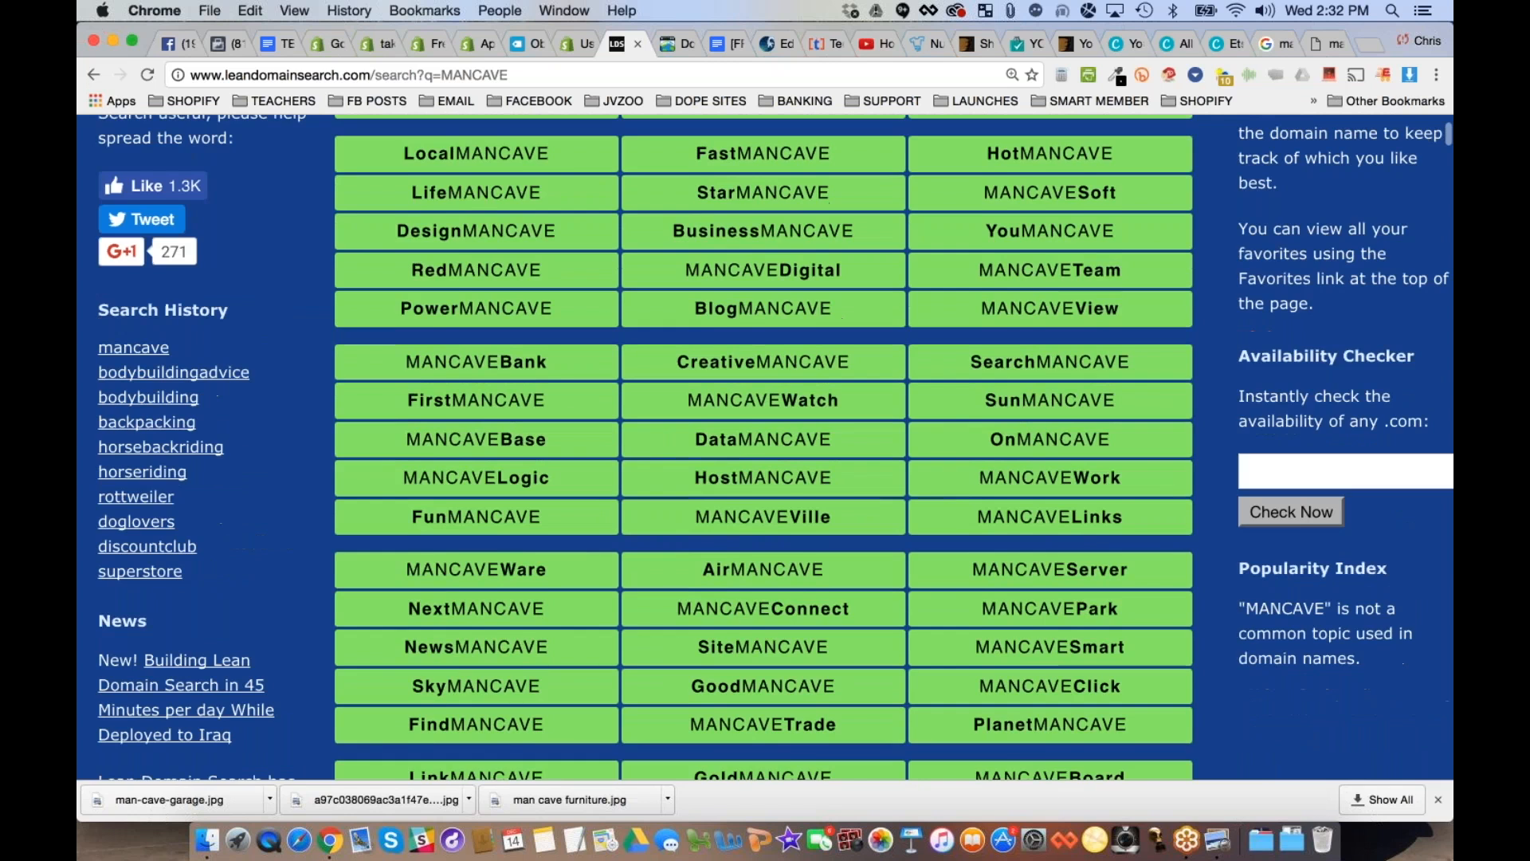
pyautogui.scroll(-5, 765, 447)
pyautogui.scroll(20, 765, 446)
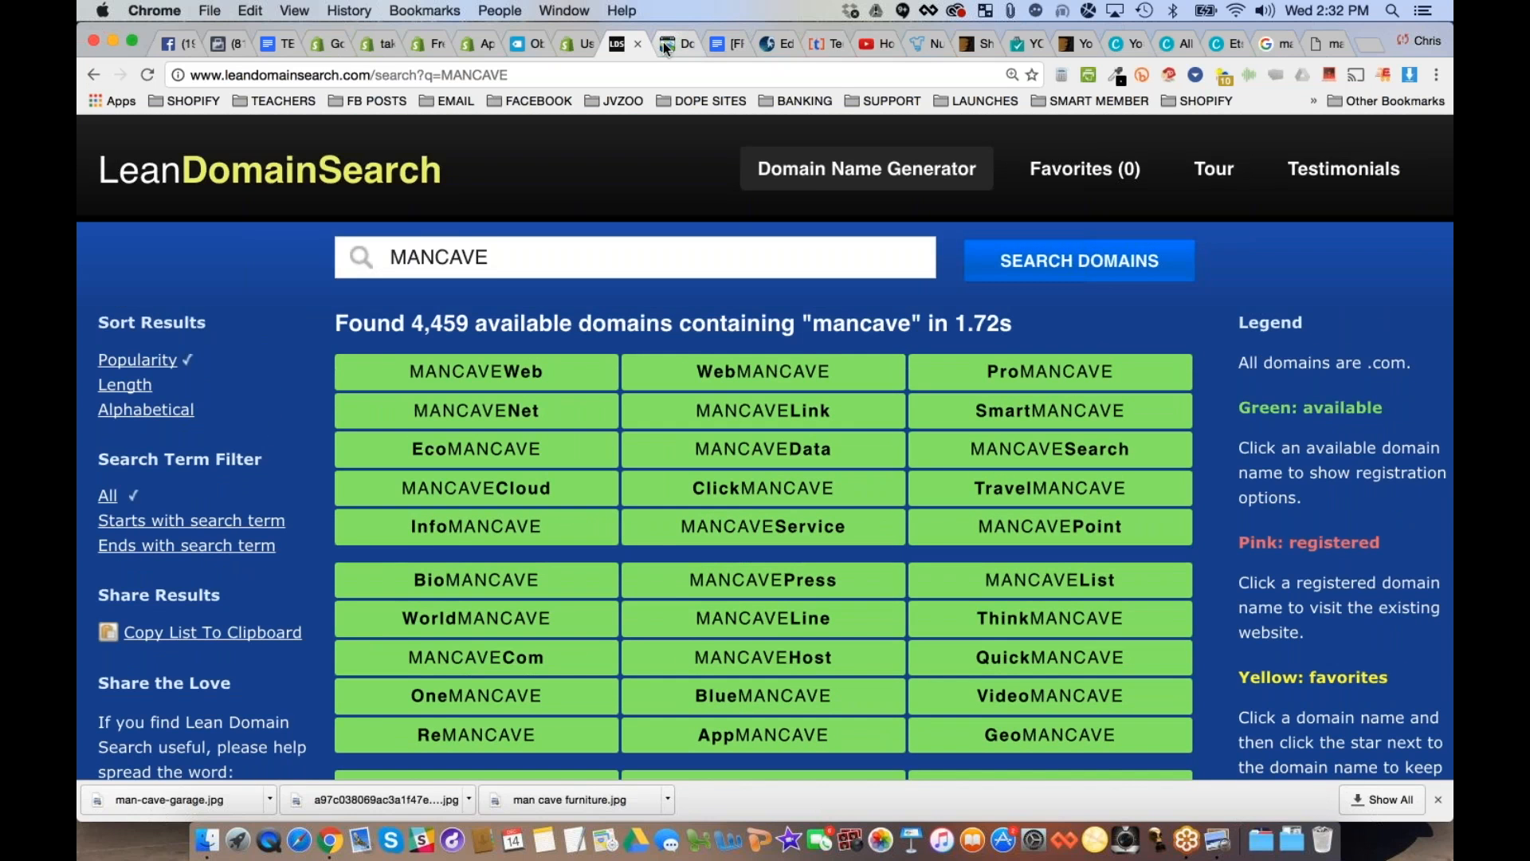
# - Switch to the webinar outline in Google Docs and replace "Logo" with "Graphics" in the store design bullet
pyautogui.click(373, 44)
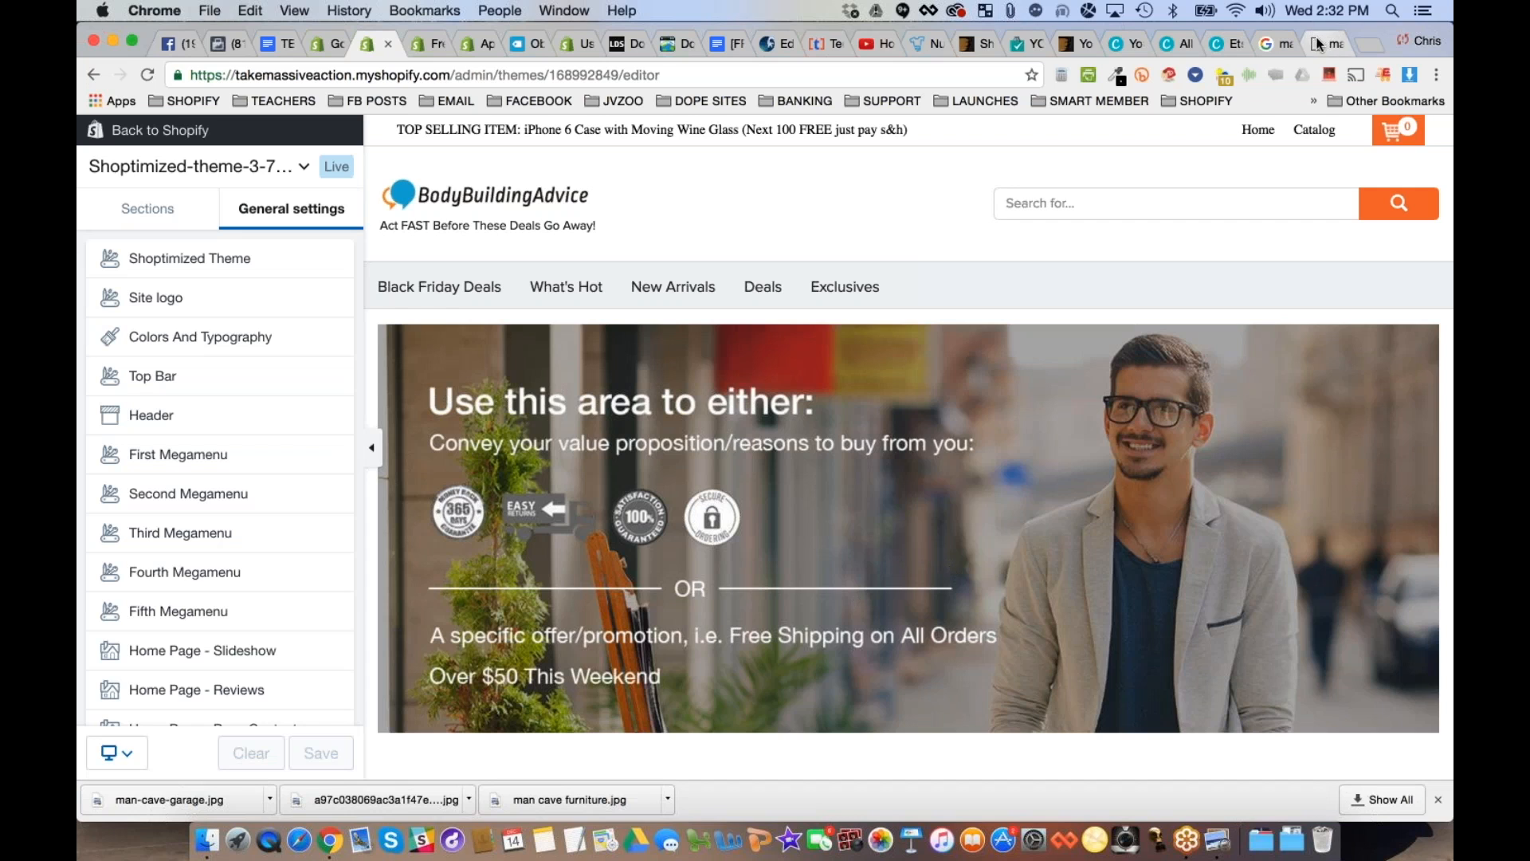
pyautogui.click(268, 44)
pyautogui.click(638, 550)
pyautogui.moveTo(446, 476); pyautogui.dragTo(938, 549)
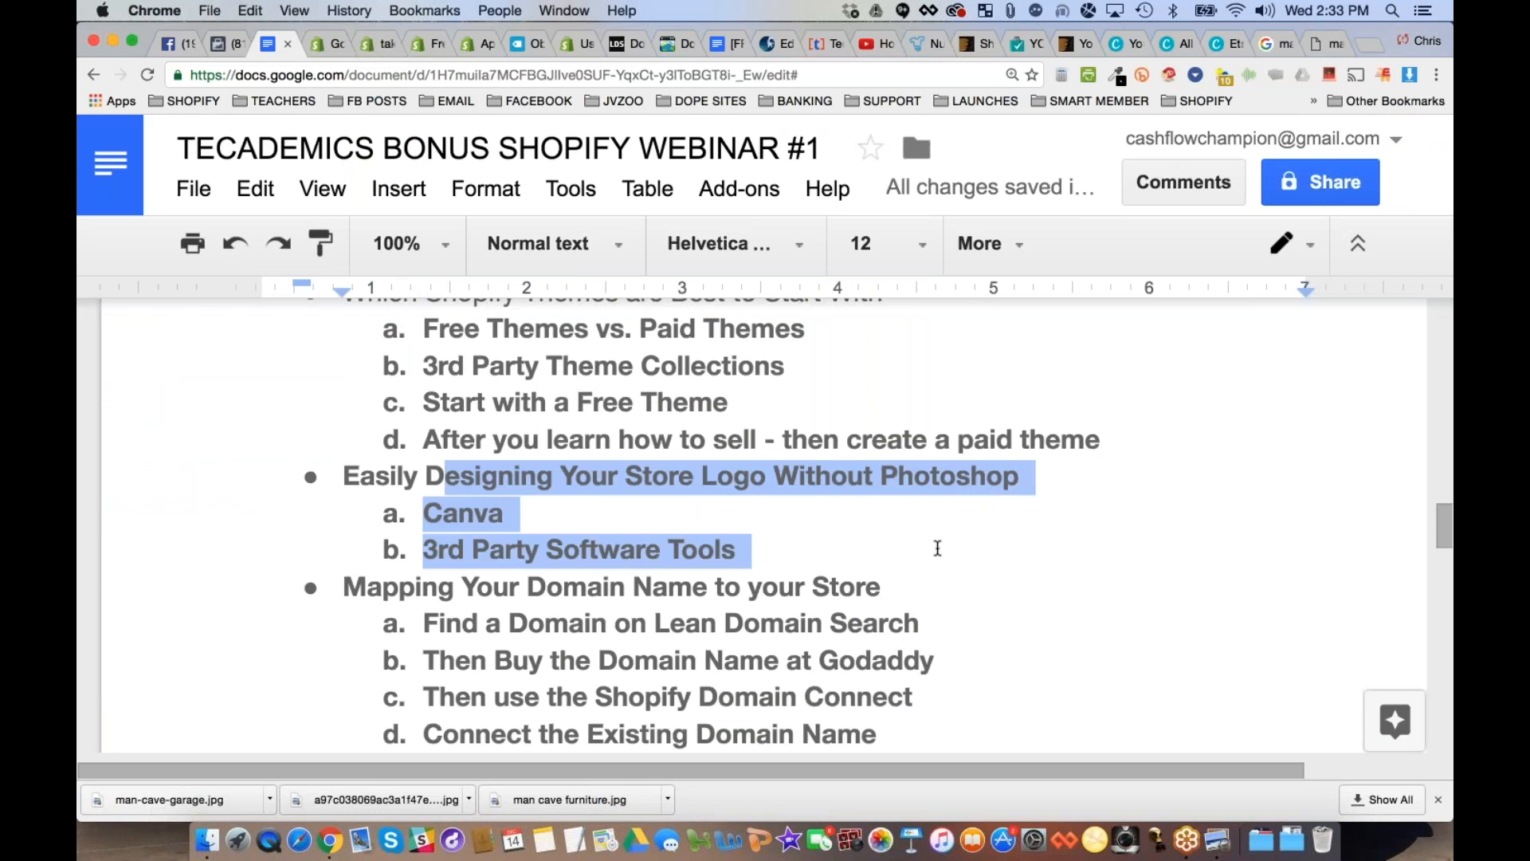
pyautogui.click(775, 552)
pyautogui.doubleClick(724, 473)
pyautogui.write('Graphics')
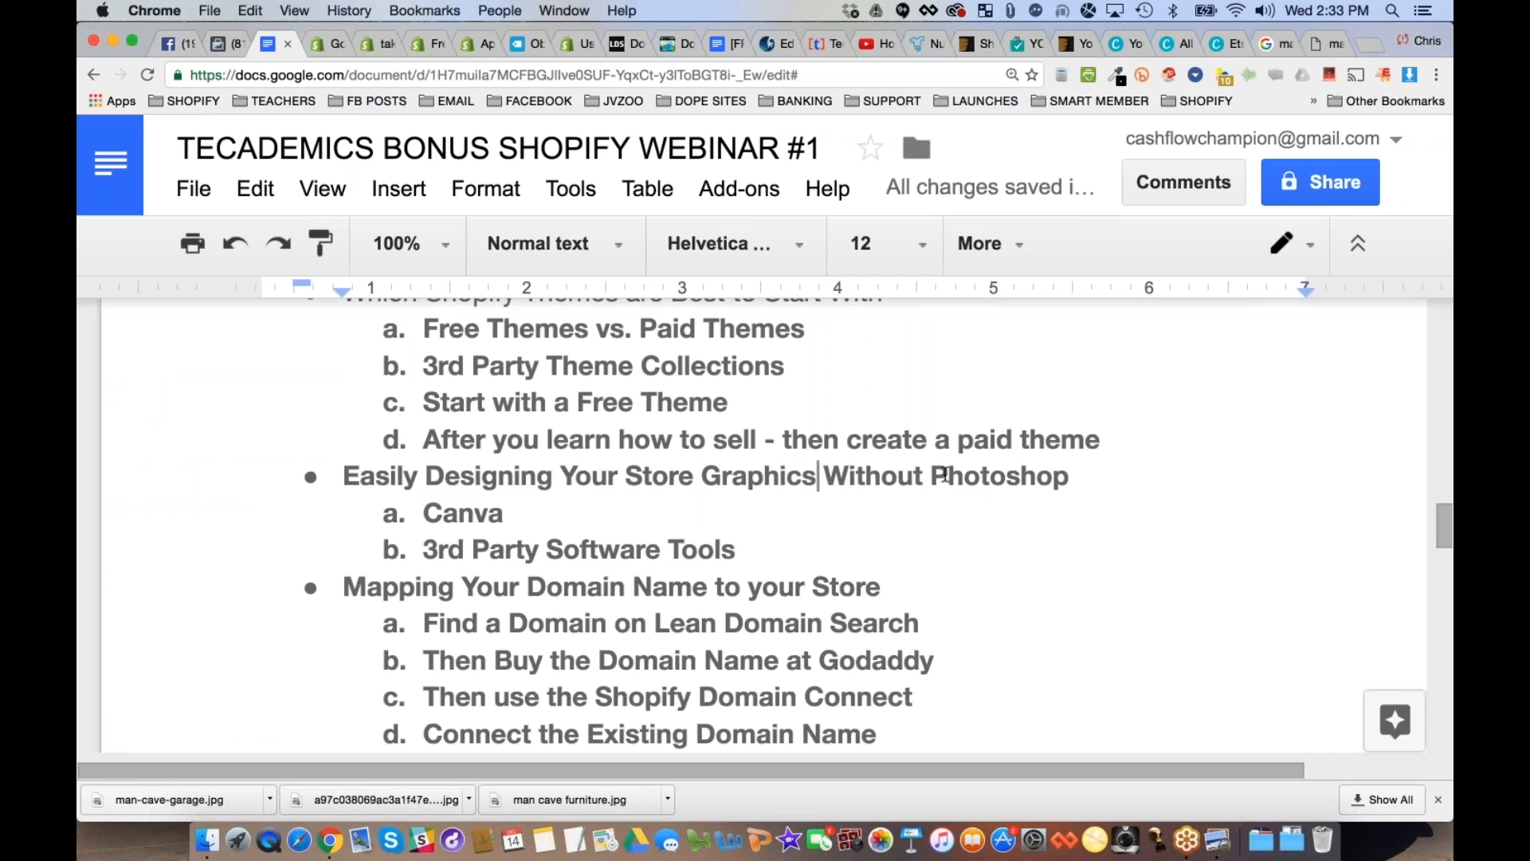
# - Add a third sub-item reading "Free graphic design tools you can search and find" and change the Canva sub-item to Canva.com
pyautogui.click(466, 516)
pyautogui.doubleClick(465, 517)
pyautogui.click(618, 550)
pyautogui.press('Return')
pyautogui.write('Free graph')
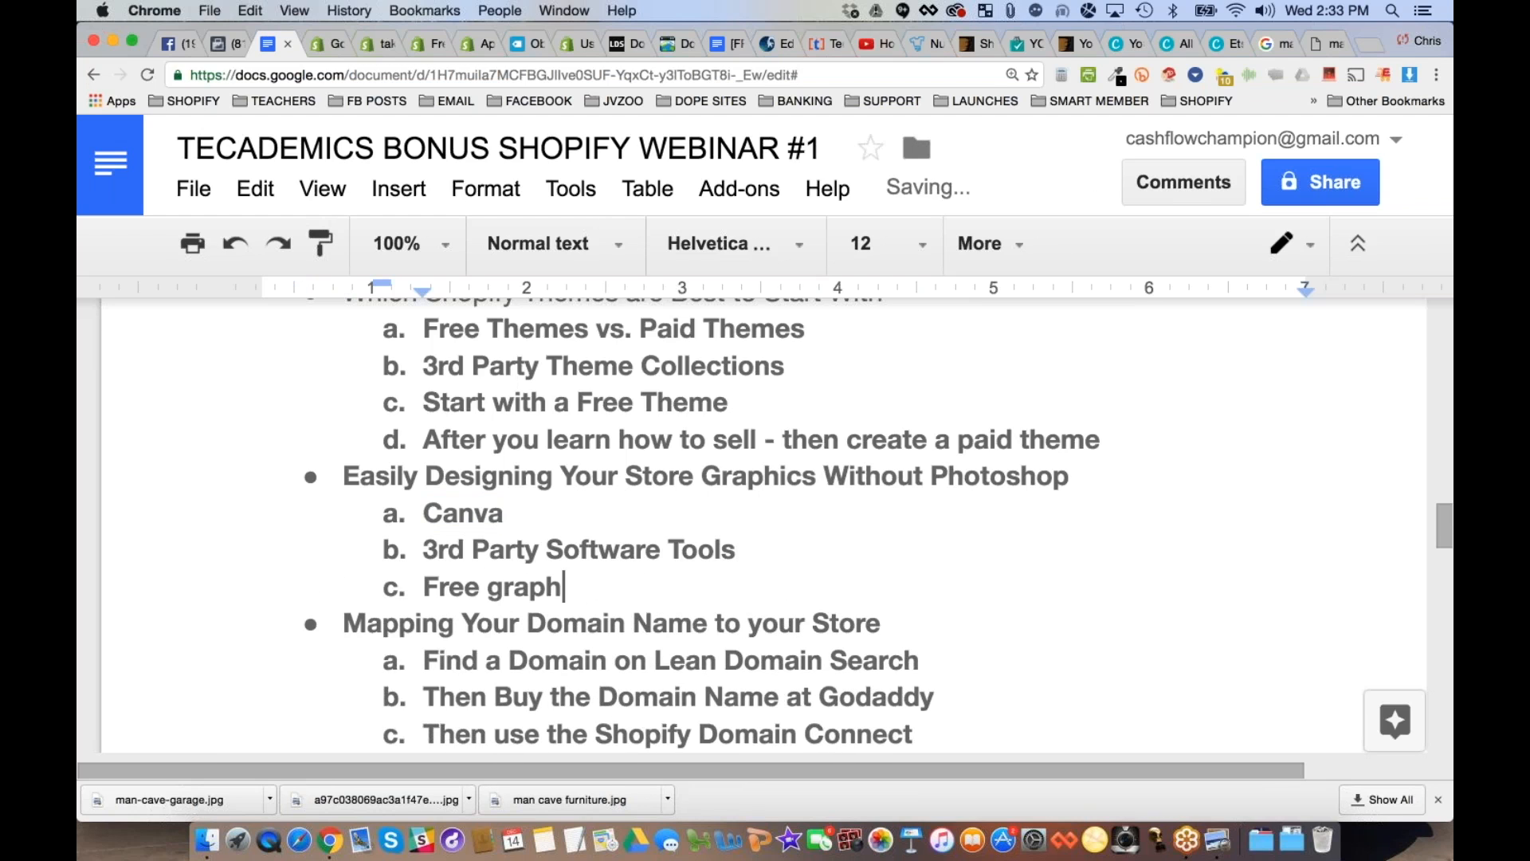
pyautogui.write('ic design tools yo')
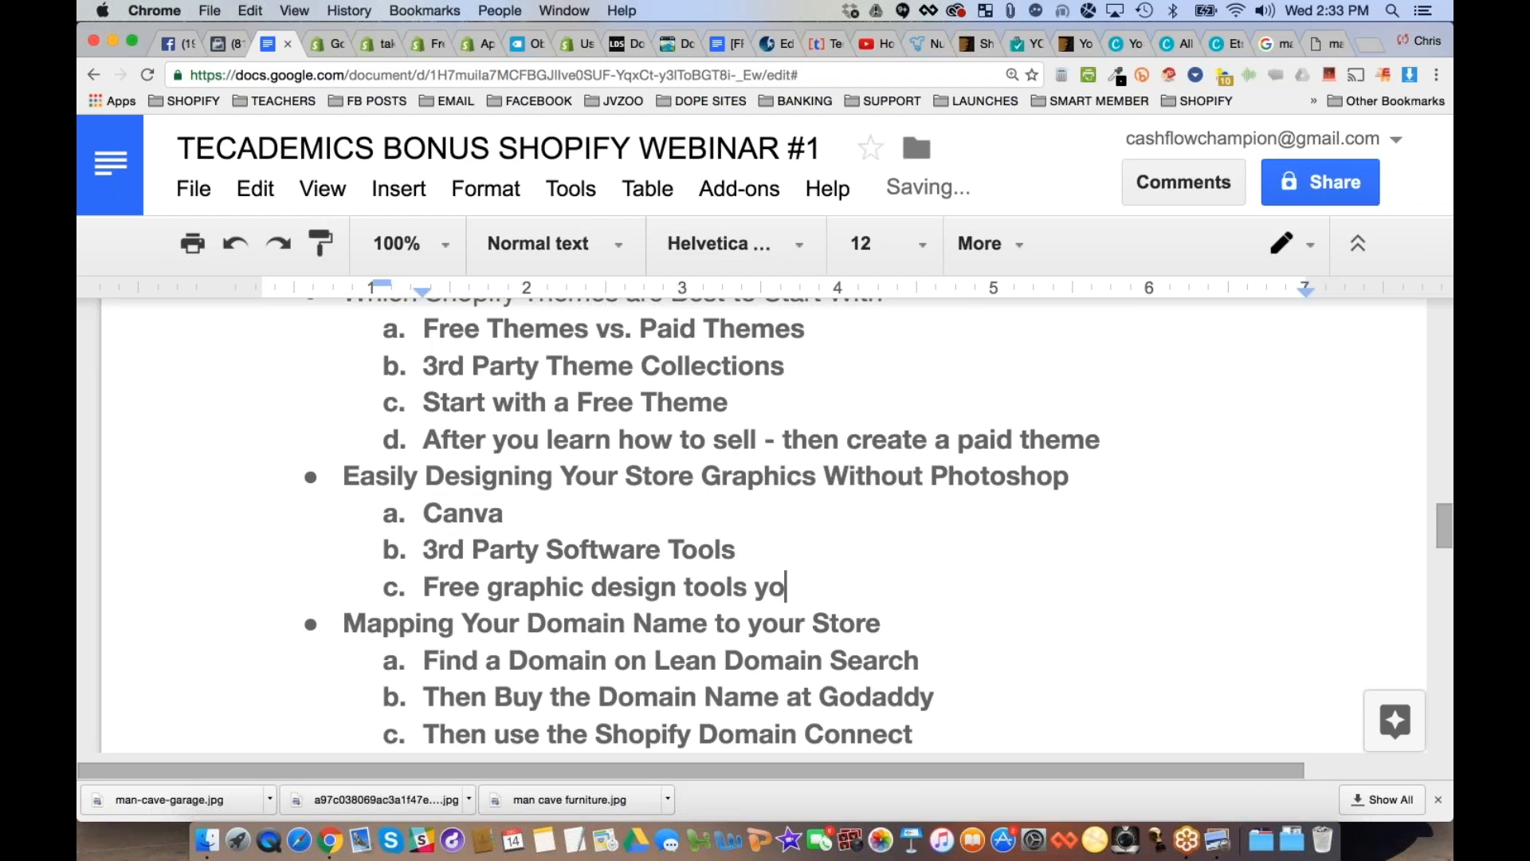
pyautogui.write('u can search and fine')
pyautogui.press('BackSpace')
pyautogui.write('d')
pyautogui.write('.com')
pyautogui.scroll(-3, 610, 560)
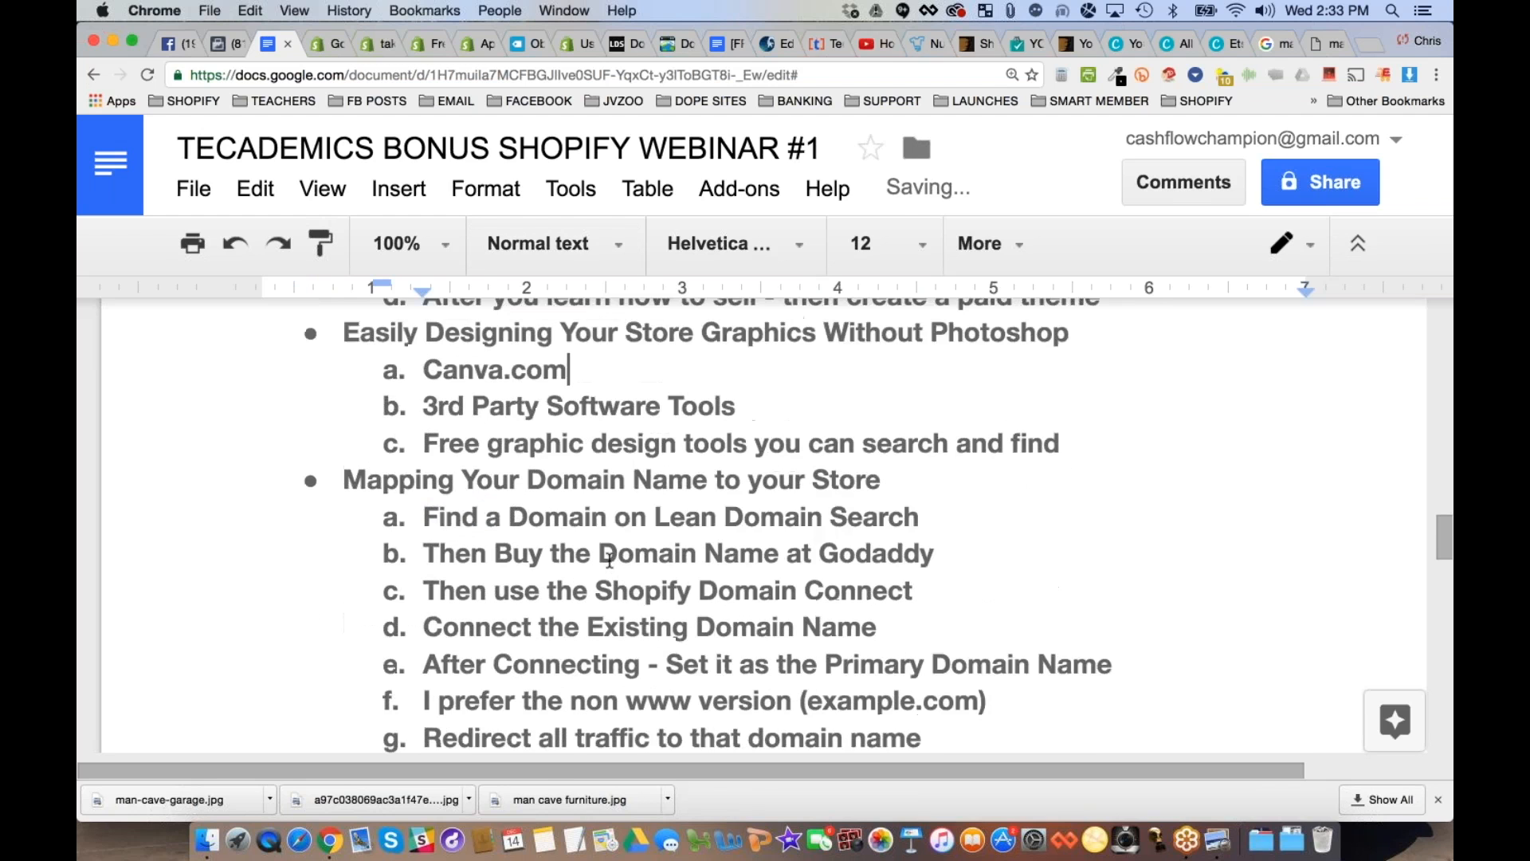